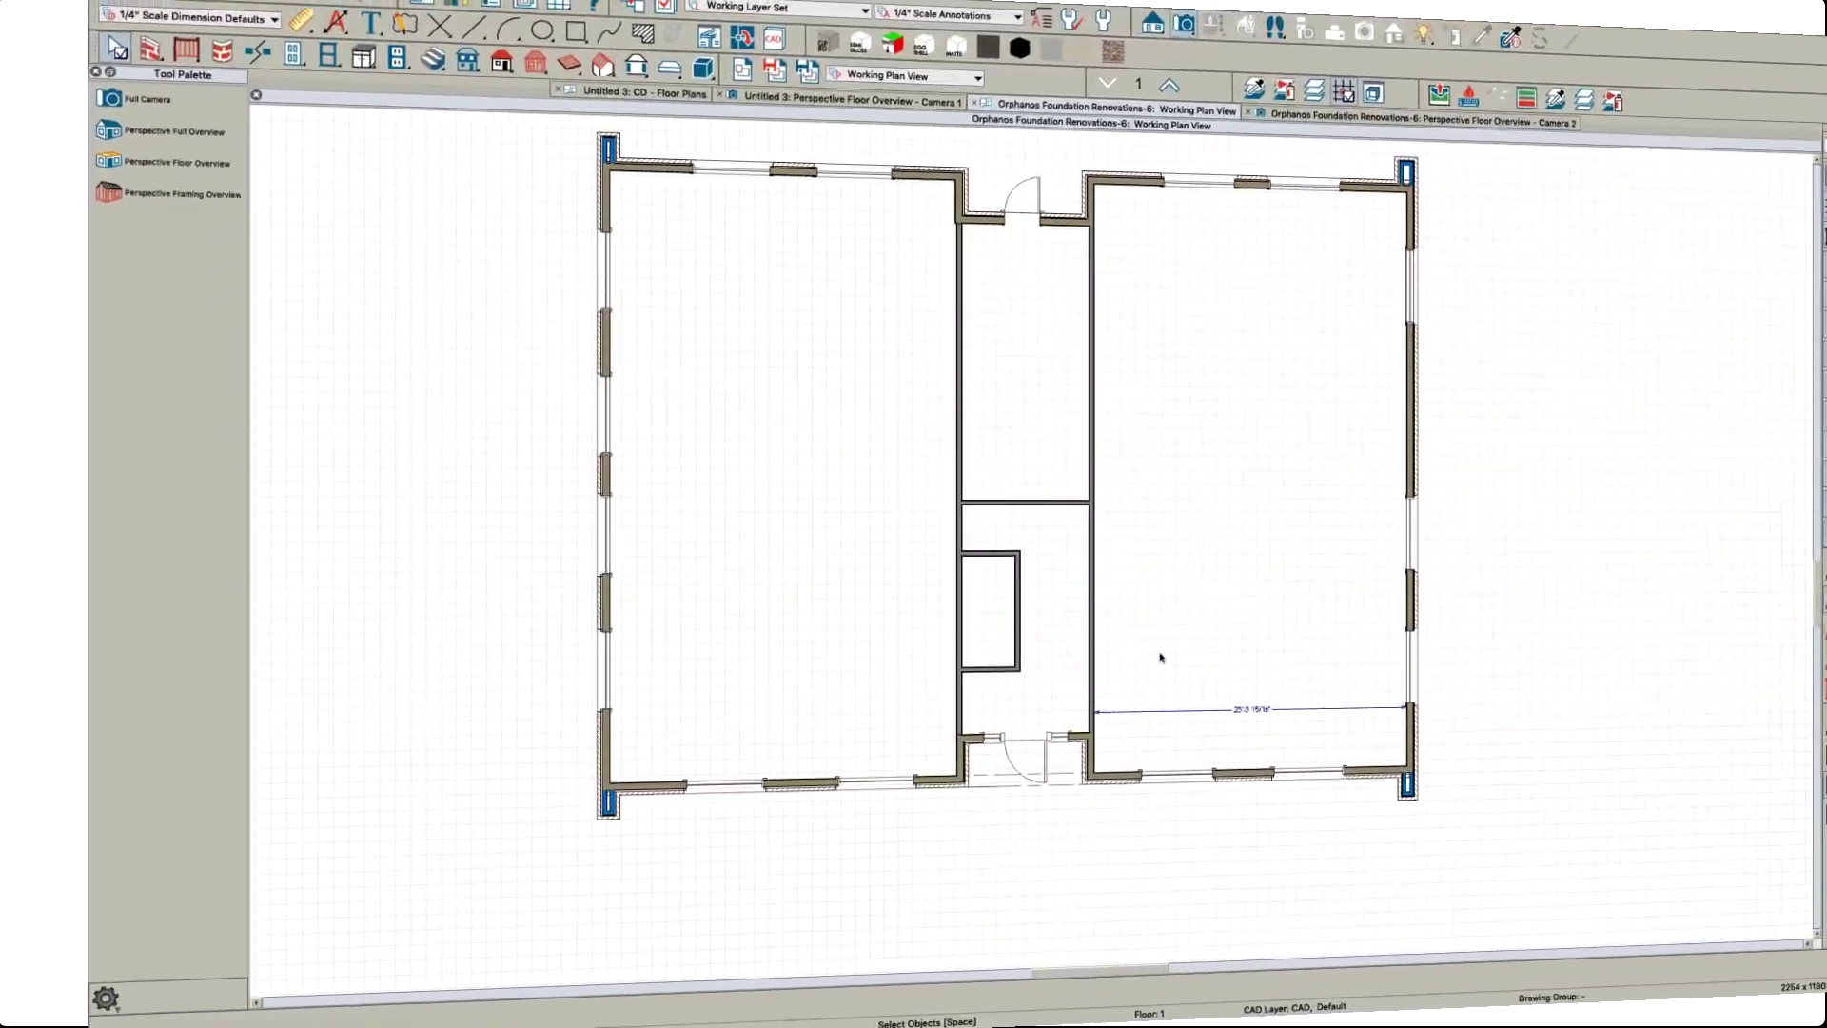
Set the default U-shaped stair gap to 4.5 inches and place a U-shaped staircase in the large room east of the hallway
scroll(896, 678, "up", 4)
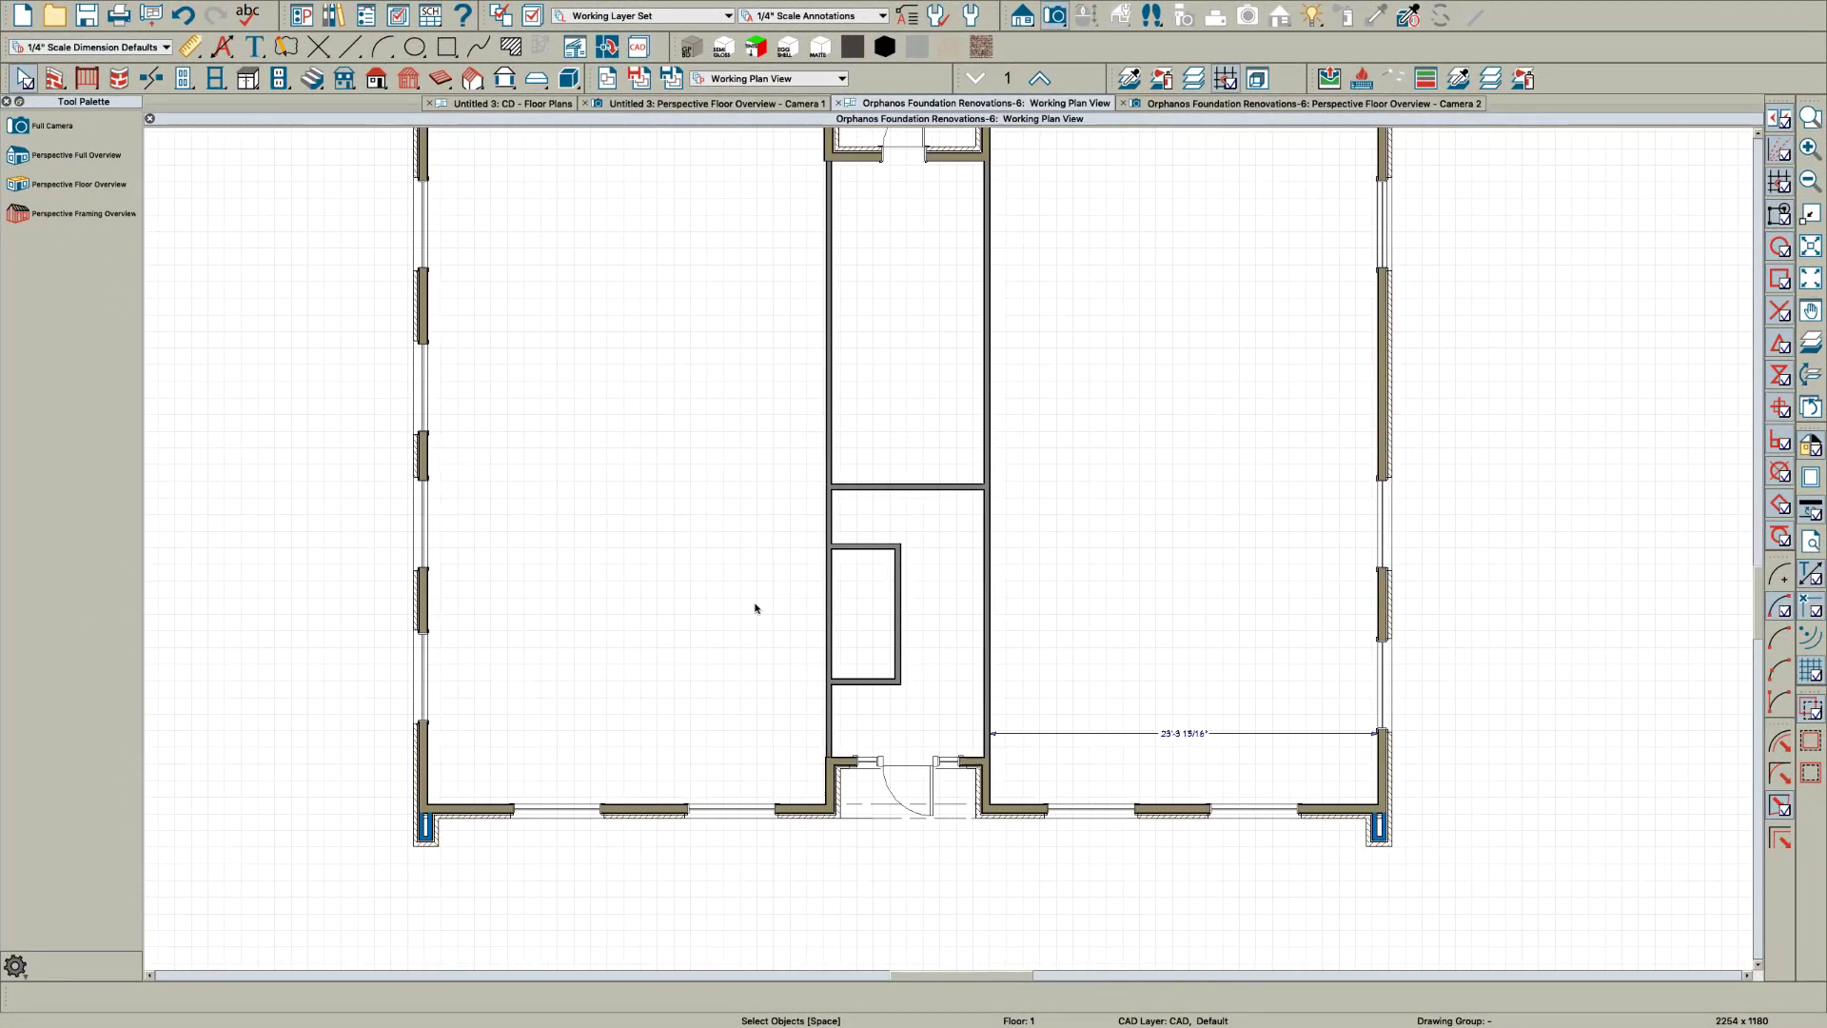
scroll(733, 600, "down", 3)
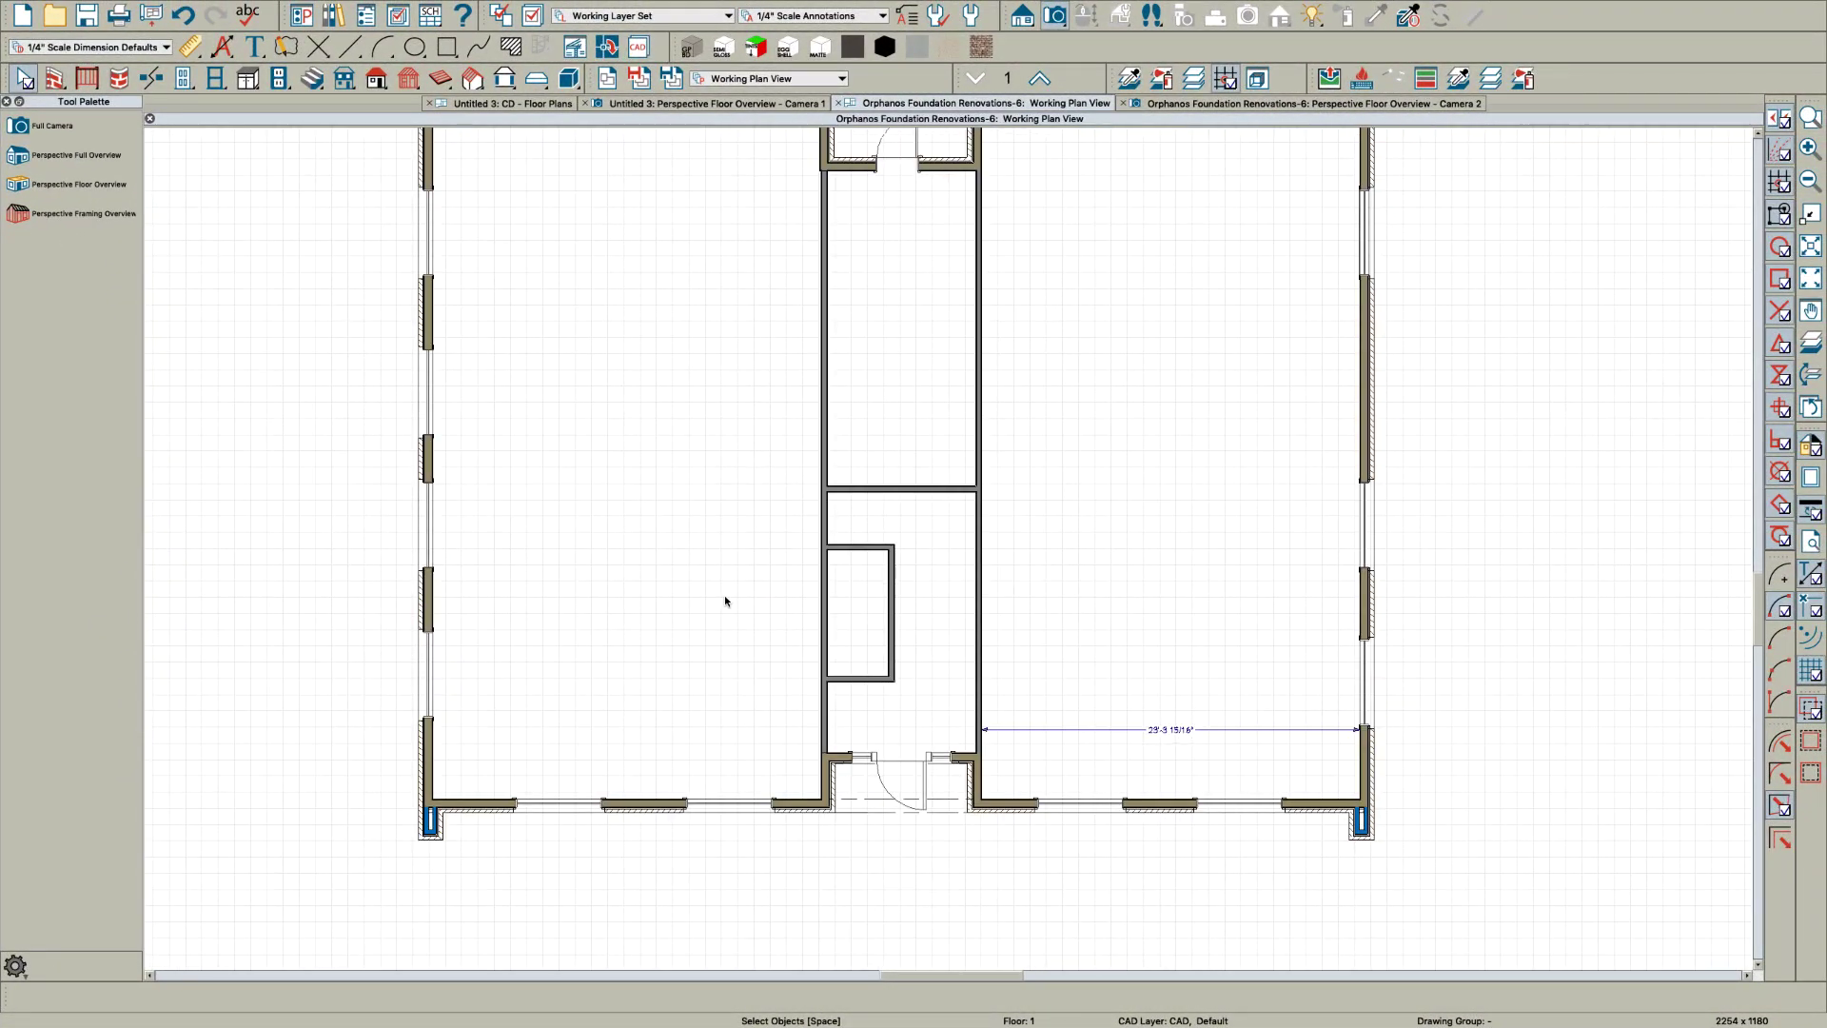
left_click(311, 81)
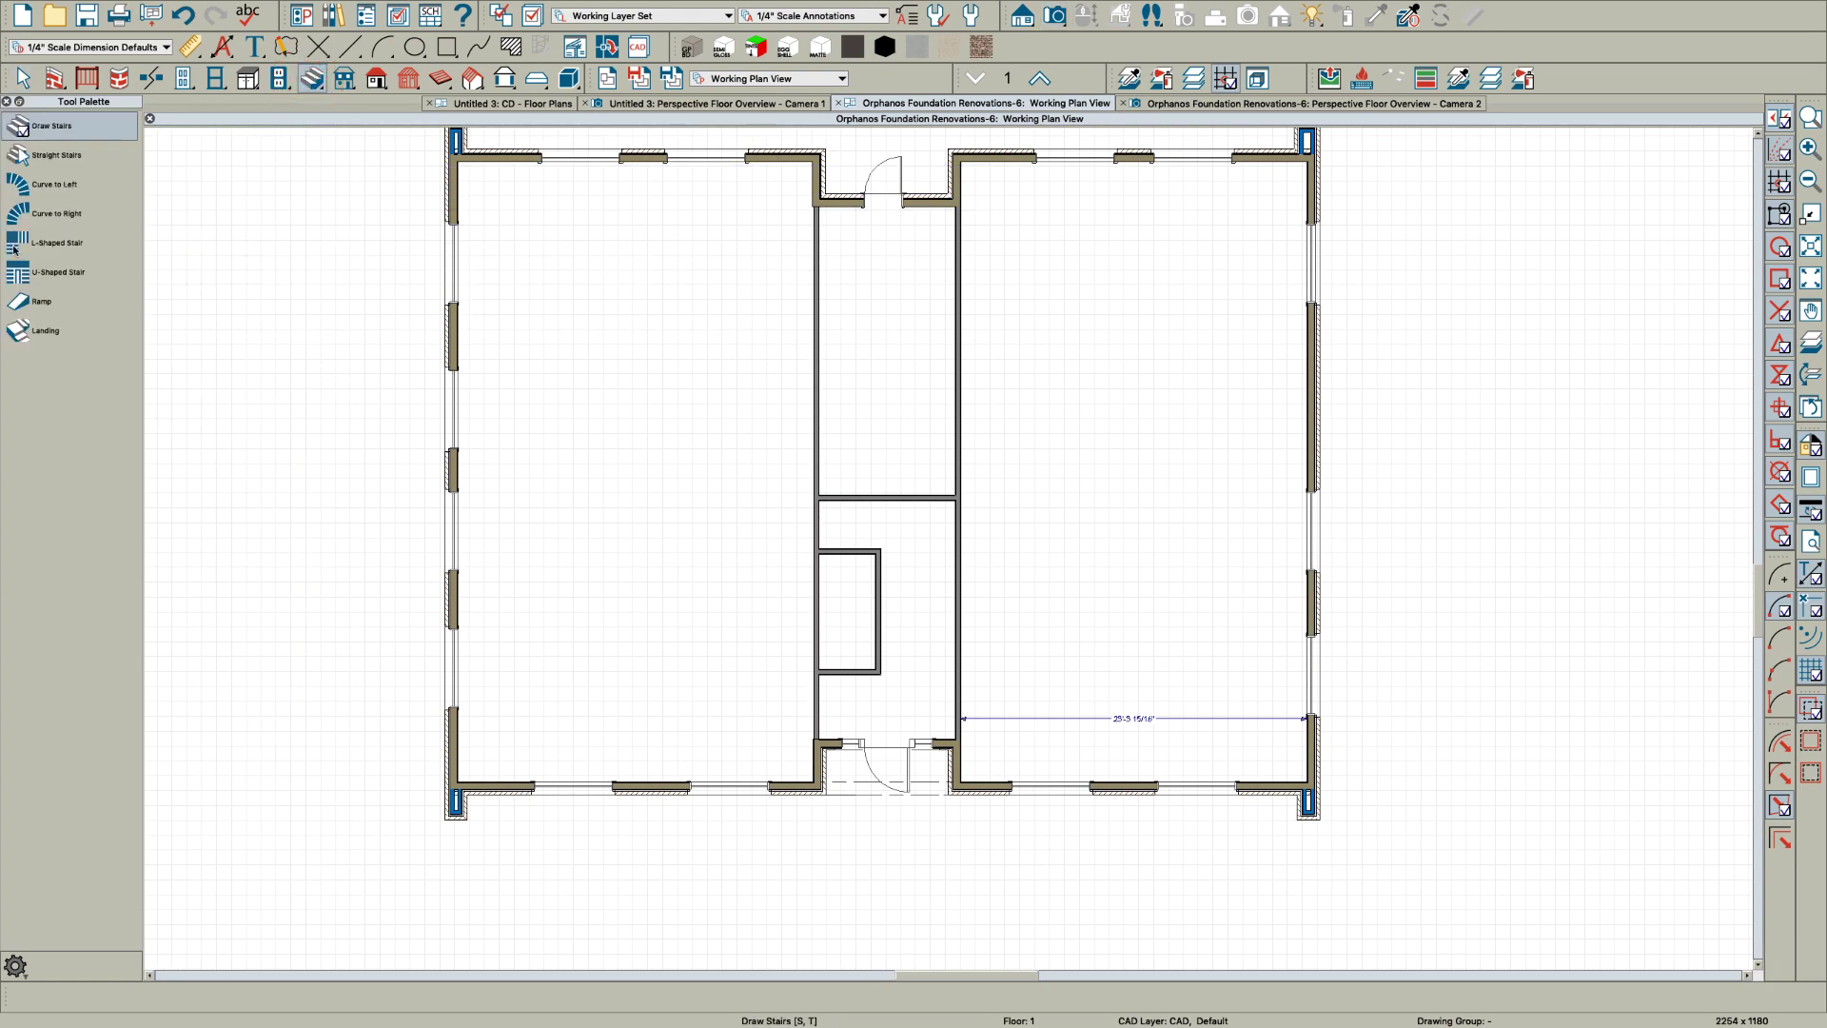
double_click(31, 273)
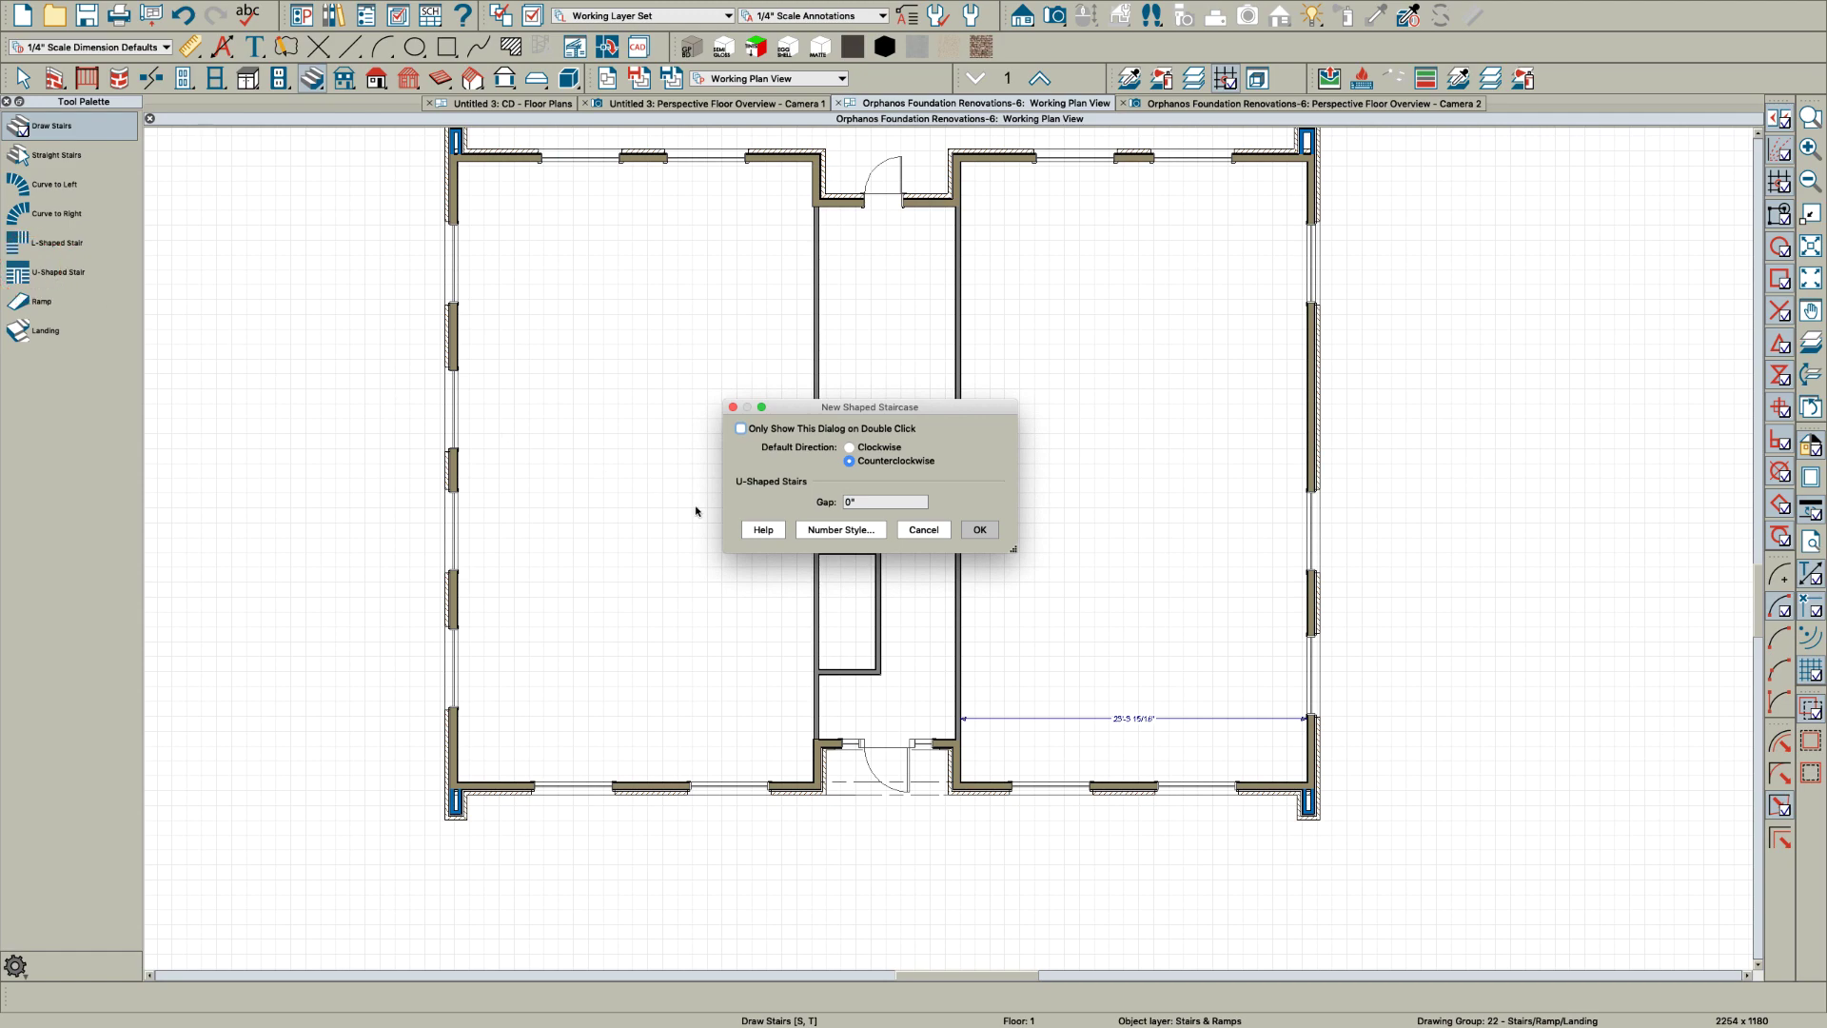
left_click(923, 530)
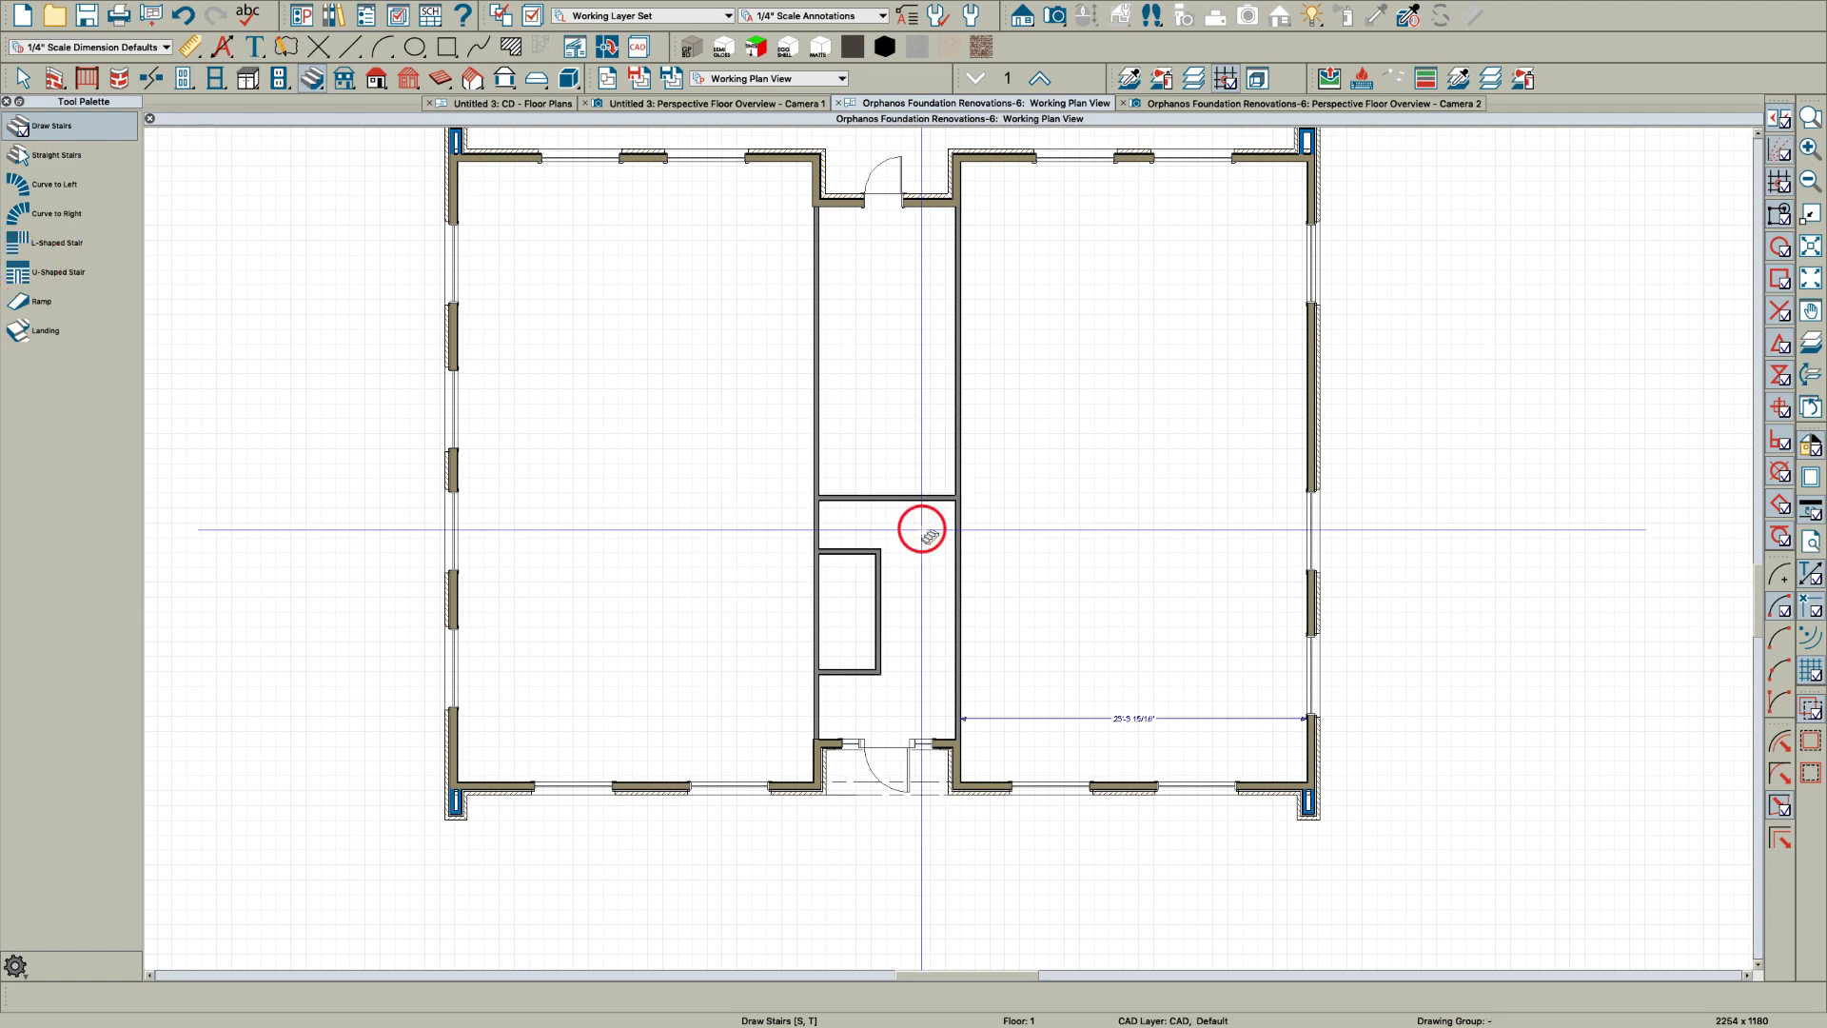
double_click(39, 270)
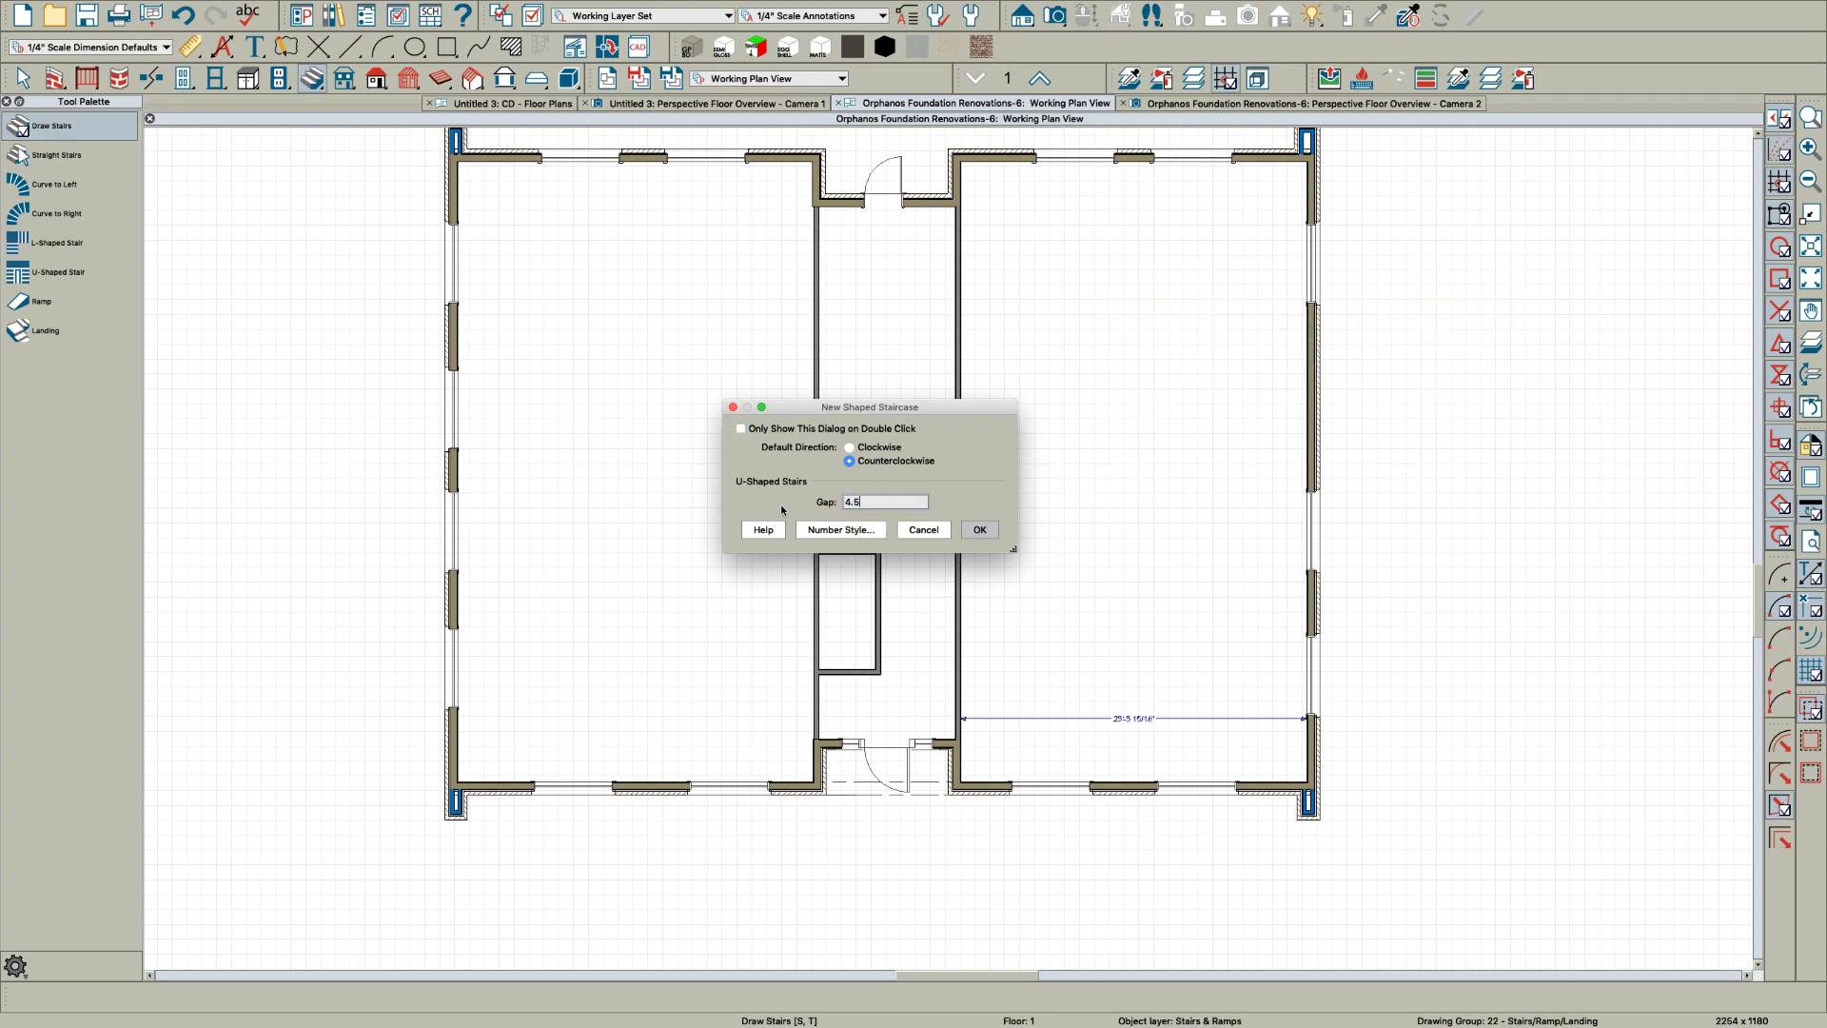
left_click(977, 530)
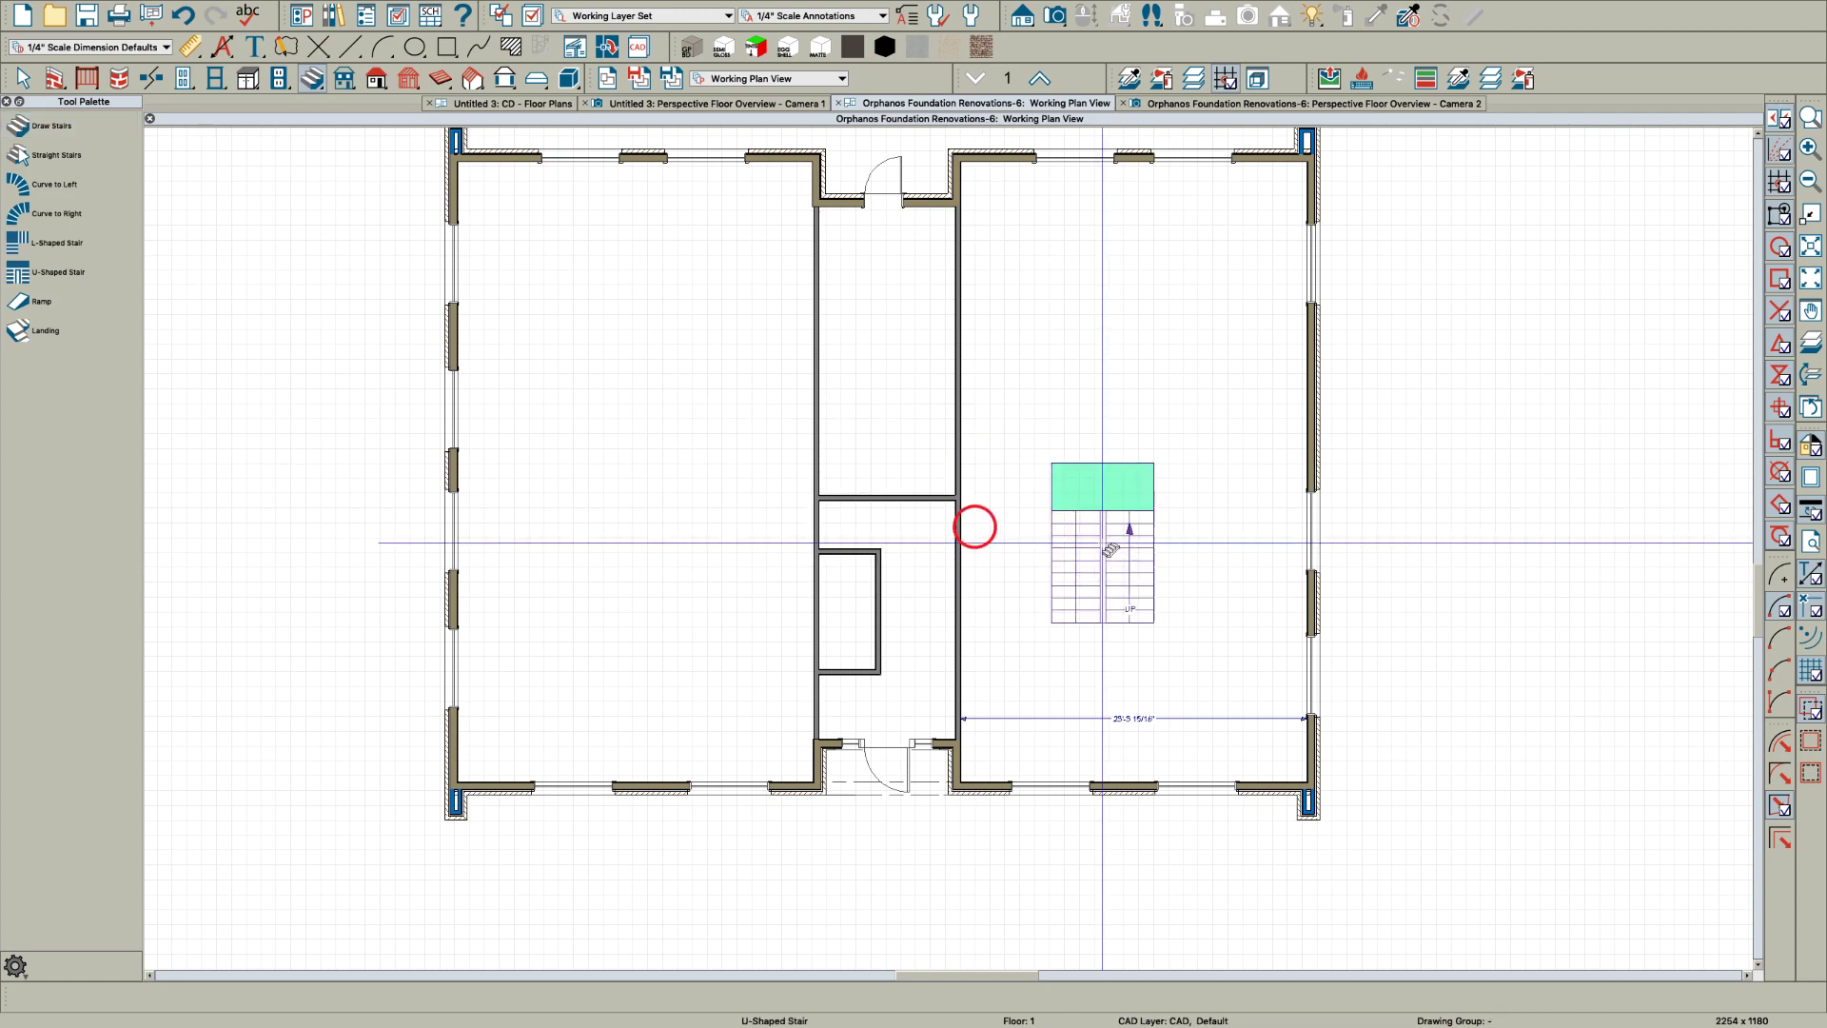
left_click(1095, 527)
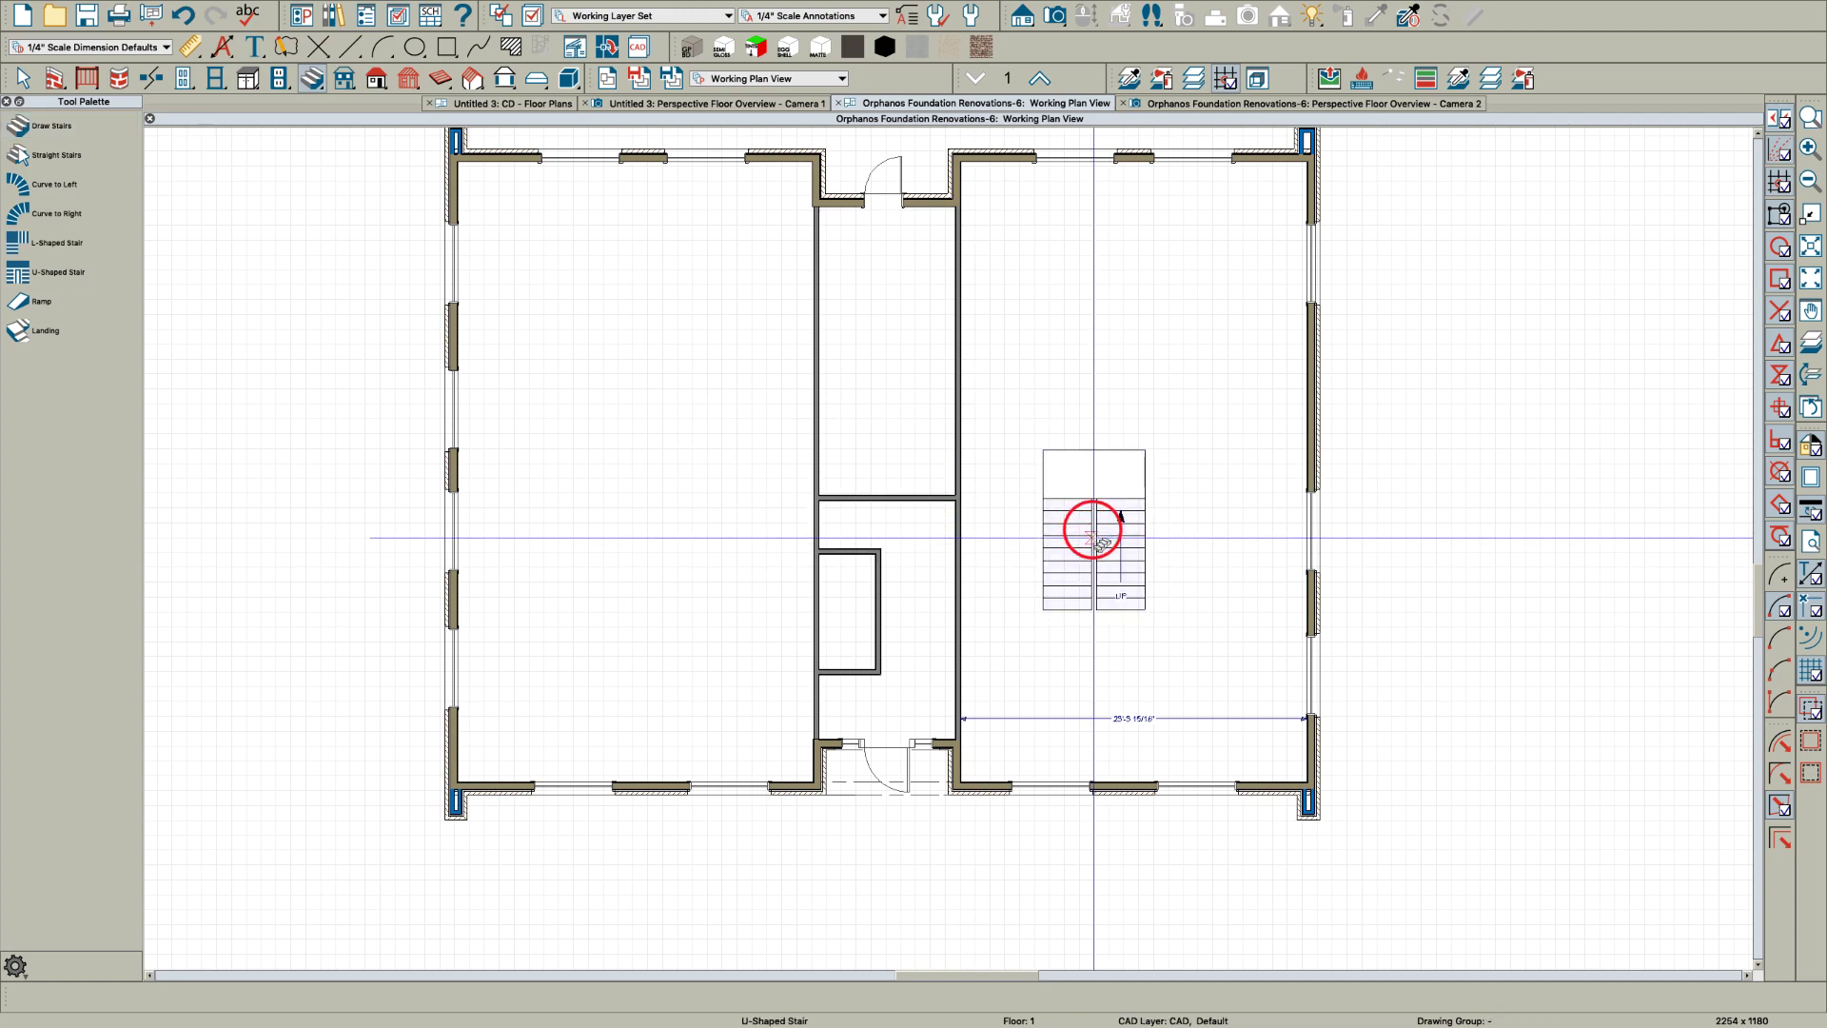
Set the number of treads to 8 in both sections of the staircase
scroll(1085, 577, "up", 3)
left_click(1155, 601)
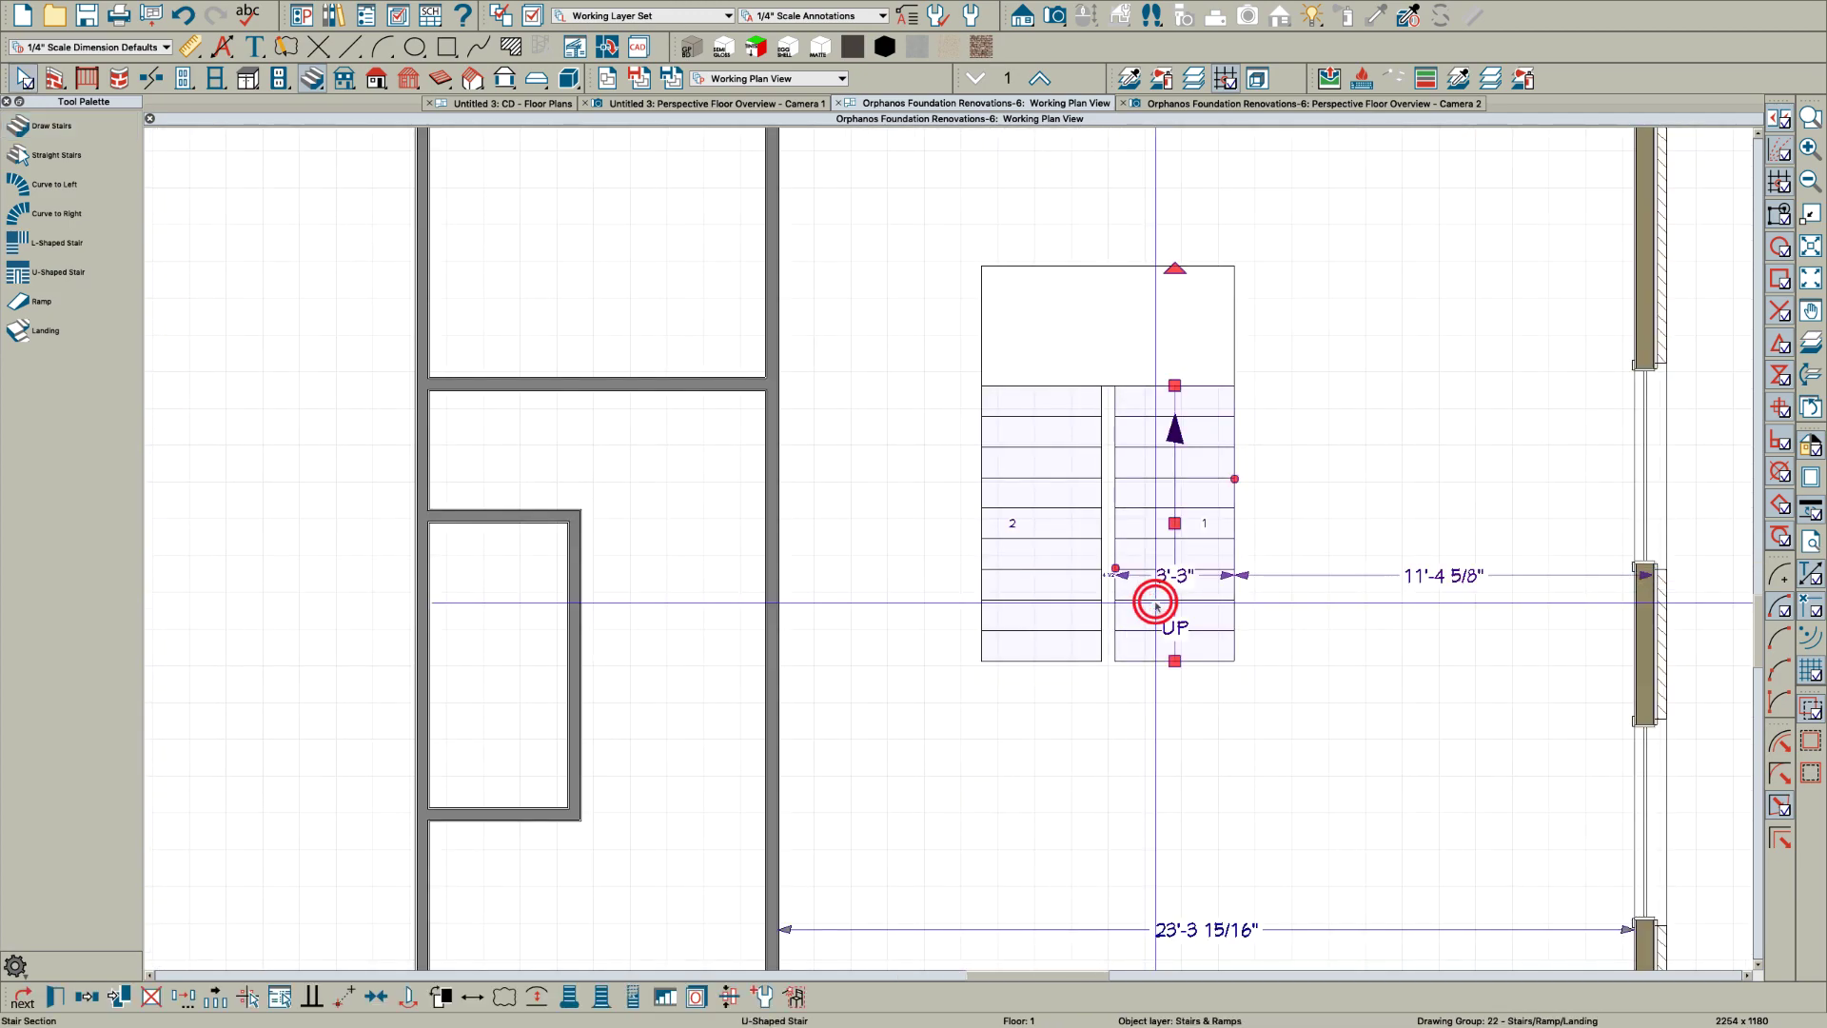
double_click(1156, 605)
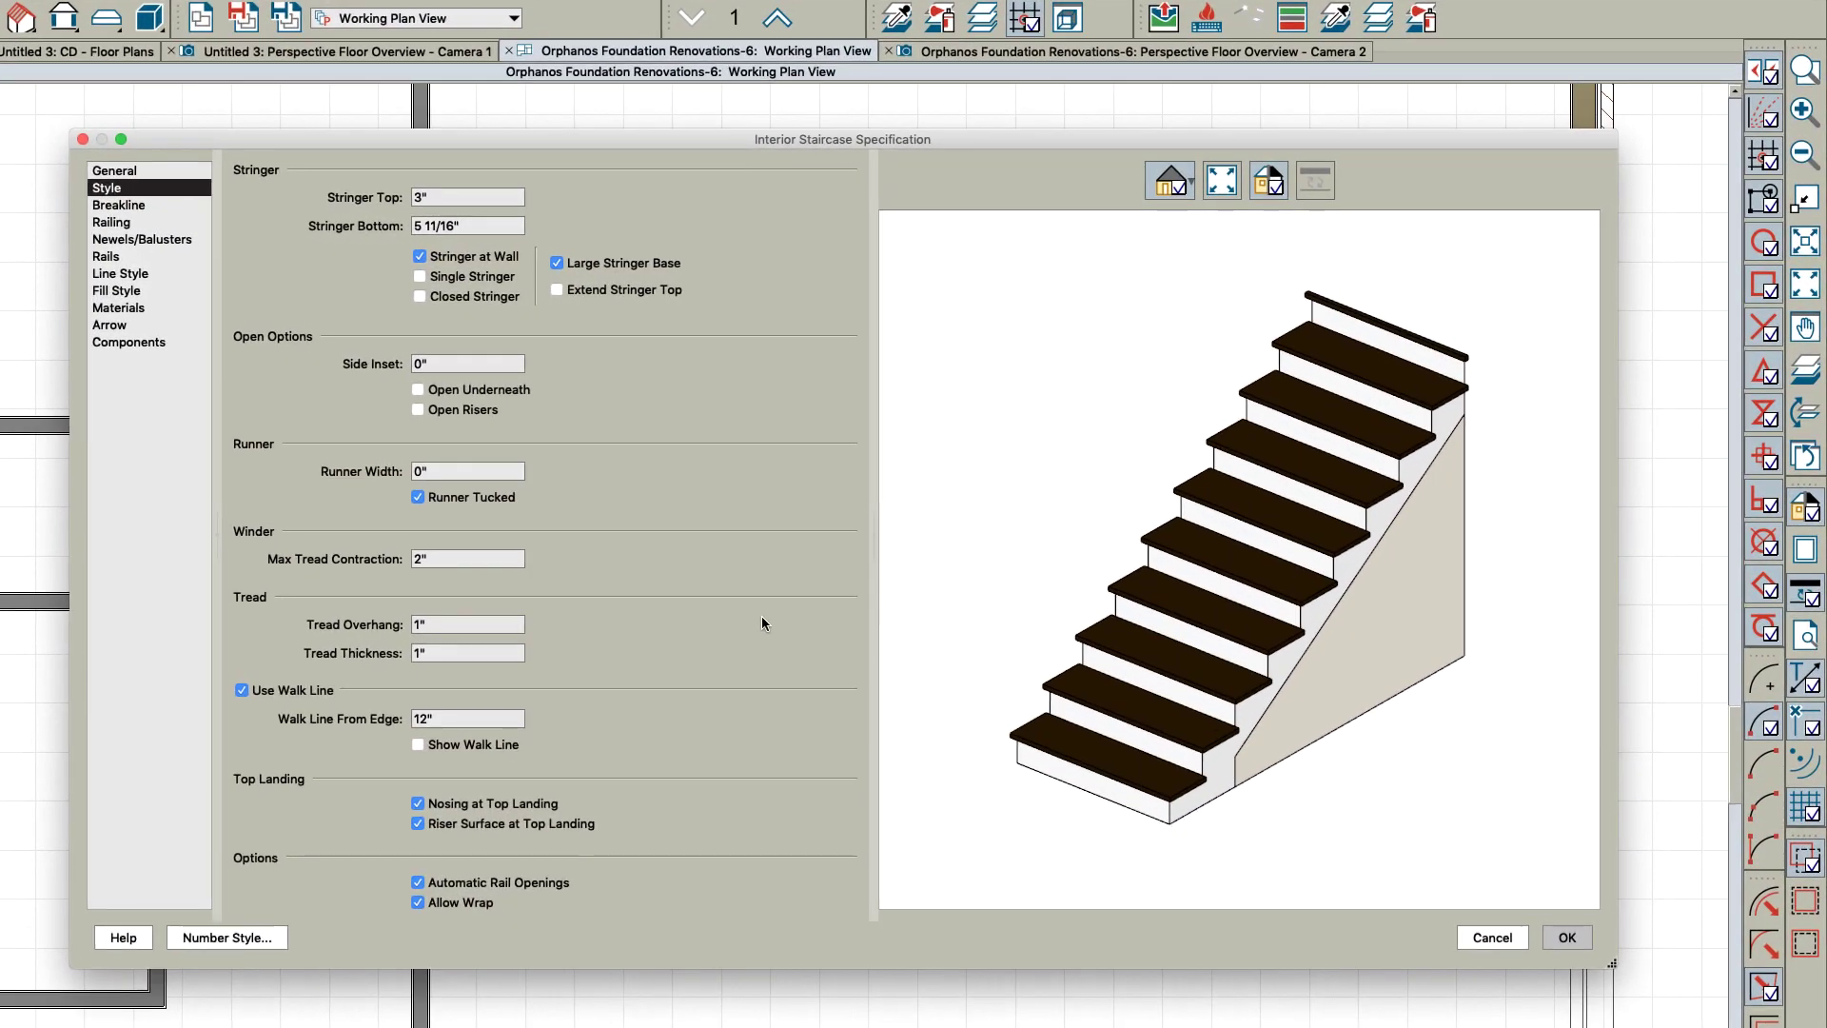
left_click(114, 171)
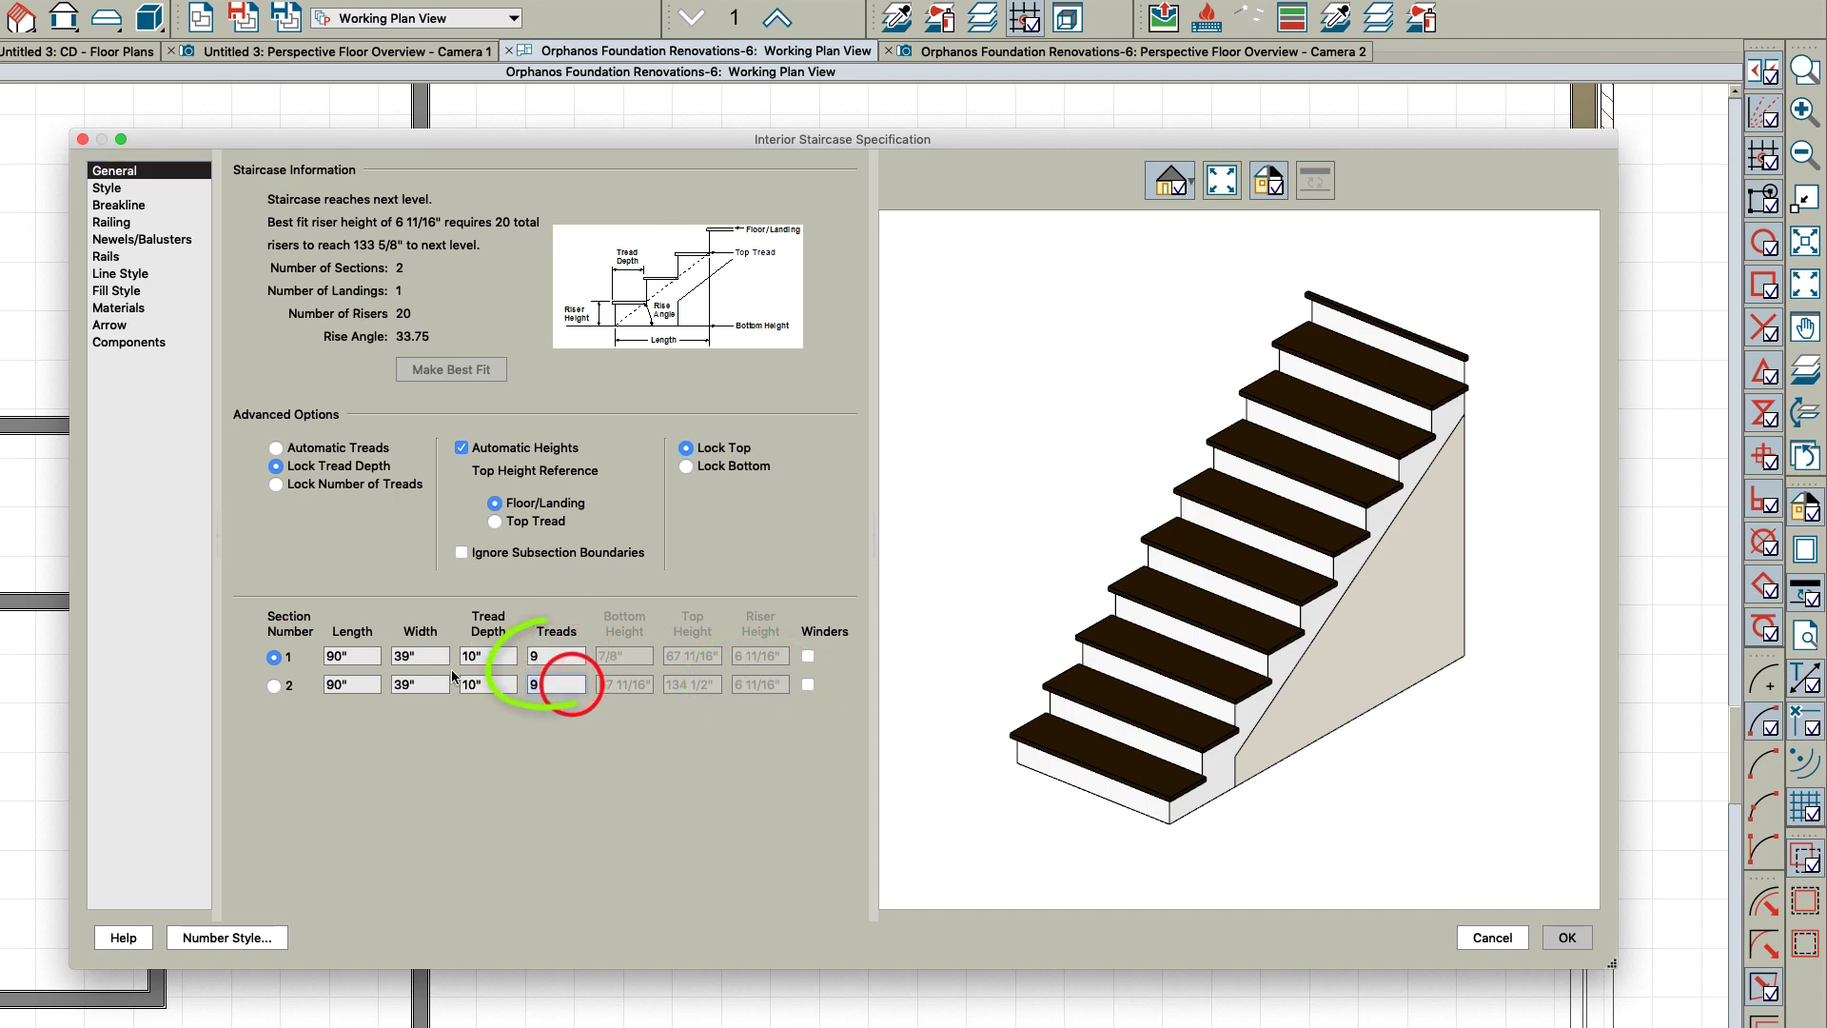
key("Tab")
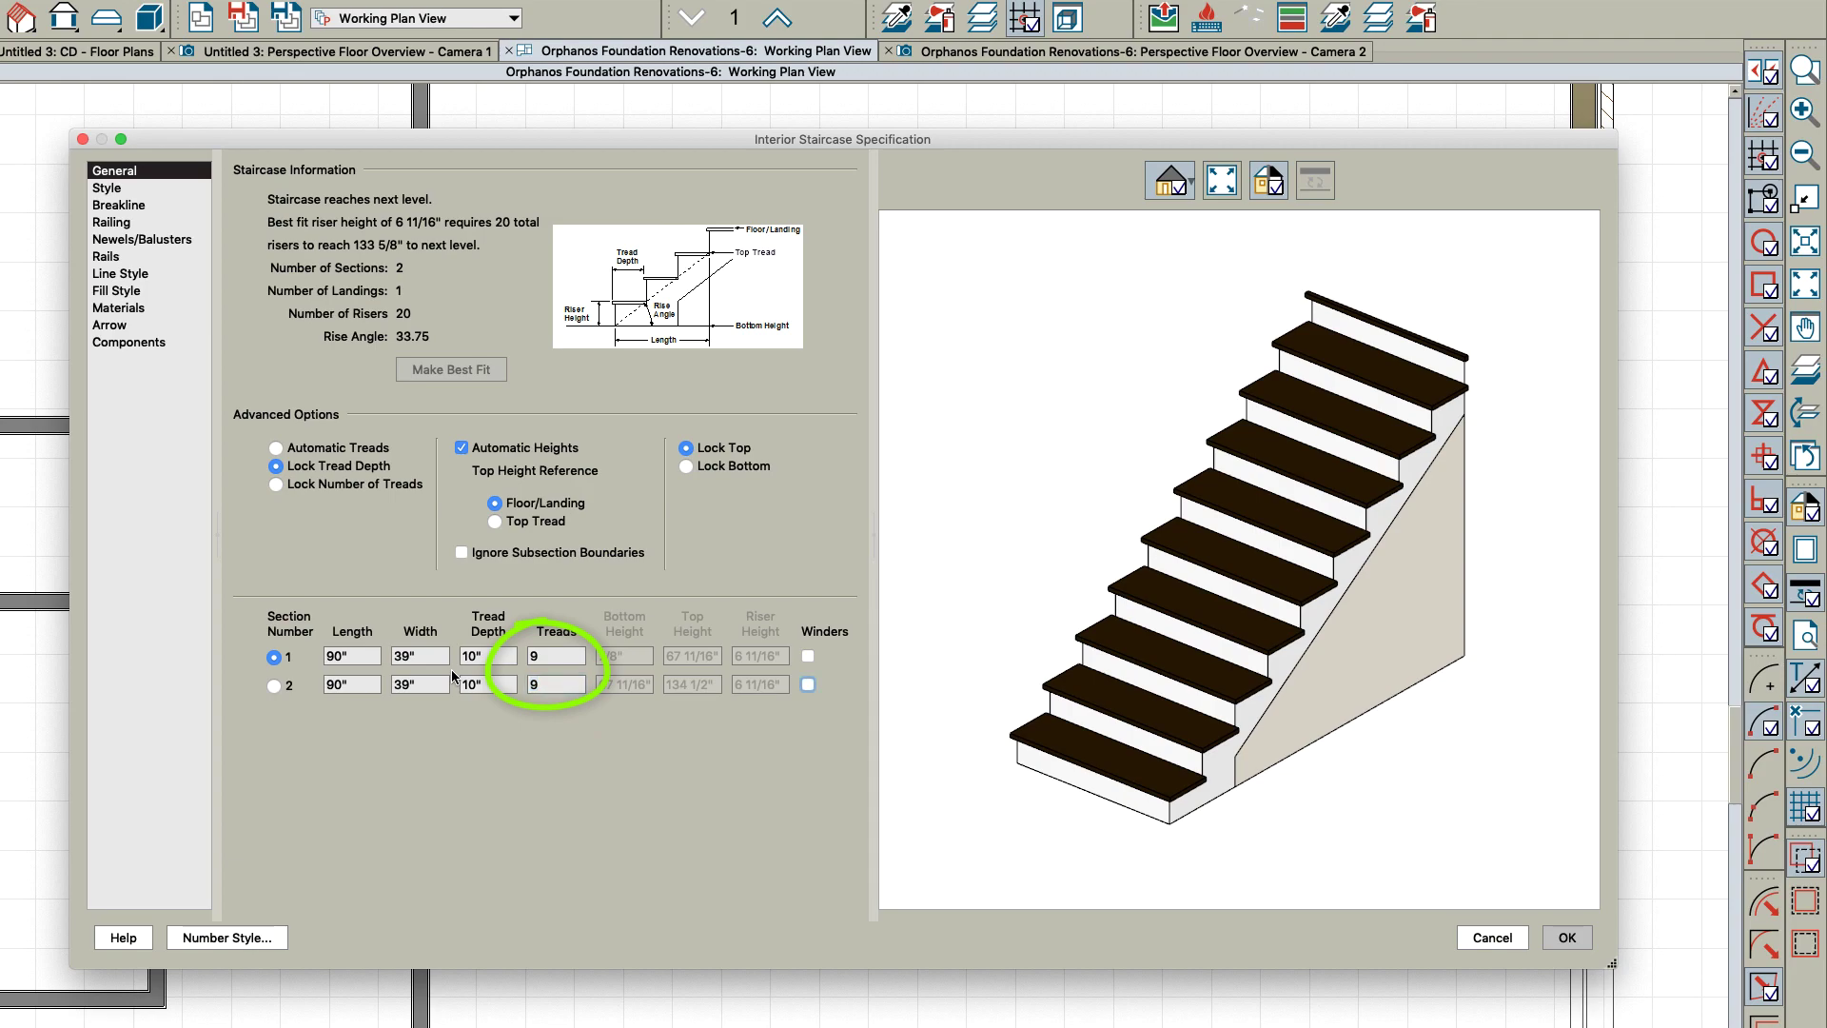
left_click(578, 655)
type("8")
key("Tab")
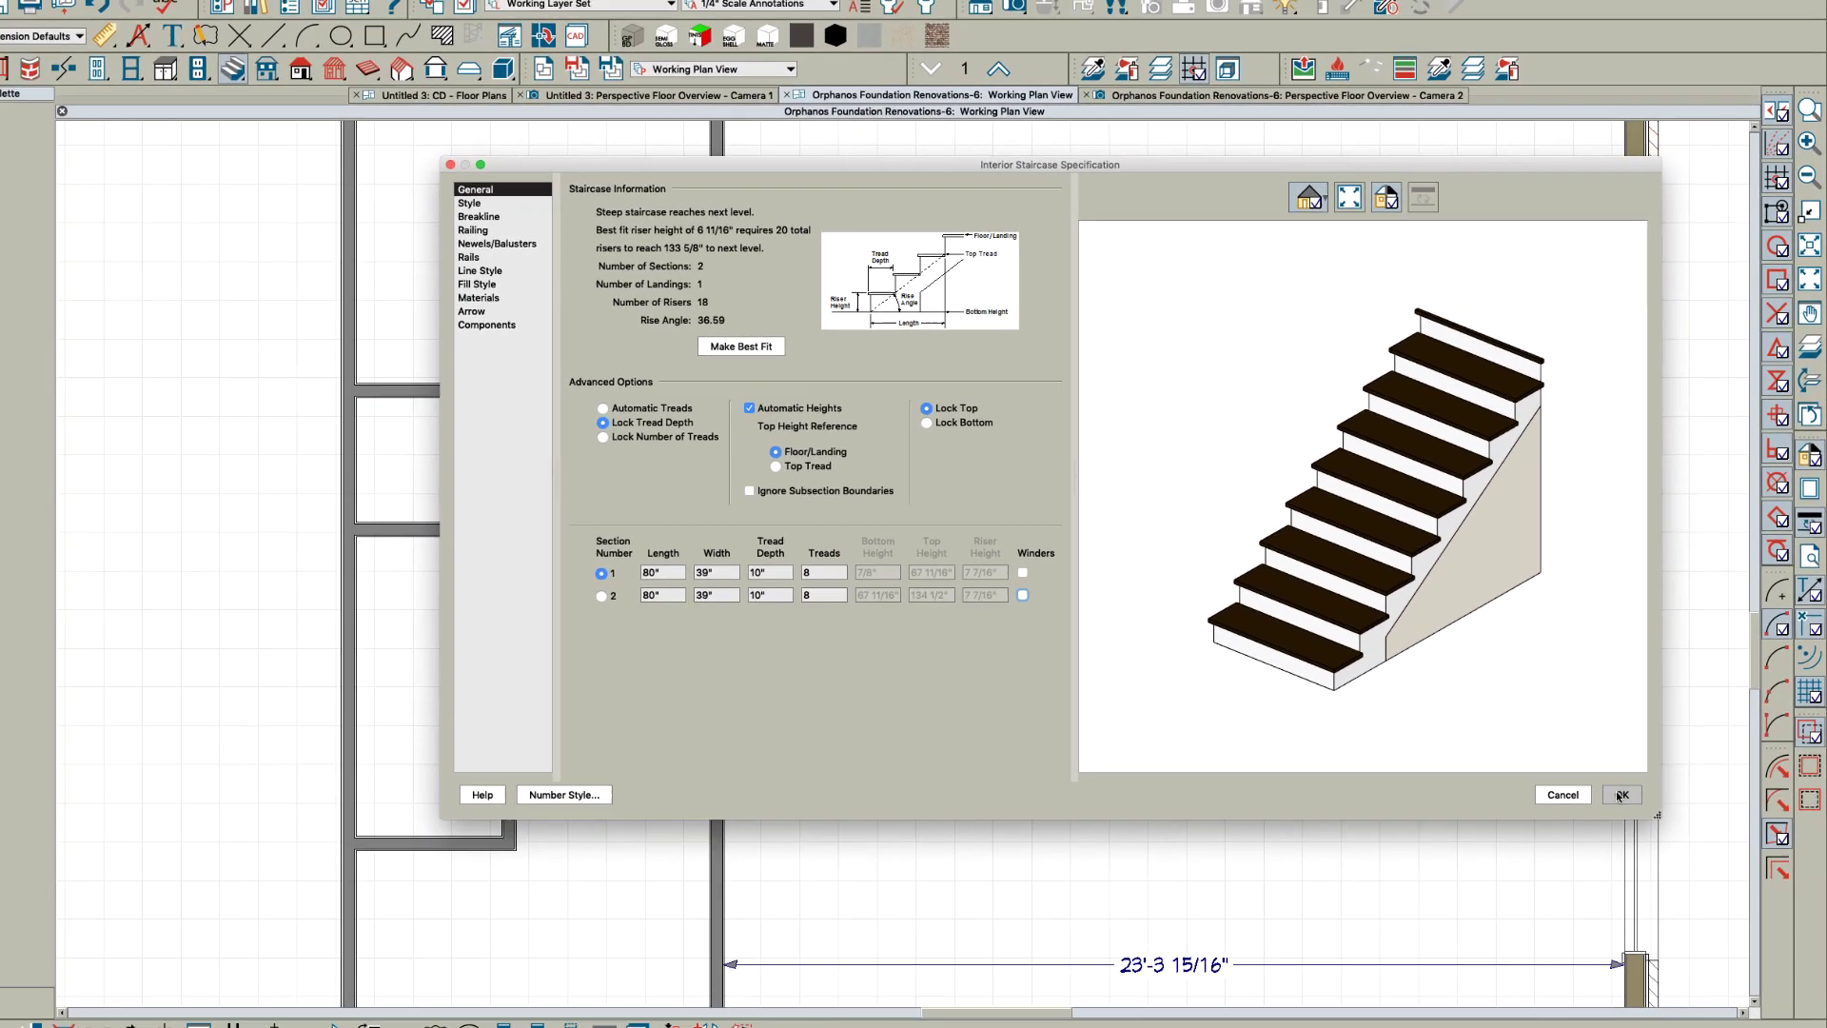
left_click(1566, 938)
key("Escape")
Try to move the whole staircase, both flights and the landing, from its lower-left corner to the small hallway enclosure's lower-left corner
scroll(1142, 574, "down", 1)
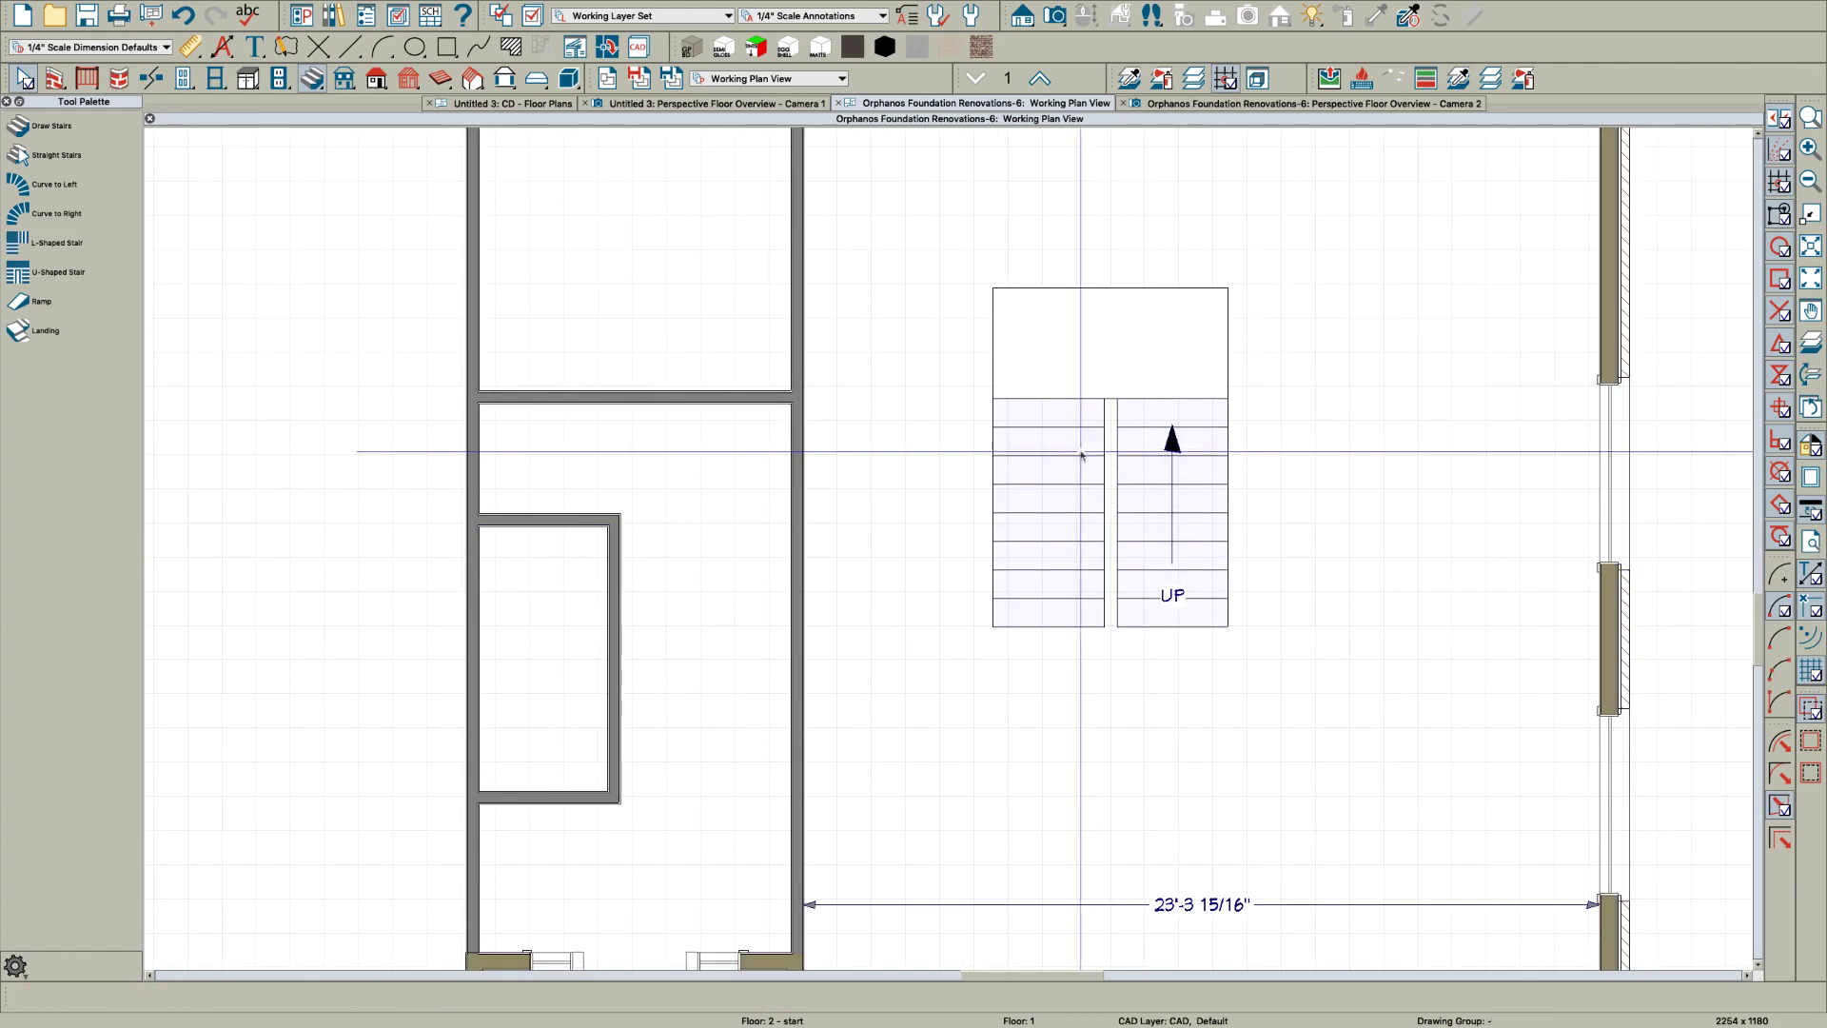
left_click(1074, 422)
left_click(1133, 461)
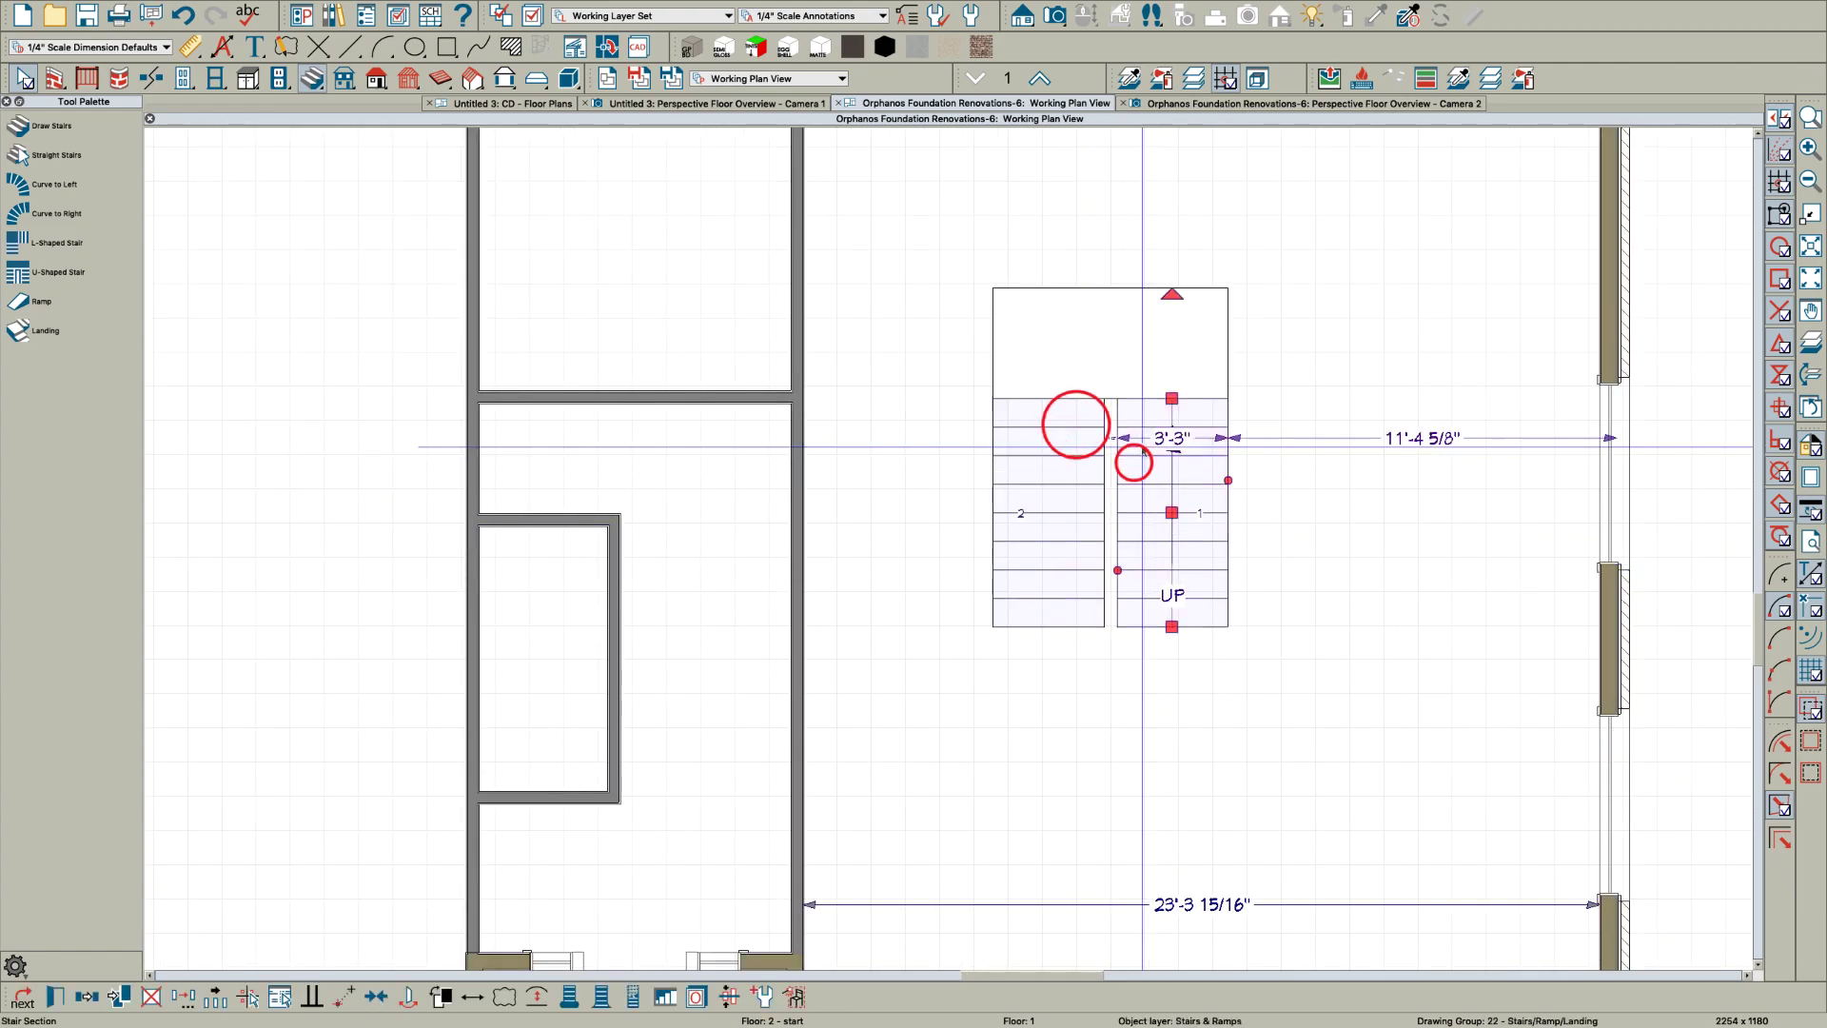
left_click_drag(1253, 656, 970, 270)
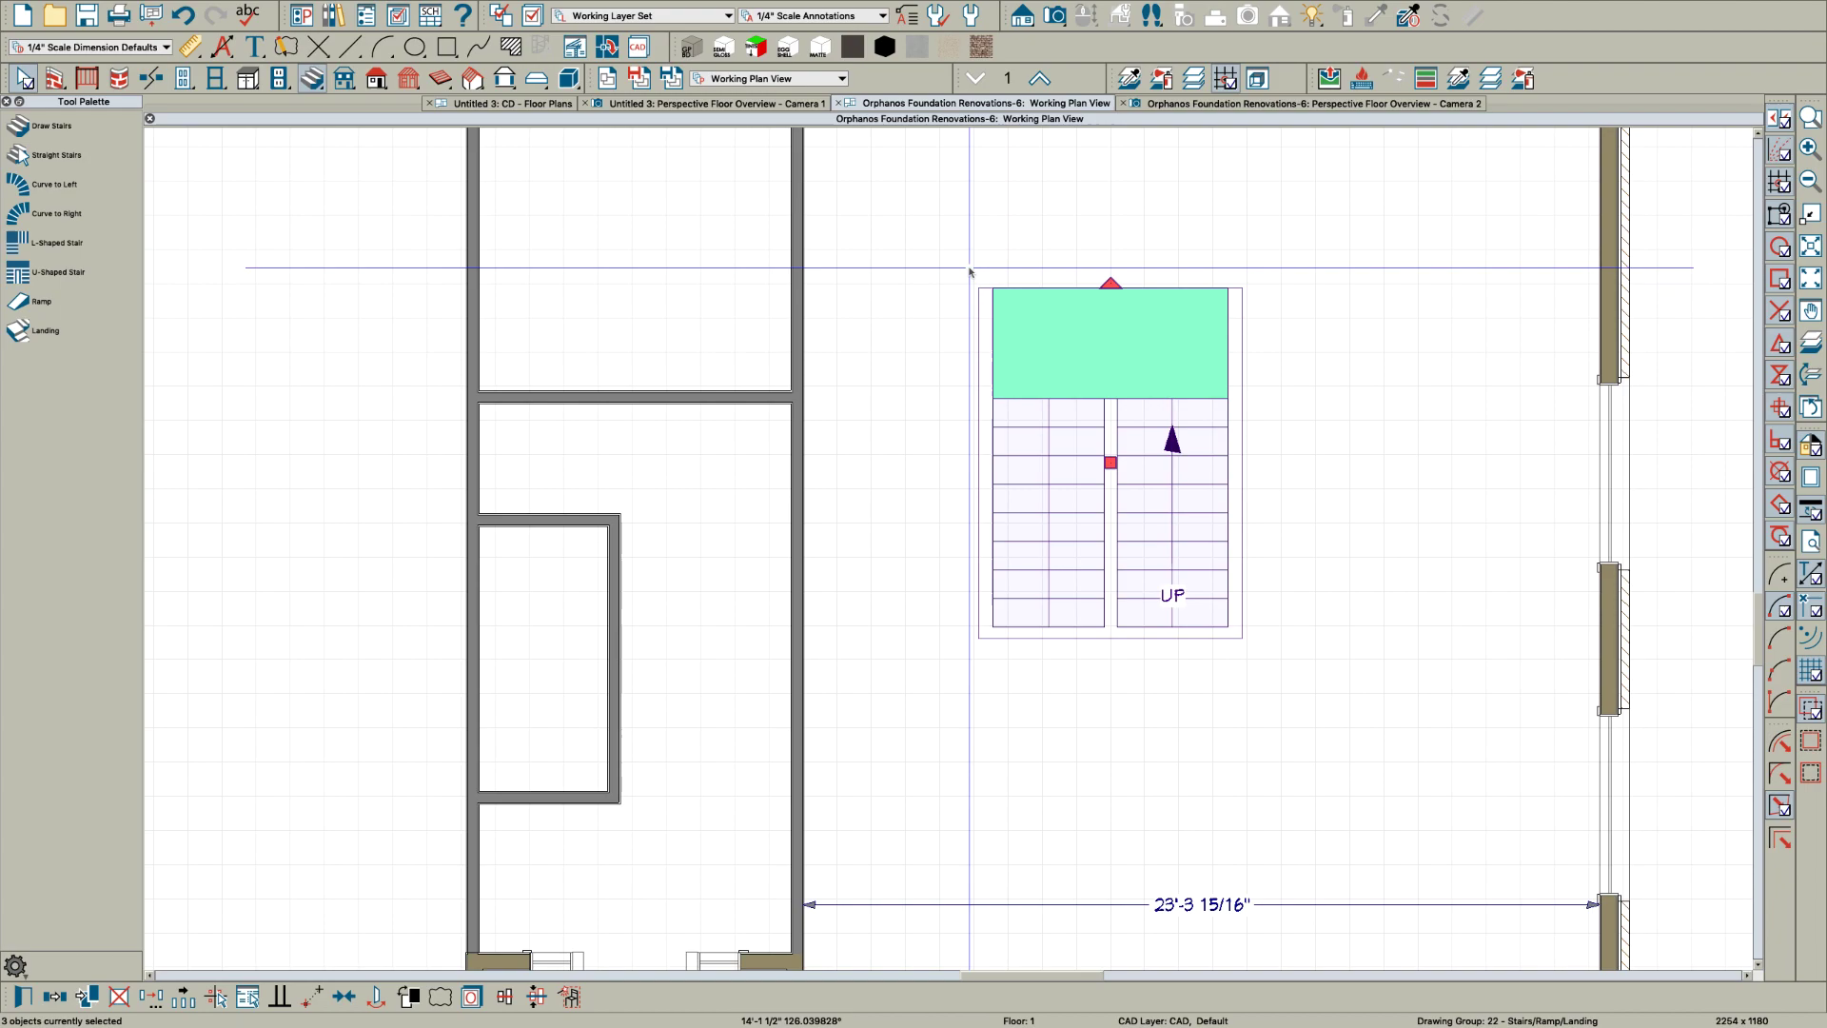
key("2")
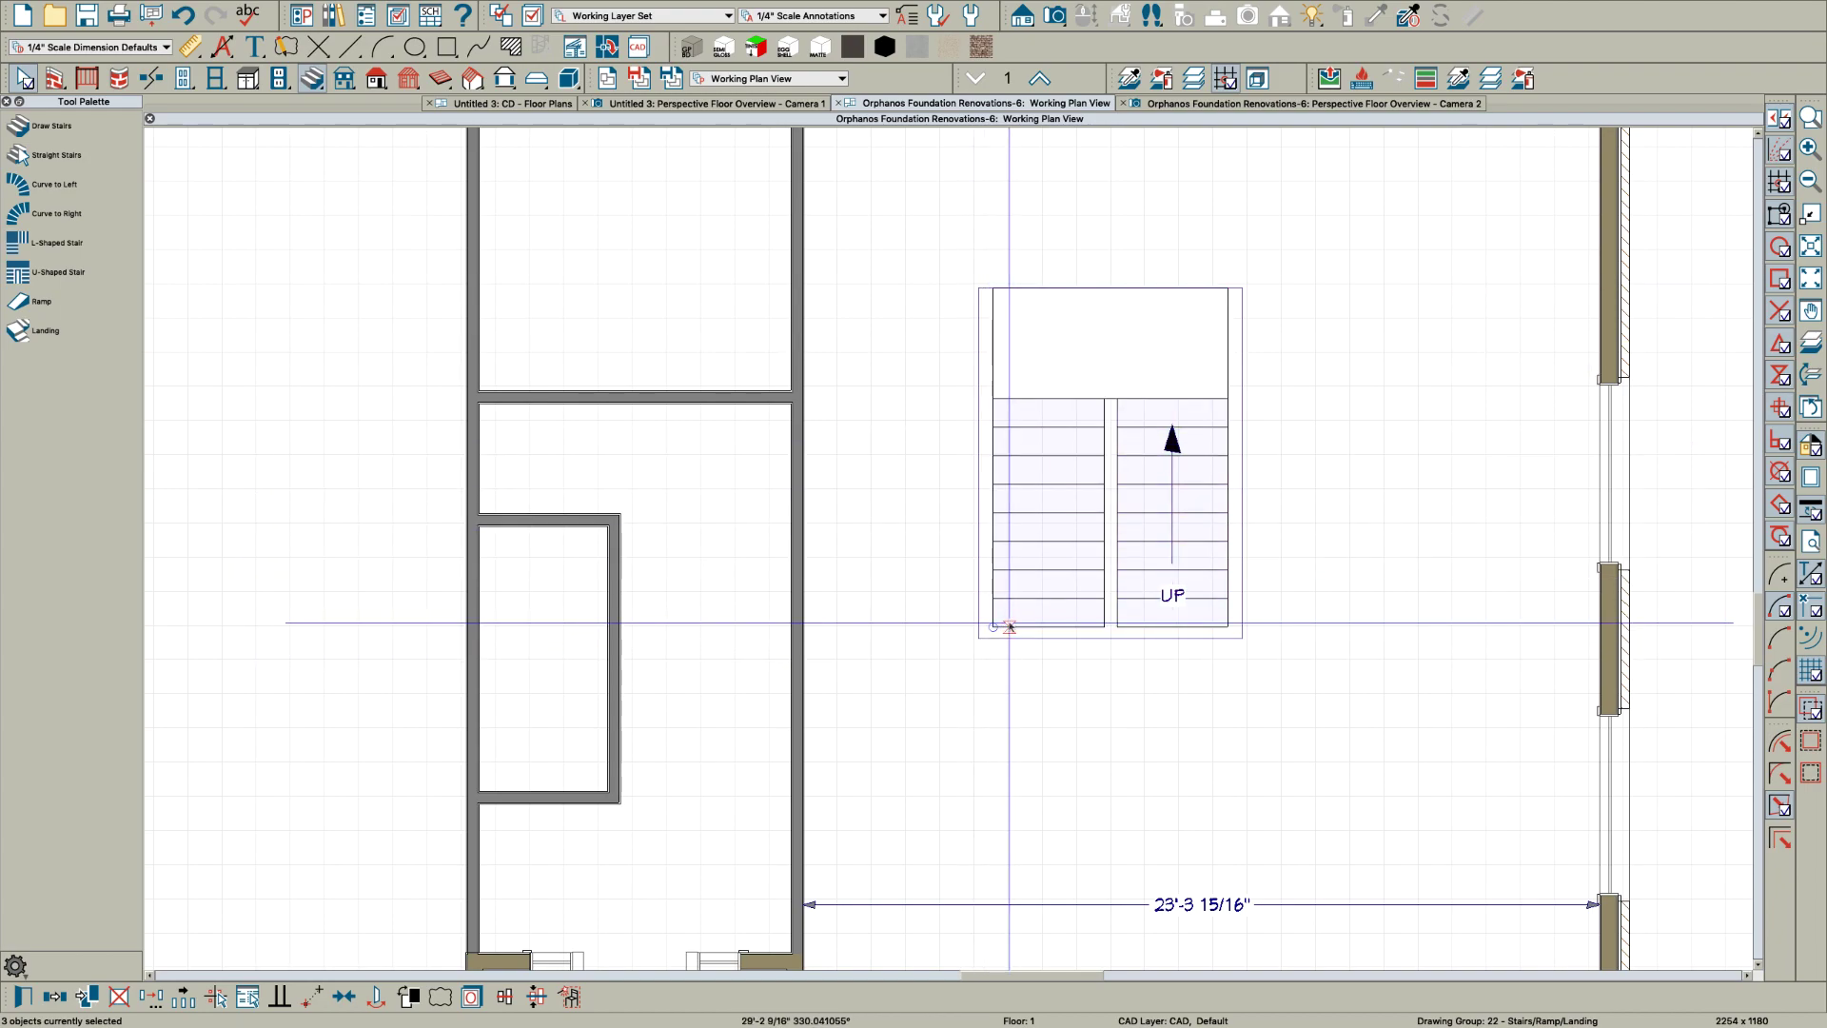
scroll(473, 813, "up", 5)
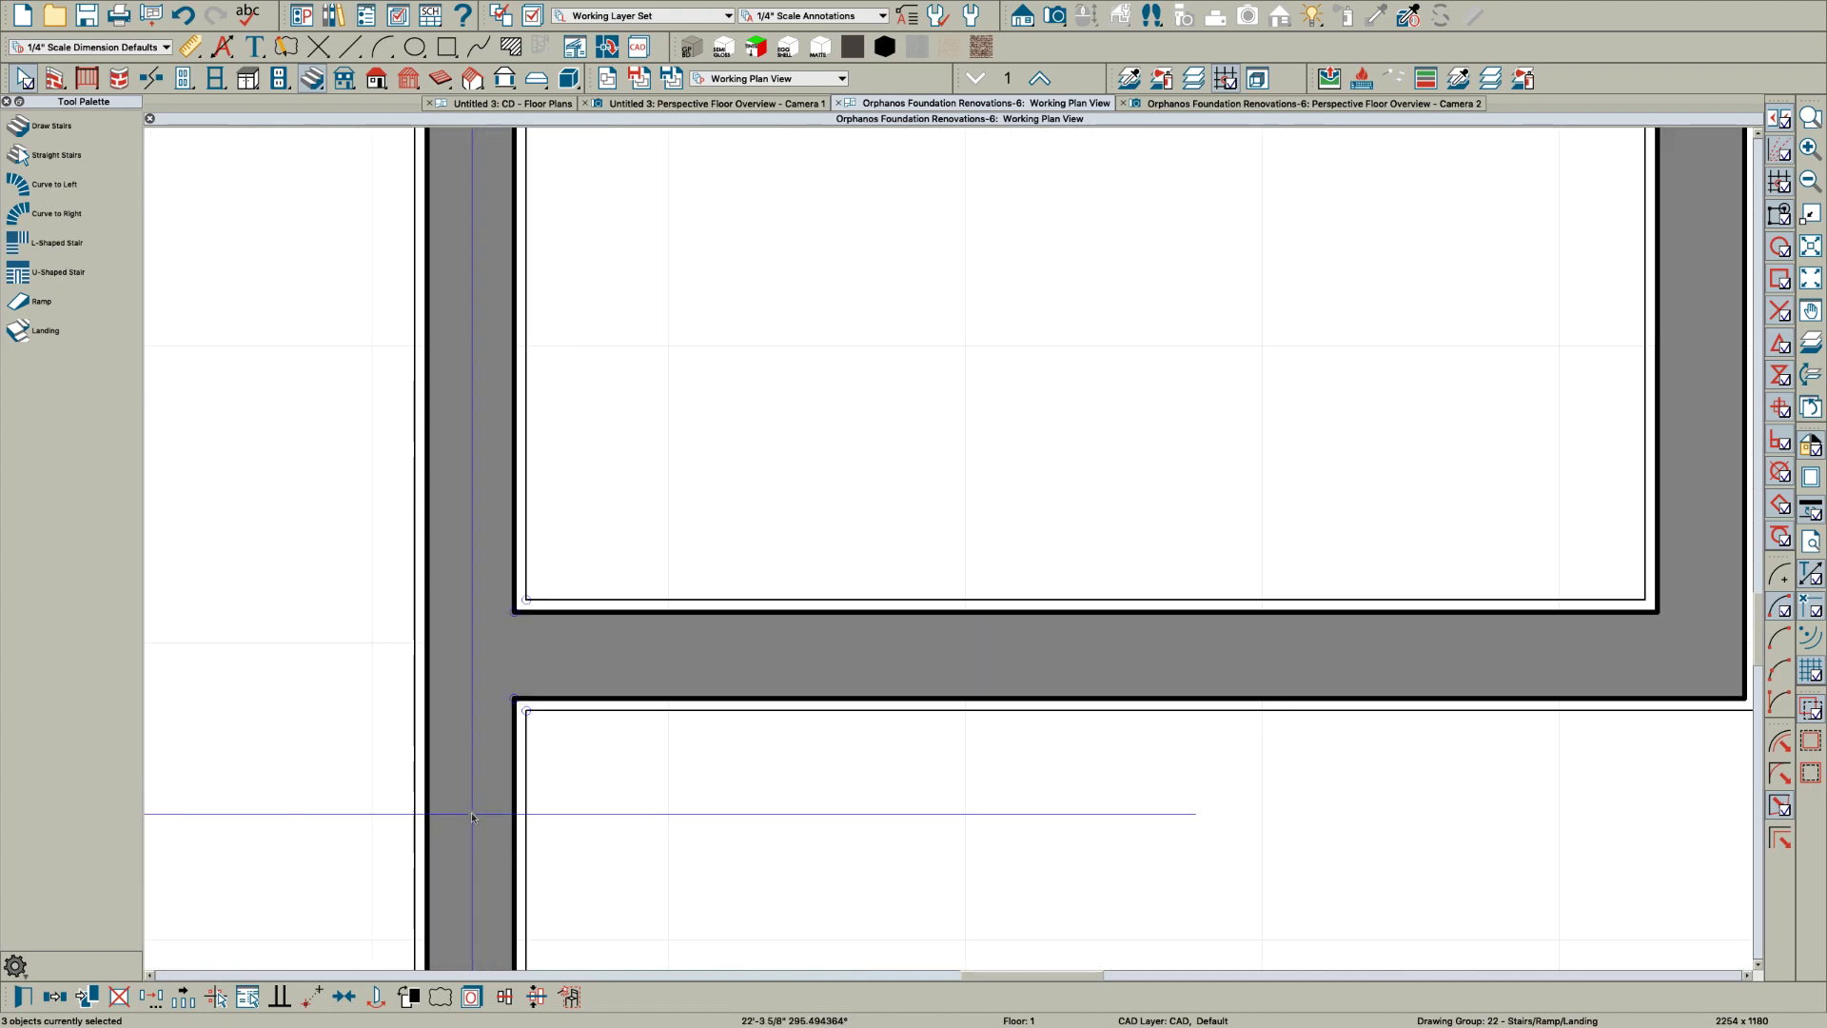
scroll(530, 593, "down", 6)
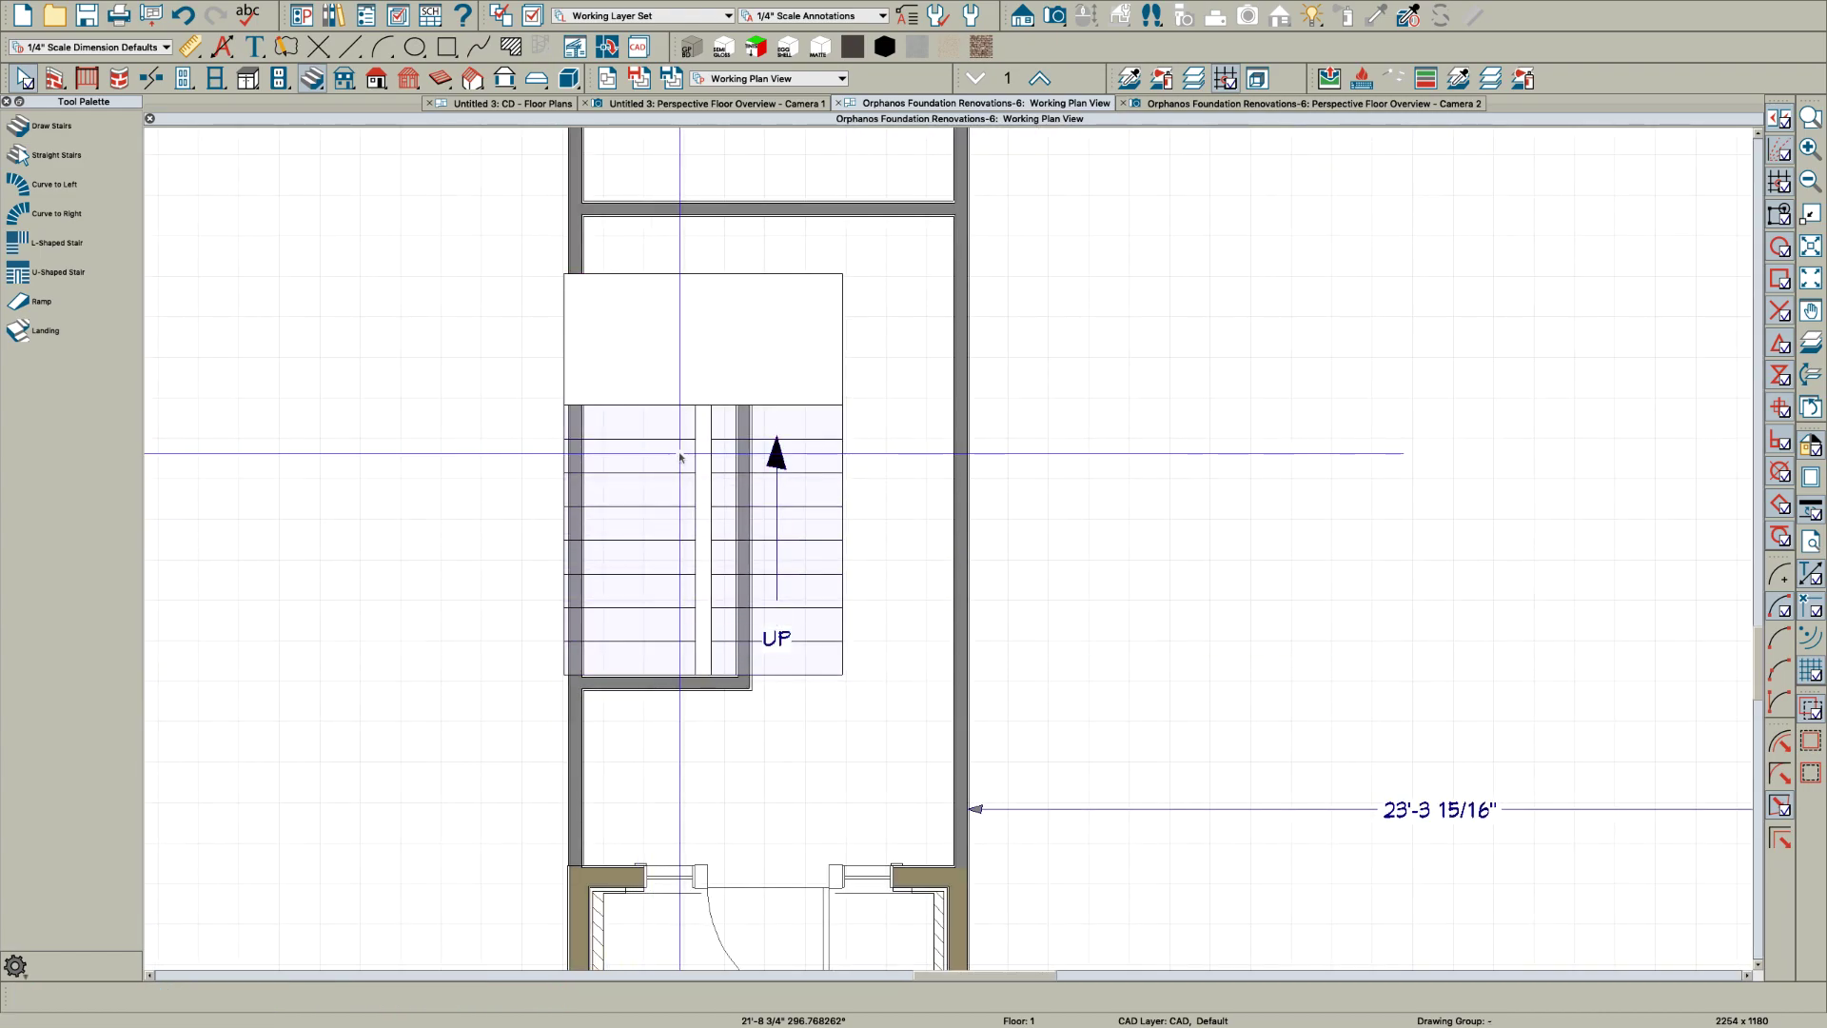
key("ctrl+z")
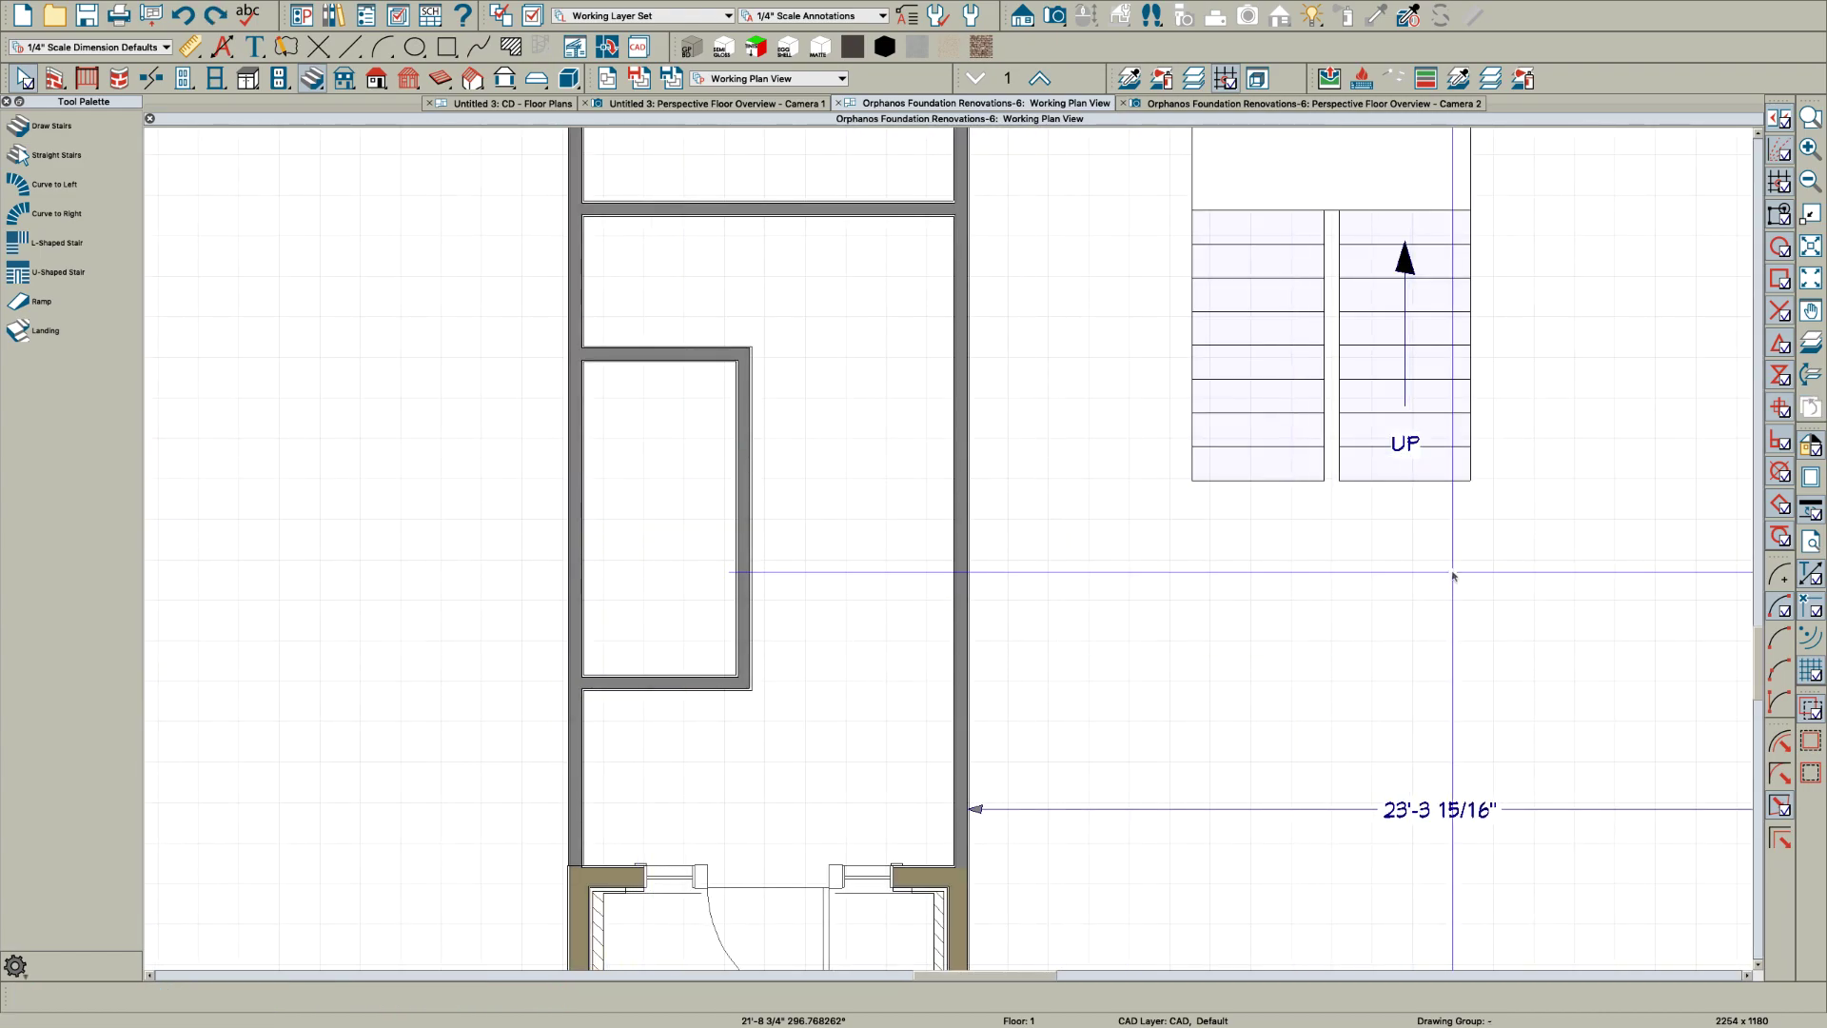
Move both flights and the landing together so the staircase's lower-left corner meets the inside lower-left corner of the hallway enclosure
scroll(1442, 571, "down", 2)
left_click_drag(1441, 569, 1246, 241)
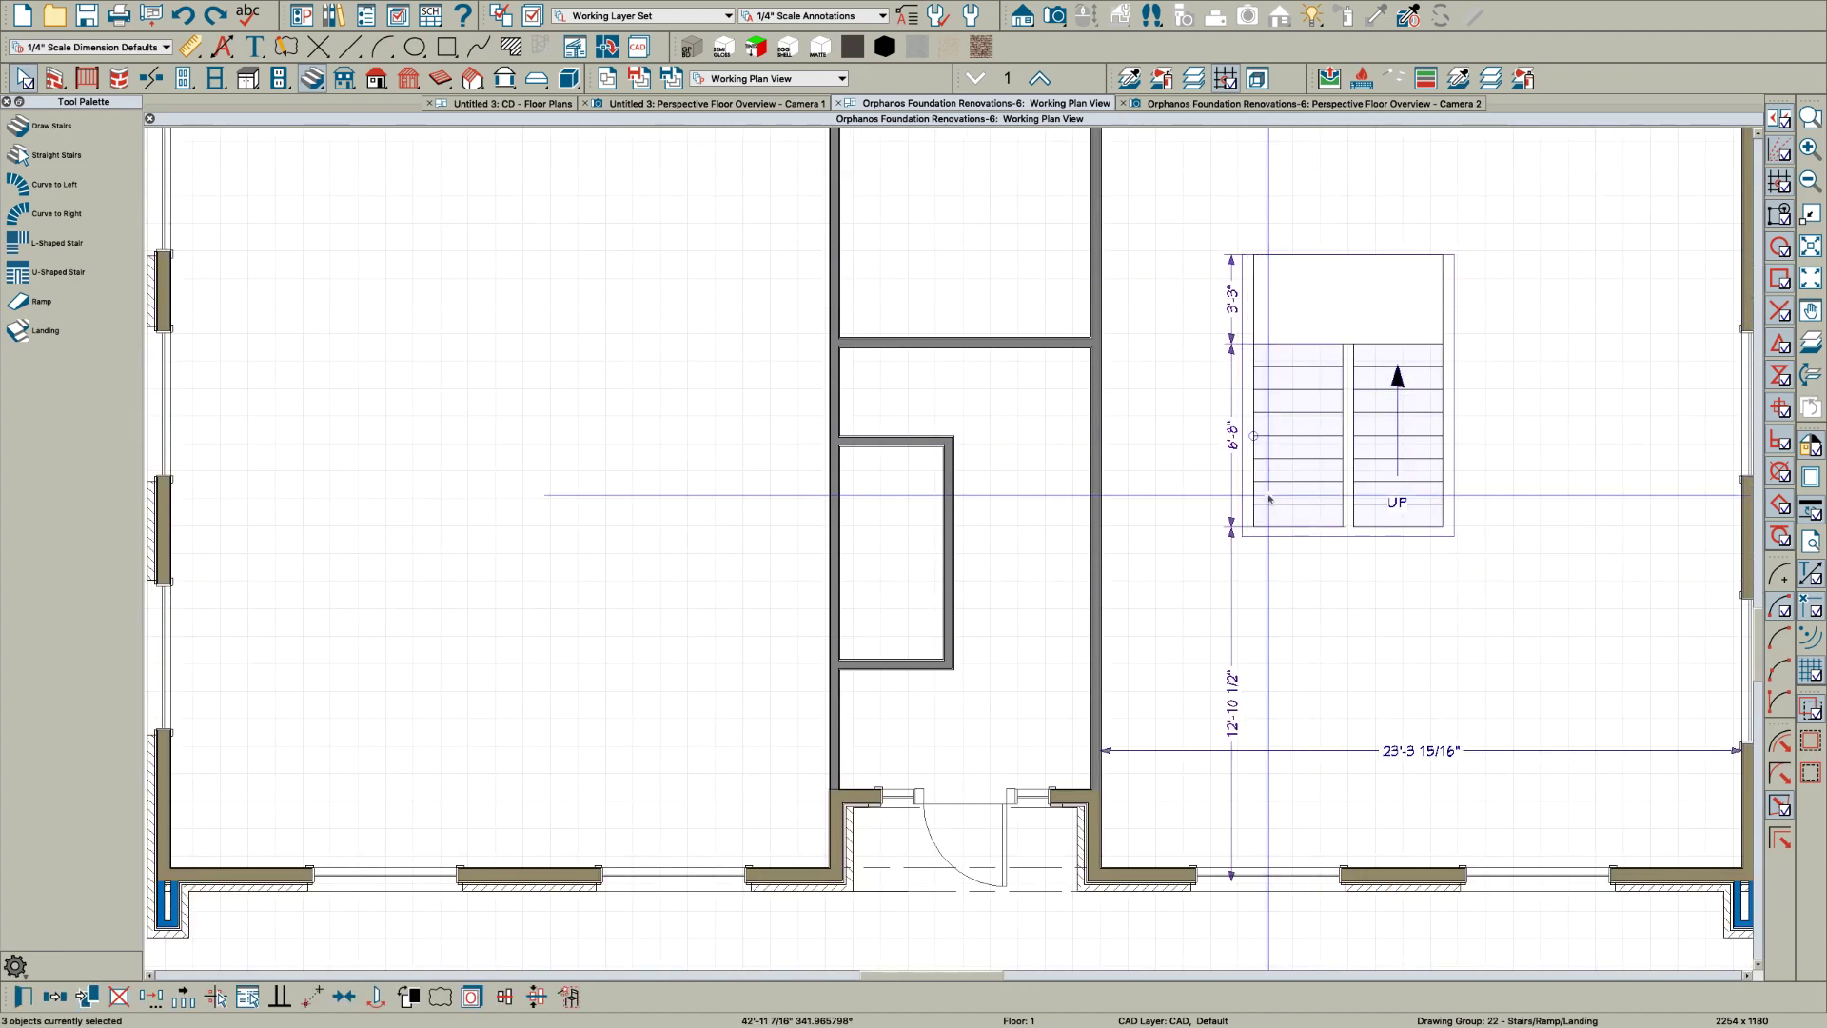
scroll(804, 656, "up", 2)
scroll(806, 658, "up", 3)
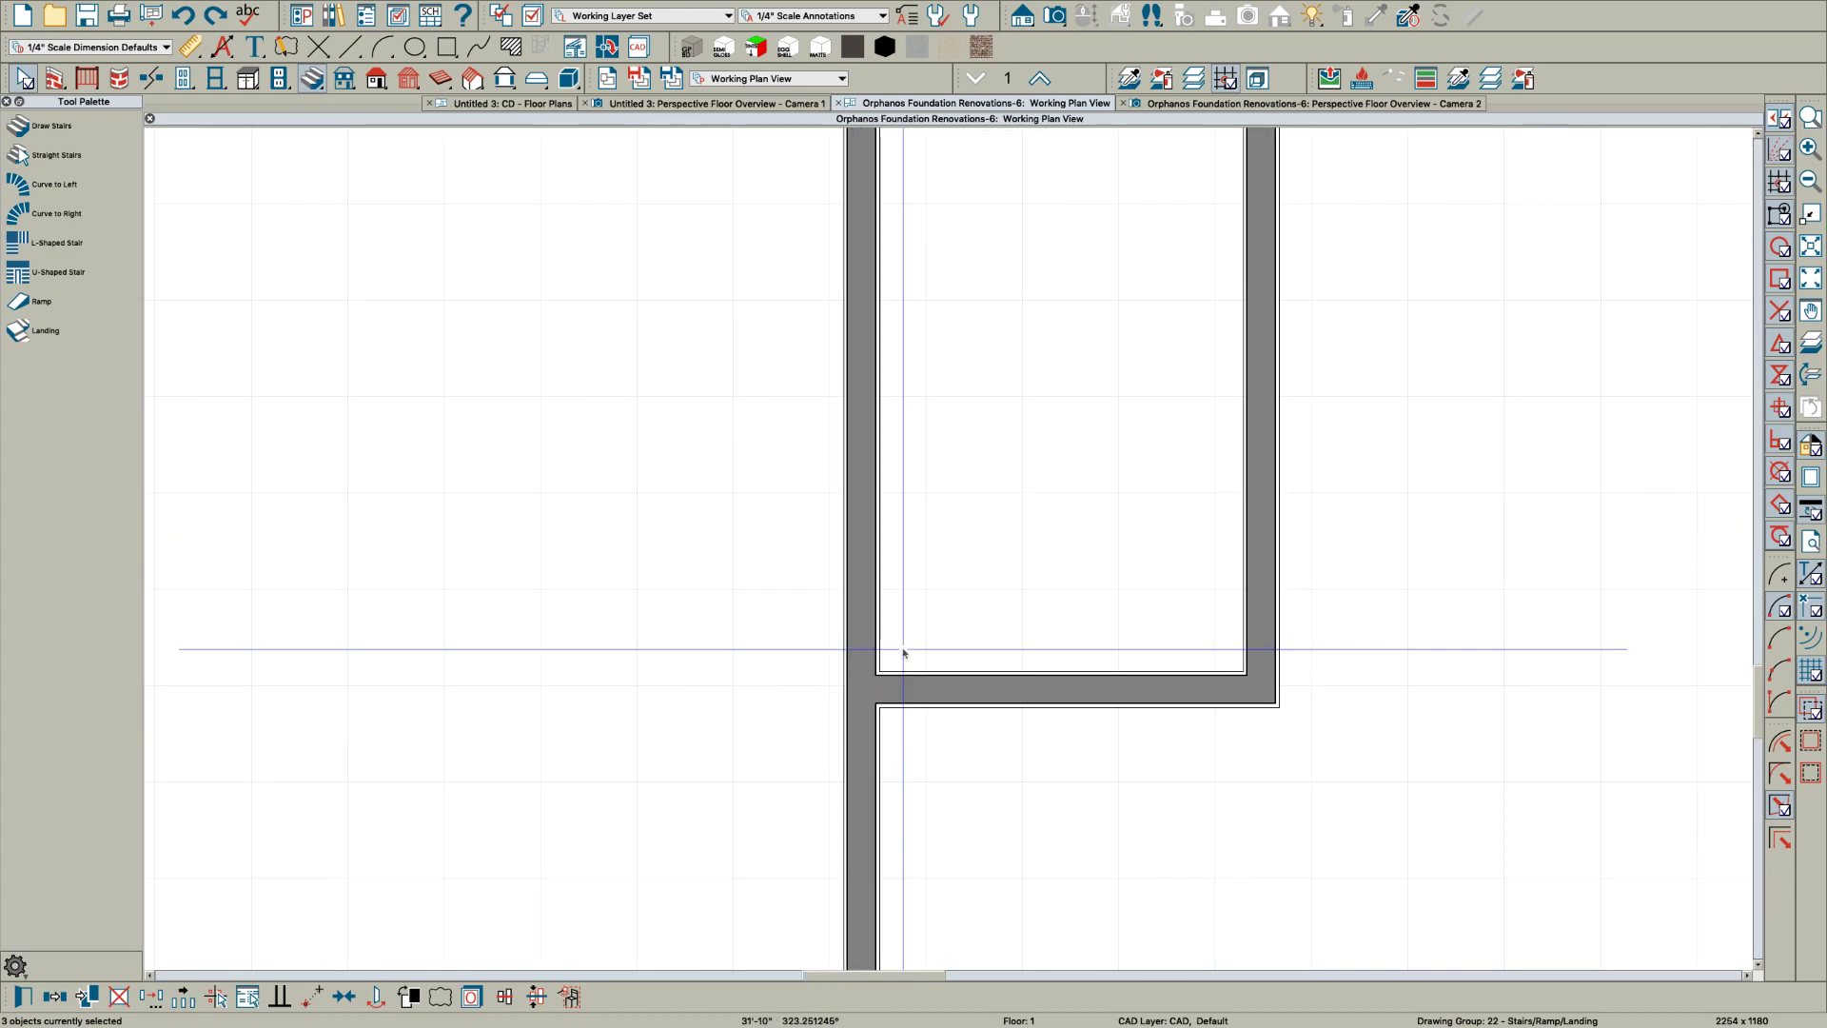
scroll(879, 666, "down", 5)
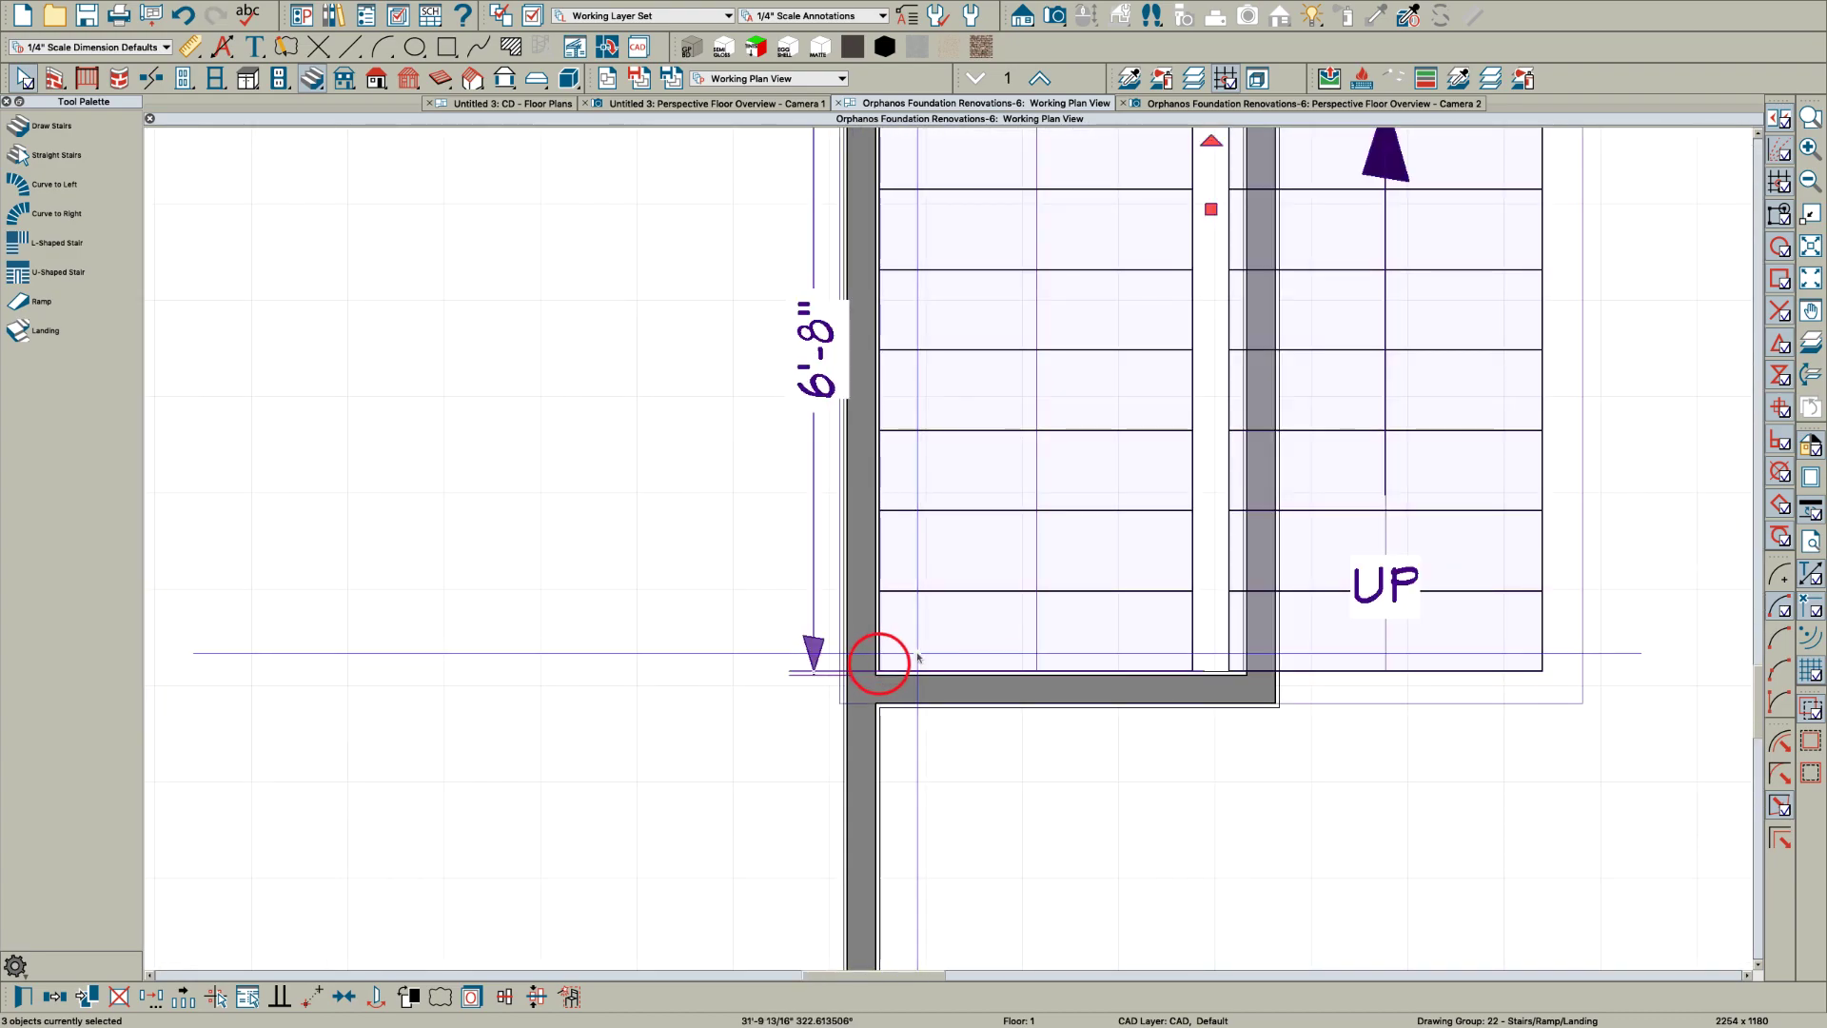
key("Escape")
Widen the first flight to the hallway's east wall and pull its inner edge to the outer face of the enclosure wall
scroll(993, 502, "up", 3)
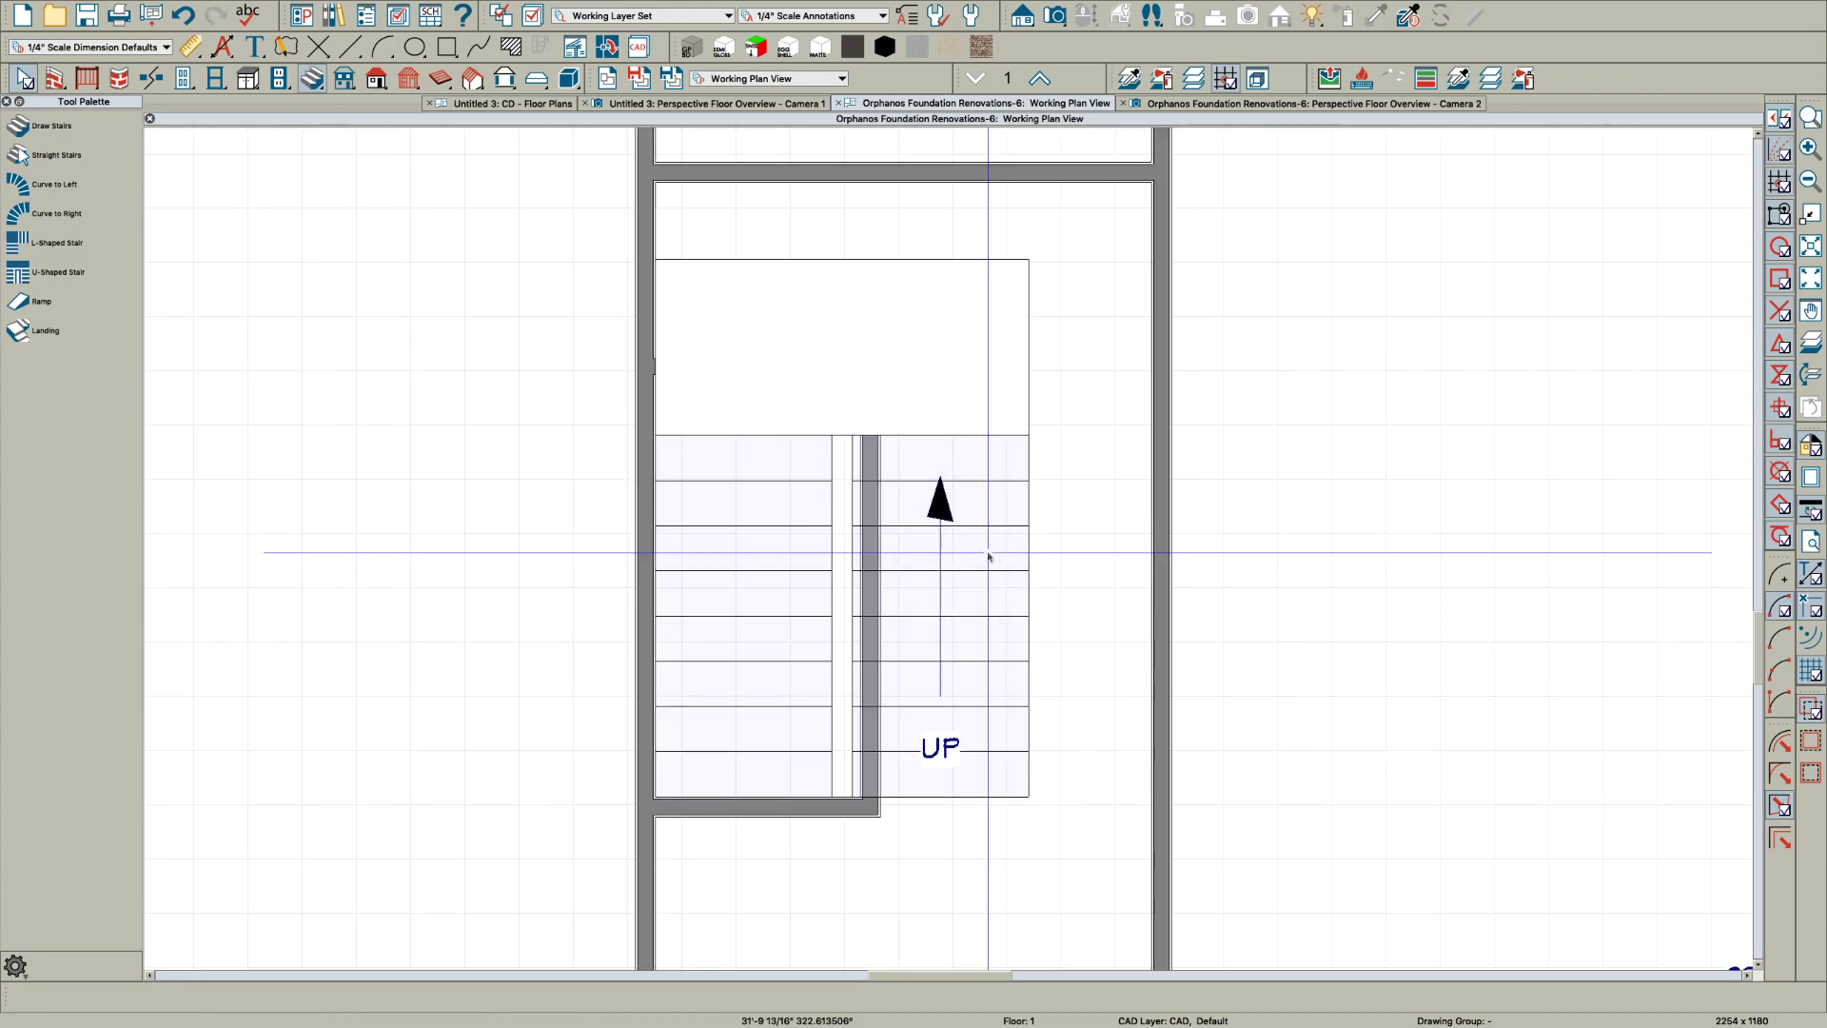
left_click(1026, 571)
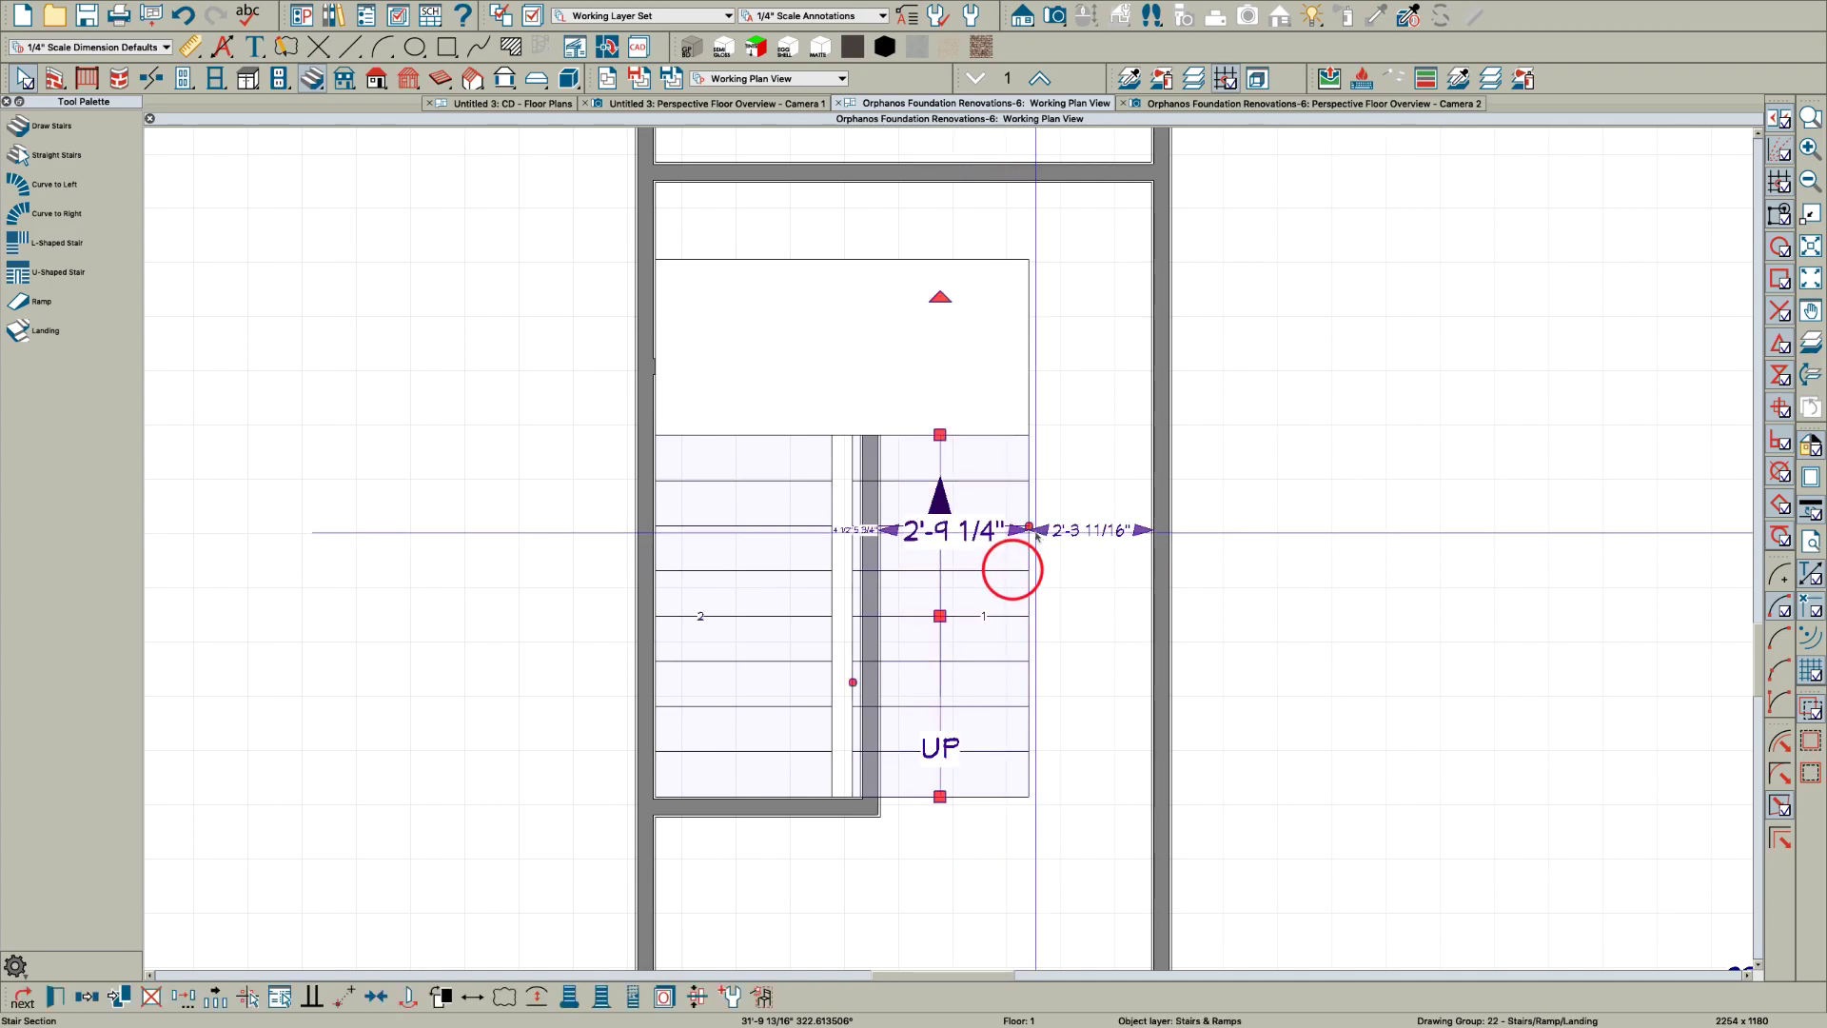
left_click_drag(1028, 529, 1139, 541)
scroll(897, 546, "up", 1)
left_click_drag(834, 757, 872, 761)
key("Escape")
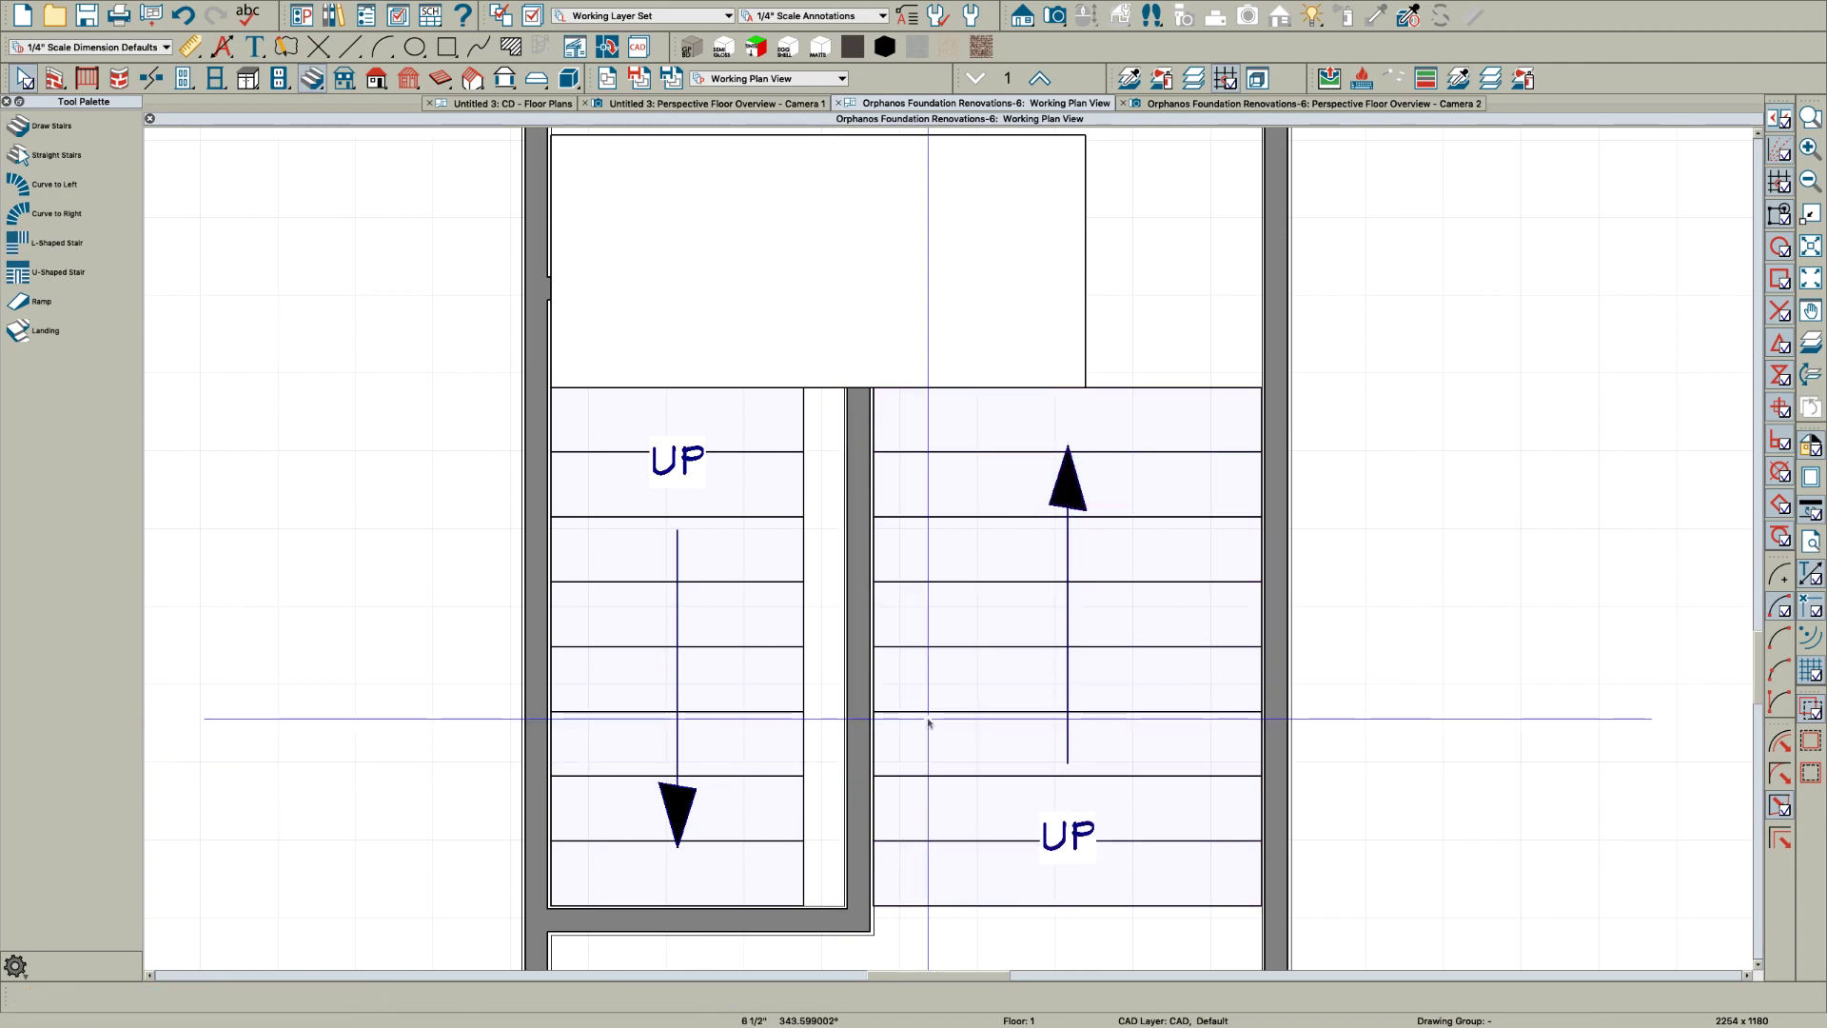
Extend the stair landing to the hallway's east wall and up to the cross wall, making it 4'-8" deep
scroll(927, 720, "down", 1)
scroll(872, 514, "up", 1)
scroll(990, 385, "down", 1)
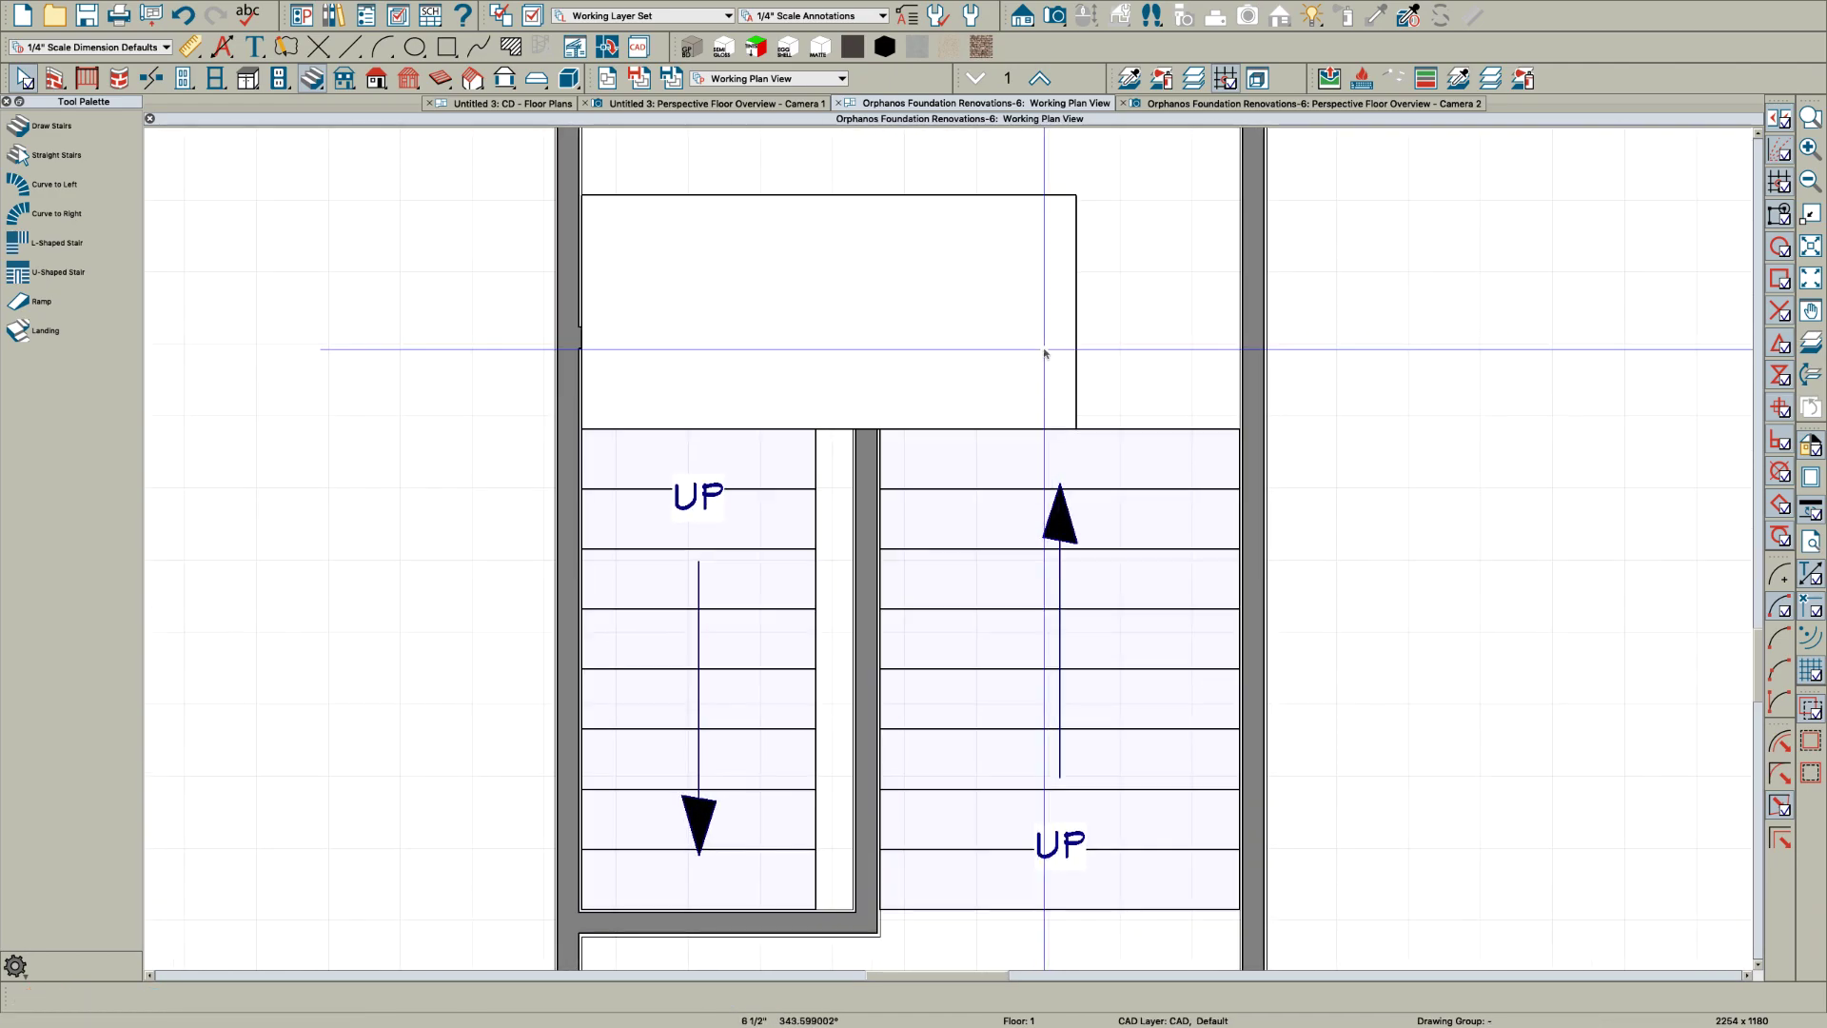
scroll(1044, 352, "down", 1)
scroll(1080, 317, "up", 3)
left_click(1075, 416)
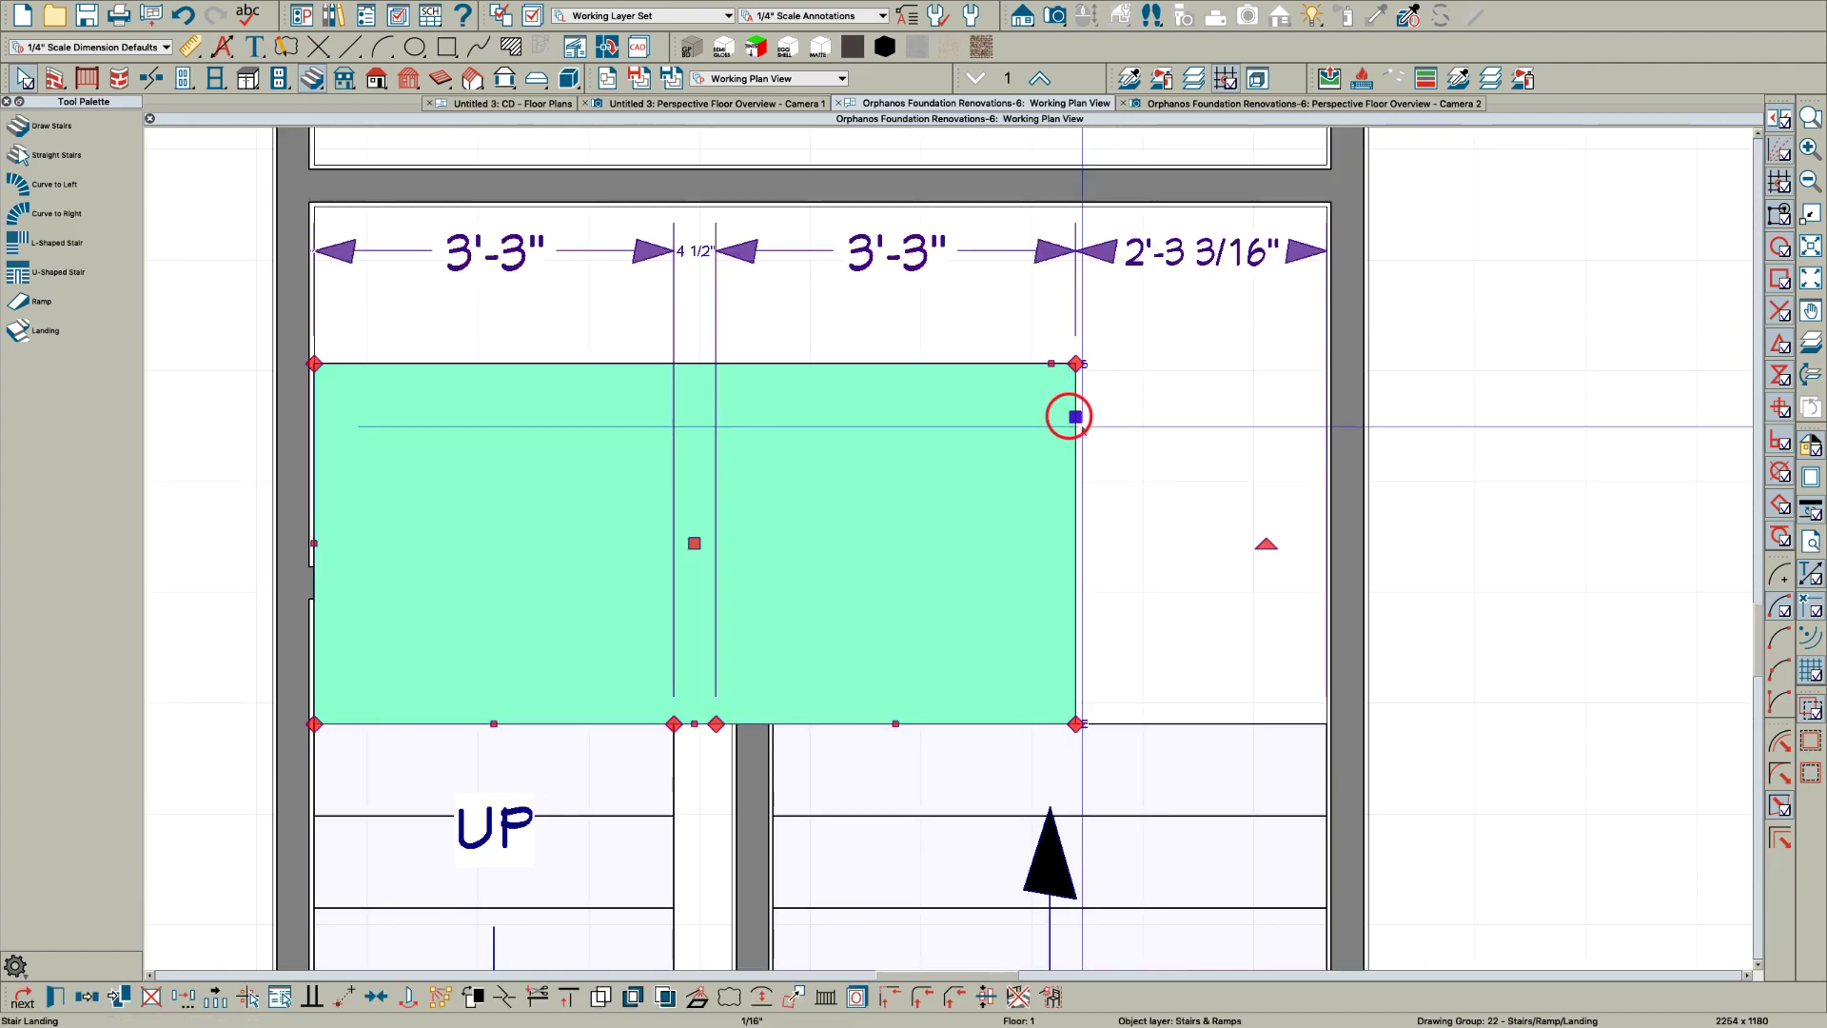
left_click_drag(1076, 416, 1330, 440)
left_click_drag(1113, 362, 1120, 202)
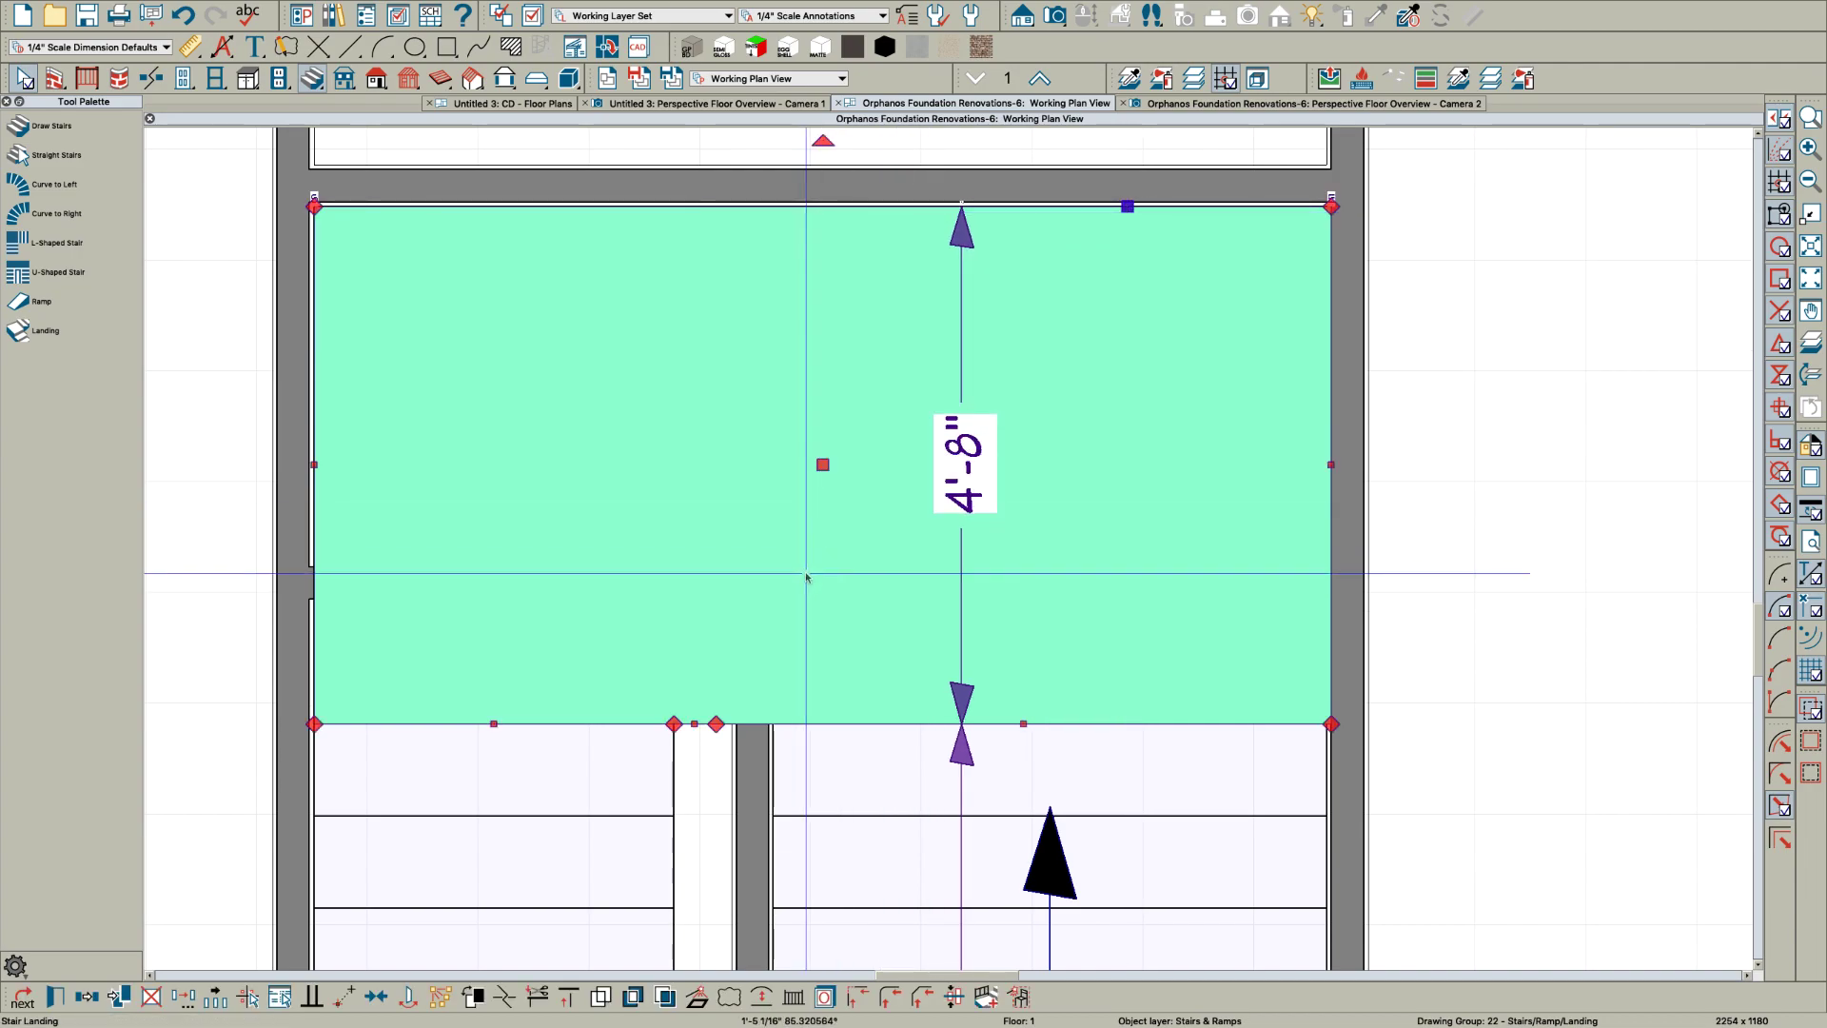
Shift the landing's two intermediate points along its lower edge to the first flight's inner edge beside the enclosure wall
scroll(623, 784, "up", 1)
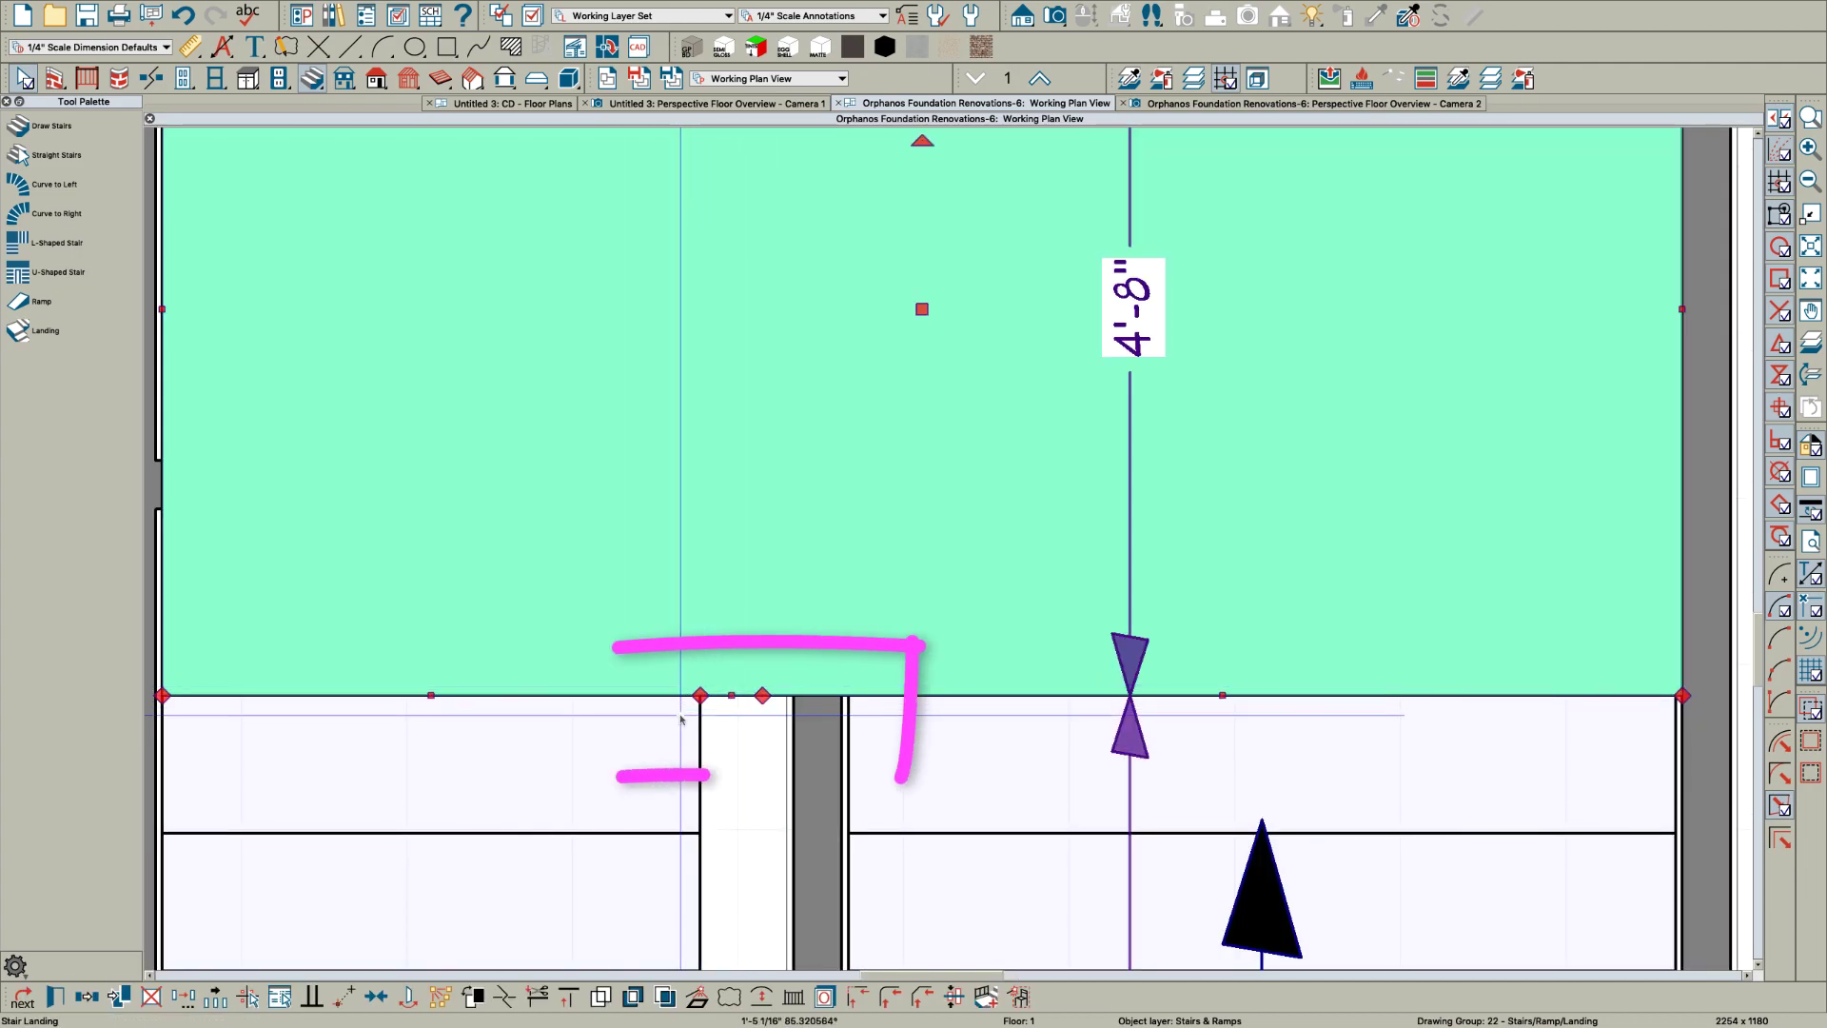
scroll(706, 696, "down", 1)
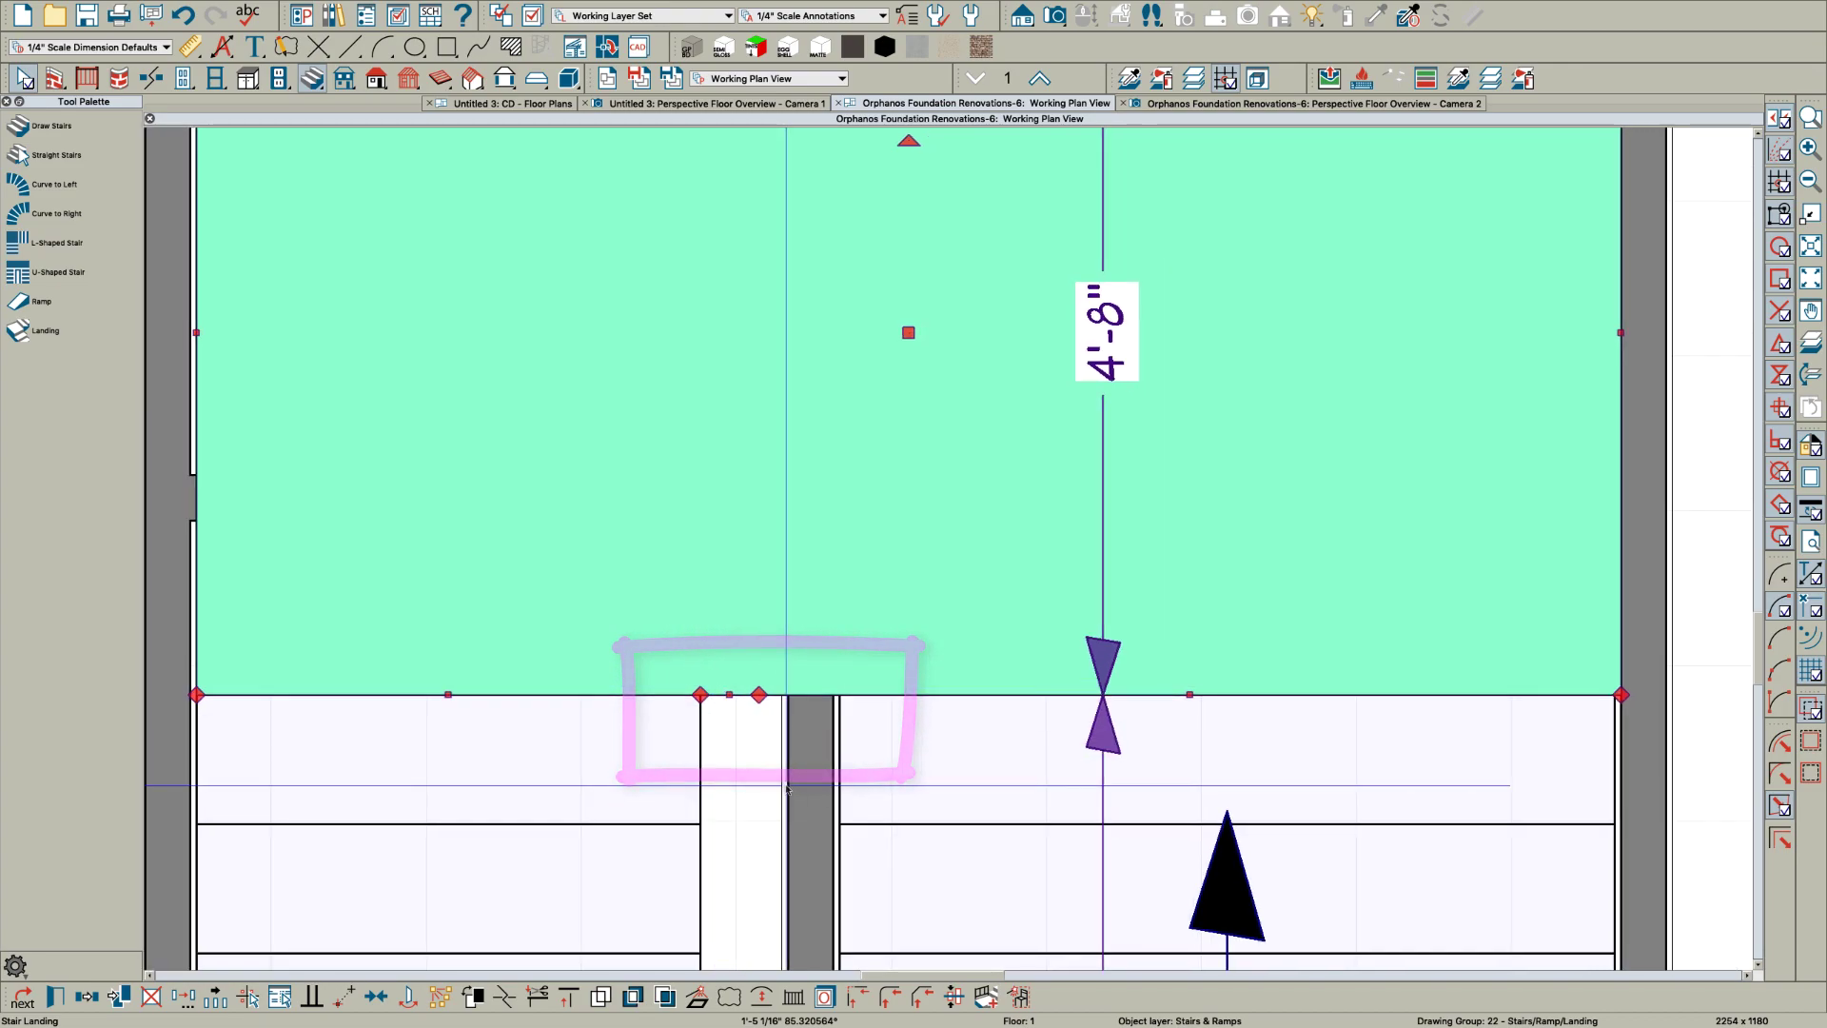
scroll(786, 787, "up", 2)
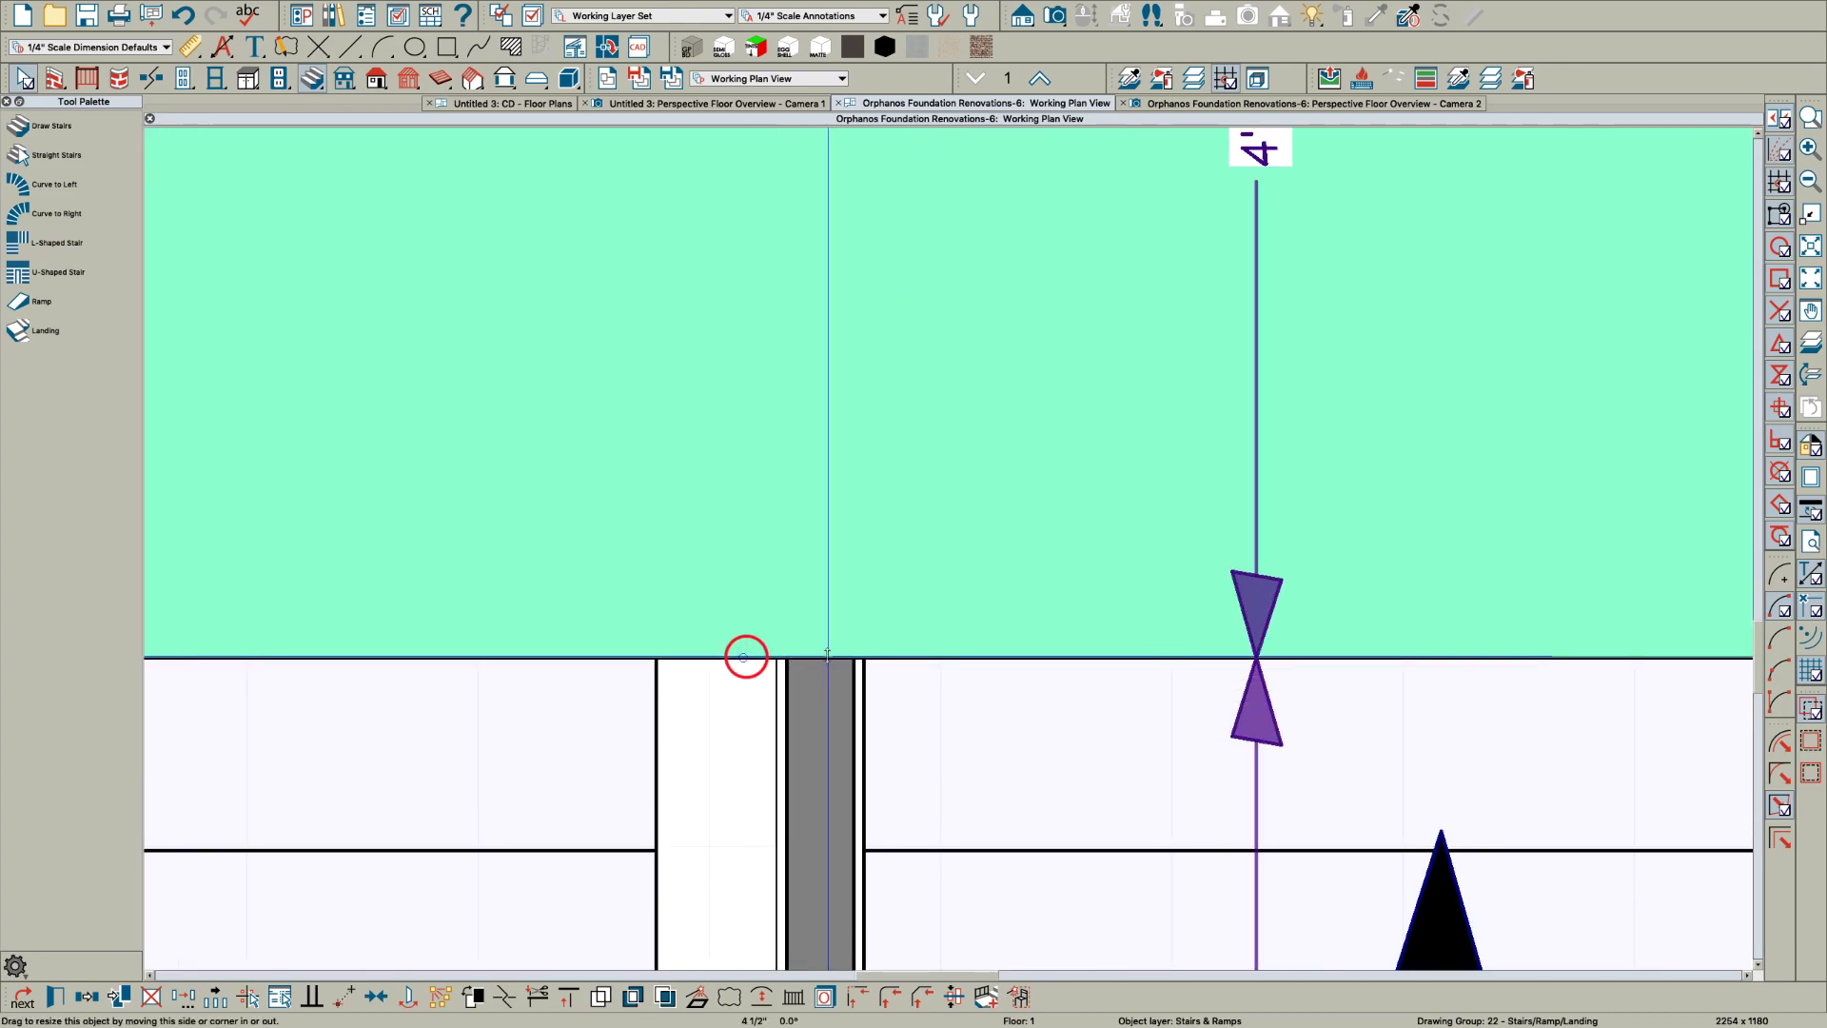
left_click_drag(827, 654, 869, 660)
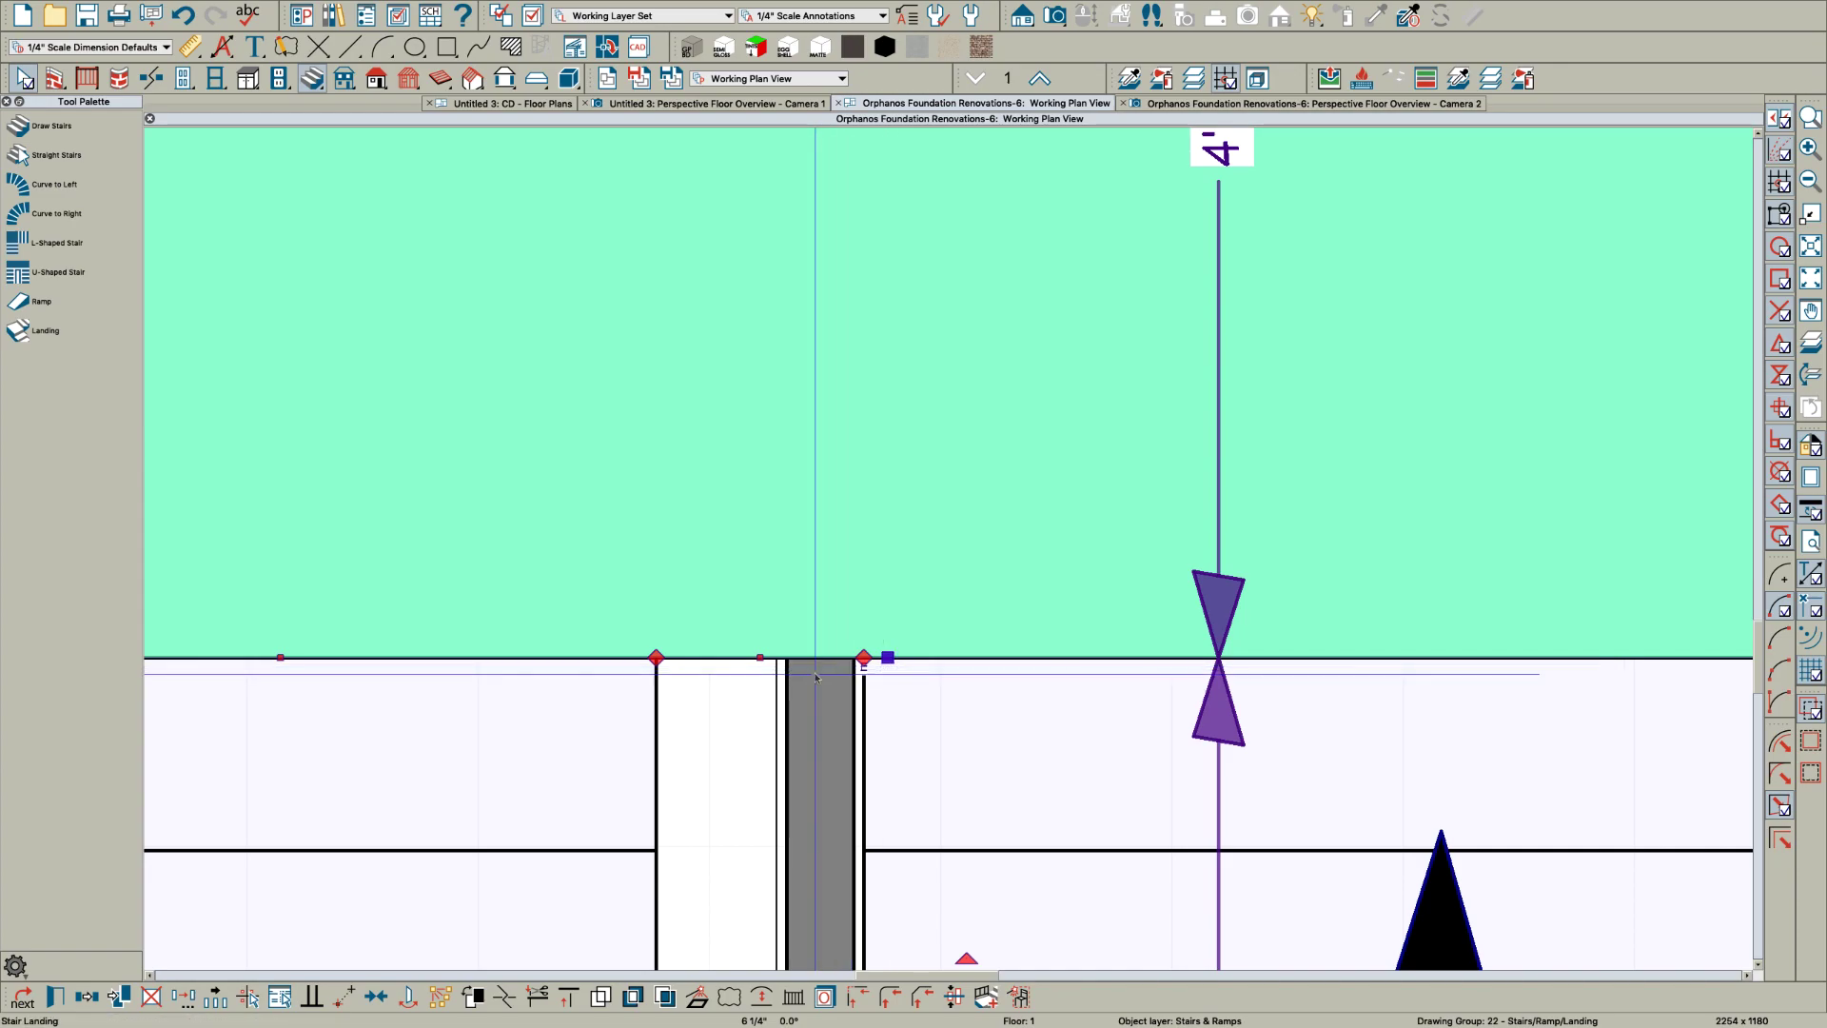
scroll(701, 663, "down", 1)
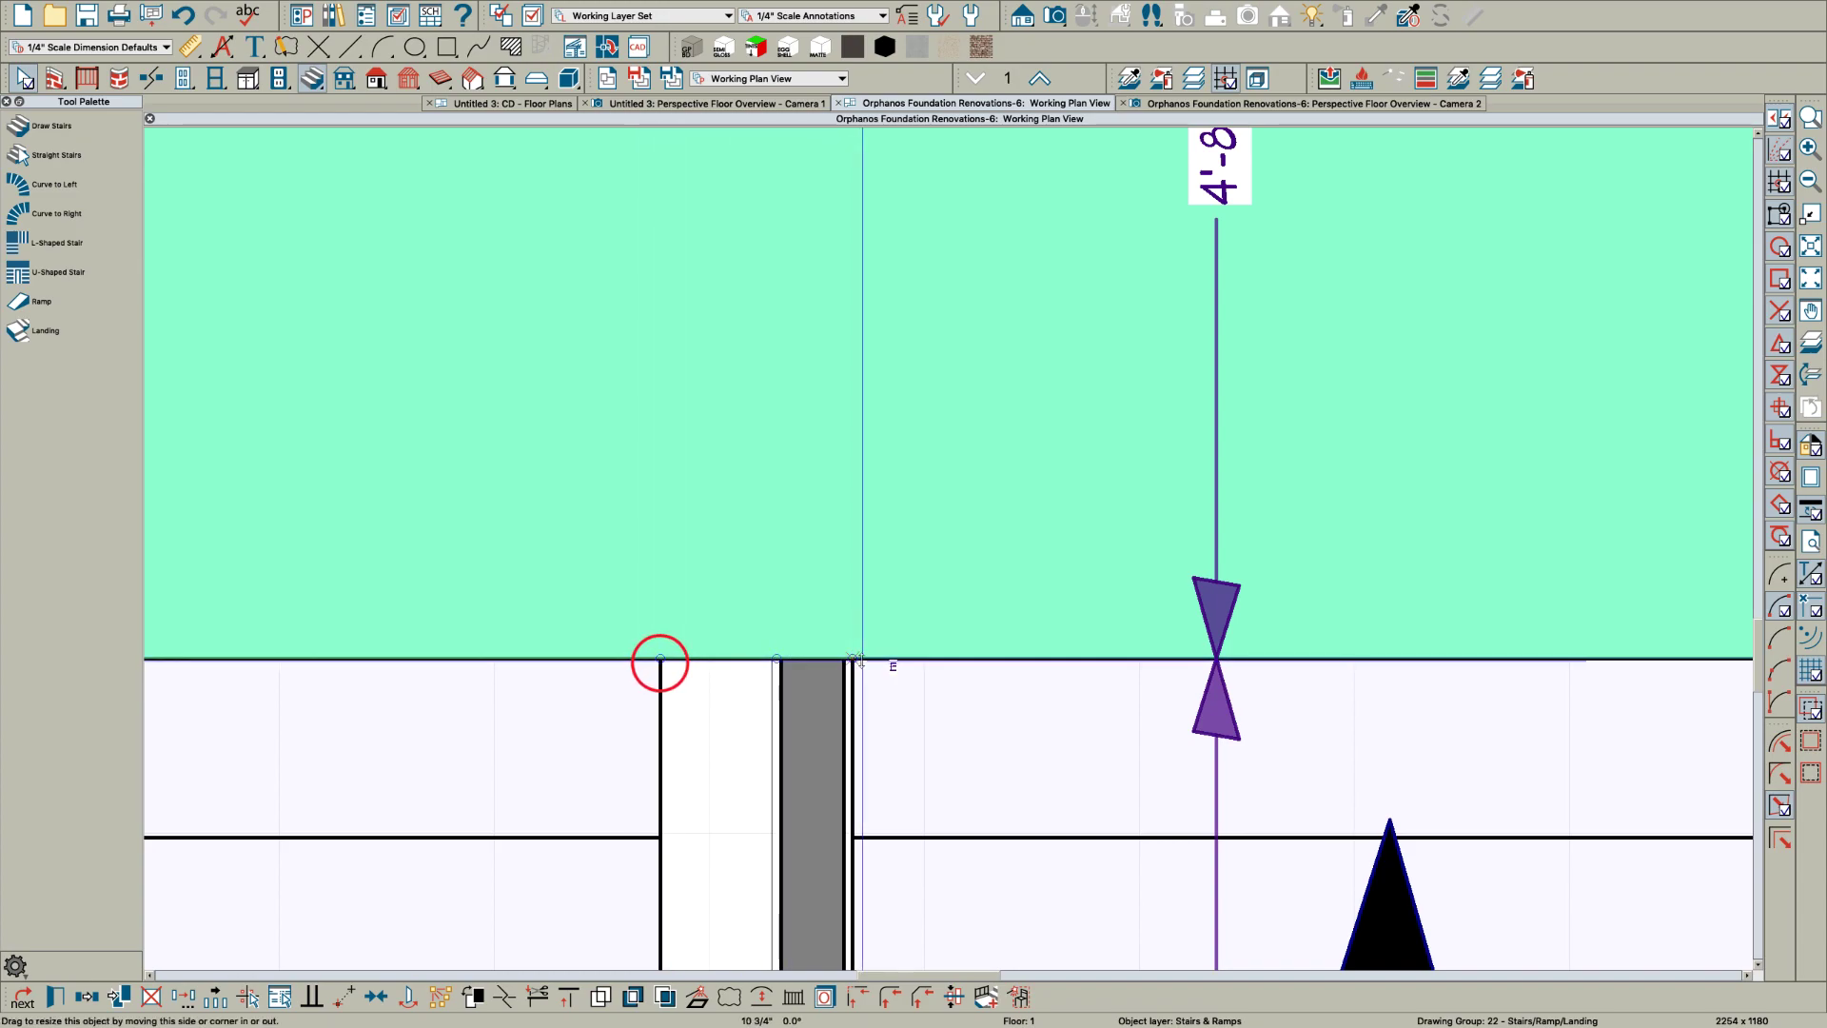
left_click_drag(857, 661, 856, 659)
scroll(828, 482, "down", 5)
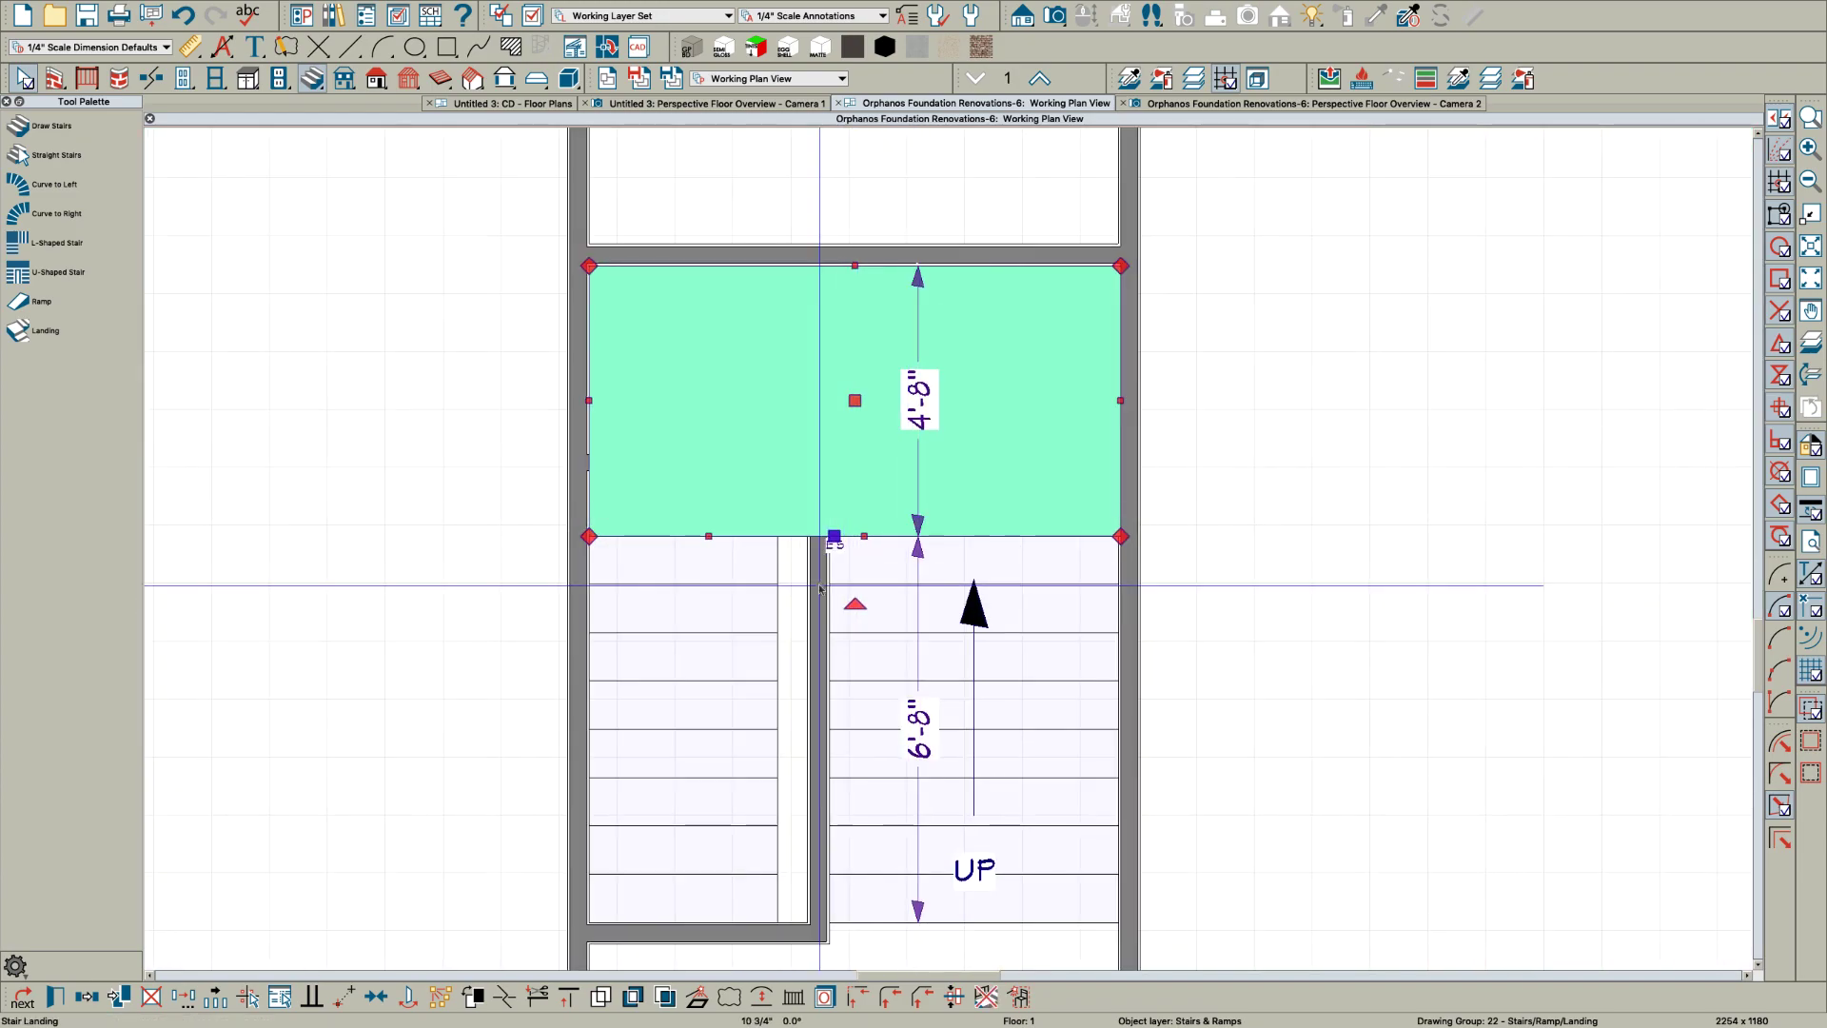
Widen the second flight across the enclosure wall so its inner edge meets the first flight's inner edge
scroll(784, 669, "up", 2)
left_click(754, 679)
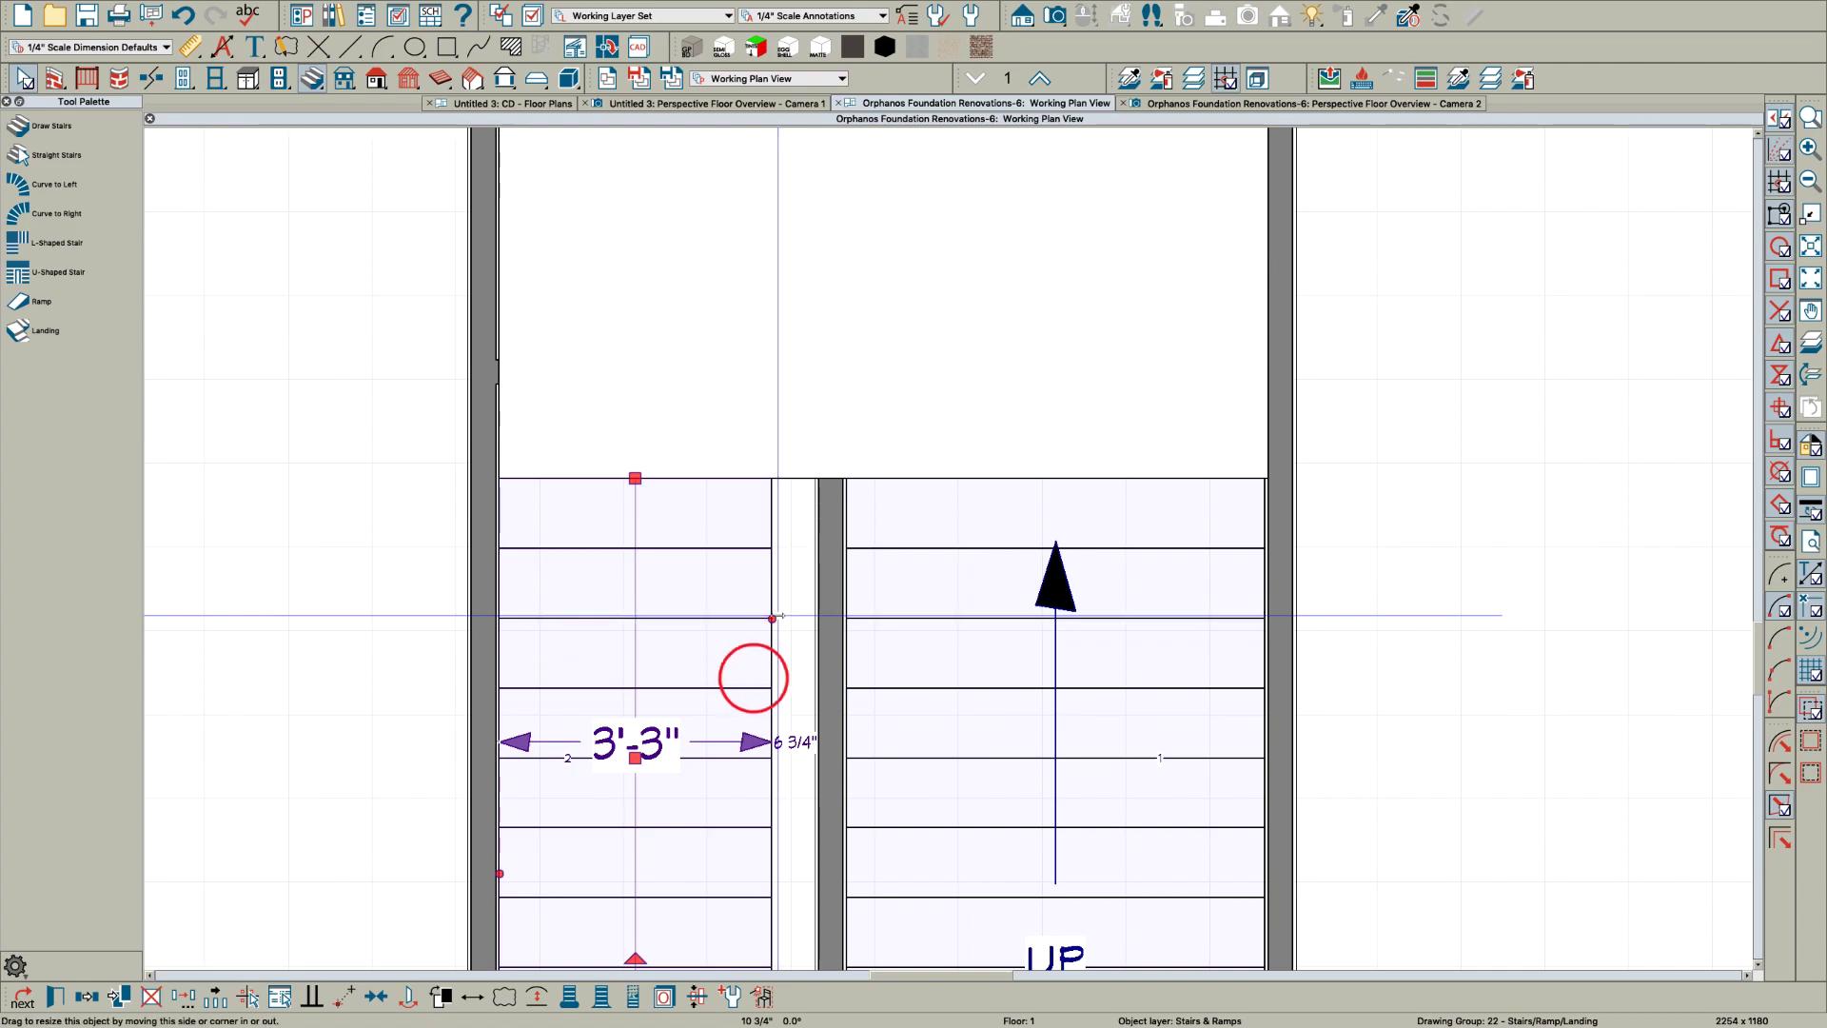
left_click_drag(774, 617, 882, 631)
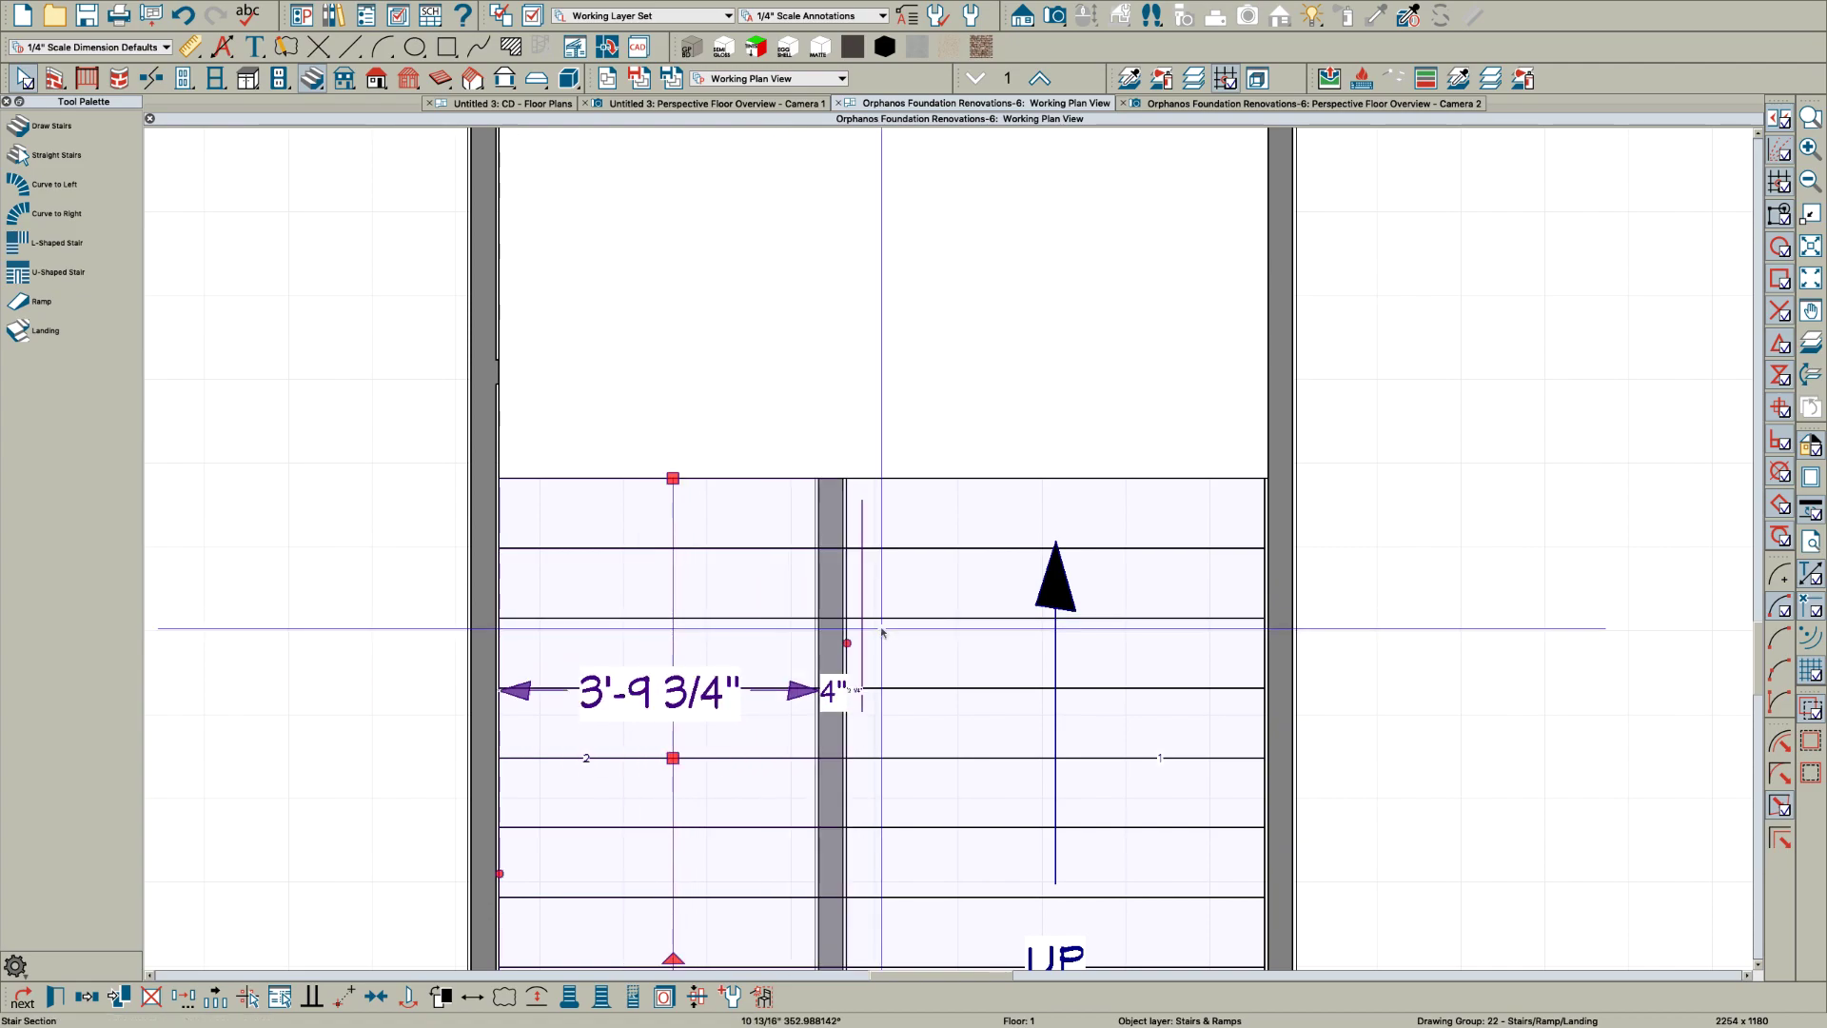
scroll(875, 599, "down", 2)
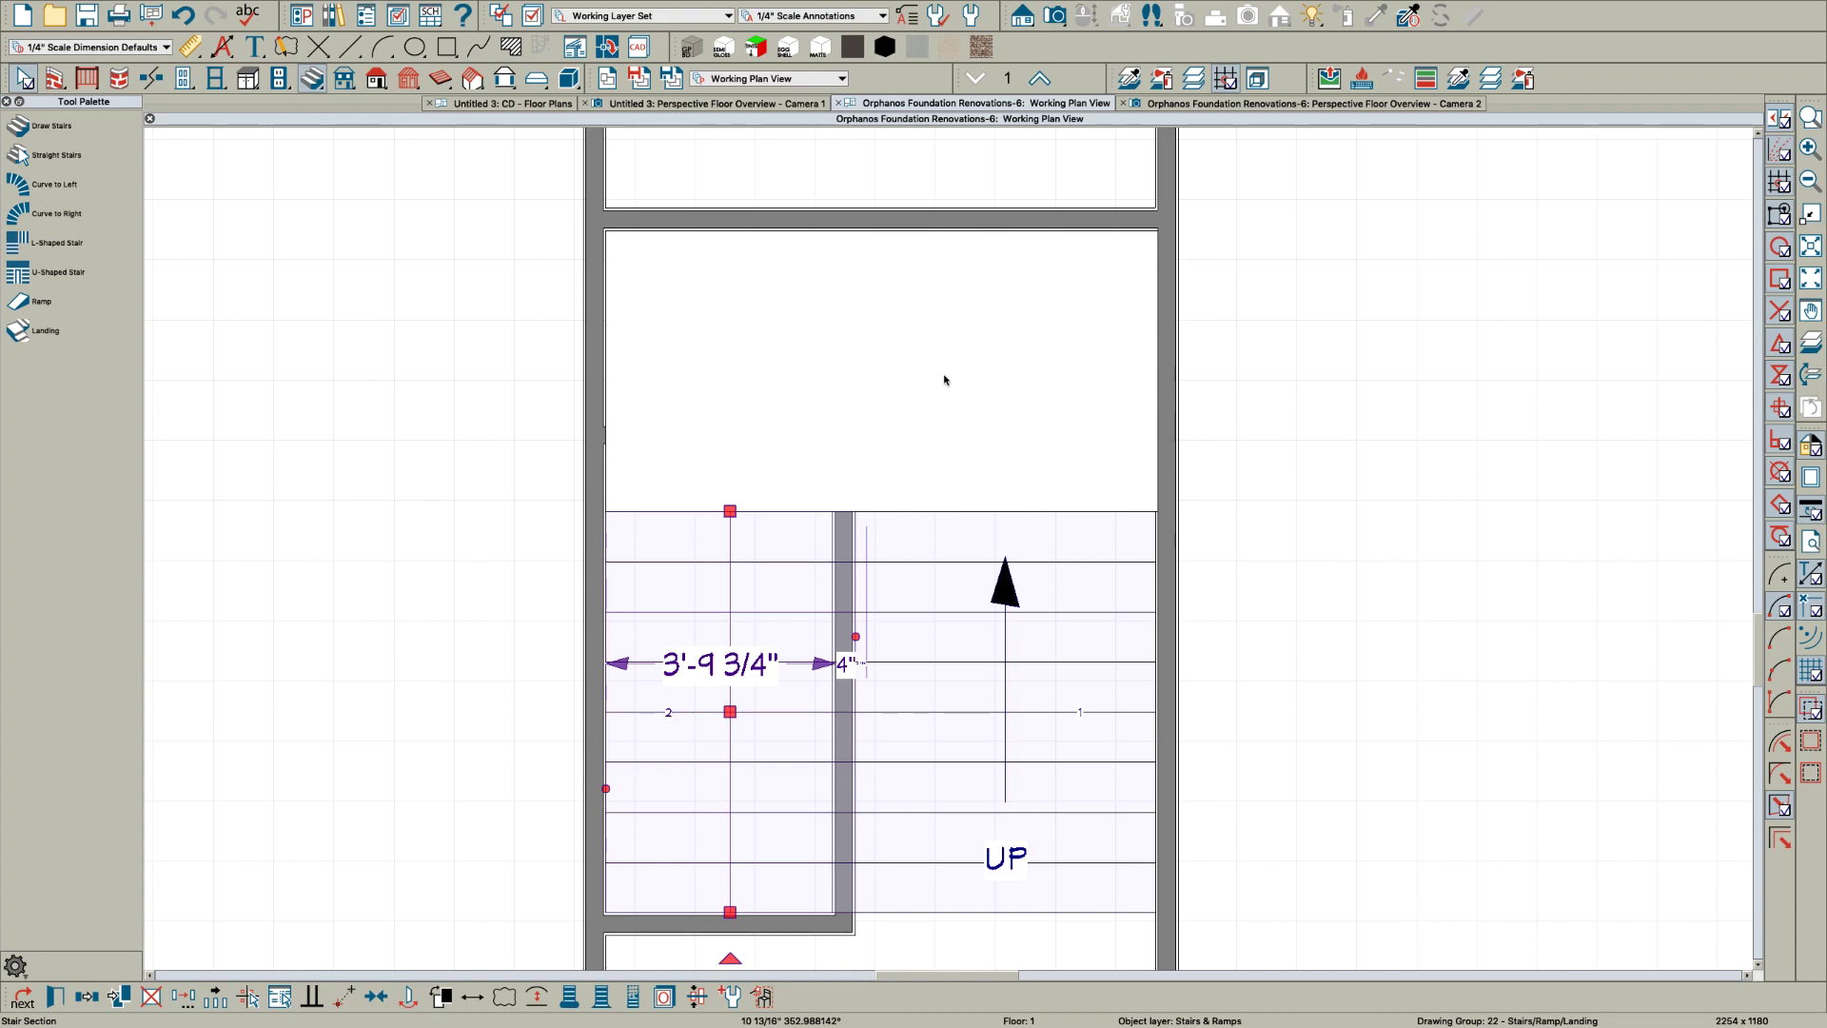
Create a perspective floor overview and examine both stair flights and the landing inside the hallway enclosure
key("f")
left_click_drag(924, 452, 918, 563)
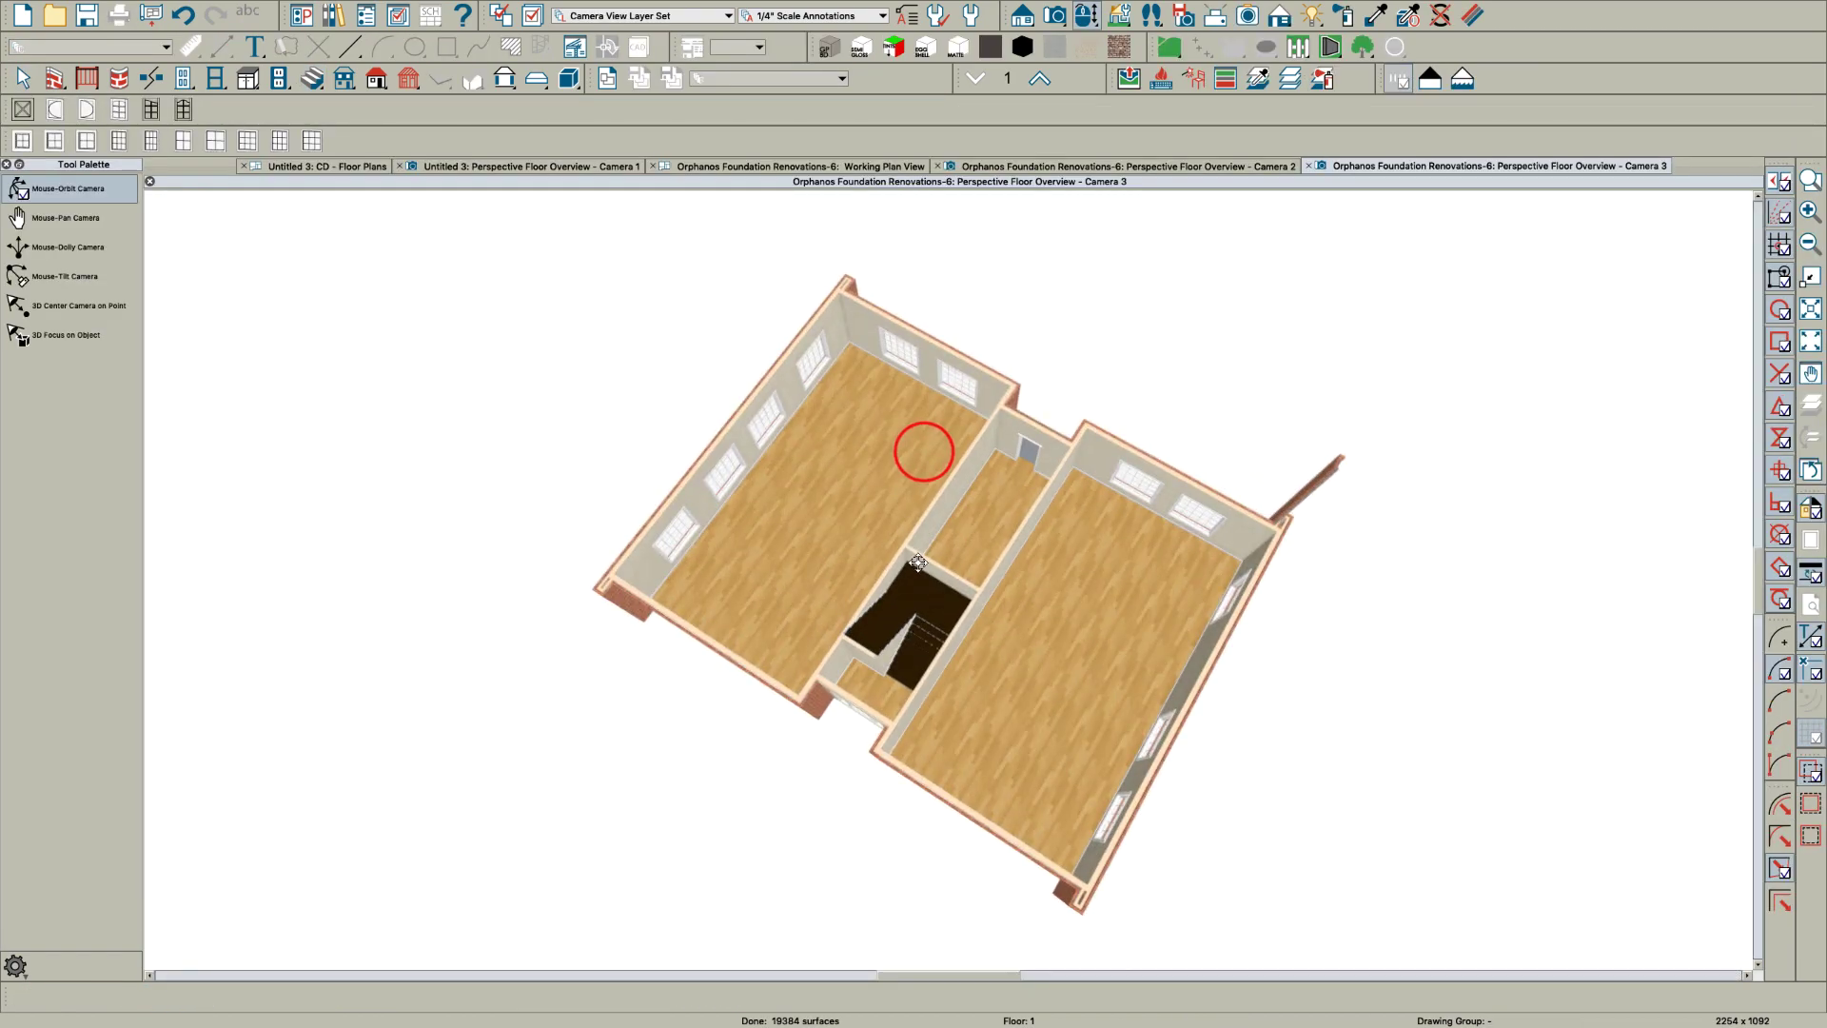
scroll(917, 562, "up", 6)
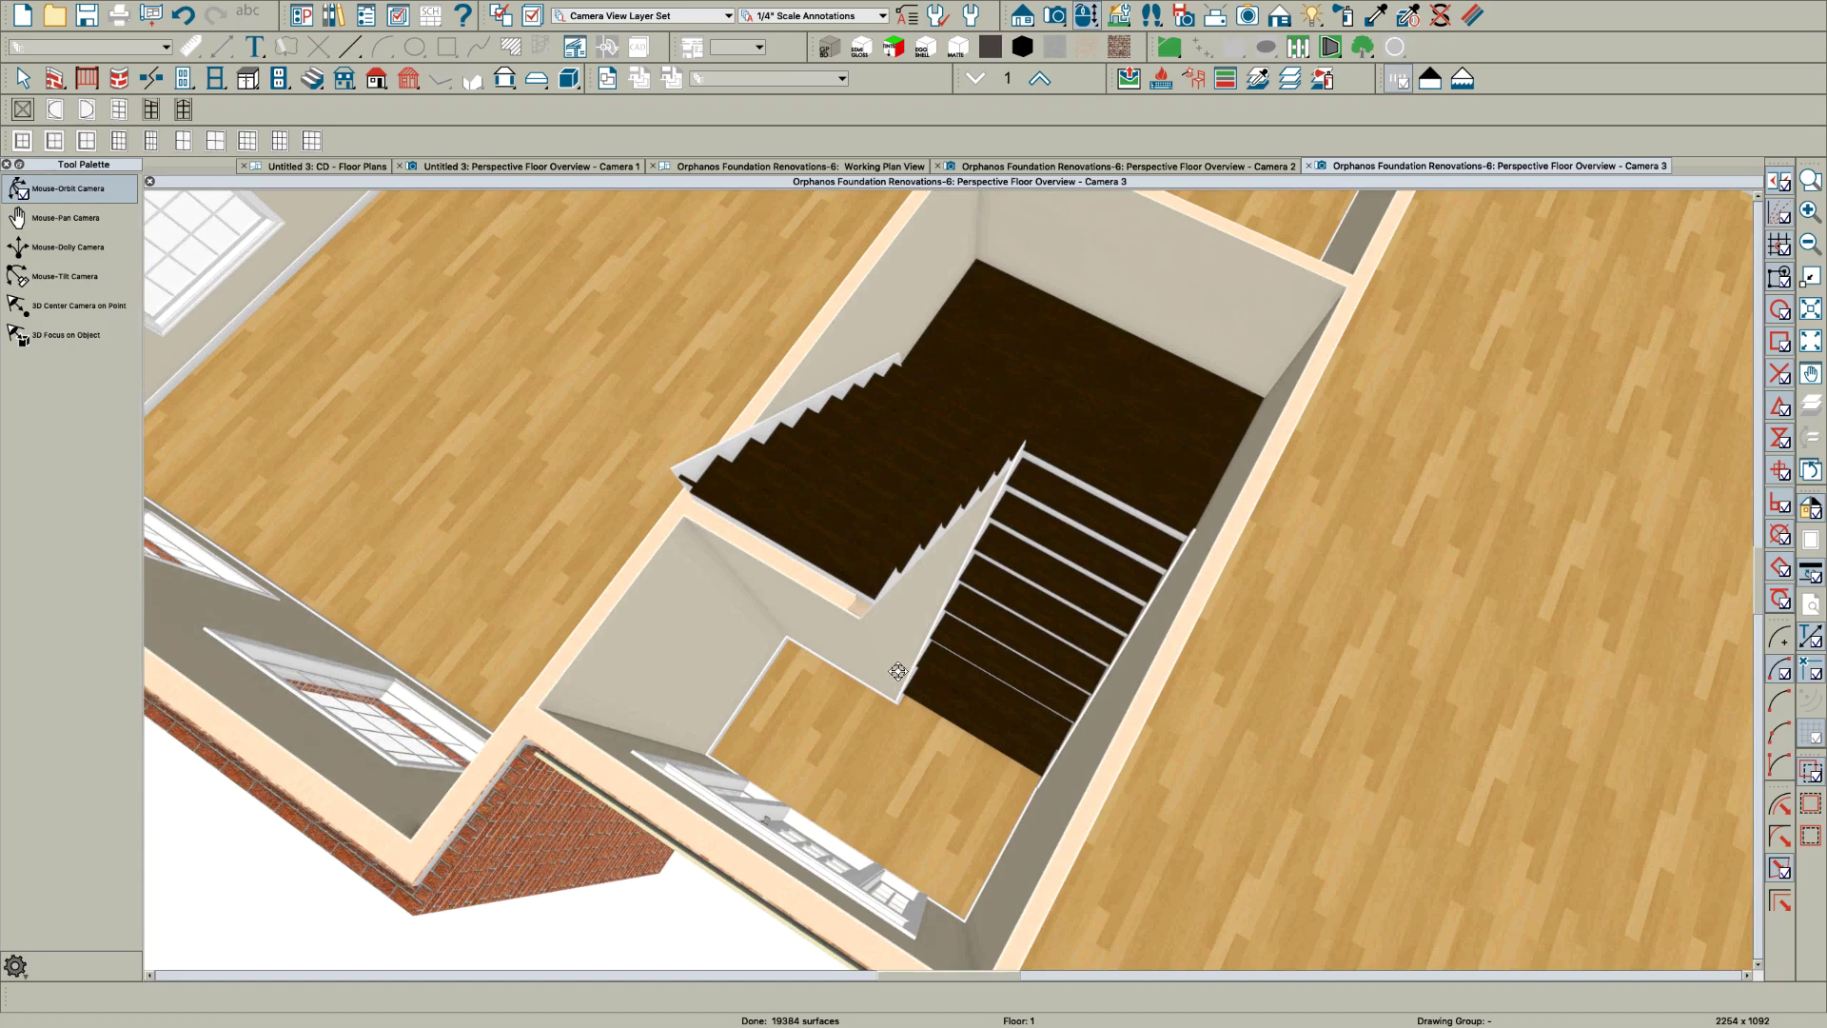
left_click_drag(898, 671, 943, 624)
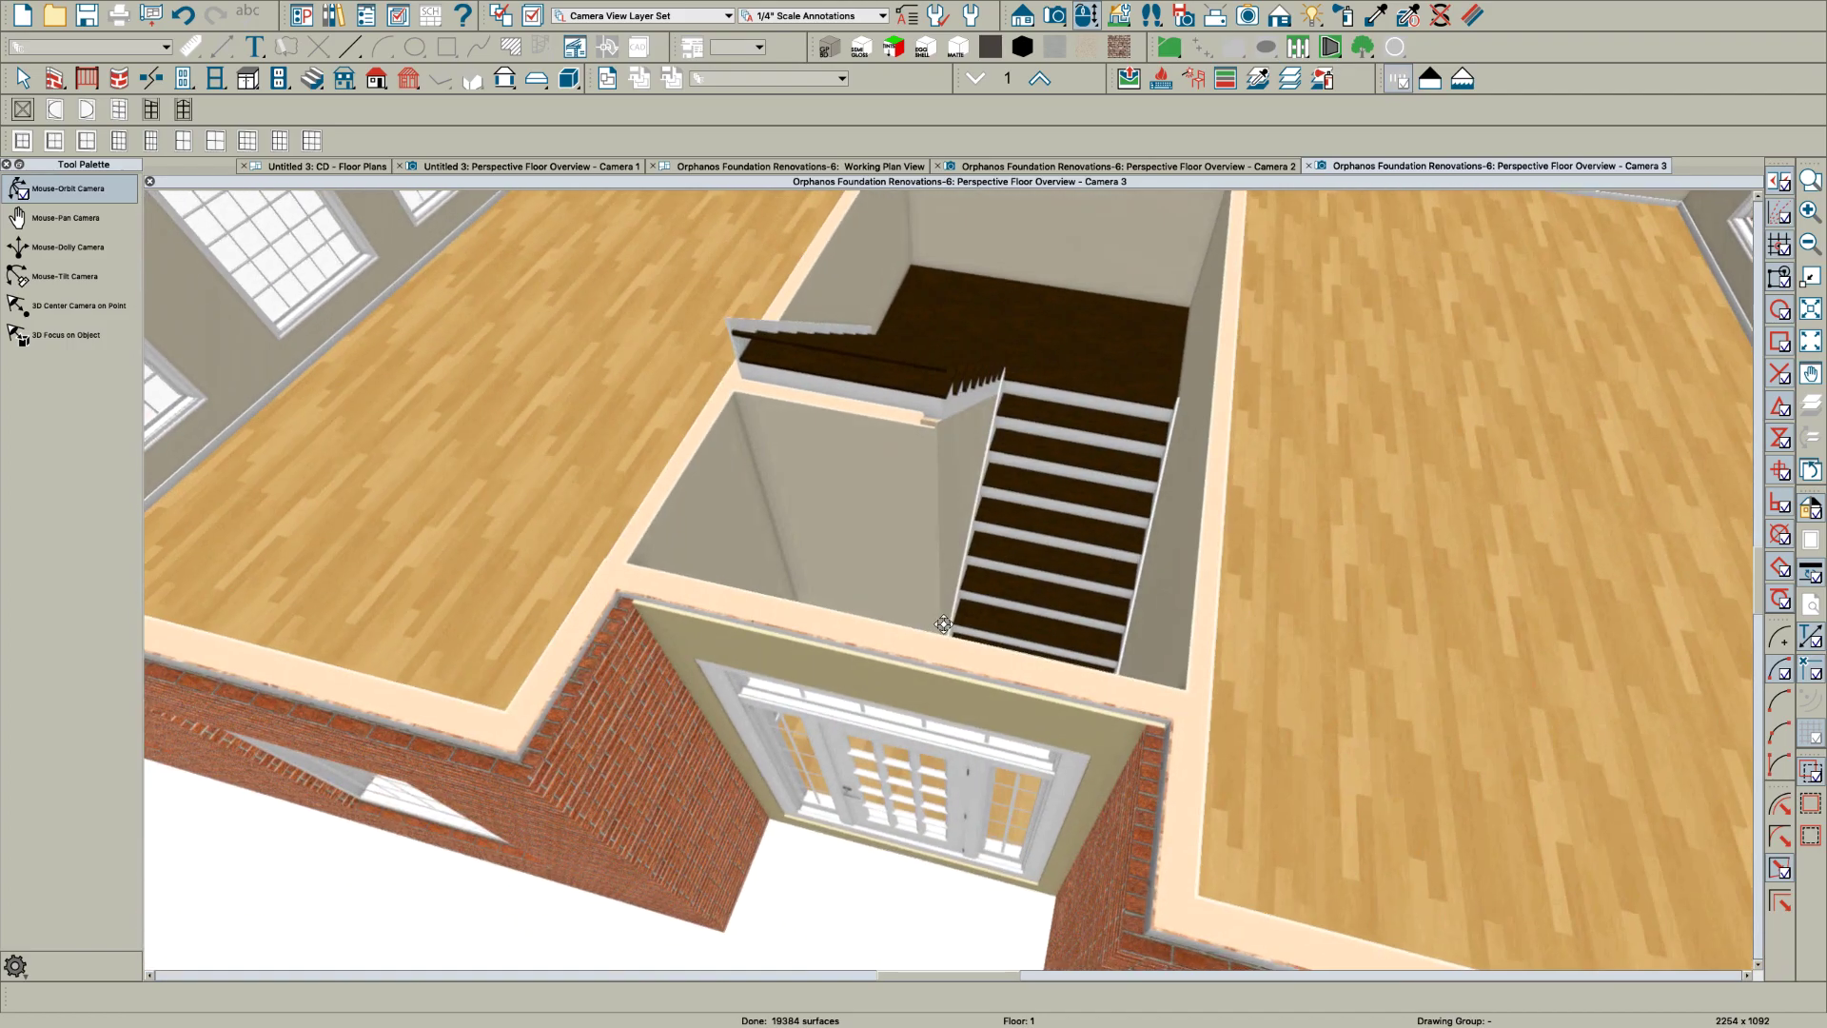
In the working plan view, narrow the second flight to 3'-0 3/4" wide
left_click(877, 168)
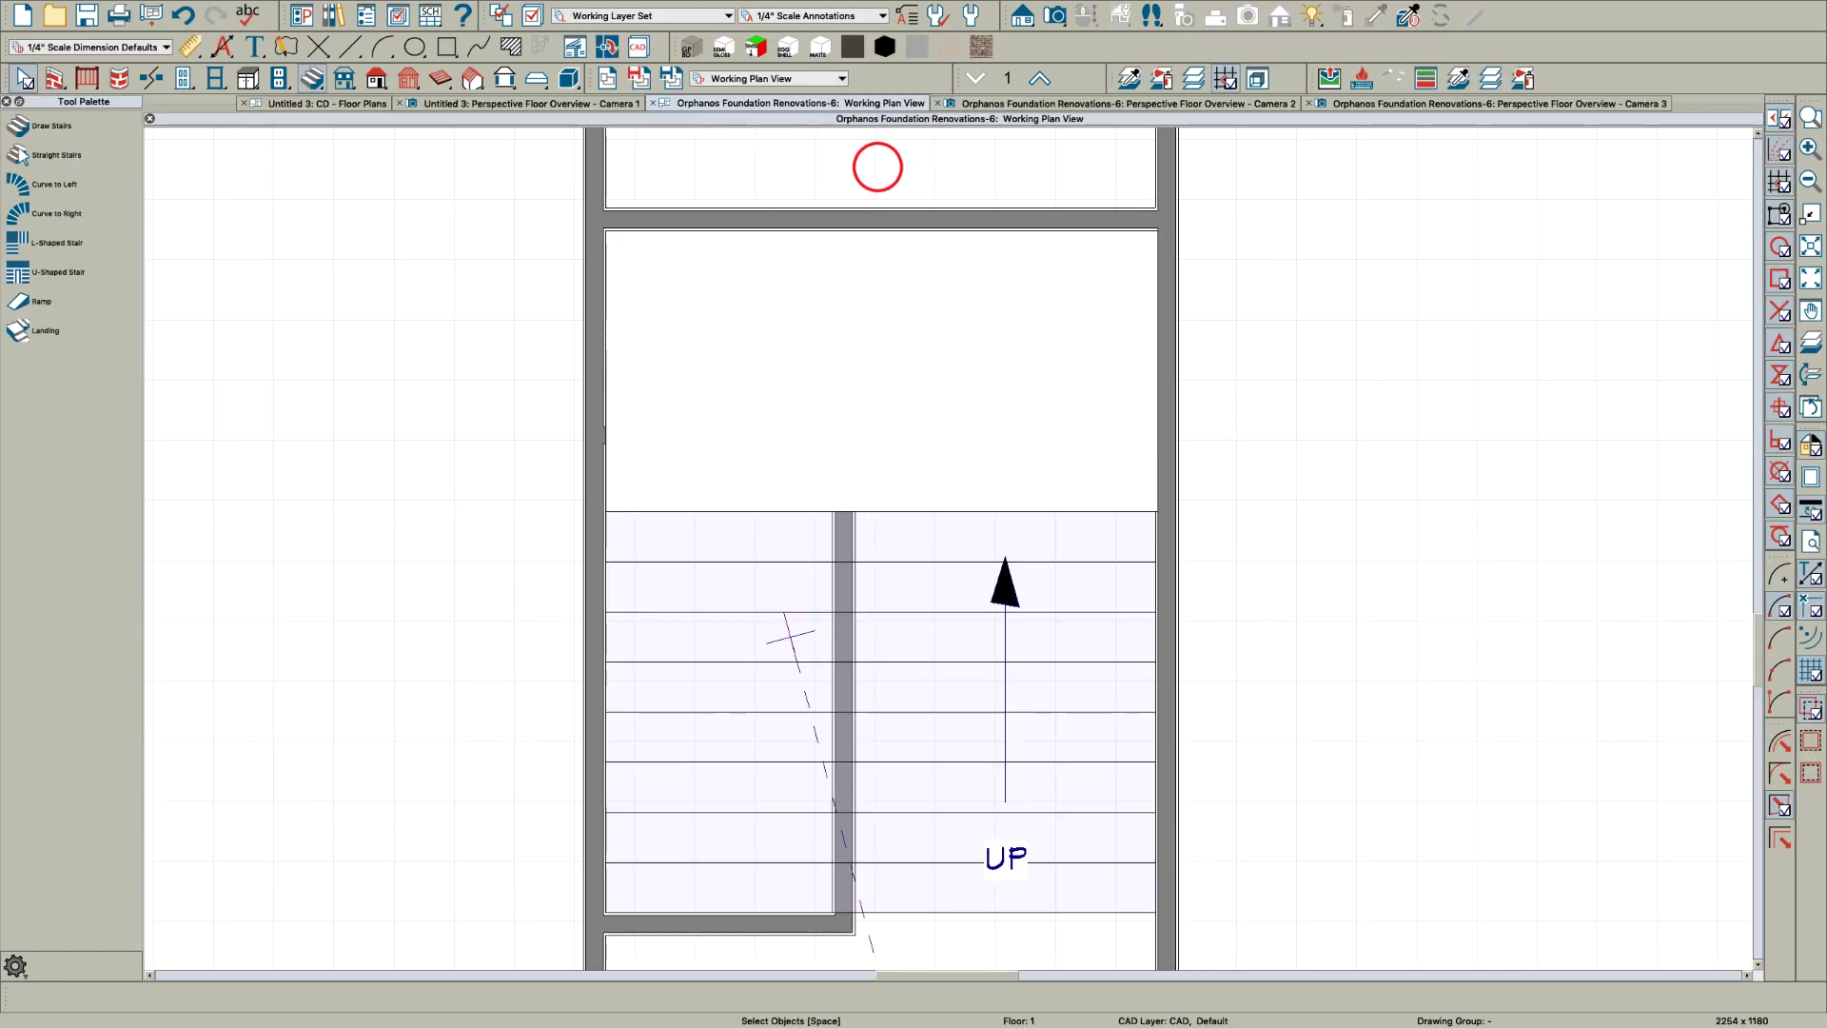
scroll(881, 591, "up", 4)
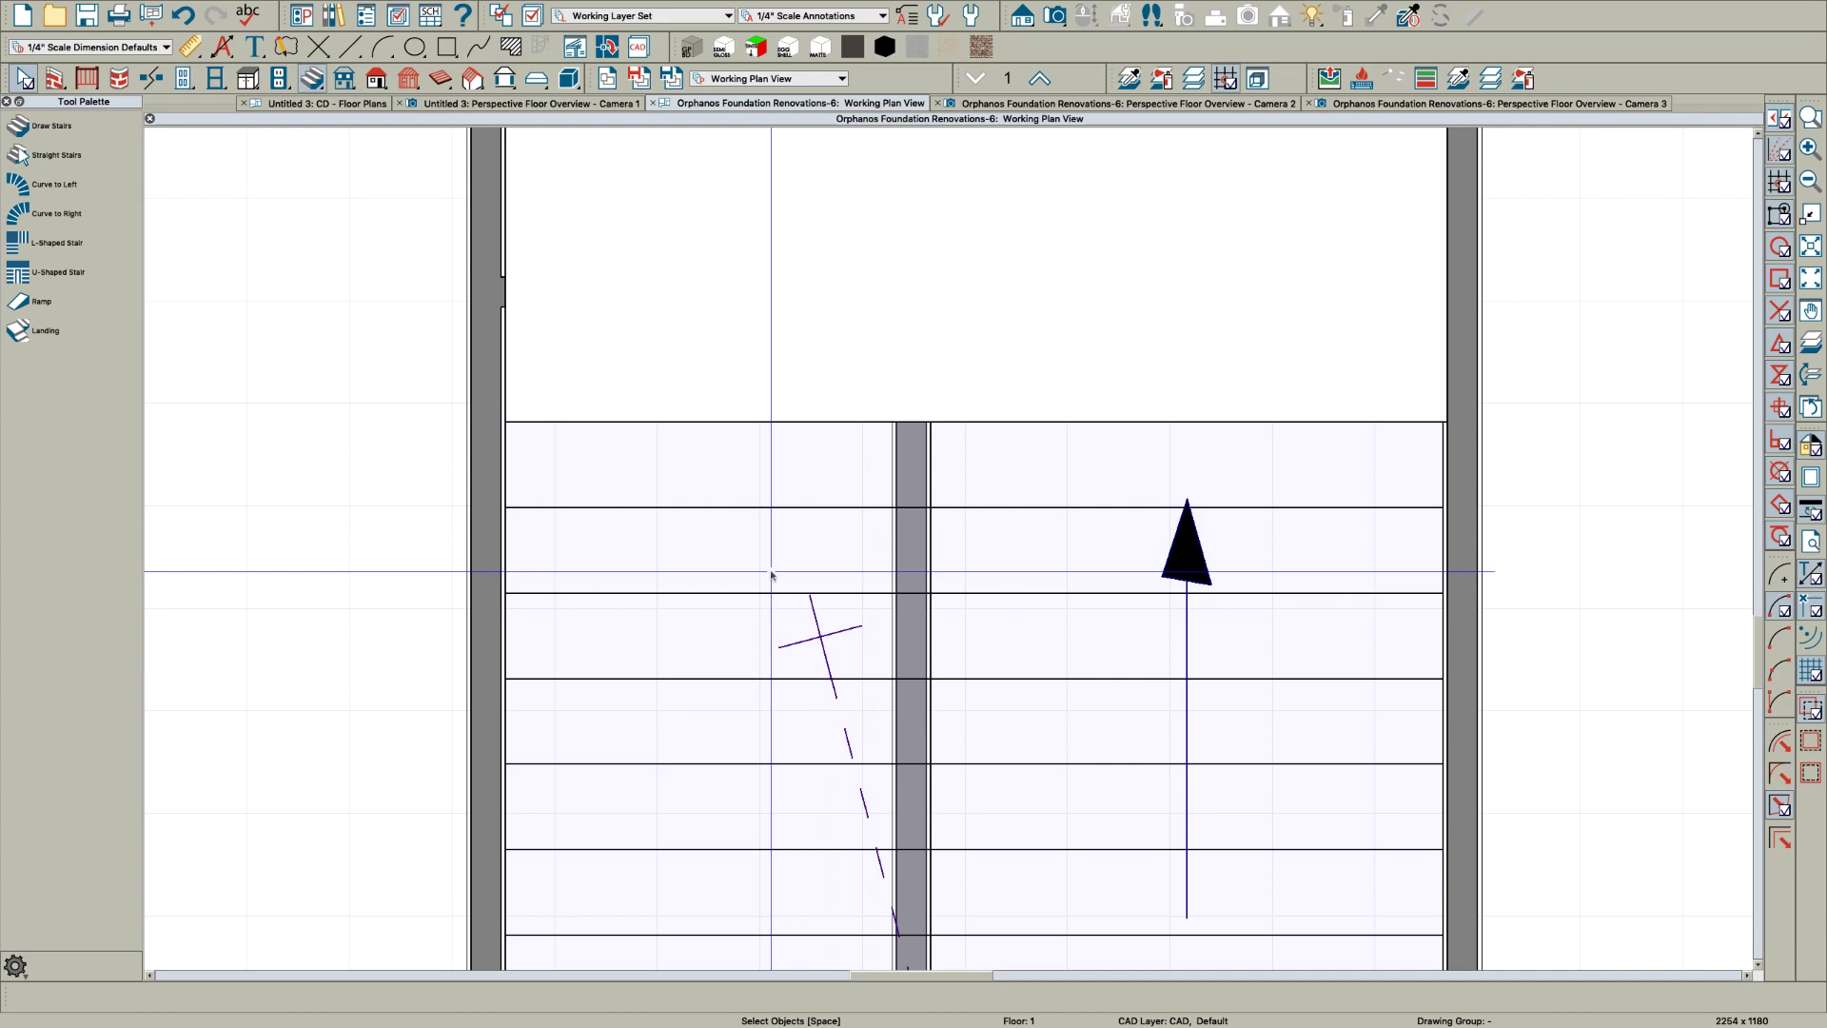
left_click(771, 572)
left_click_drag(934, 619, 826, 621)
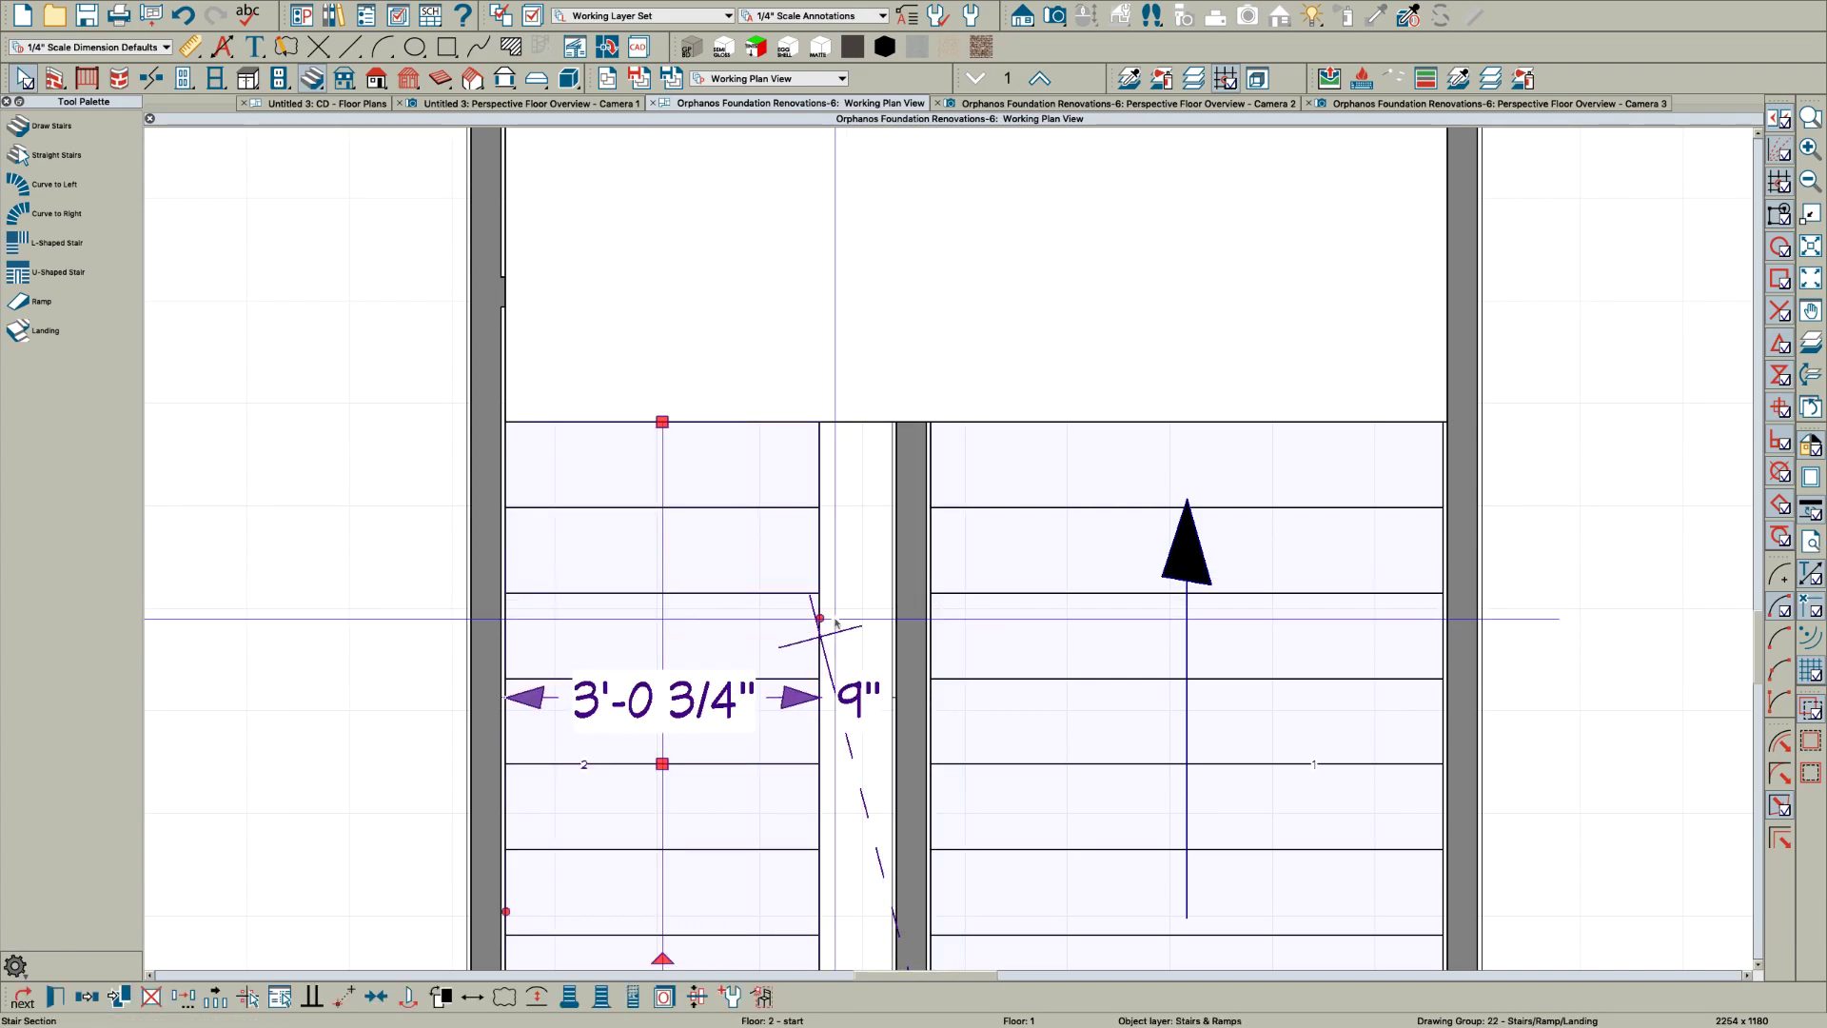
Shift the landing's two intermediate lower-edge points into the gap between the second flight and the enclosure wall
left_click(866, 414)
scroll(887, 420, "up", 1)
left_click_drag(934, 423, 877, 420)
scroll(825, 465, "down", 3)
scroll(820, 517, "up", 2)
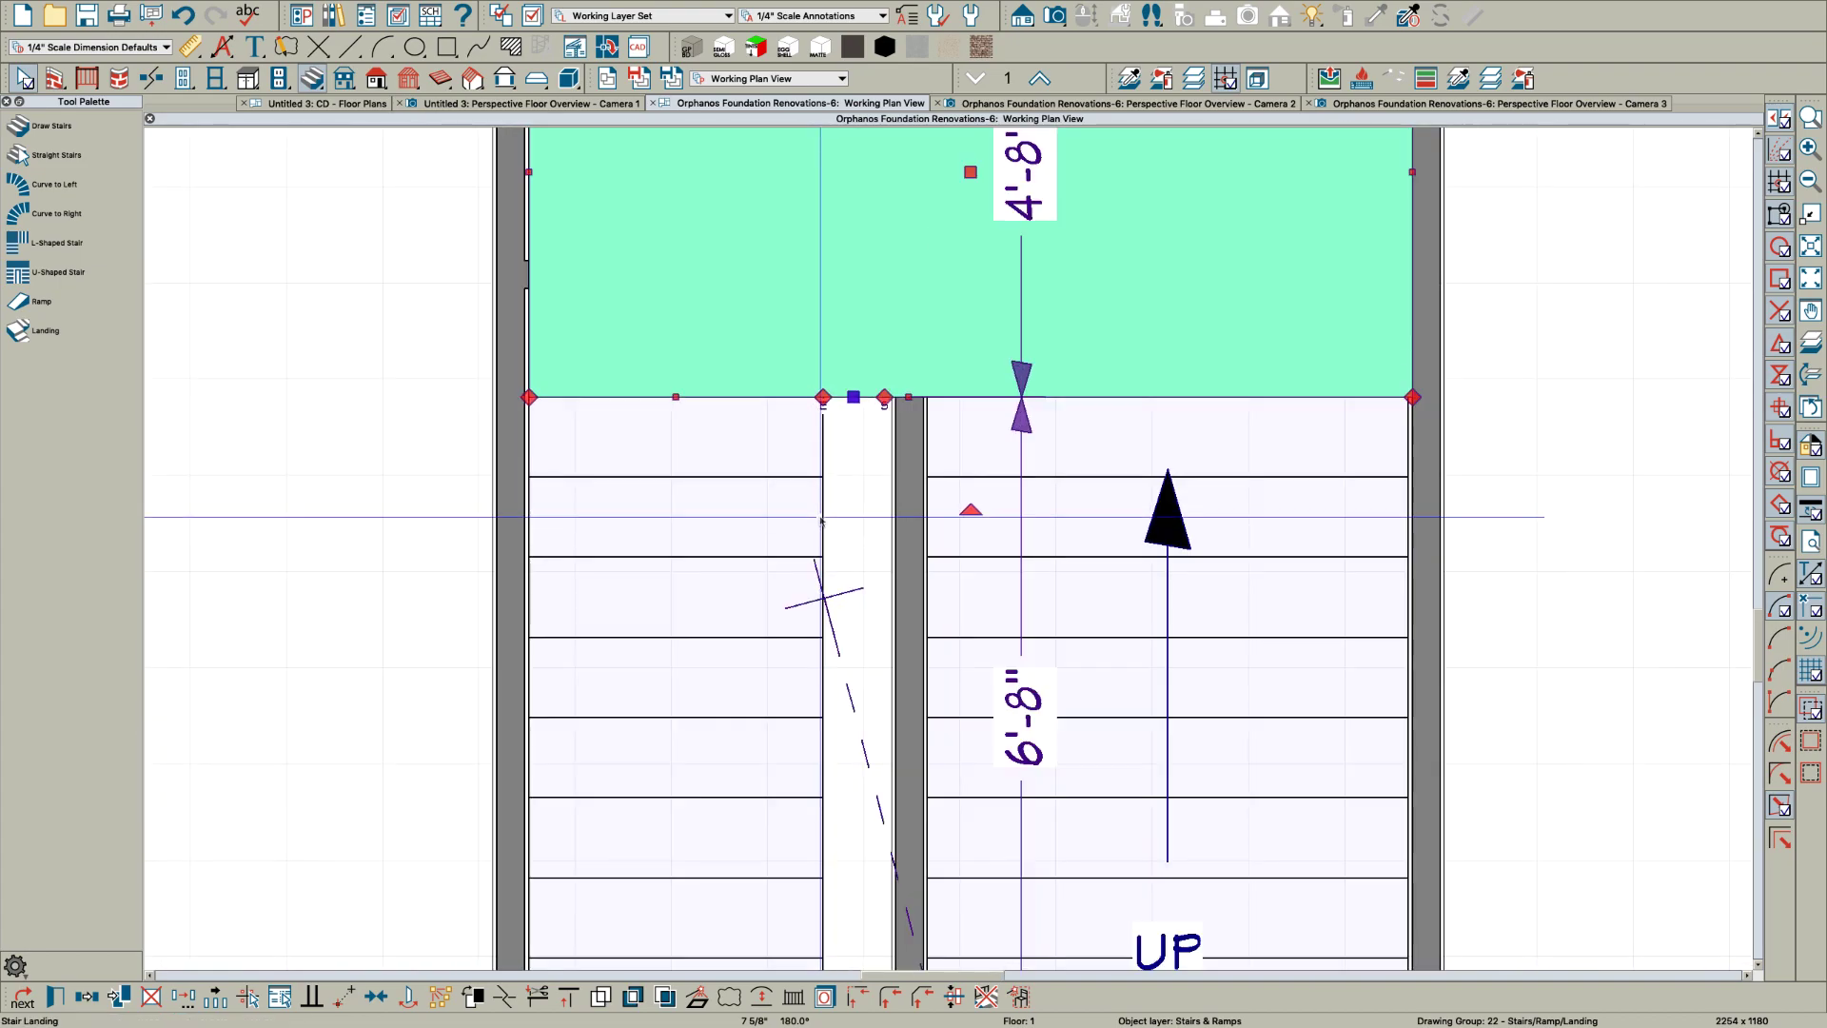
Try to widen the second flight across the enclosure wall to the first flight's inner edge
scroll(820, 520, "up", 1)
left_click(771, 494)
left_click_drag(823, 579, 980, 613)
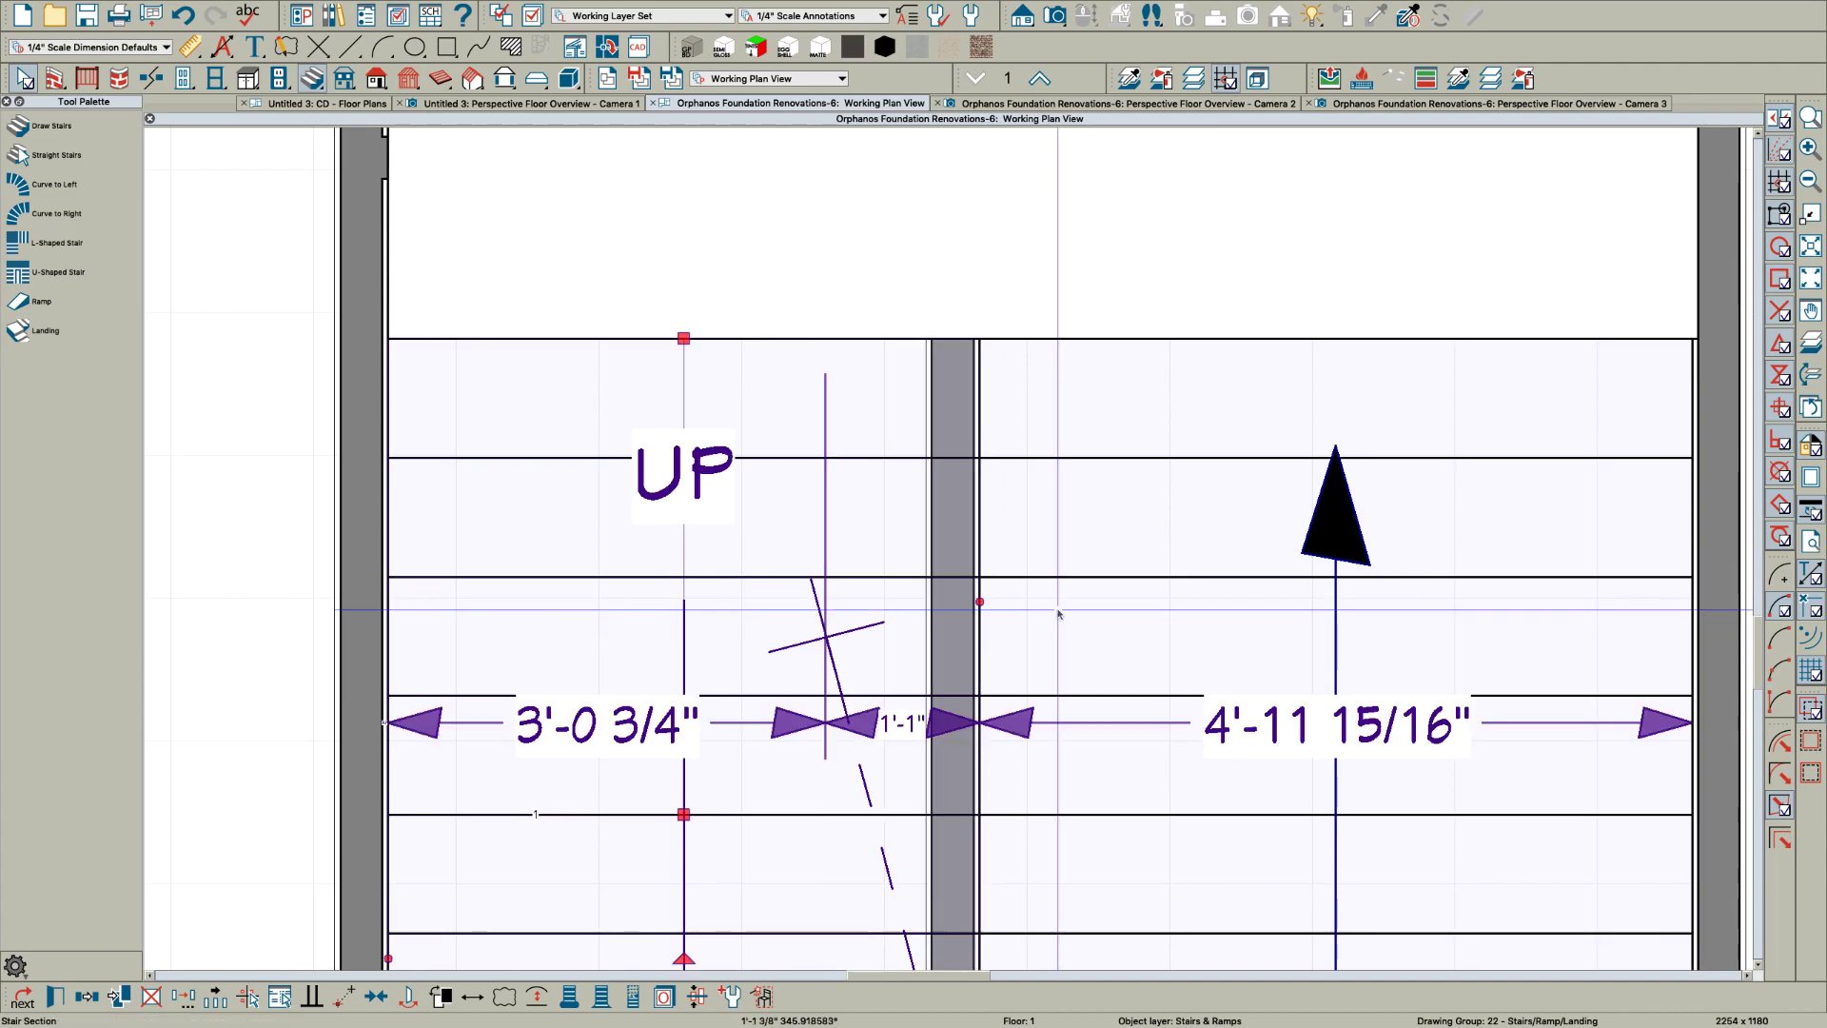
Inspect the staircase in the Camera 3 floor overview and undo the second flight's last widening in the plan view
left_click(1412, 104)
left_click_drag(1047, 461, 1013, 512)
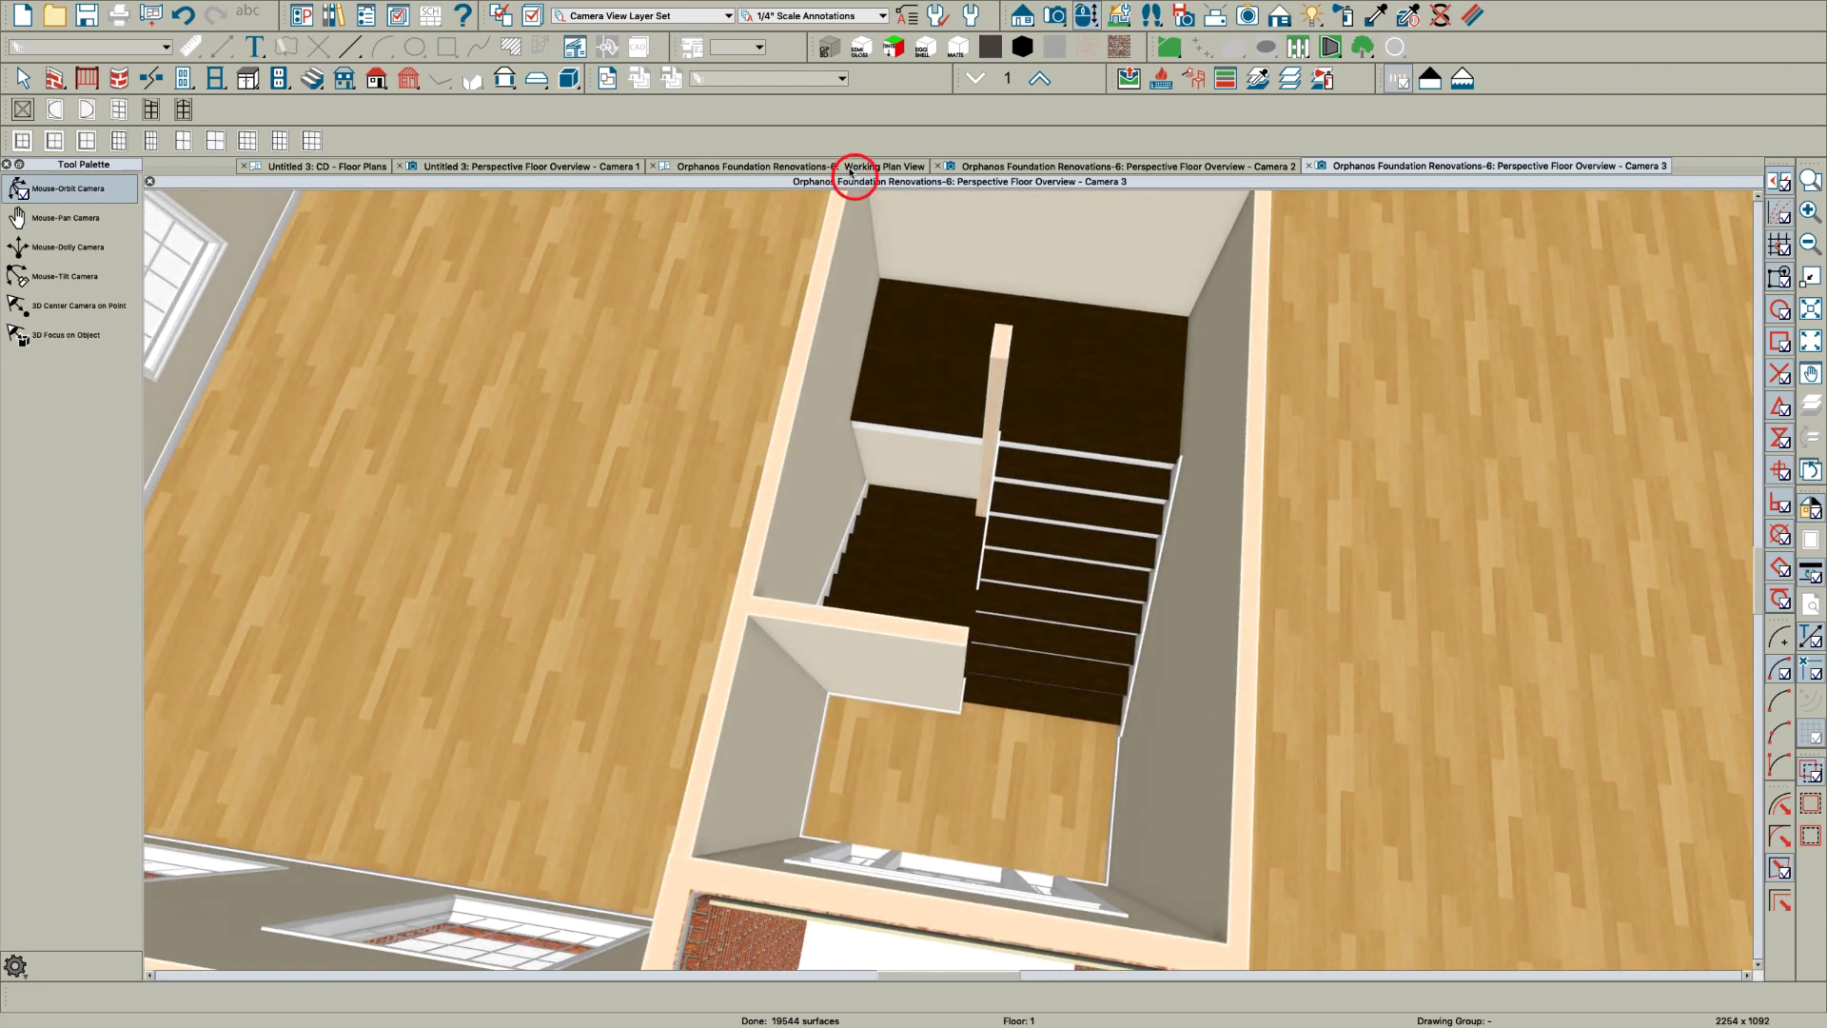
left_click(851, 167)
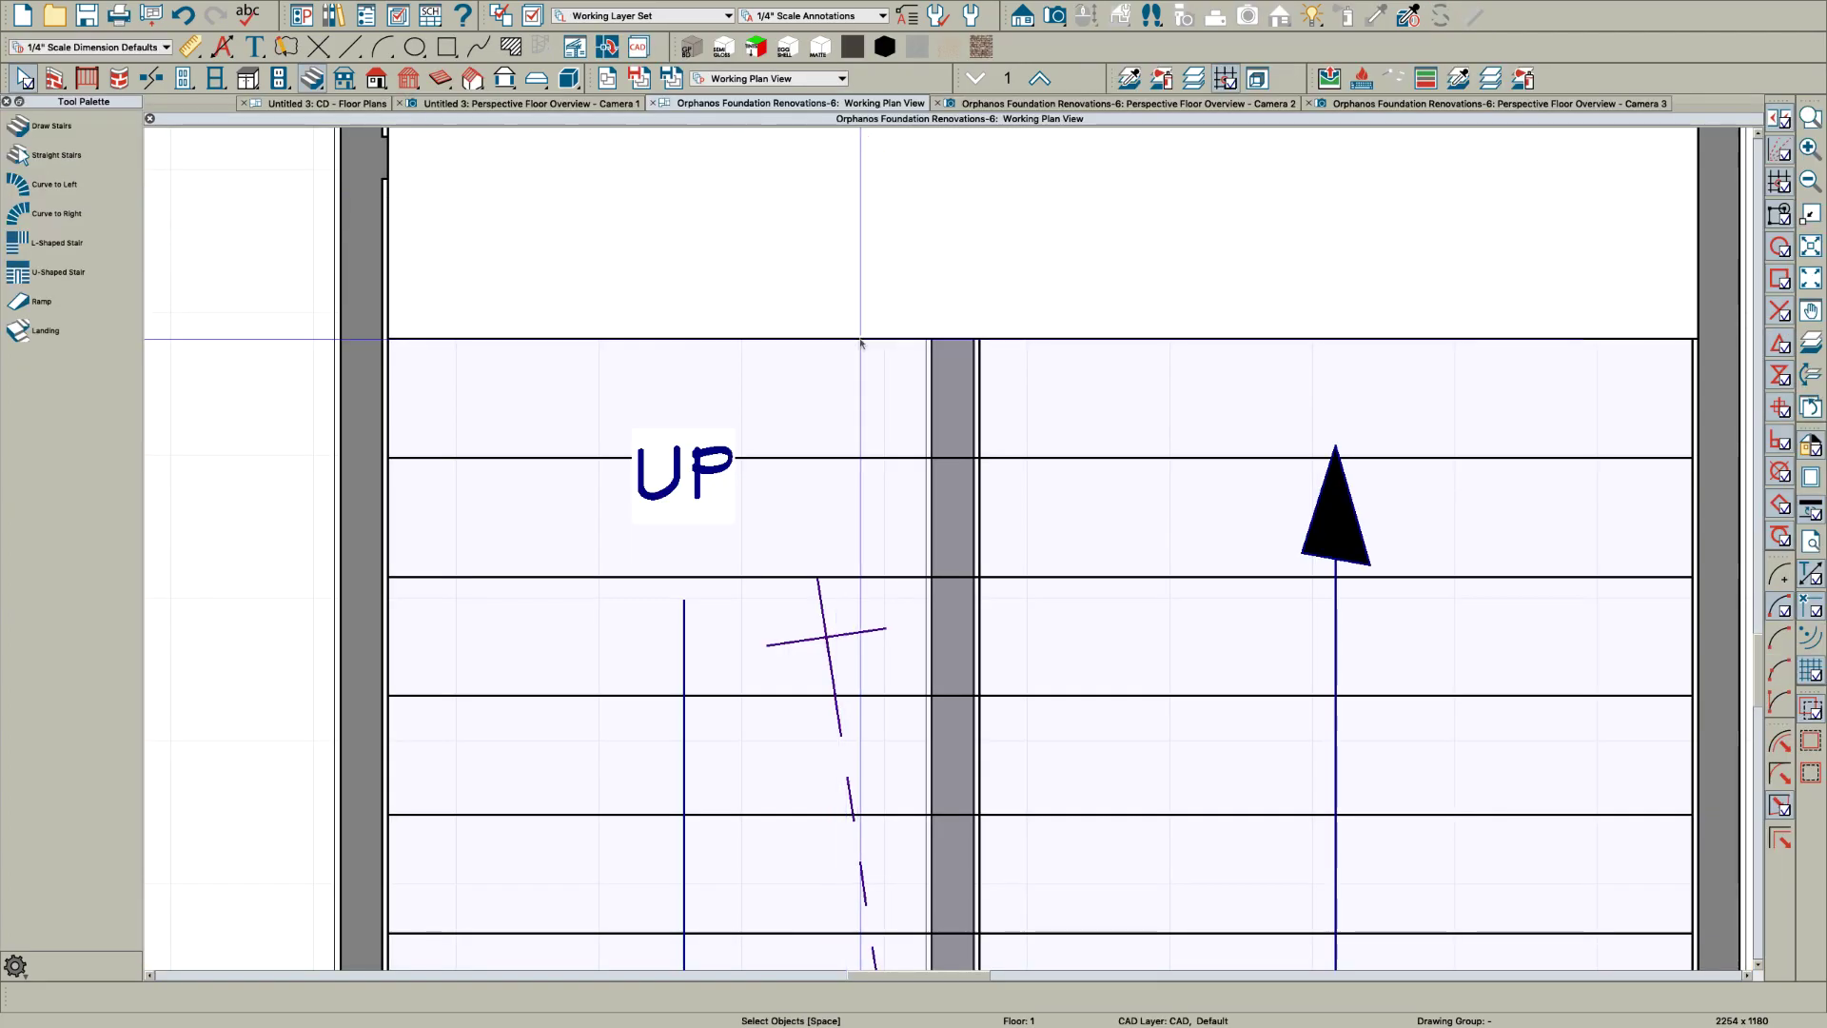
key("super+z")
Move the landing's two intermediate lower-edge points past the enclosure wall, placing the inner one at the first flight's inner edge
left_click(881, 341)
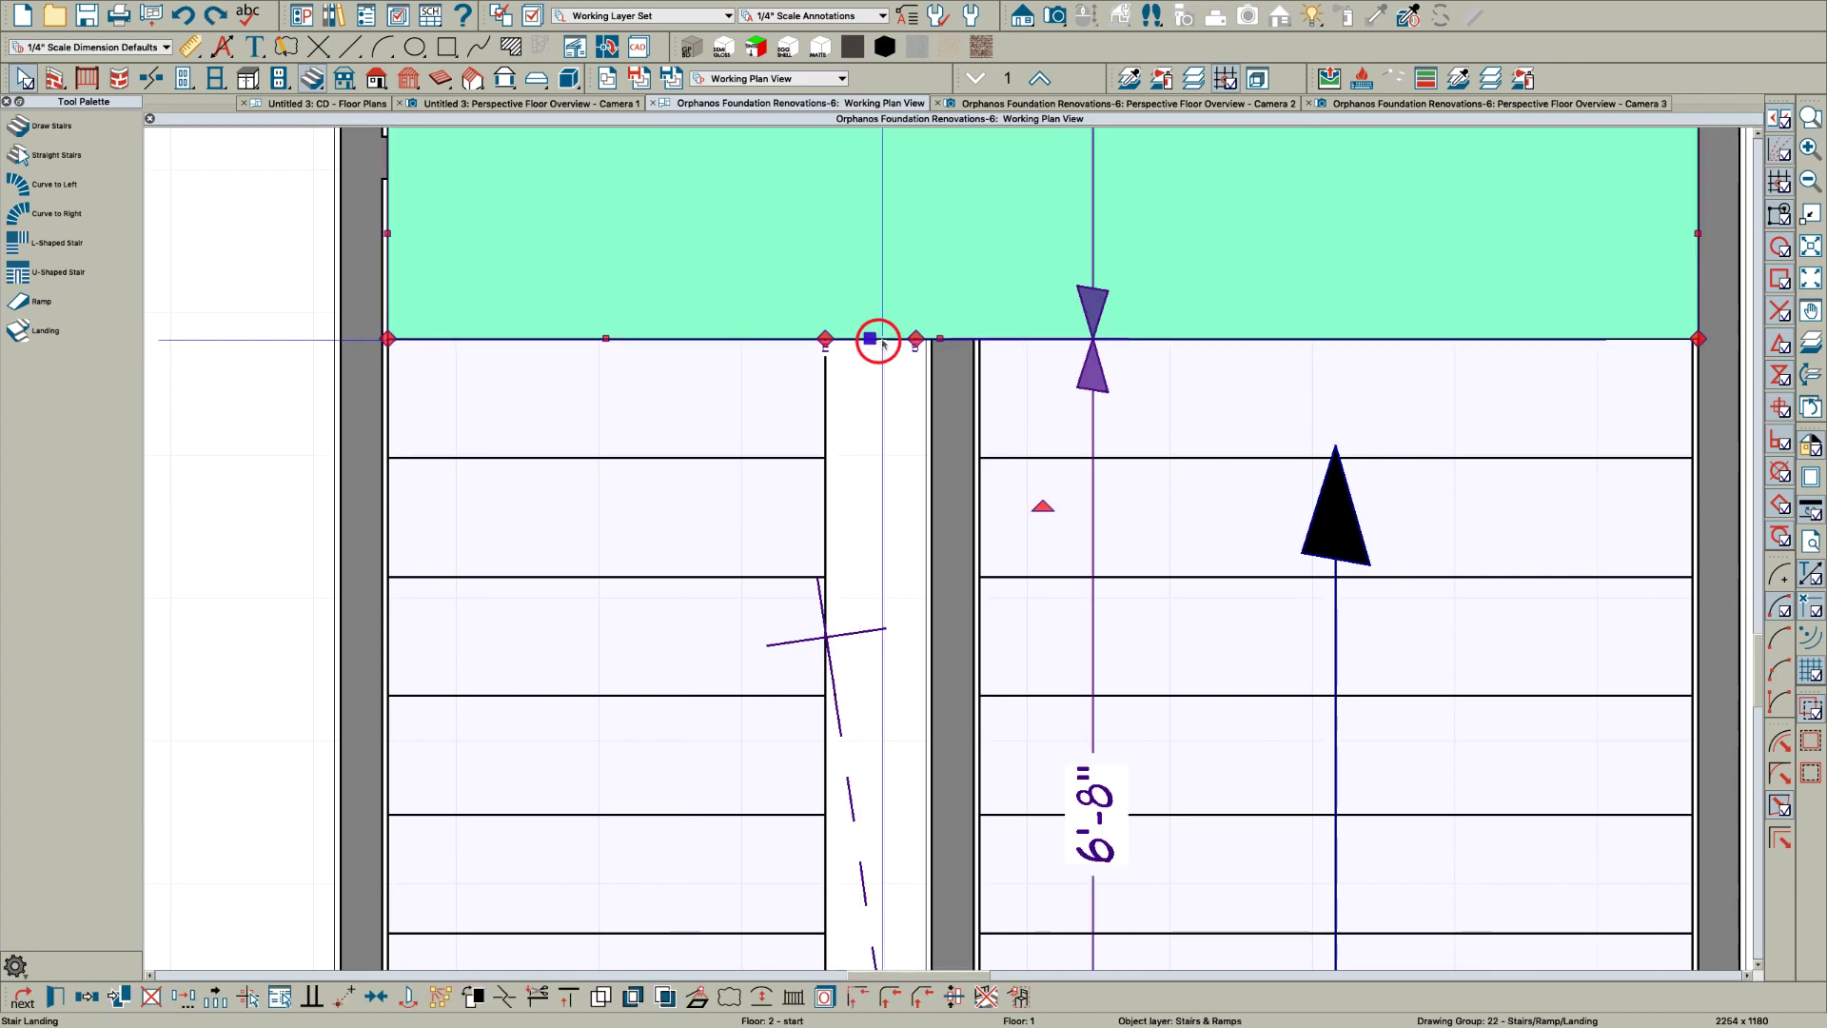
scroll(880, 340, "up", 2)
scroll(972, 330, "up", 1)
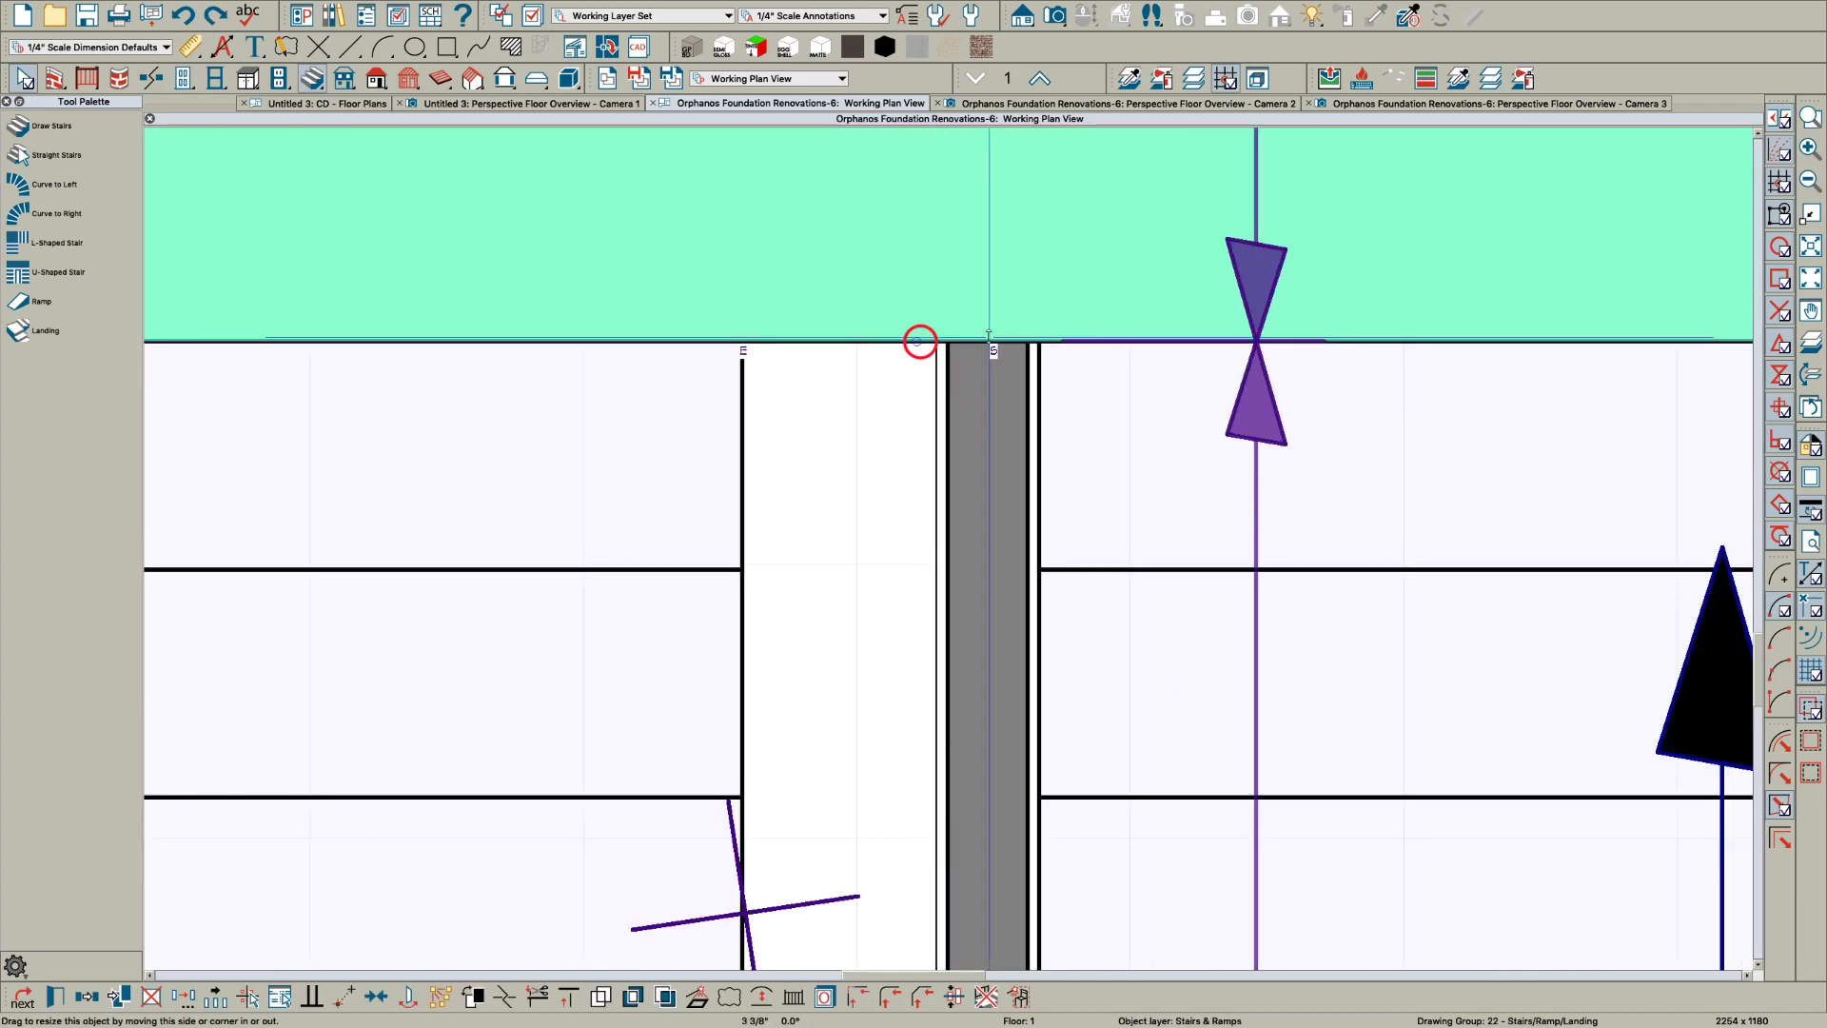
left_click_drag(1071, 336, 1119, 349)
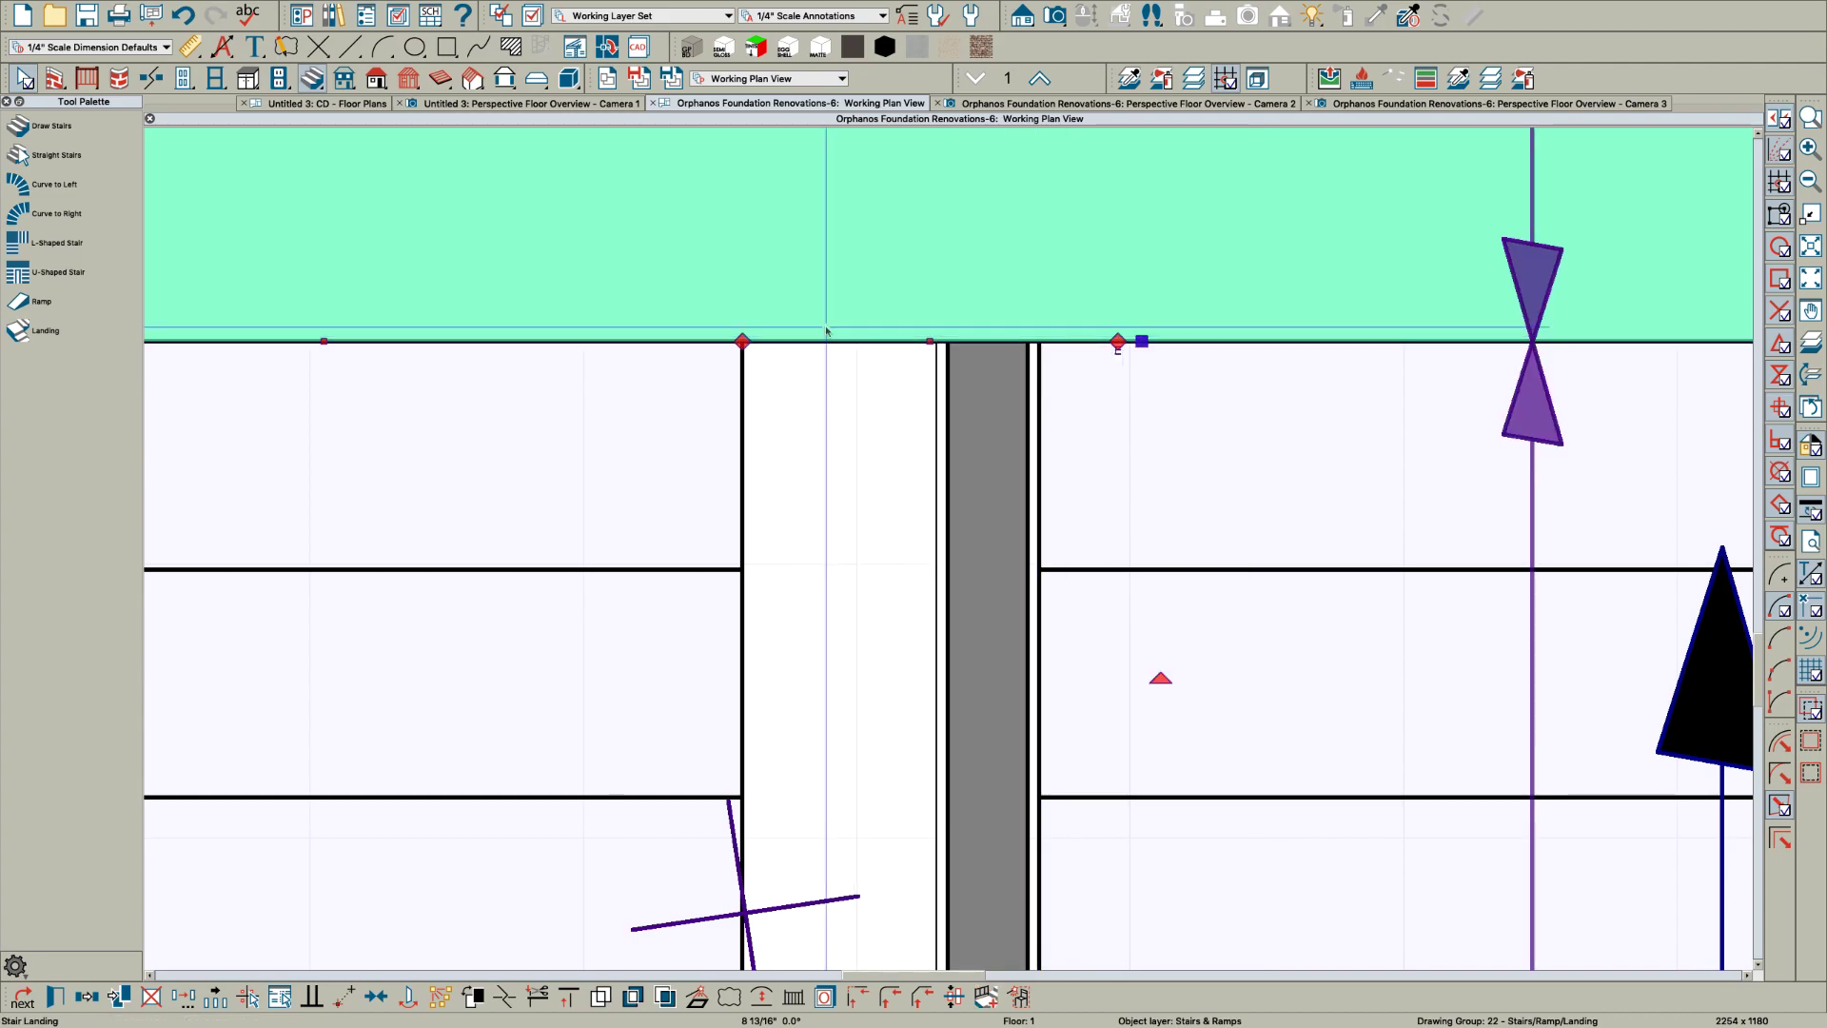
left_click_drag(739, 341, 1040, 343)
scroll(931, 321, "down", 2)
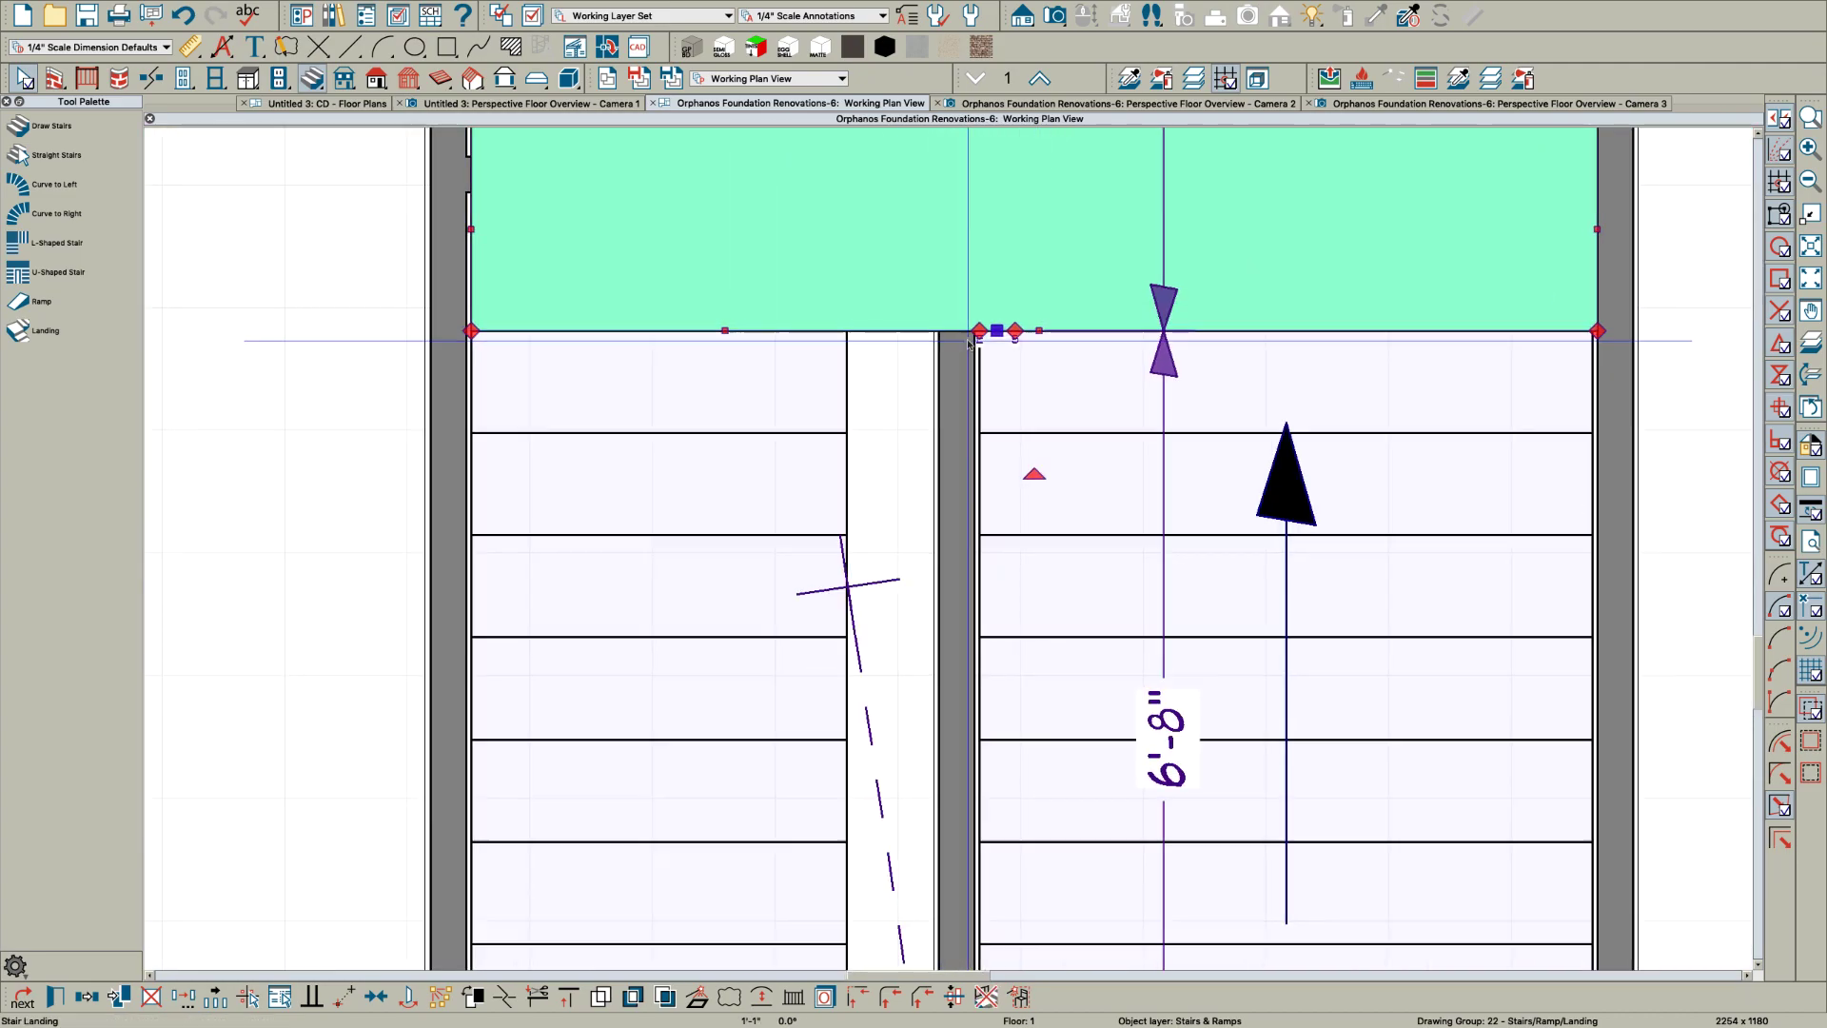
Pull the second flight's inner edge across the enclosure wall to meet the first flight's inner edge
scroll(909, 375, "up", 1)
left_click(804, 407)
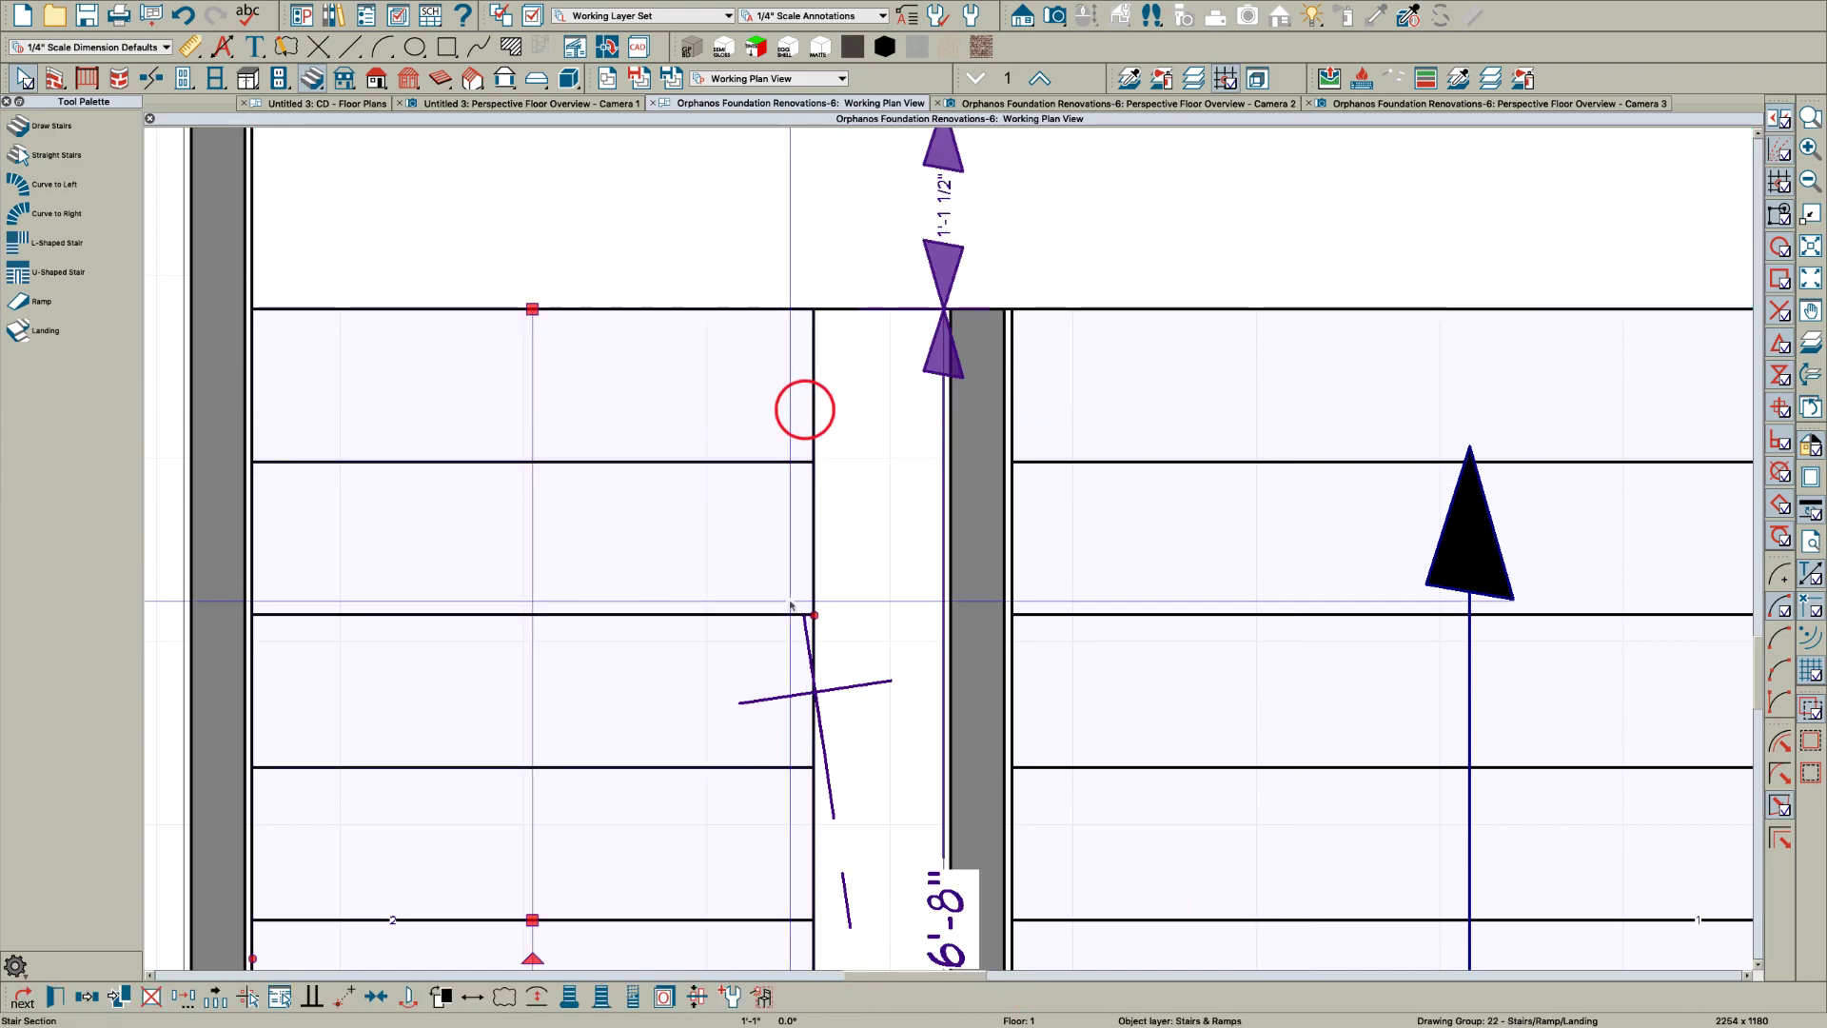
left_click_drag(814, 617, 988, 622)
scroll(1028, 628, "up", 2)
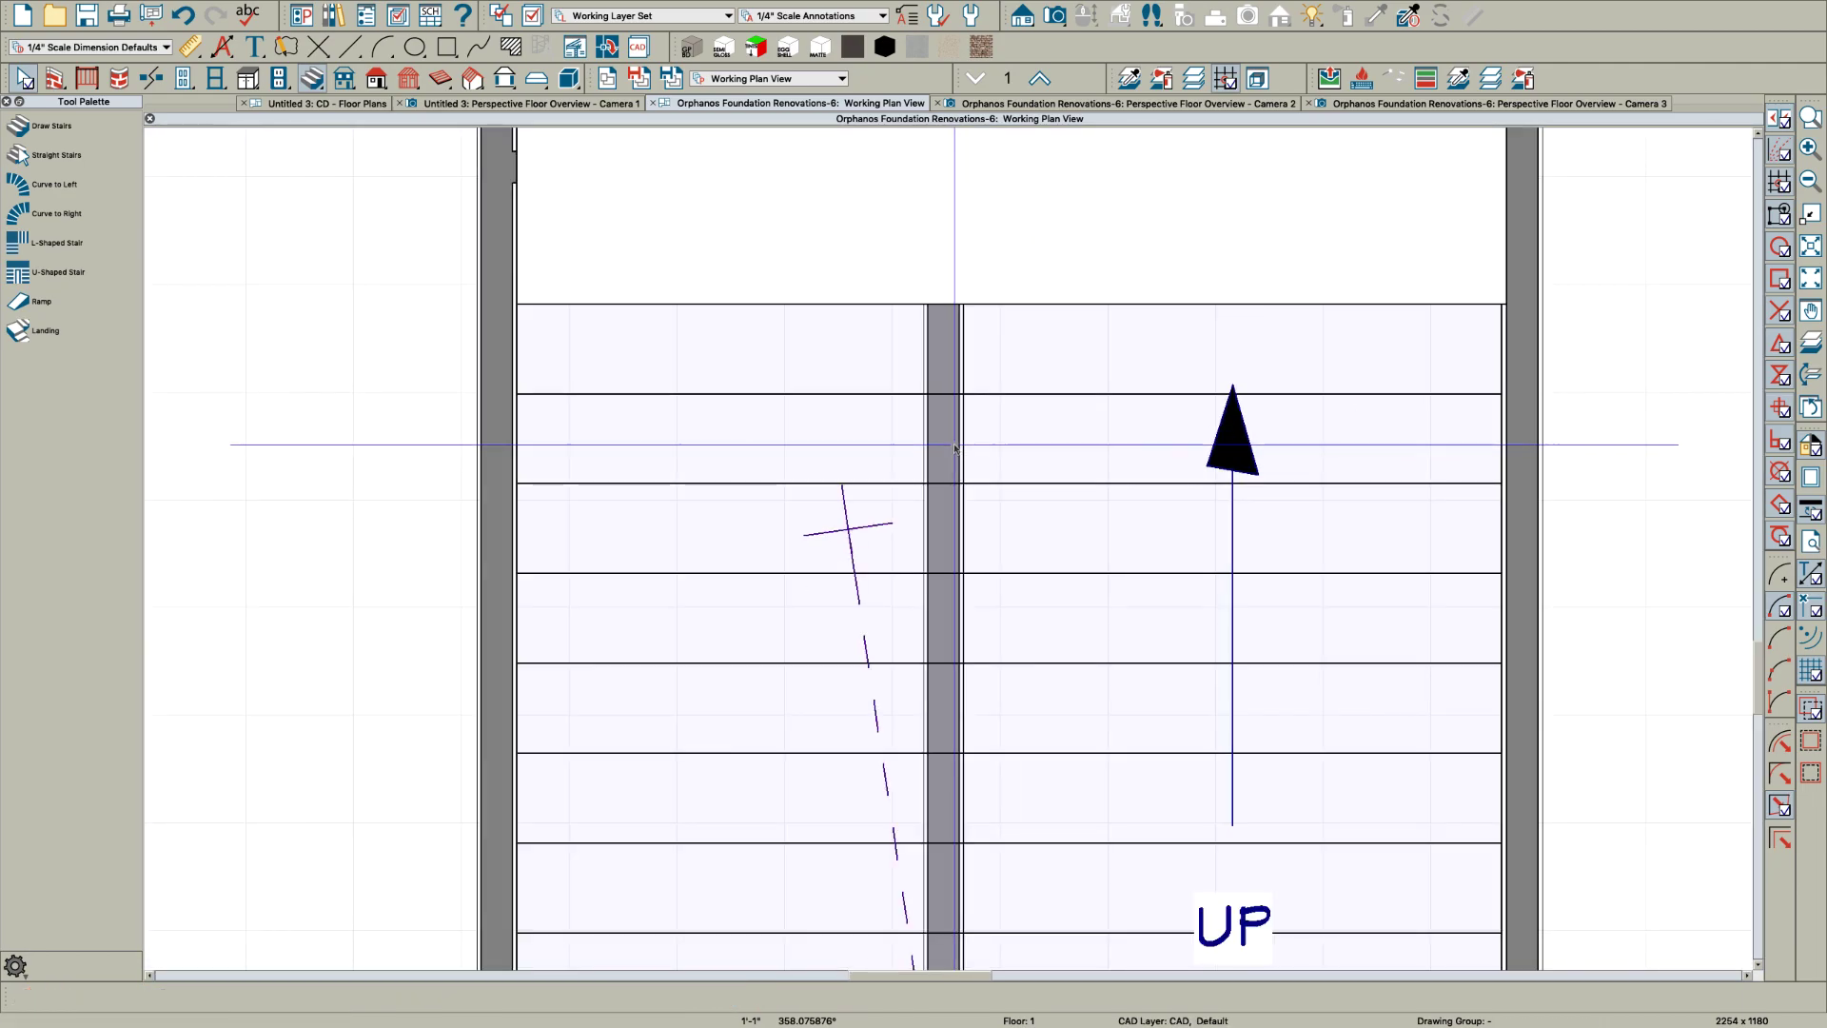
scroll(955, 448, "down", 1)
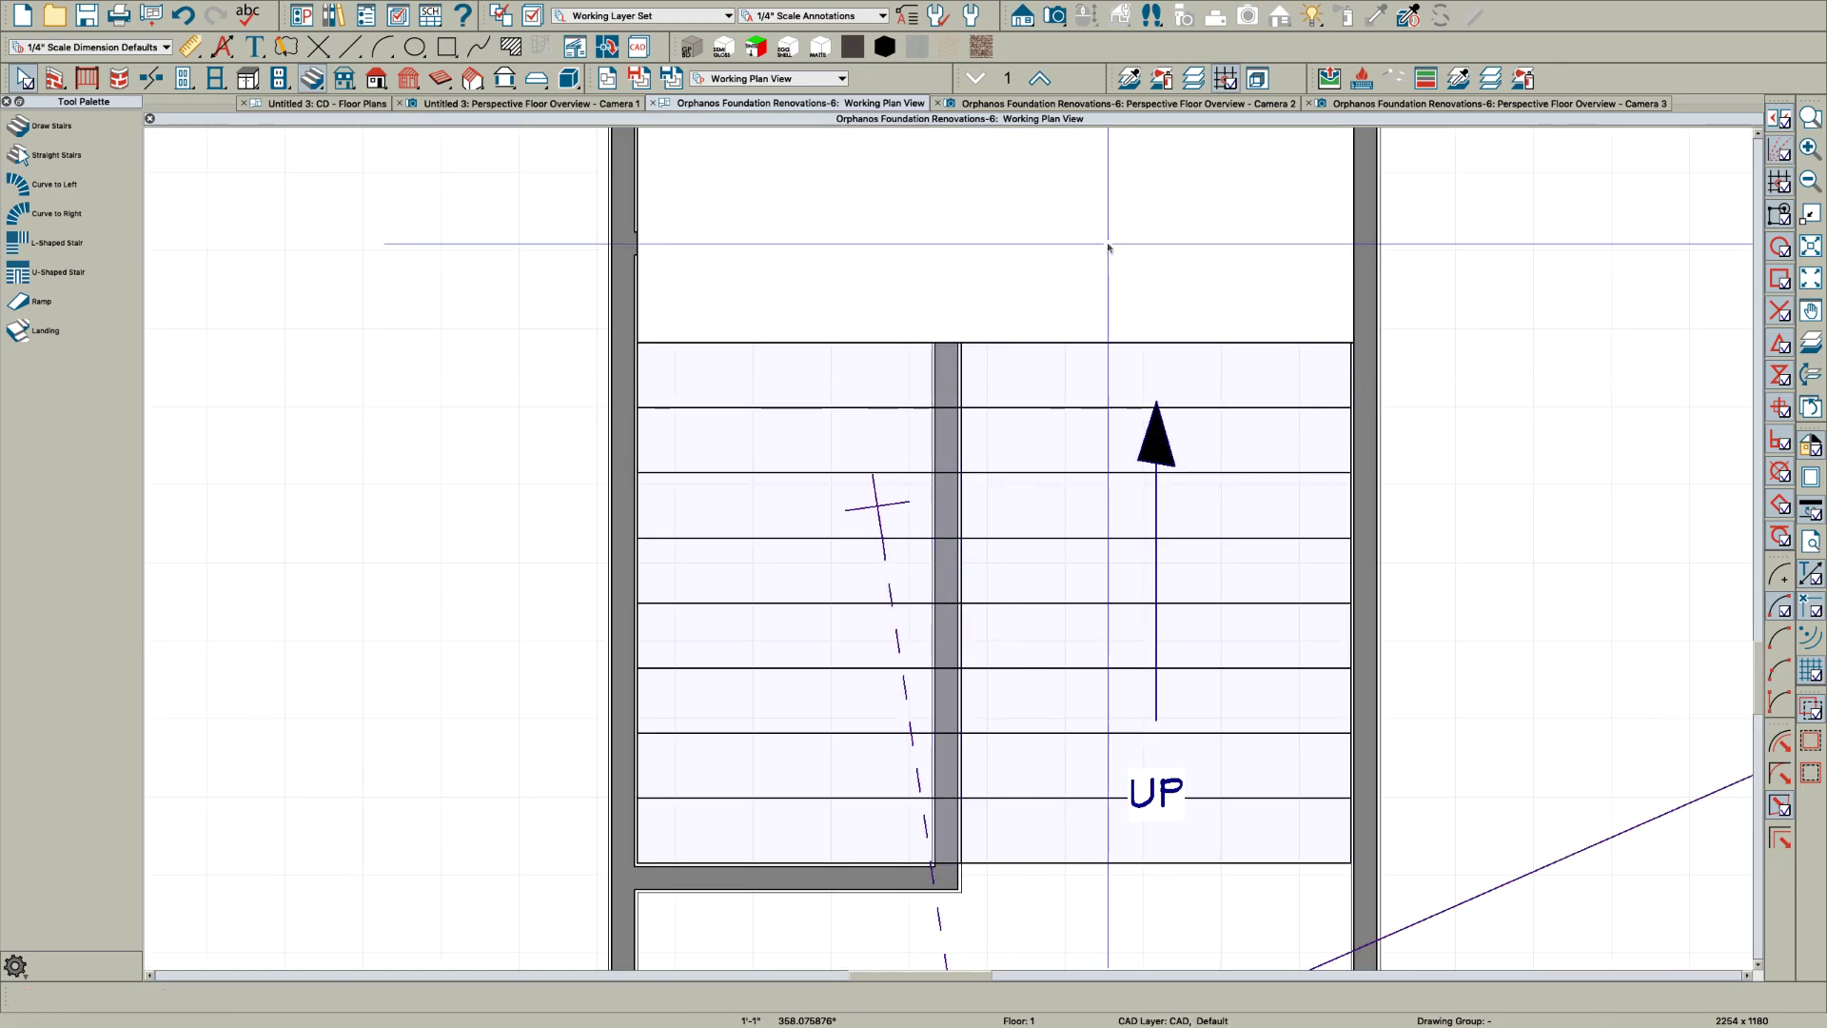
In the Camera 3 floor overview, enable Railing at Wall on the right side of the staircase
left_click(1377, 105)
double_click(1059, 437)
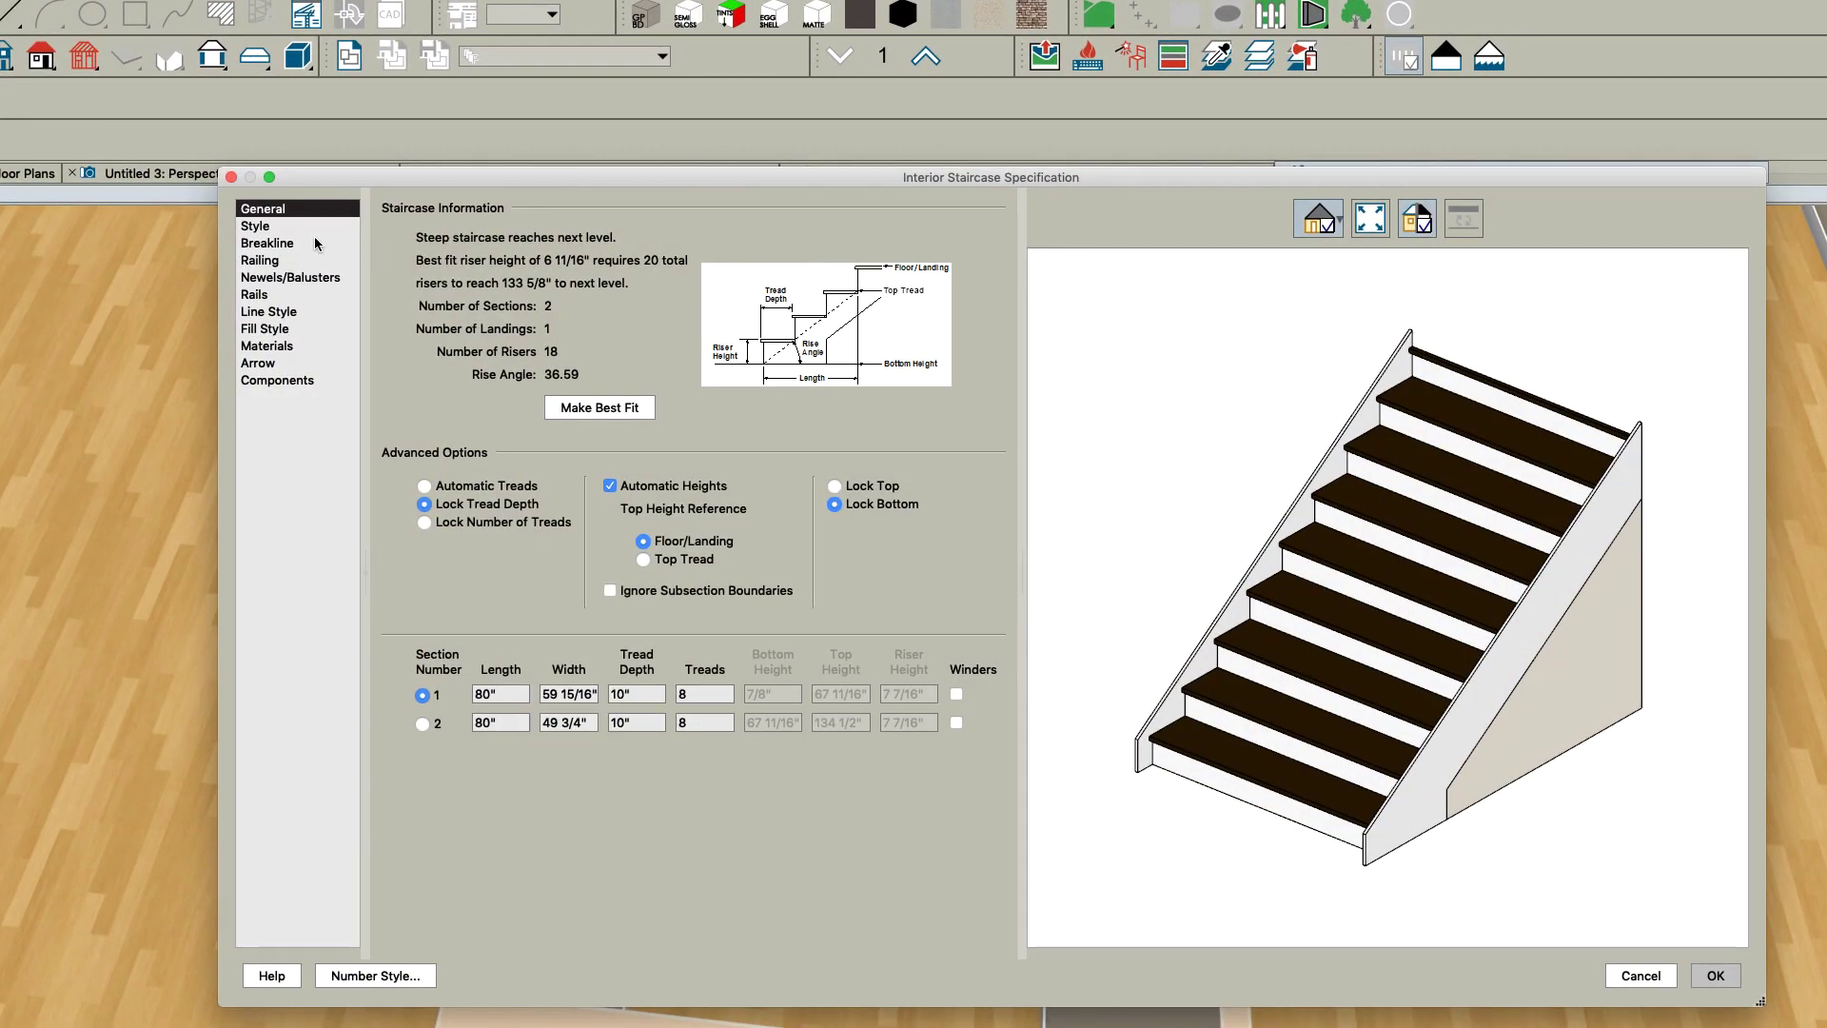
left_click(276, 261)
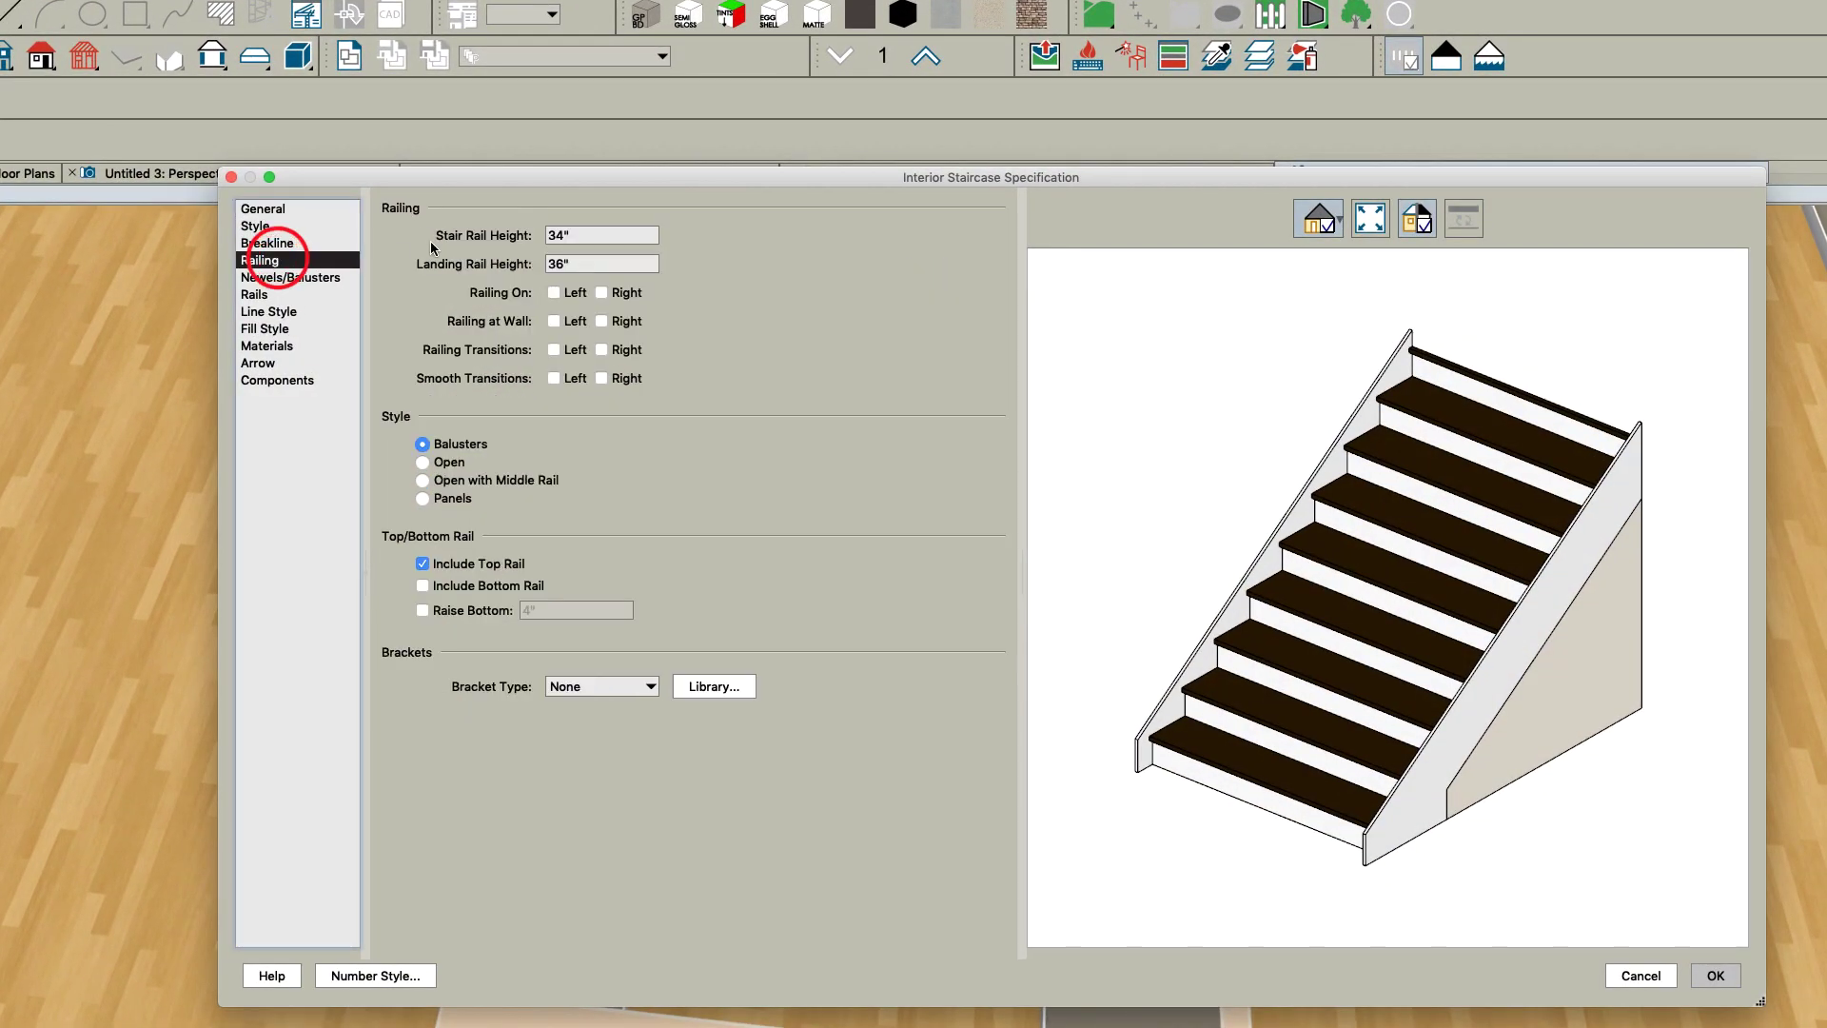
left_click(601, 322)
left_click(1713, 975)
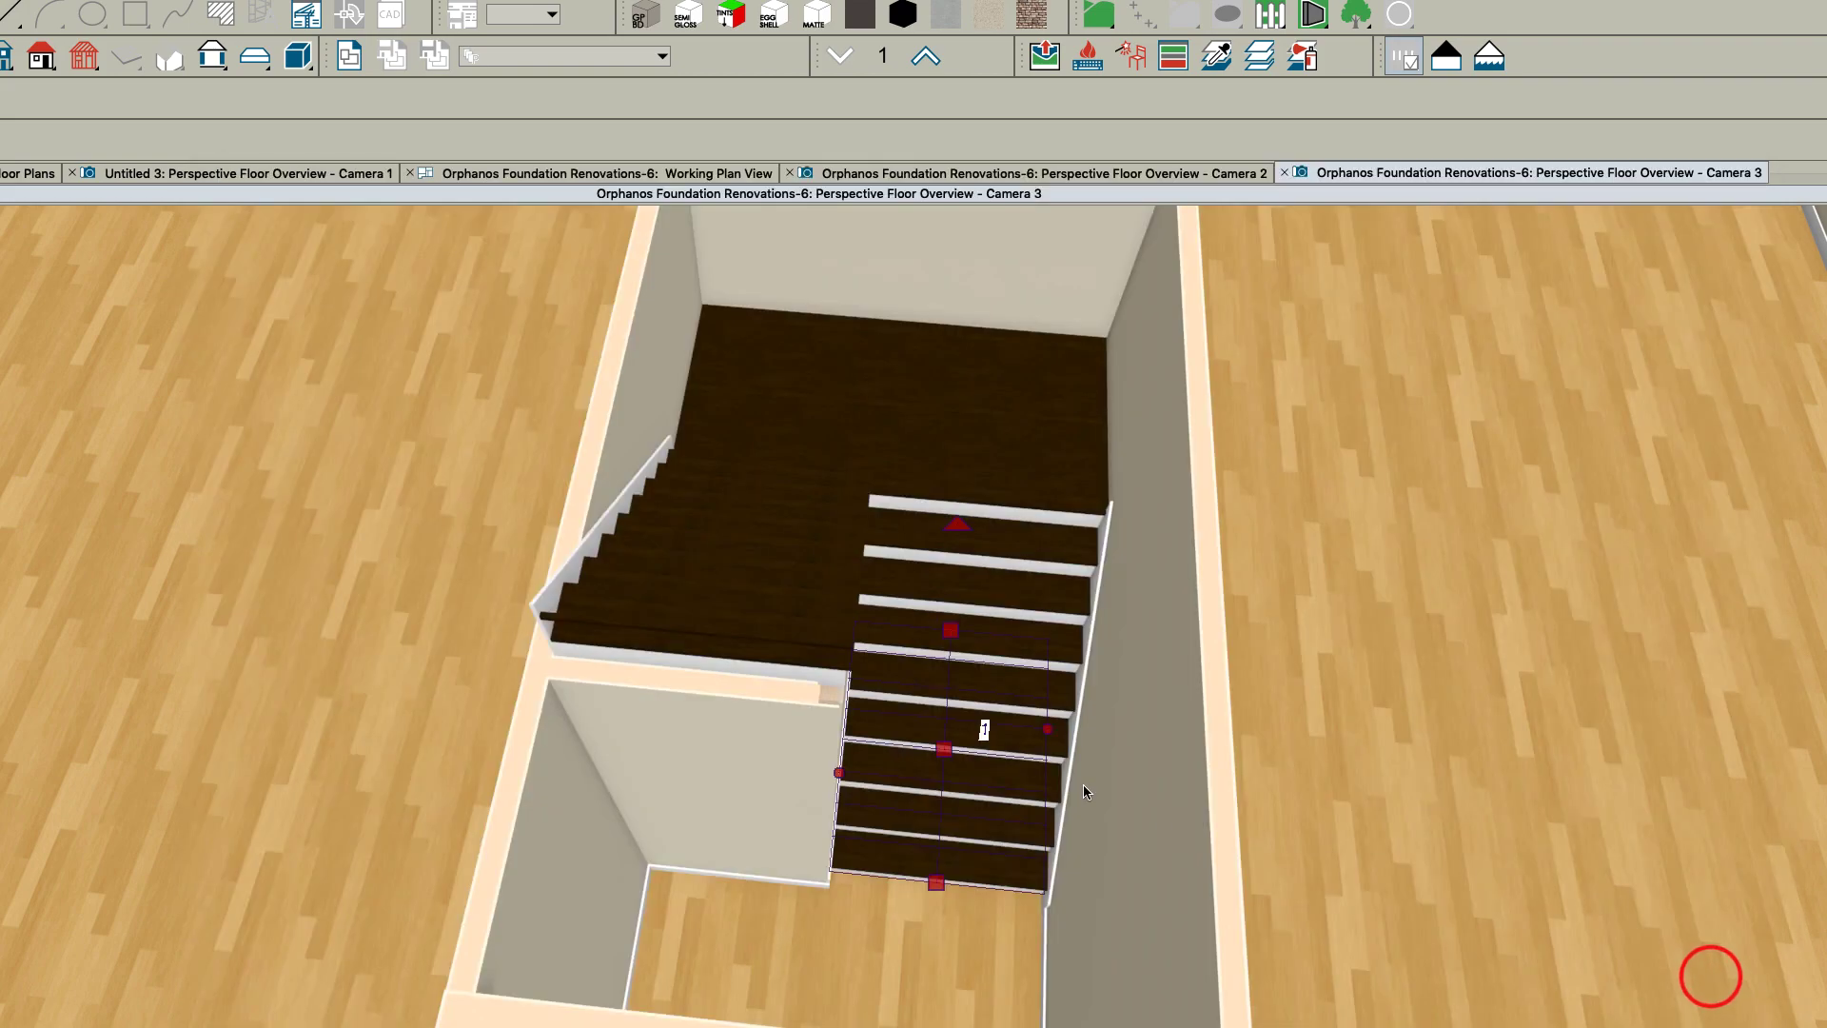
key("Escape")
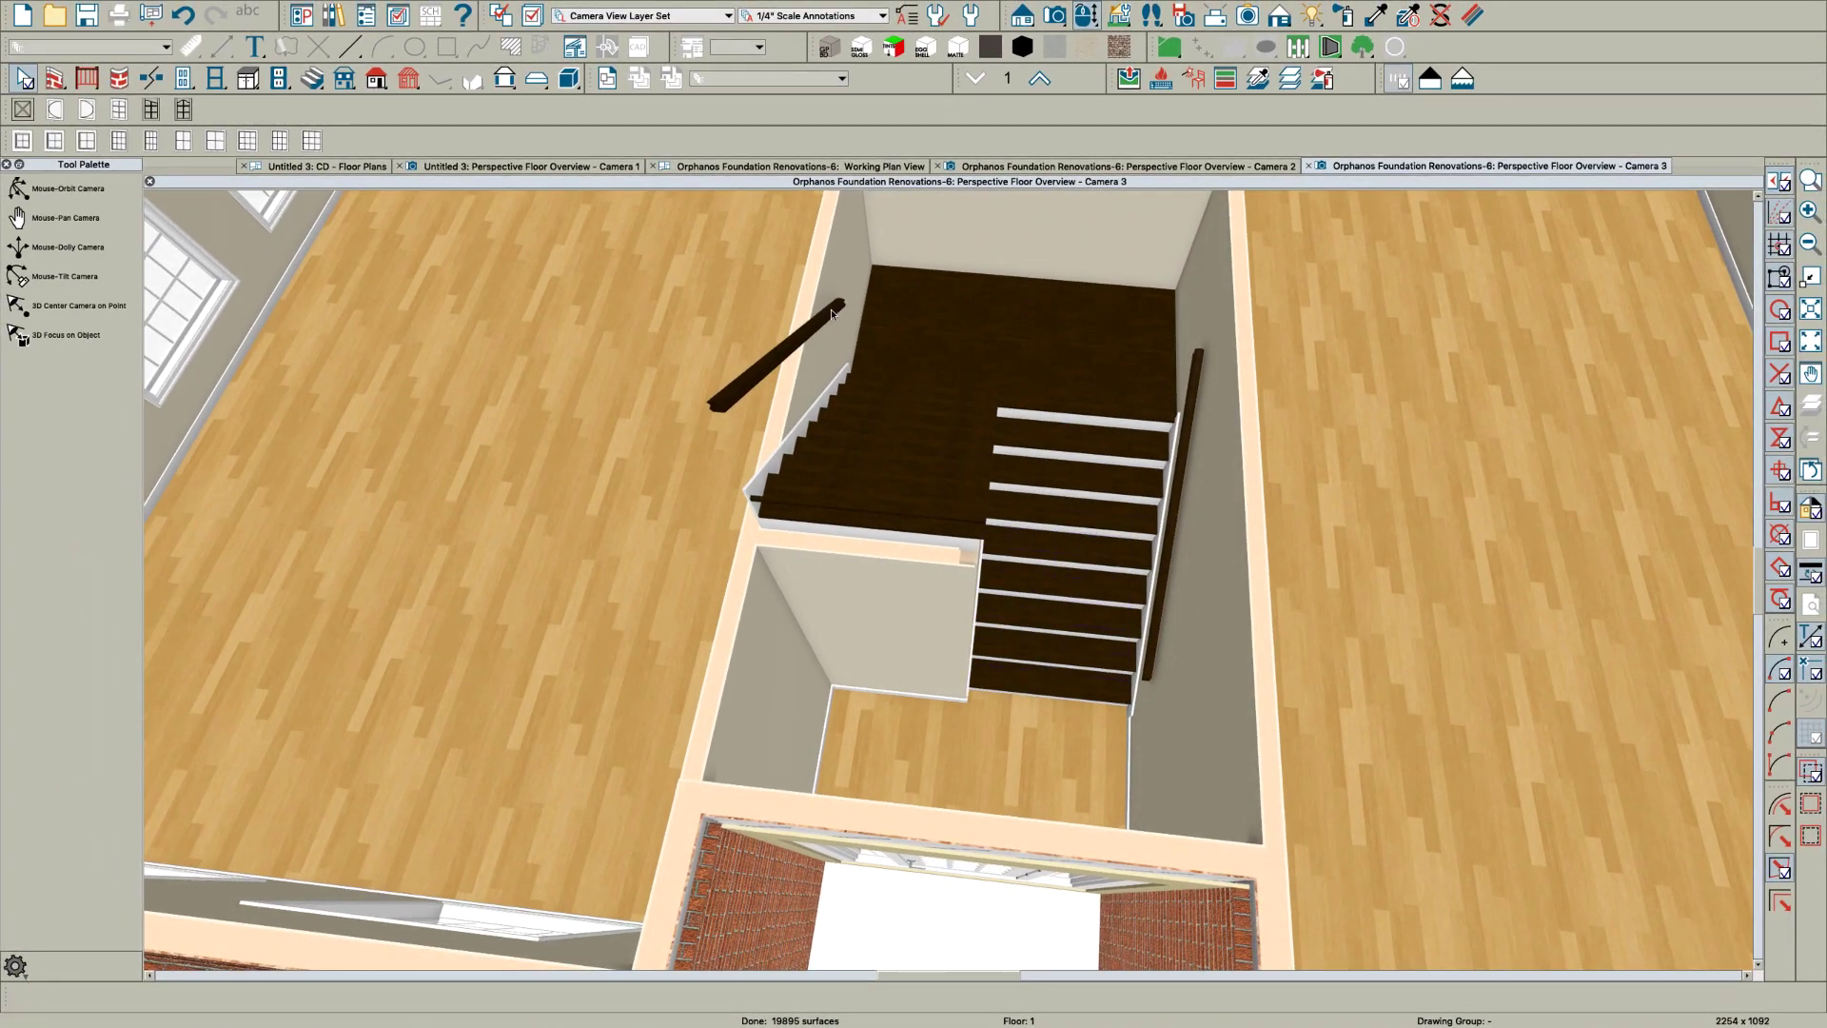
Turn off the right-side Railing at Wall through the second flight's staircase specification
left_click_drag(881, 386, 895, 411)
left_click(873, 462)
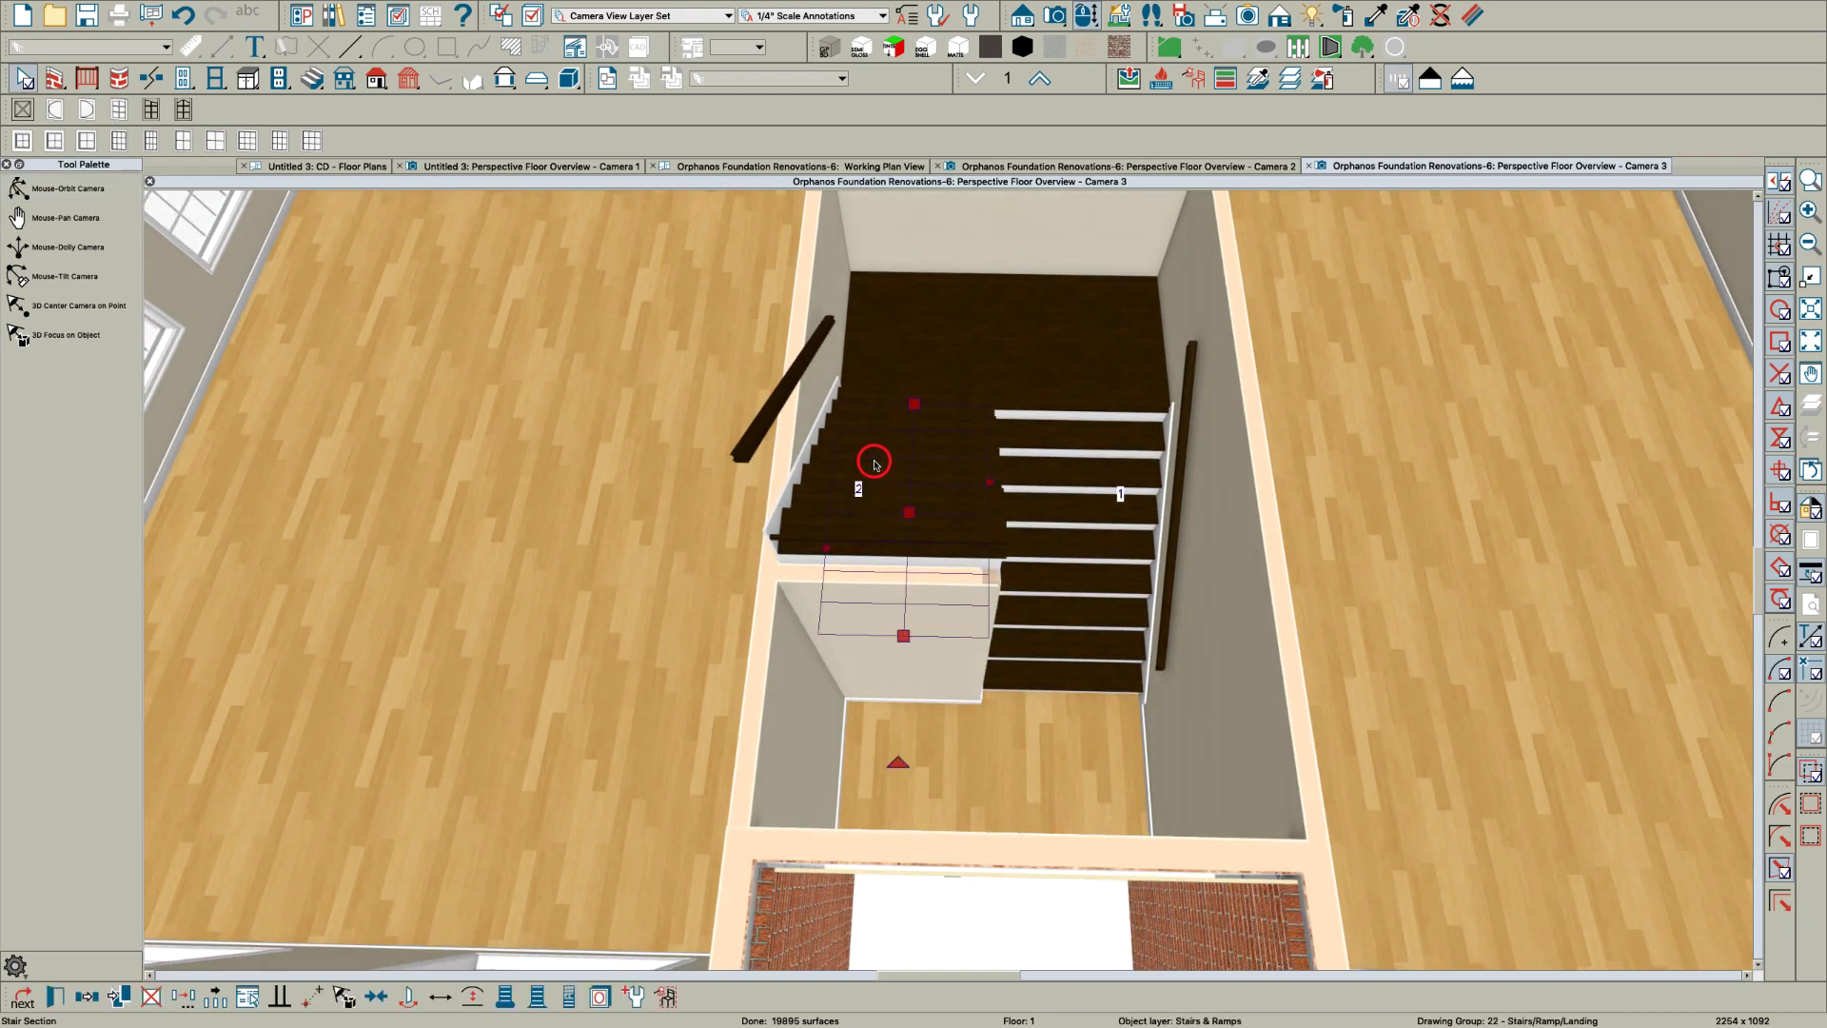
left_click(1109, 519)
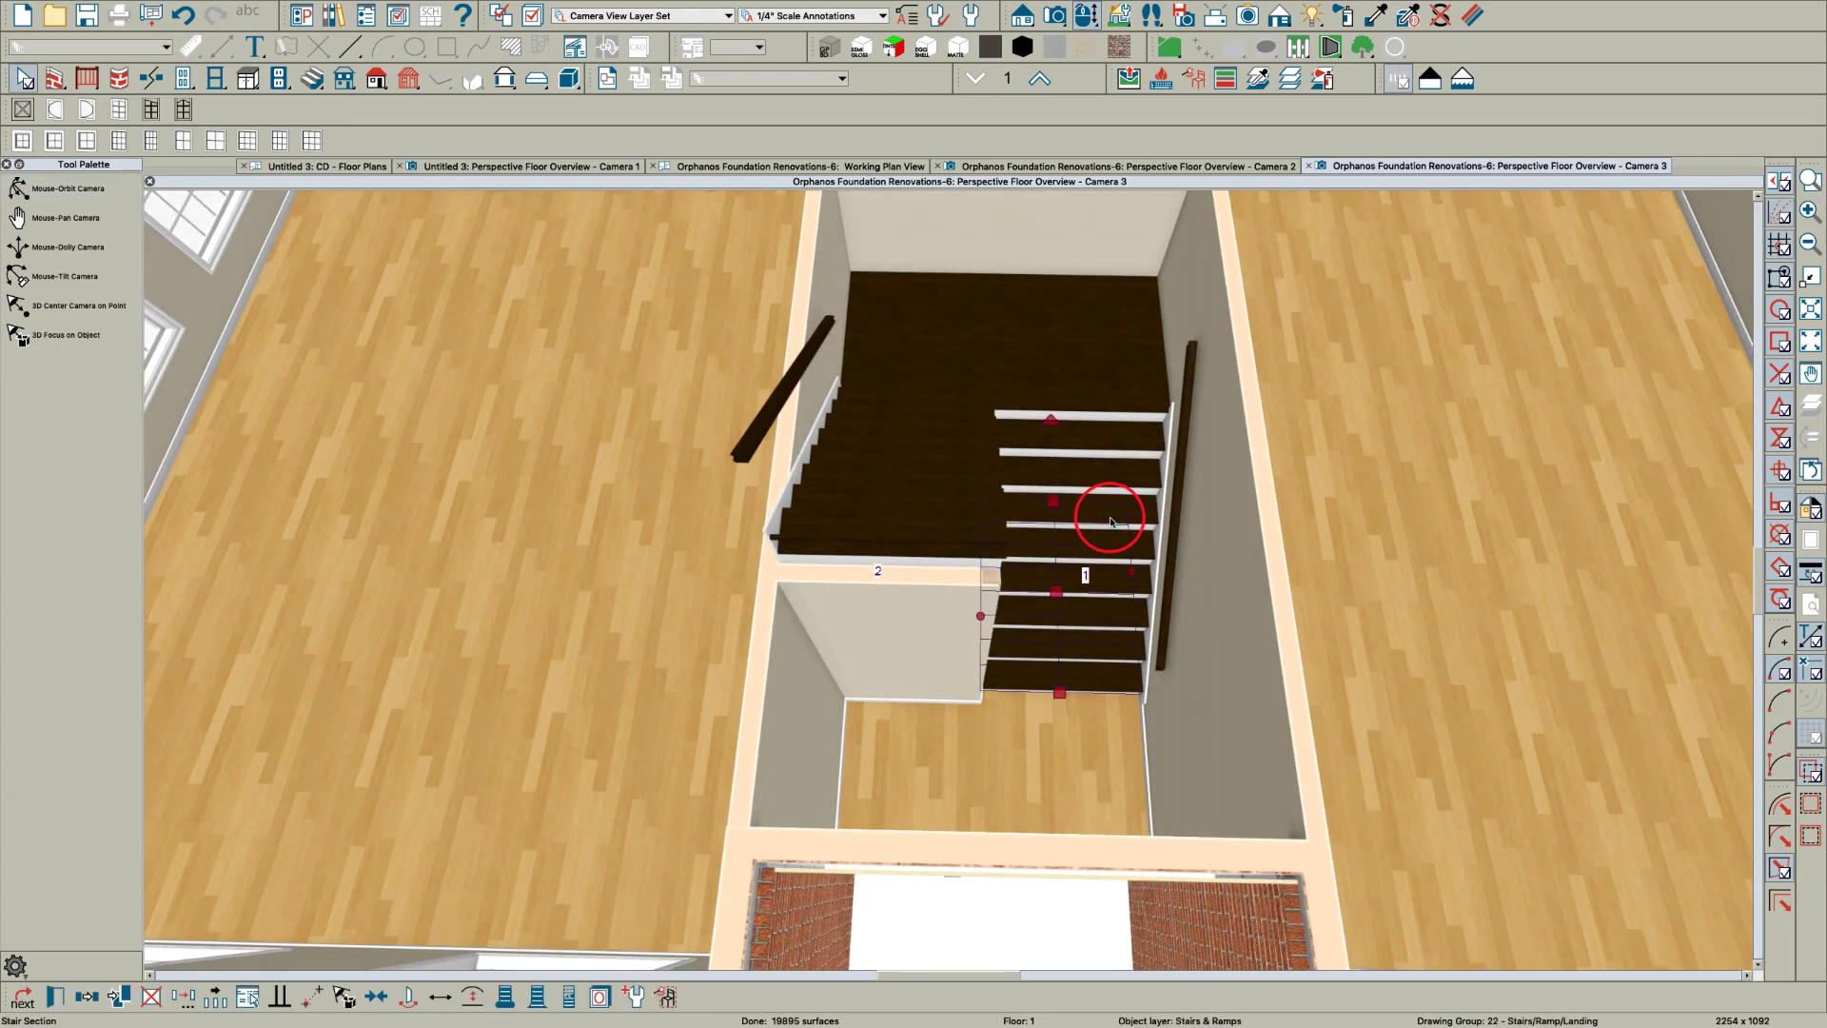
key("Escape")
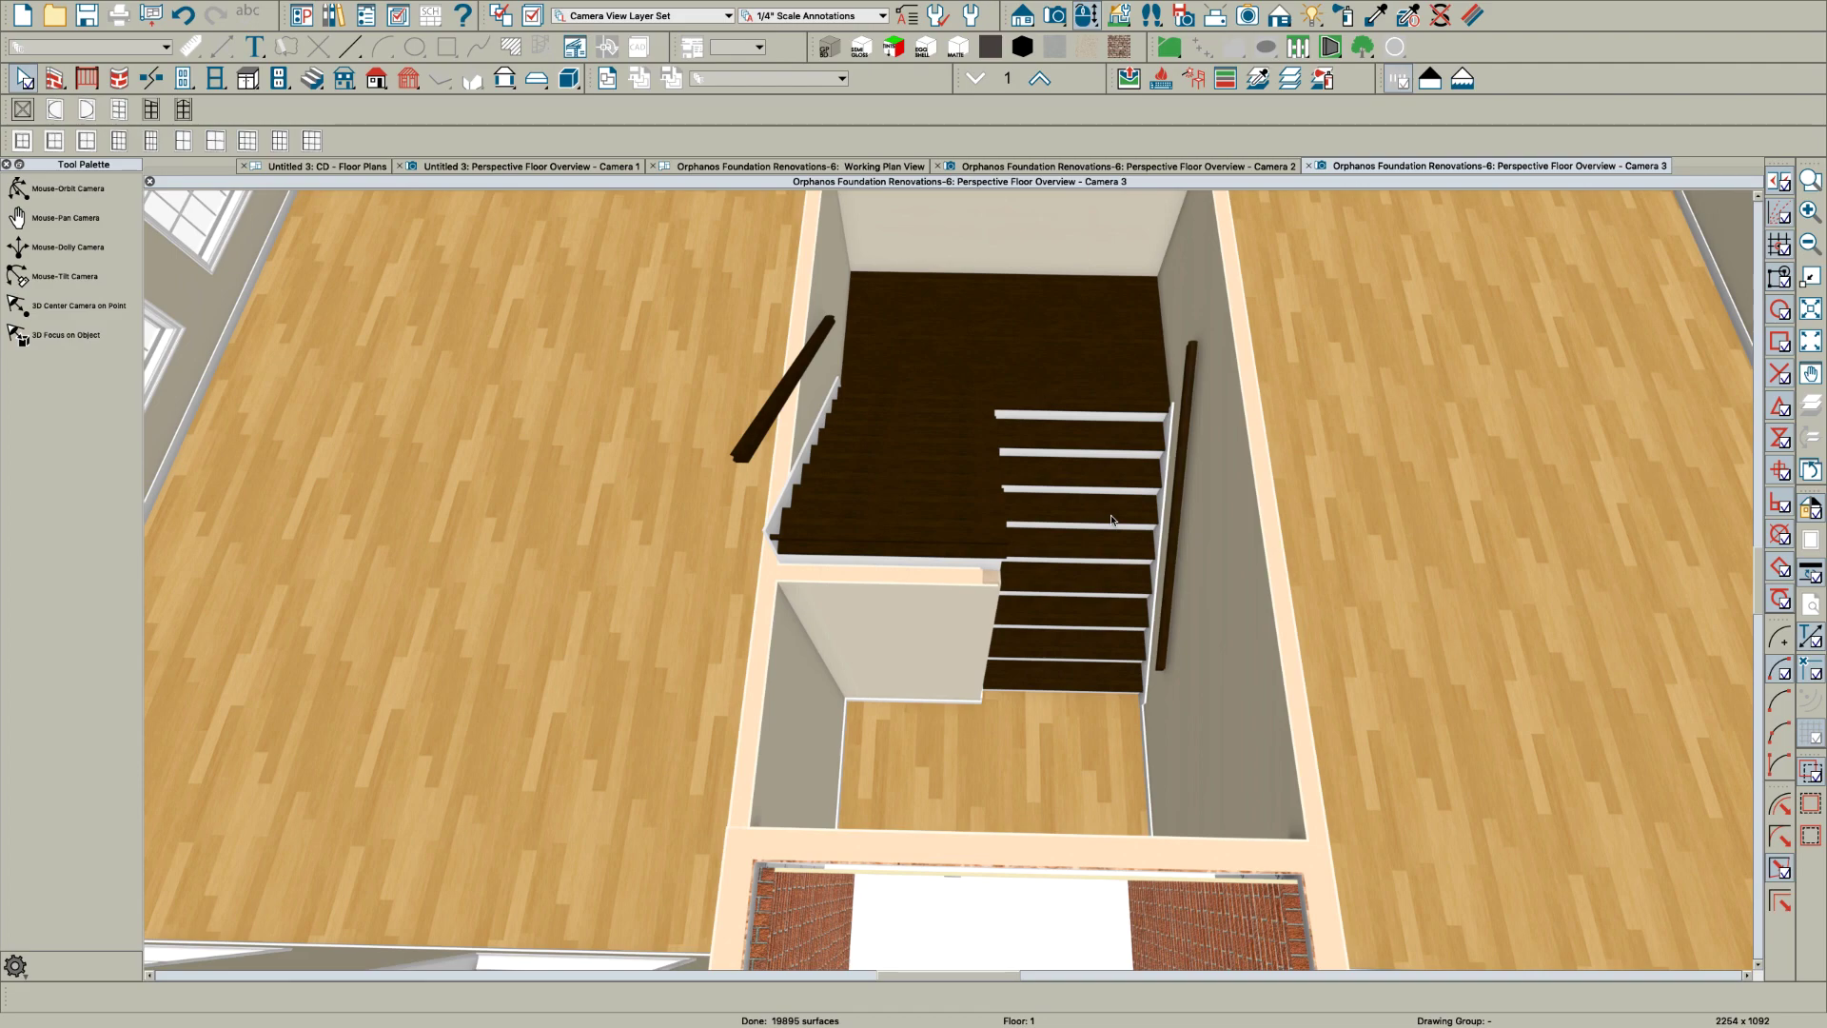
double_click(892, 488)
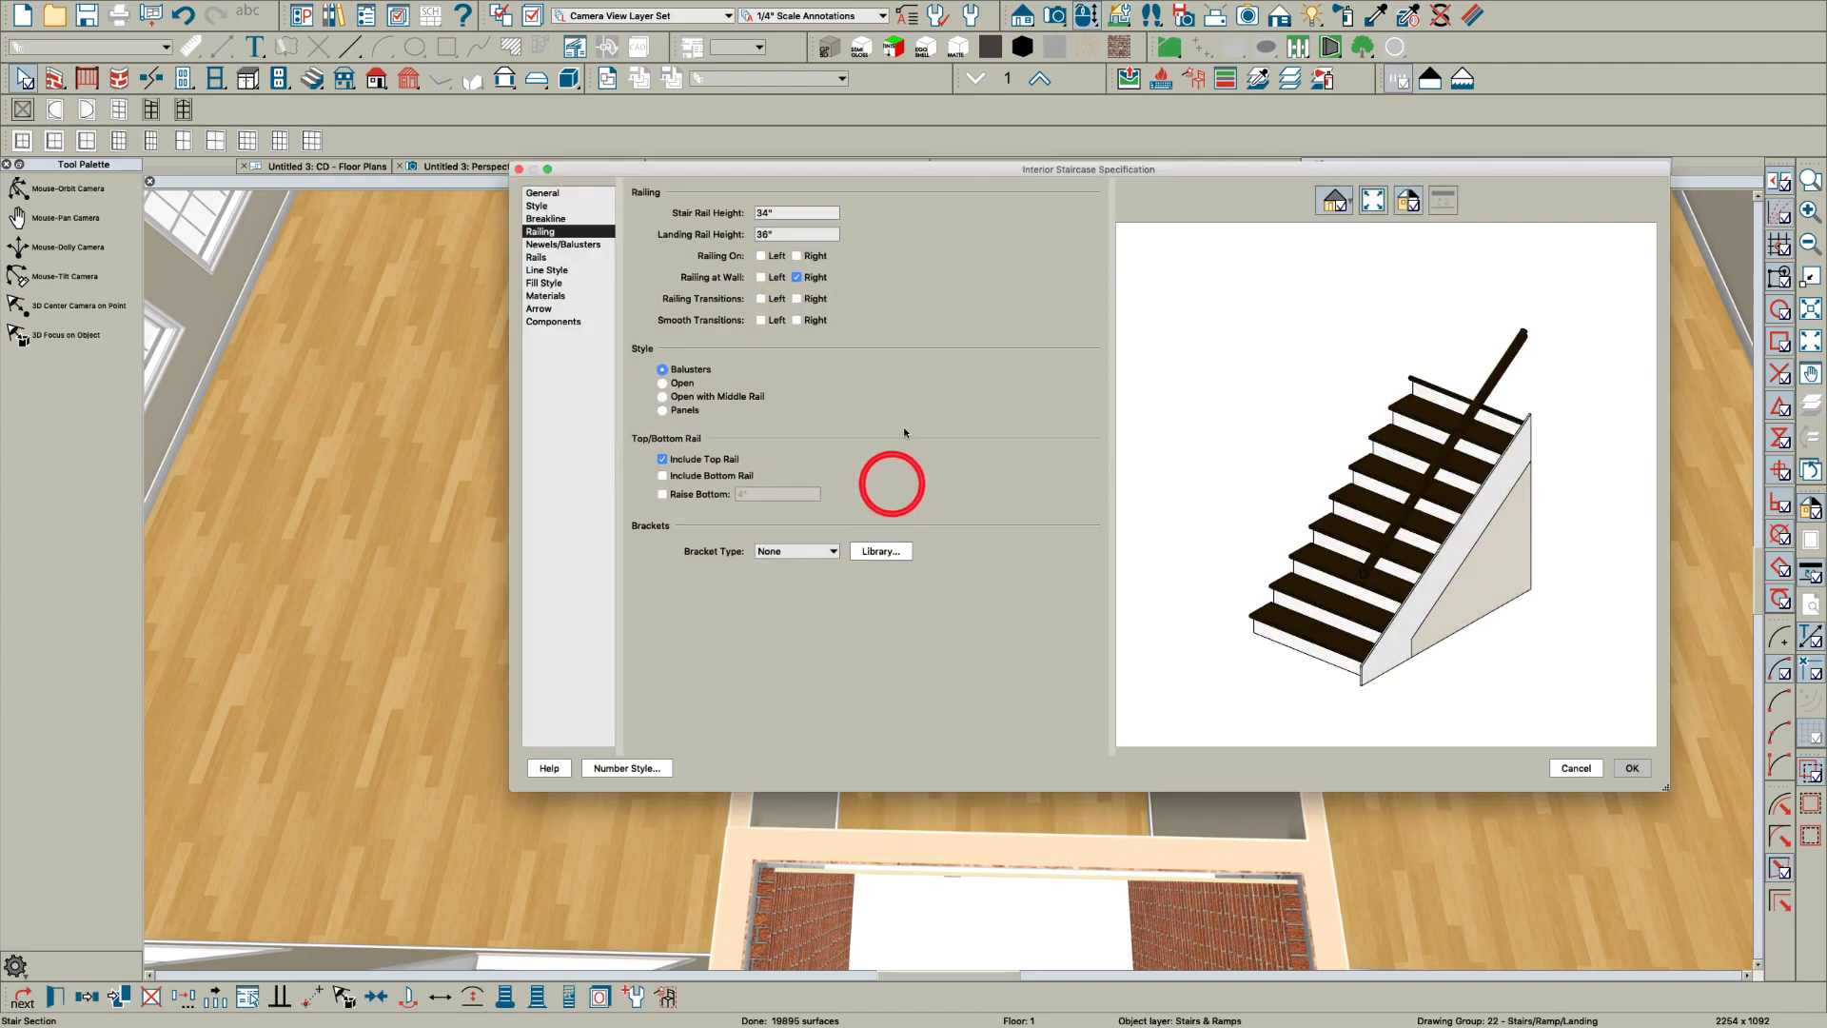
left_click(1634, 773)
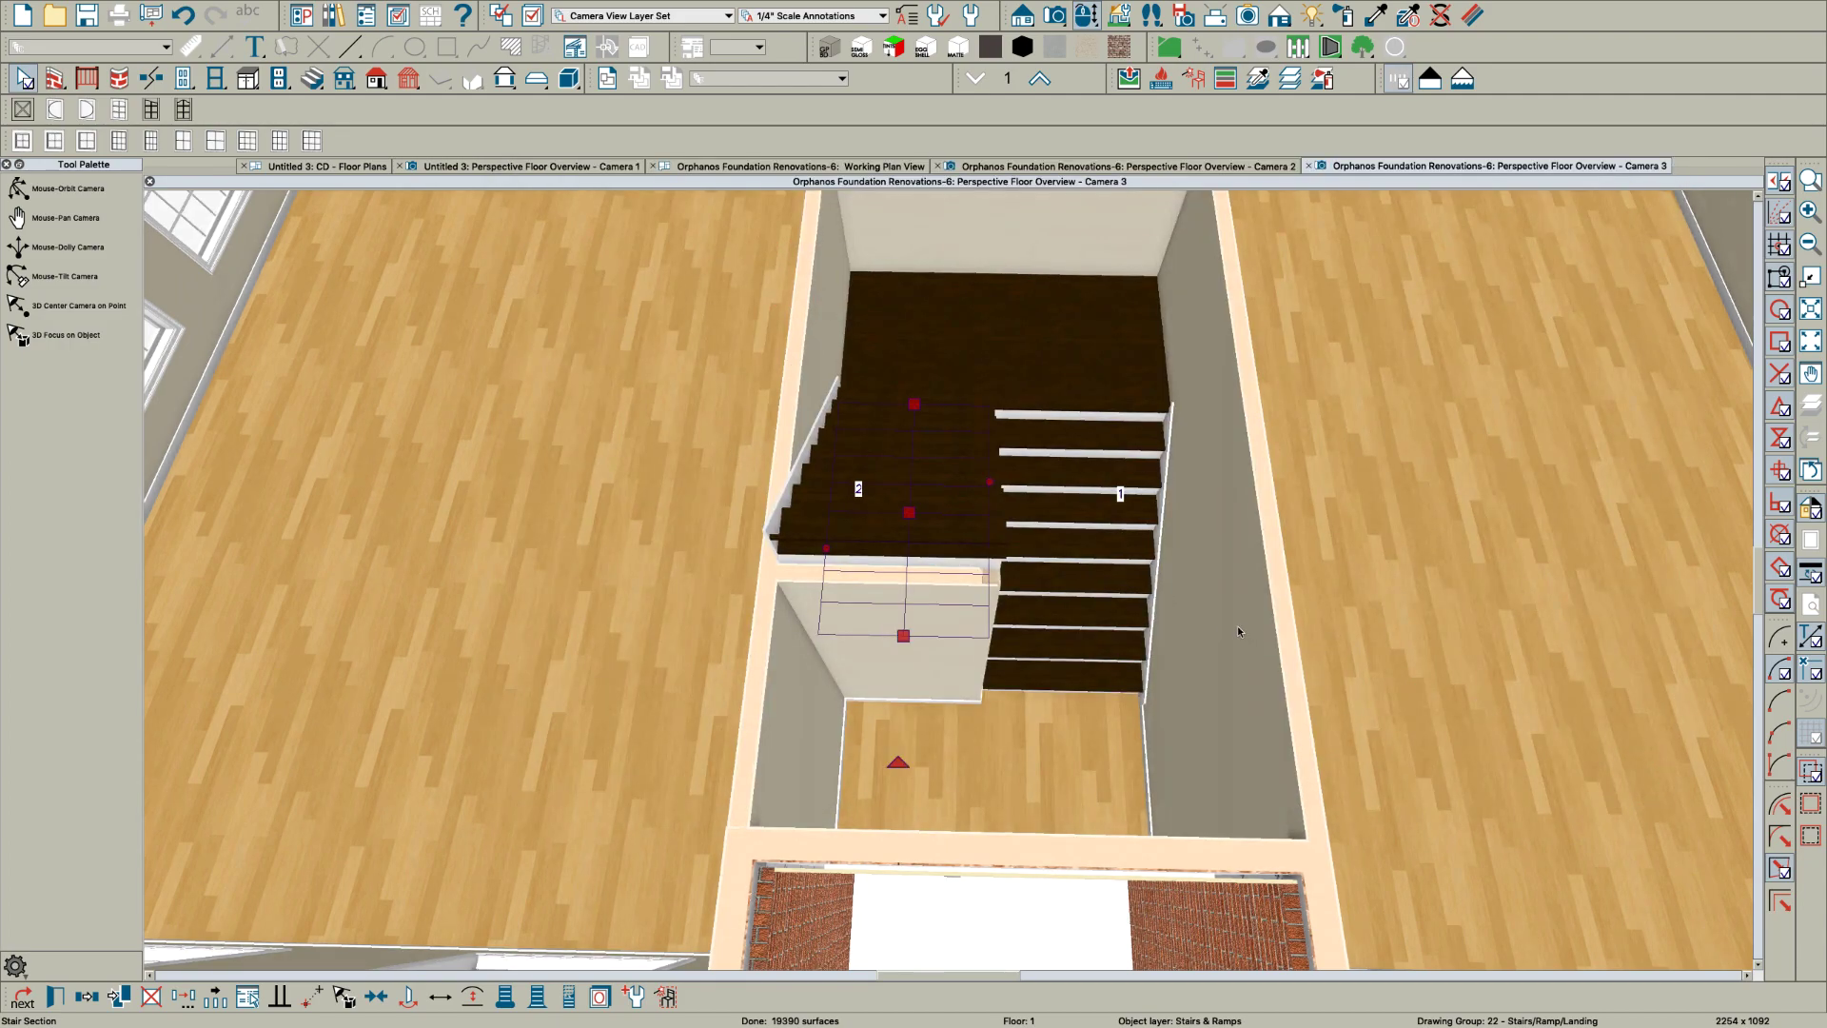
Turn the right-side Railing at Wall back on through the first flight's staircase specification
double_click(1069, 559)
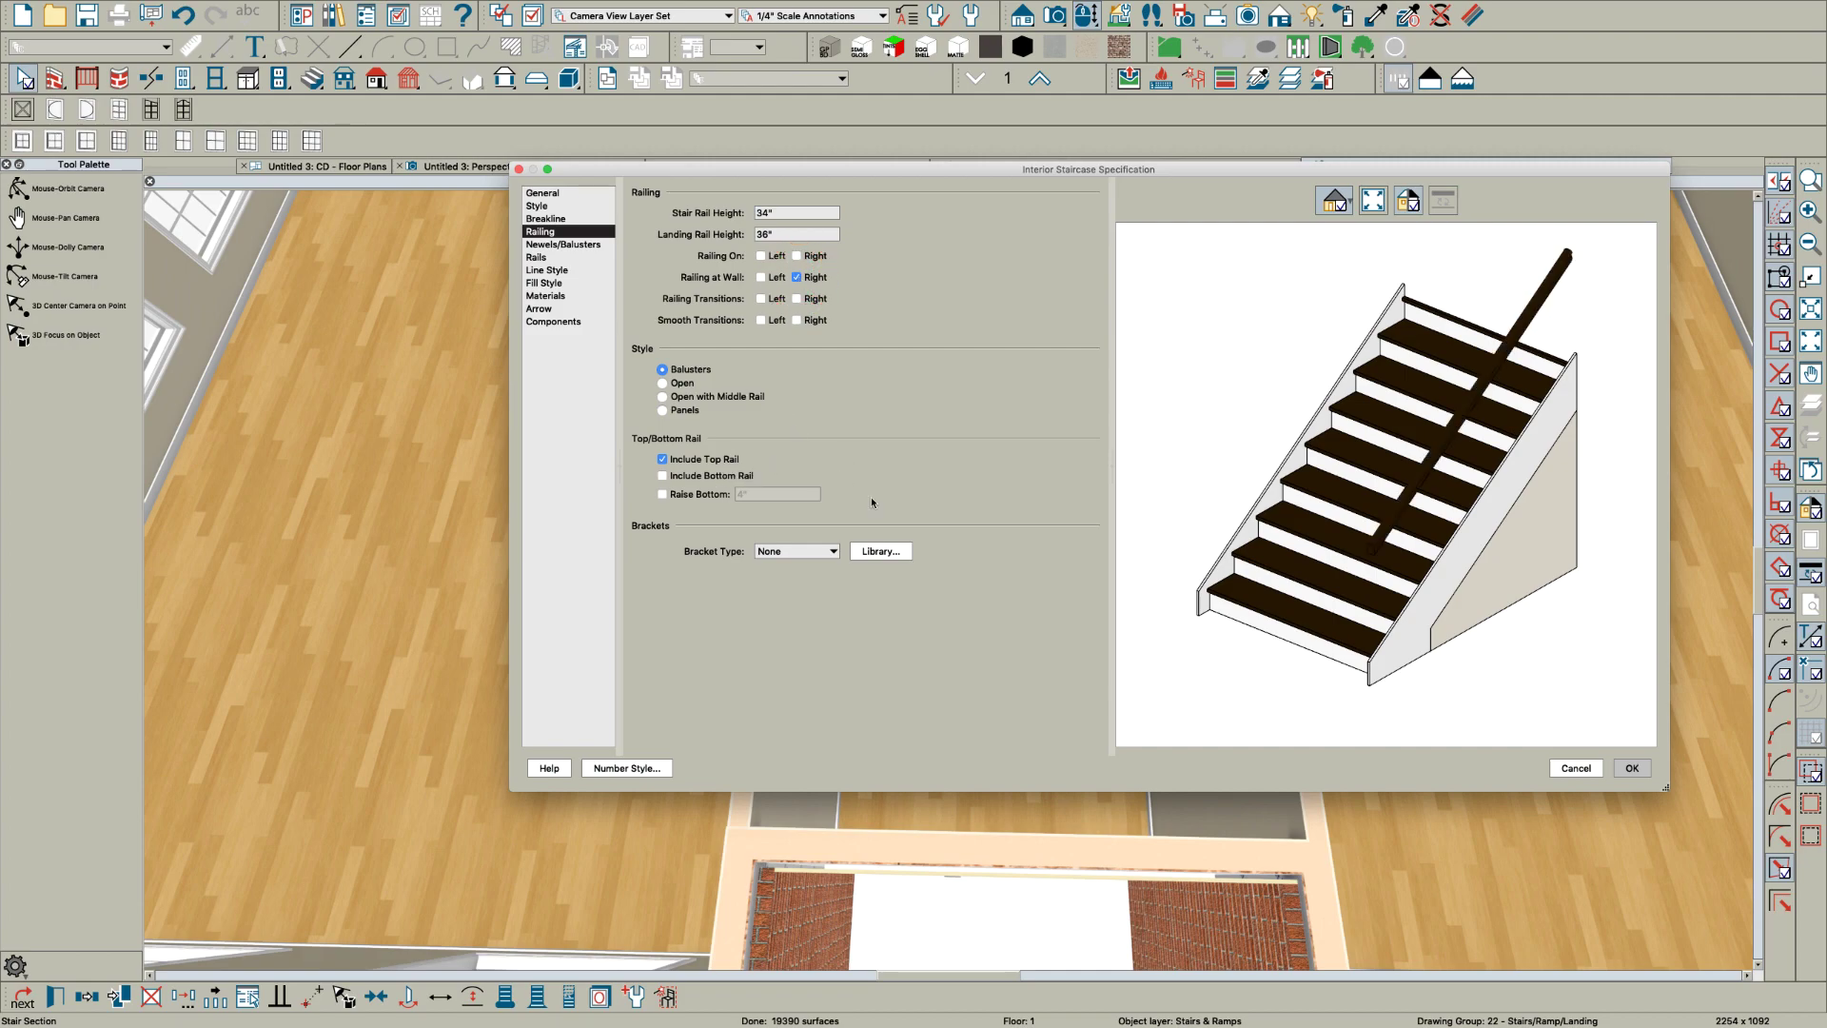
left_click(1633, 769)
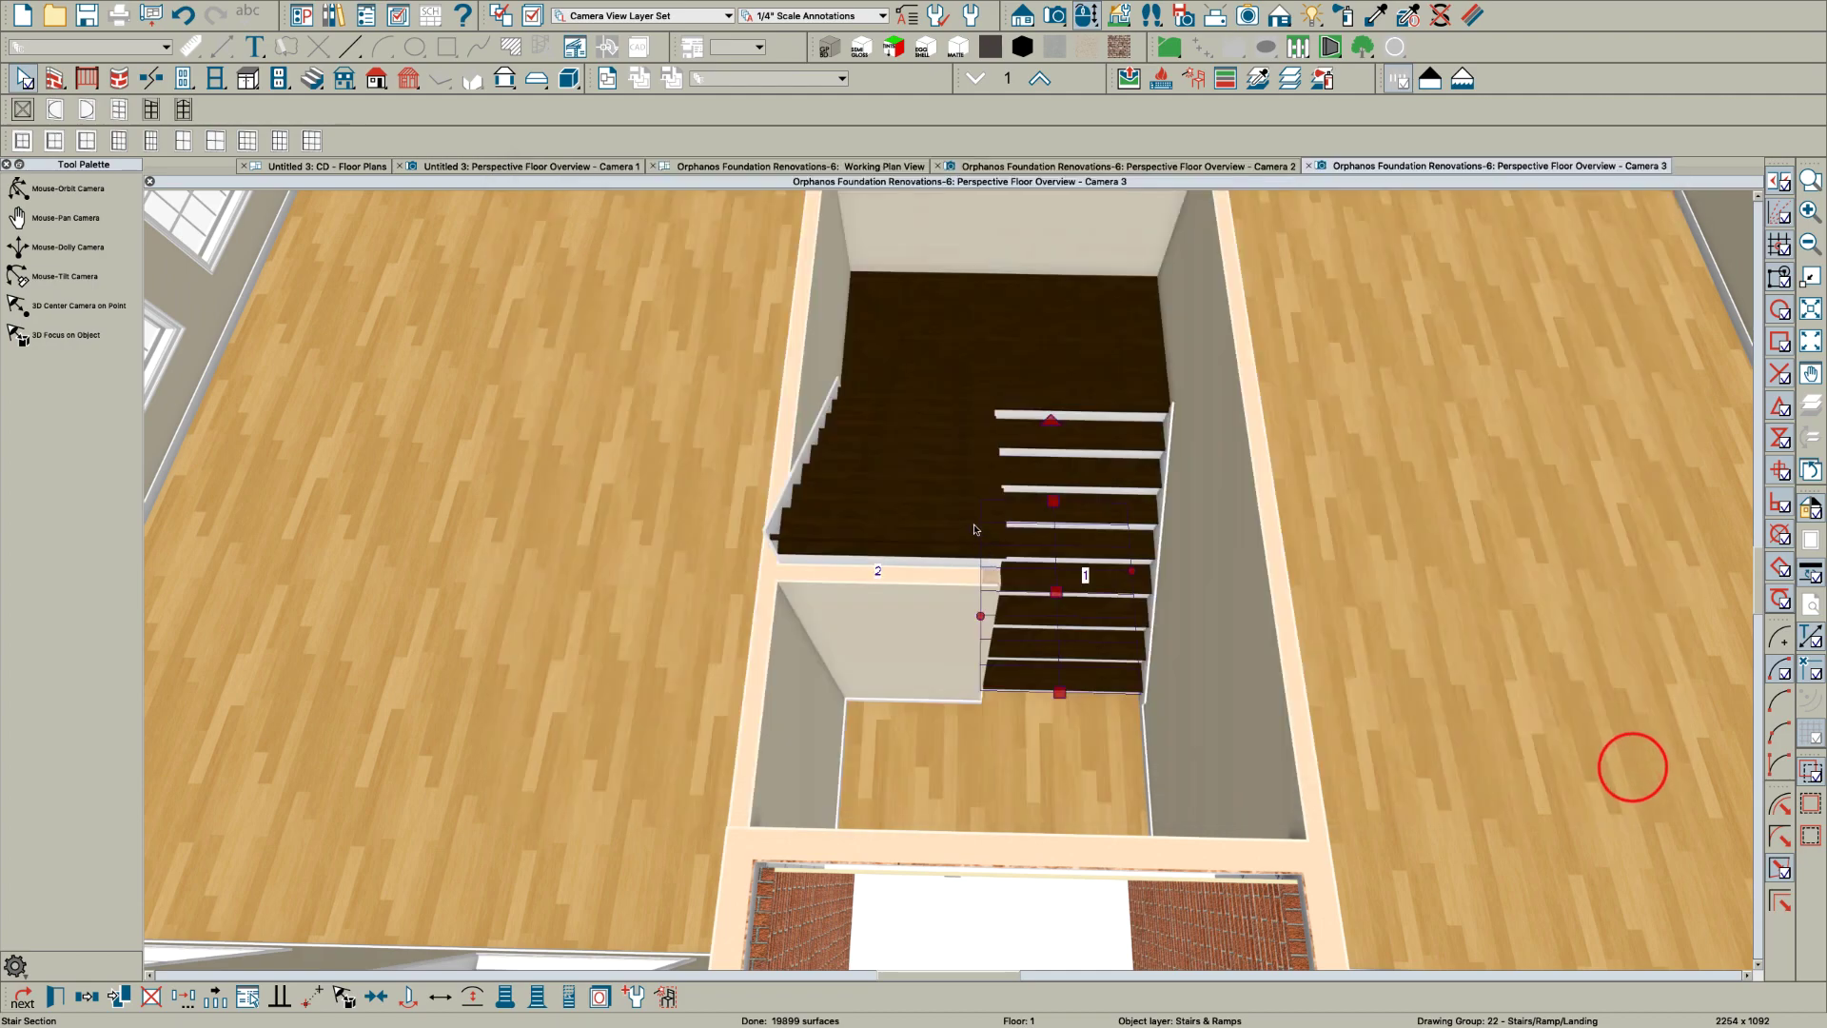
key("Escape")
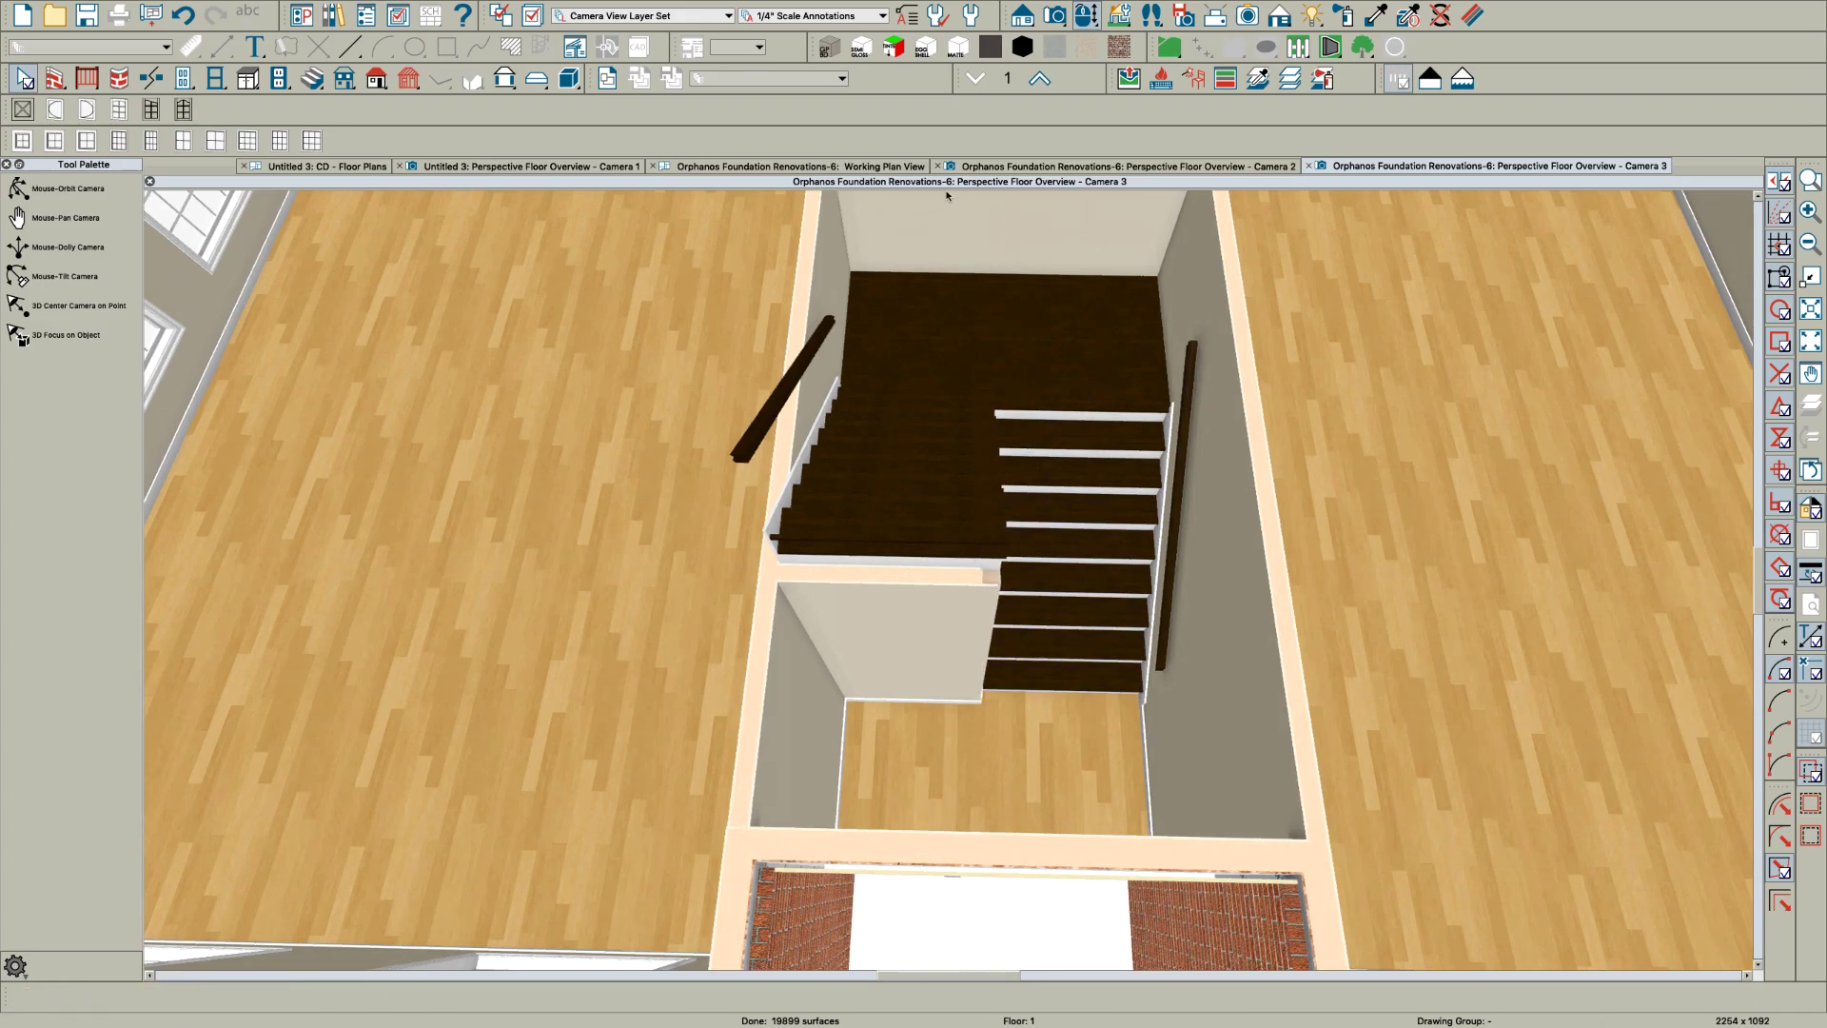
In the Working Plan View, draw a straight railing about 6'-8" long down the second flight, parallel to the enclosure wall
left_click(860, 168)
scroll(904, 389, "down", 8)
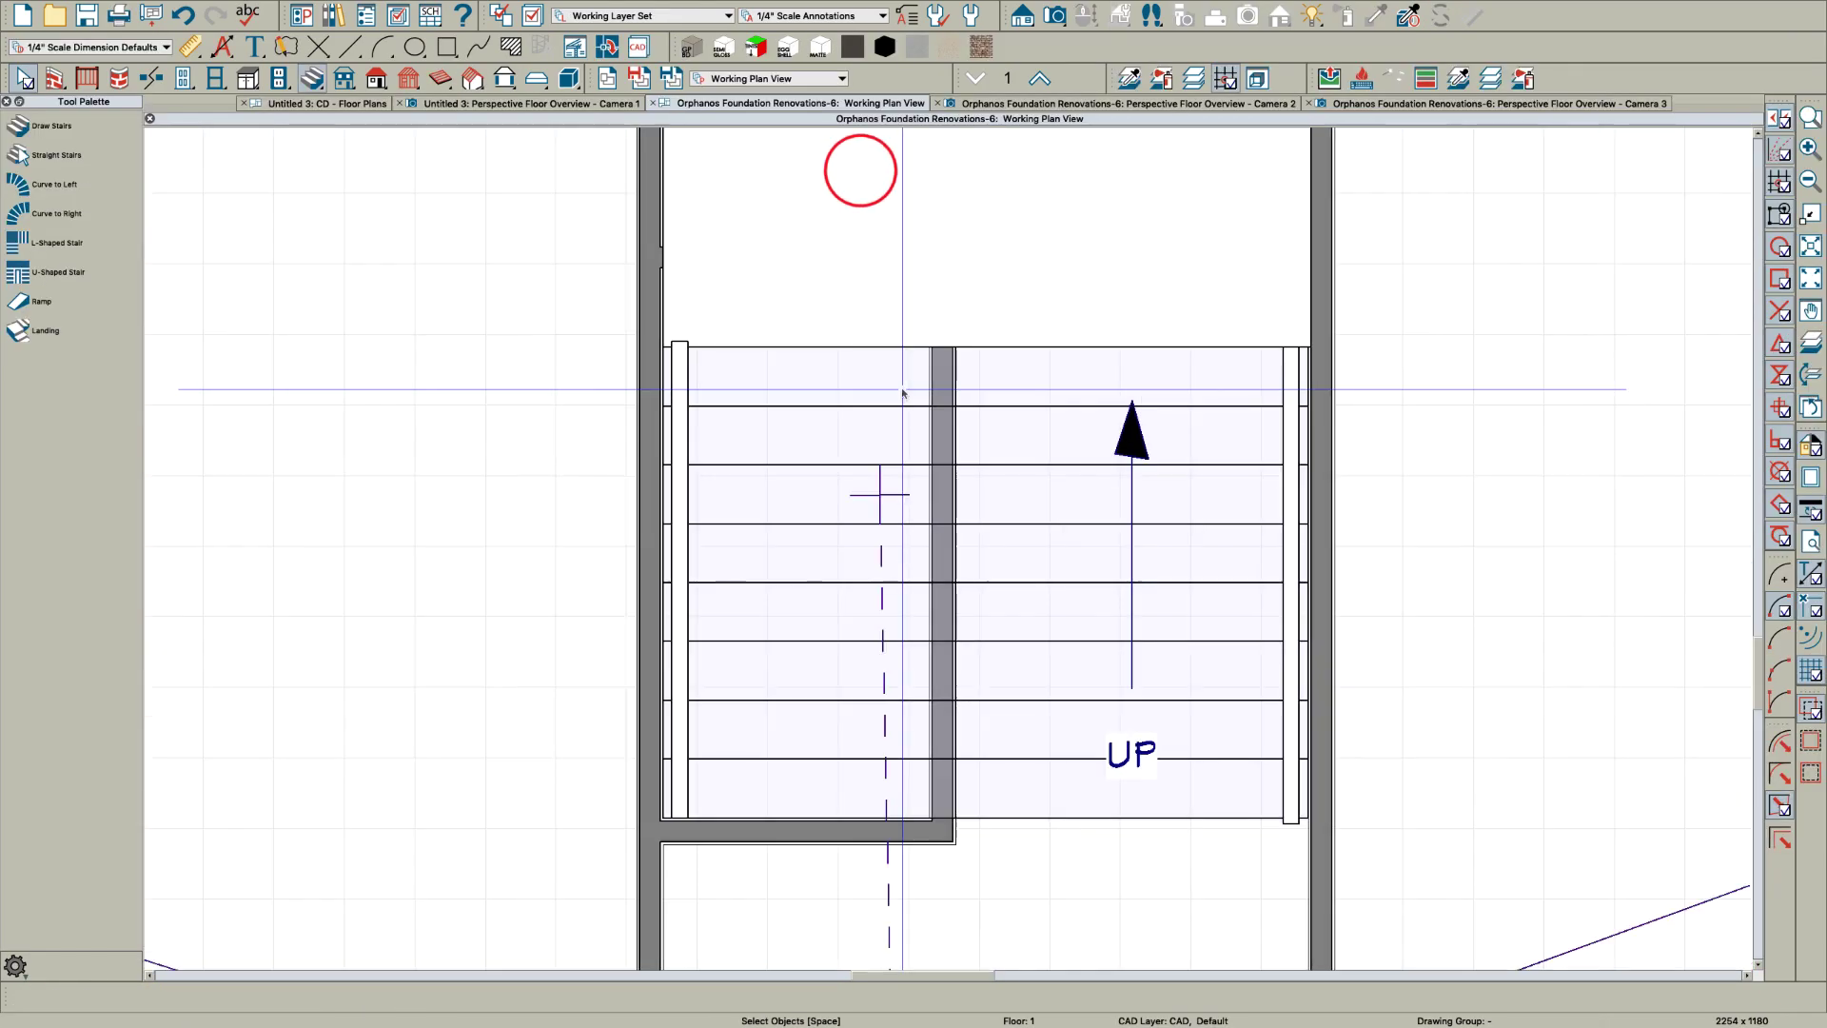
scroll(904, 374, "up", 4)
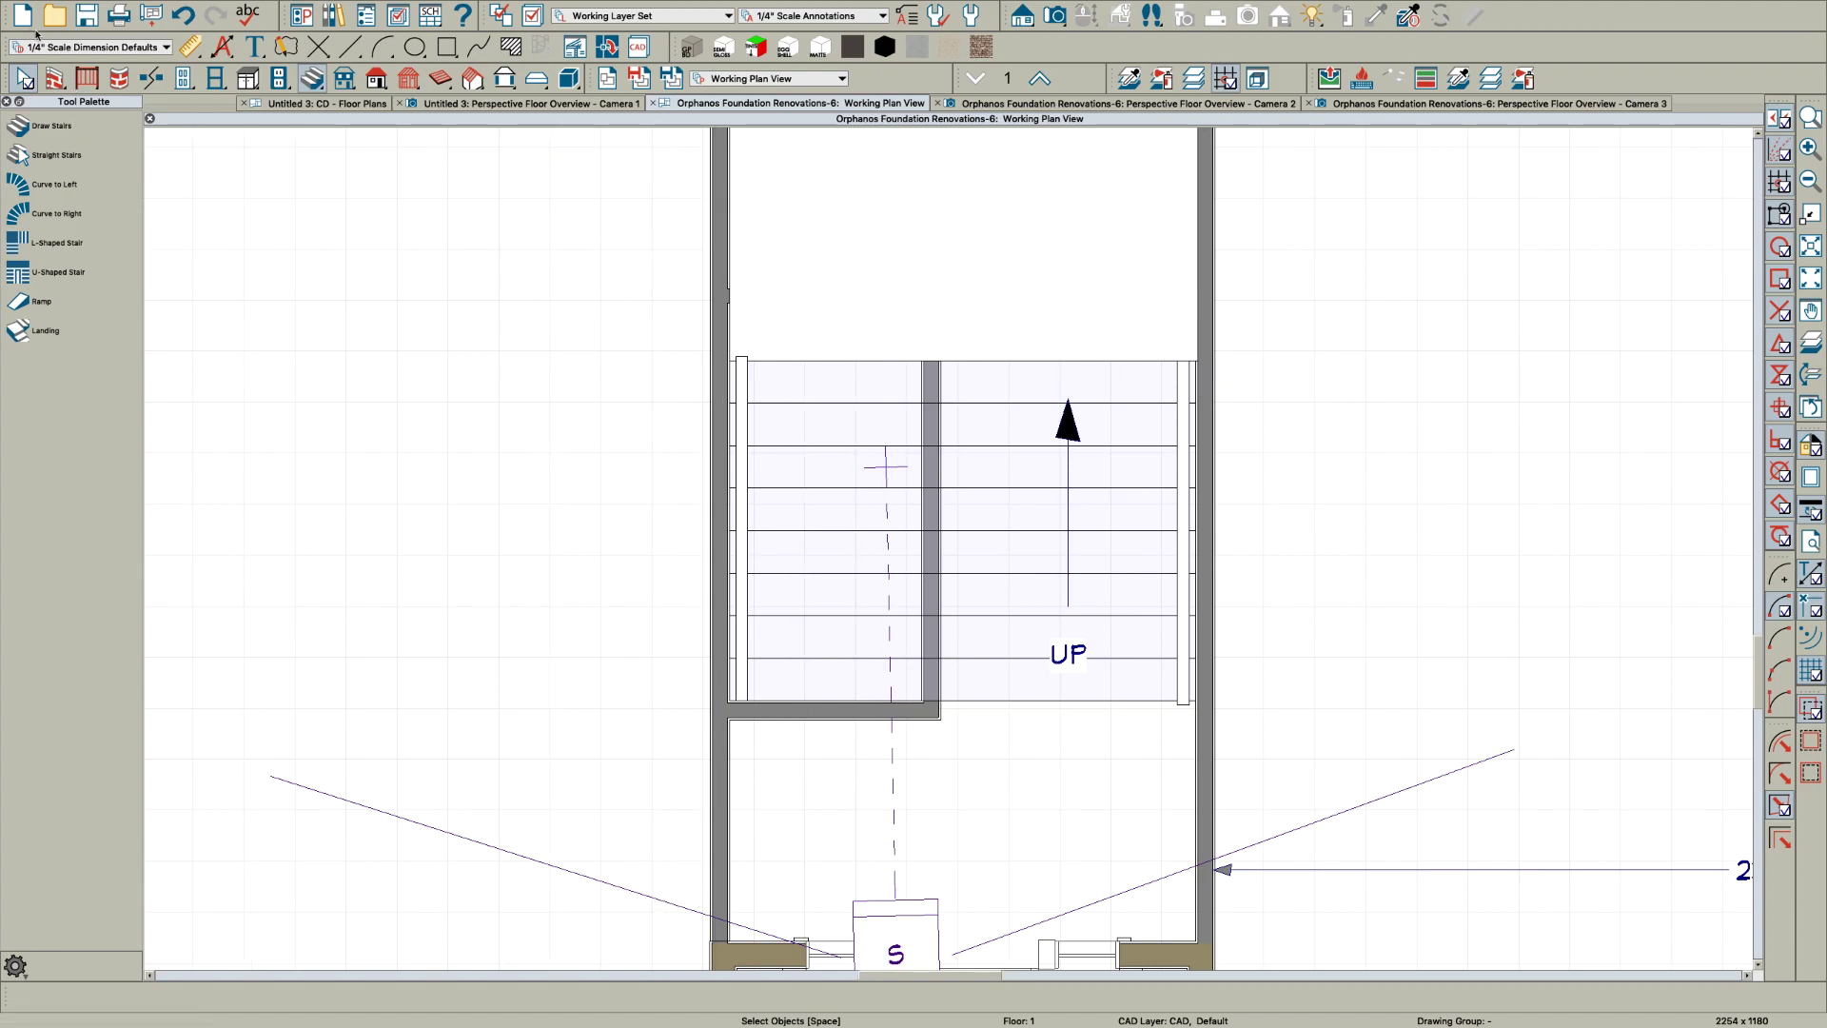
left_click(86, 80)
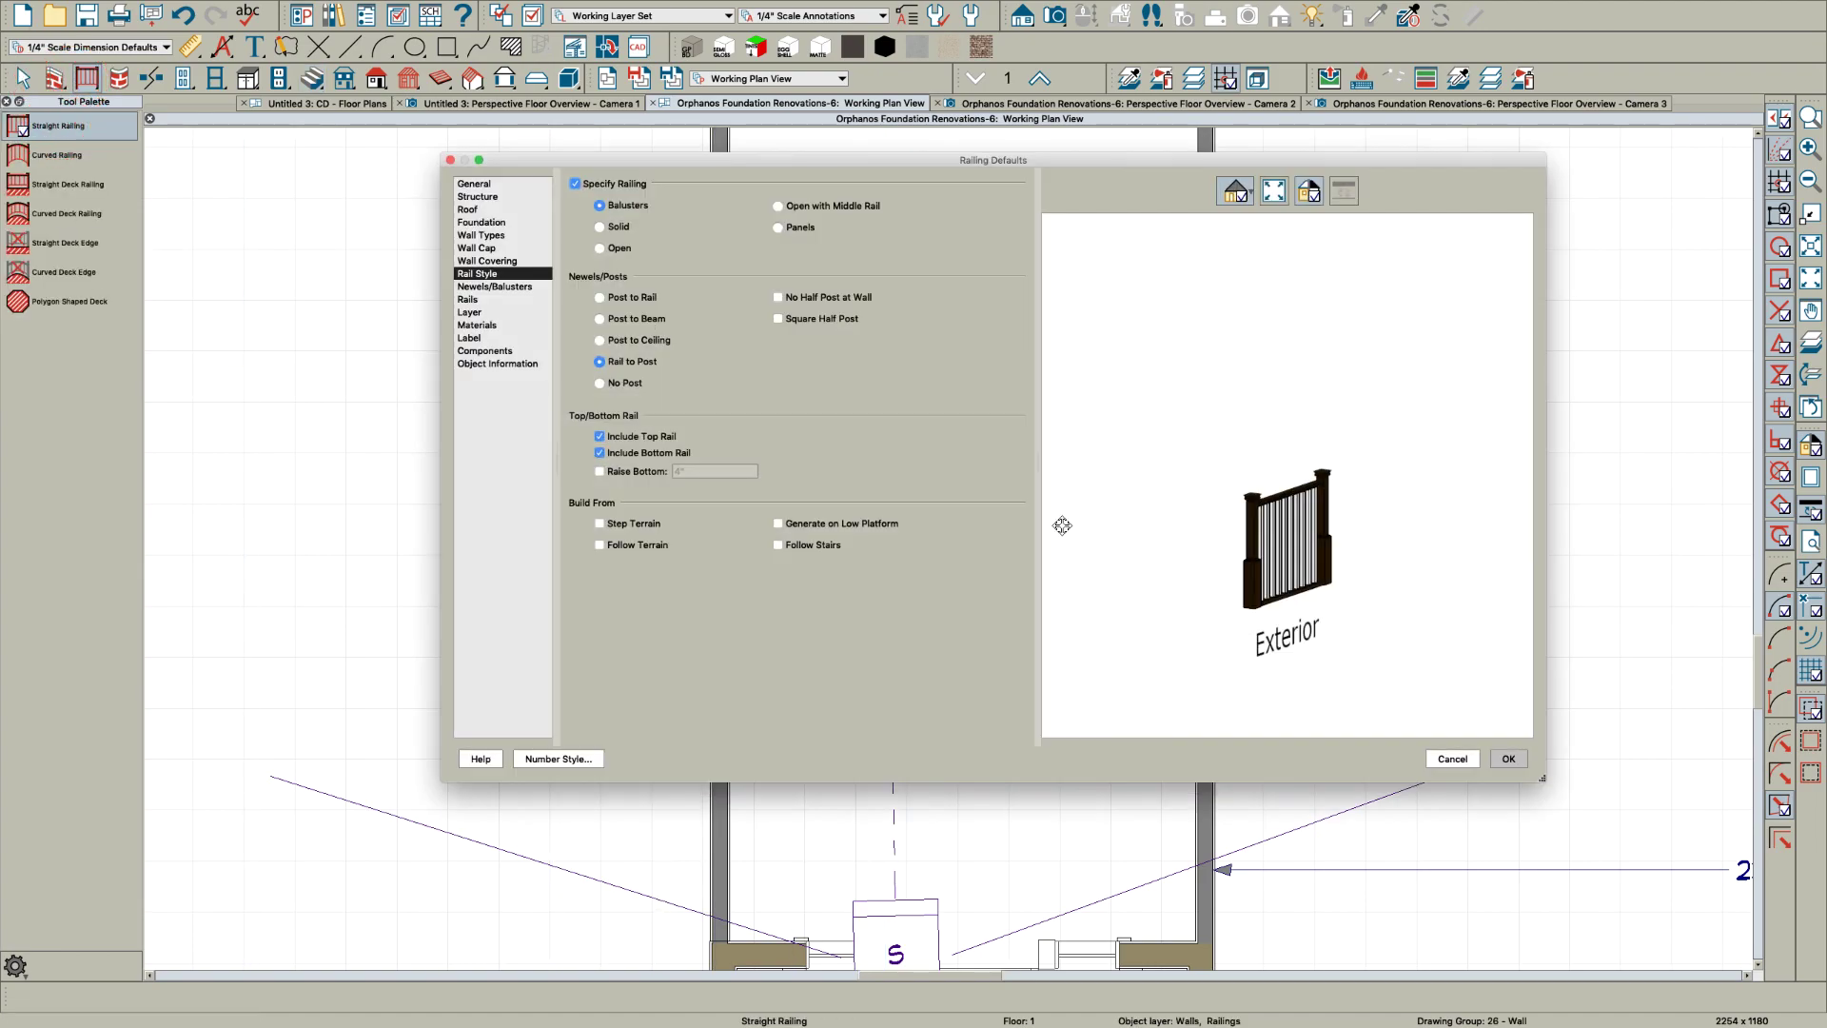
key("Return")
scroll(878, 414, "up", 2)
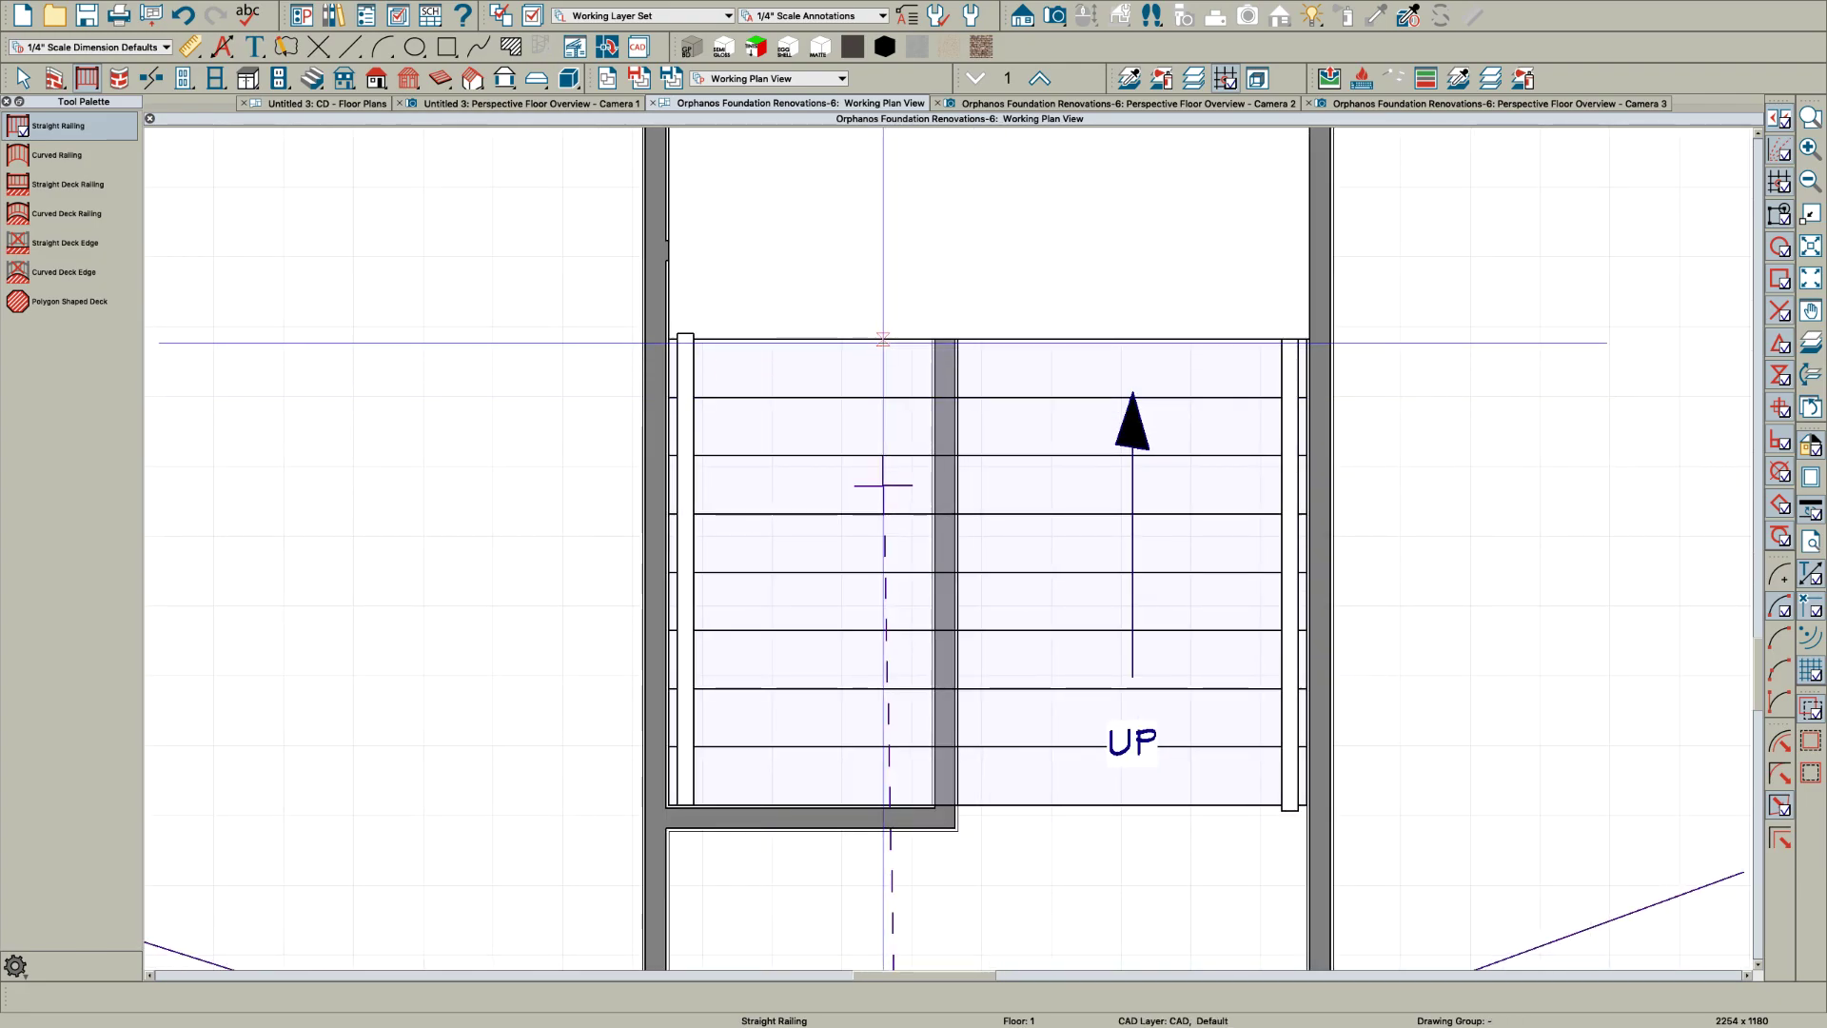
left_click_drag(838, 343, 824, 805)
key("space")
Set the new railing on the second flight to follow the stairs and exclude its bottom rail
left_click(826, 486)
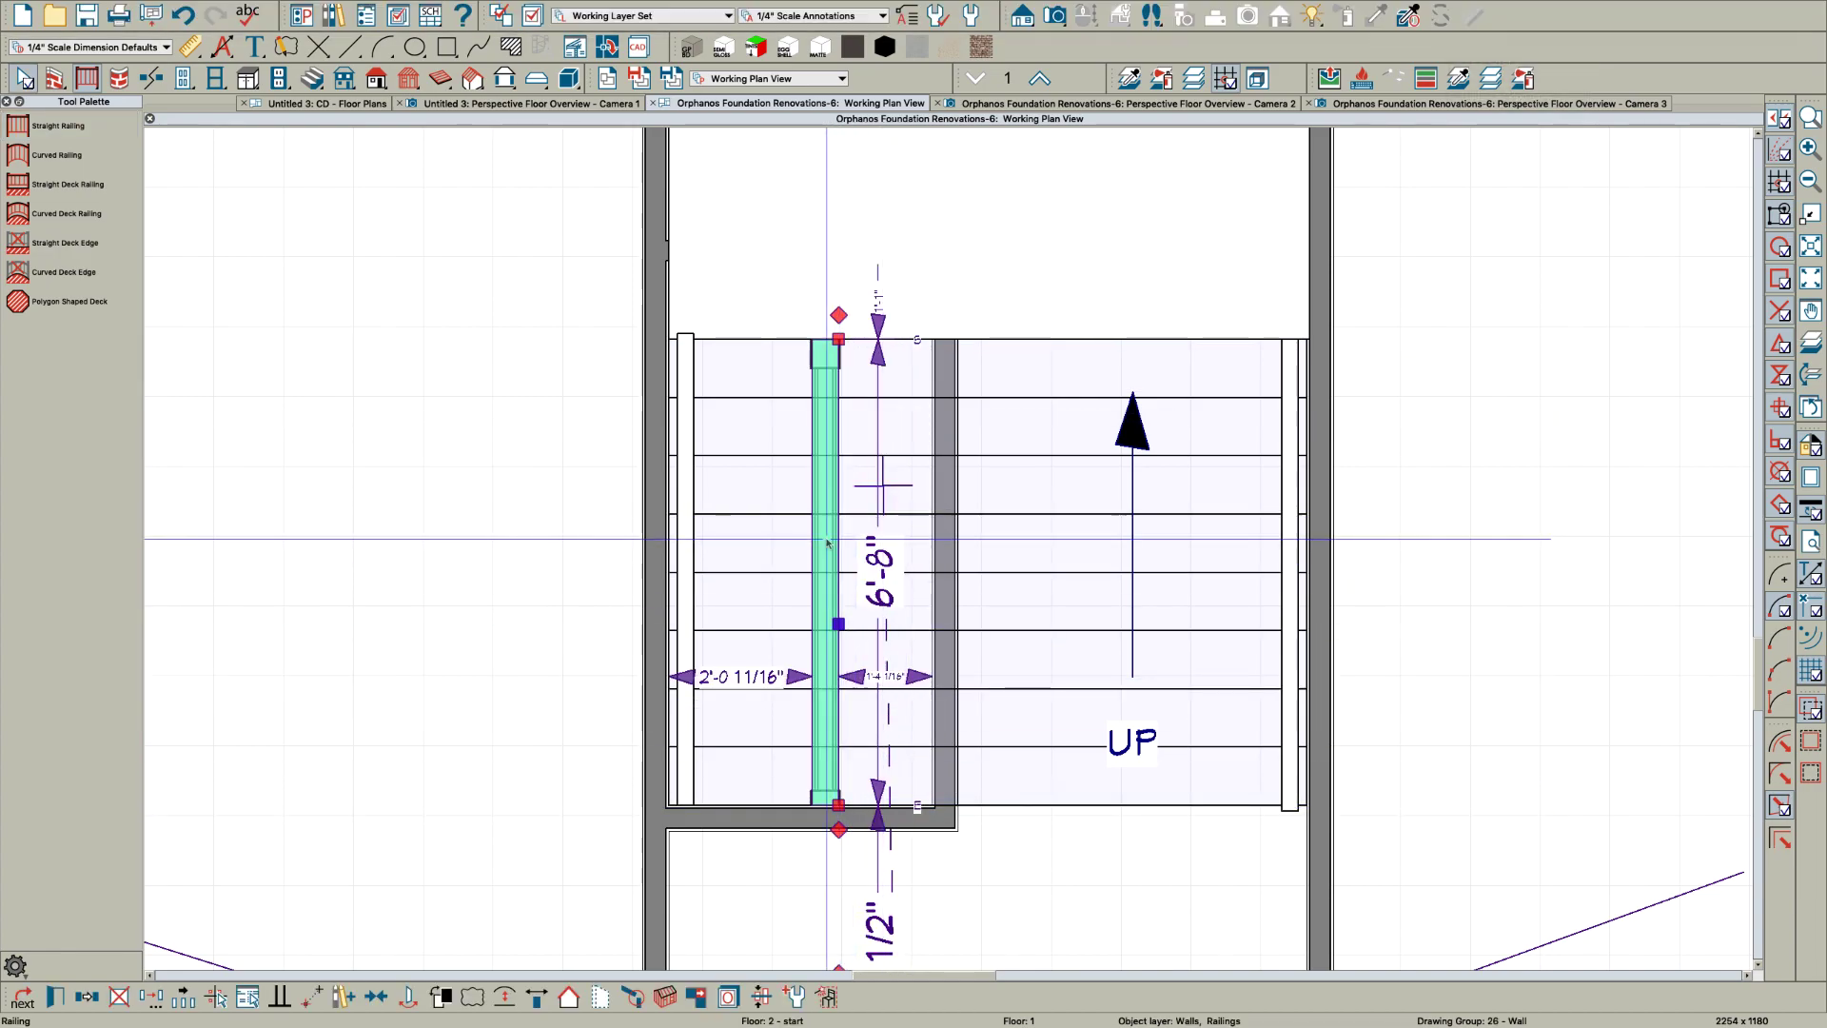
left_click(827, 544)
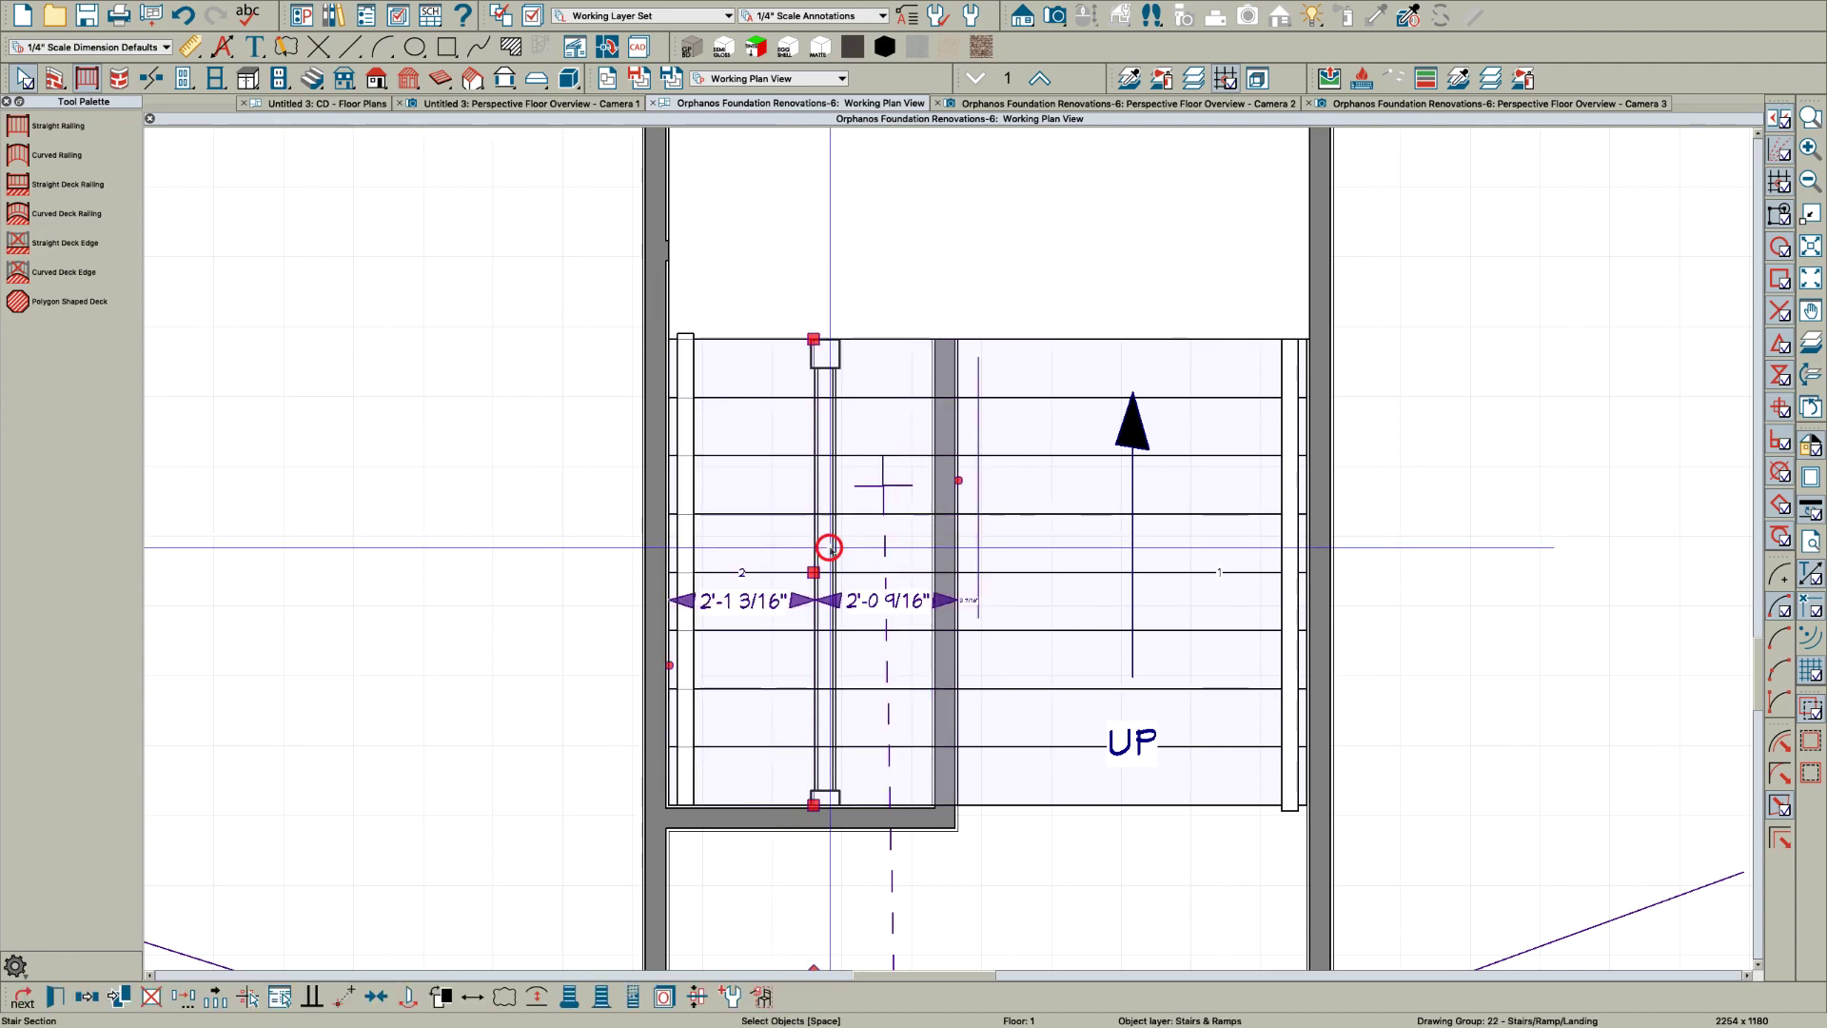
left_click(829, 550)
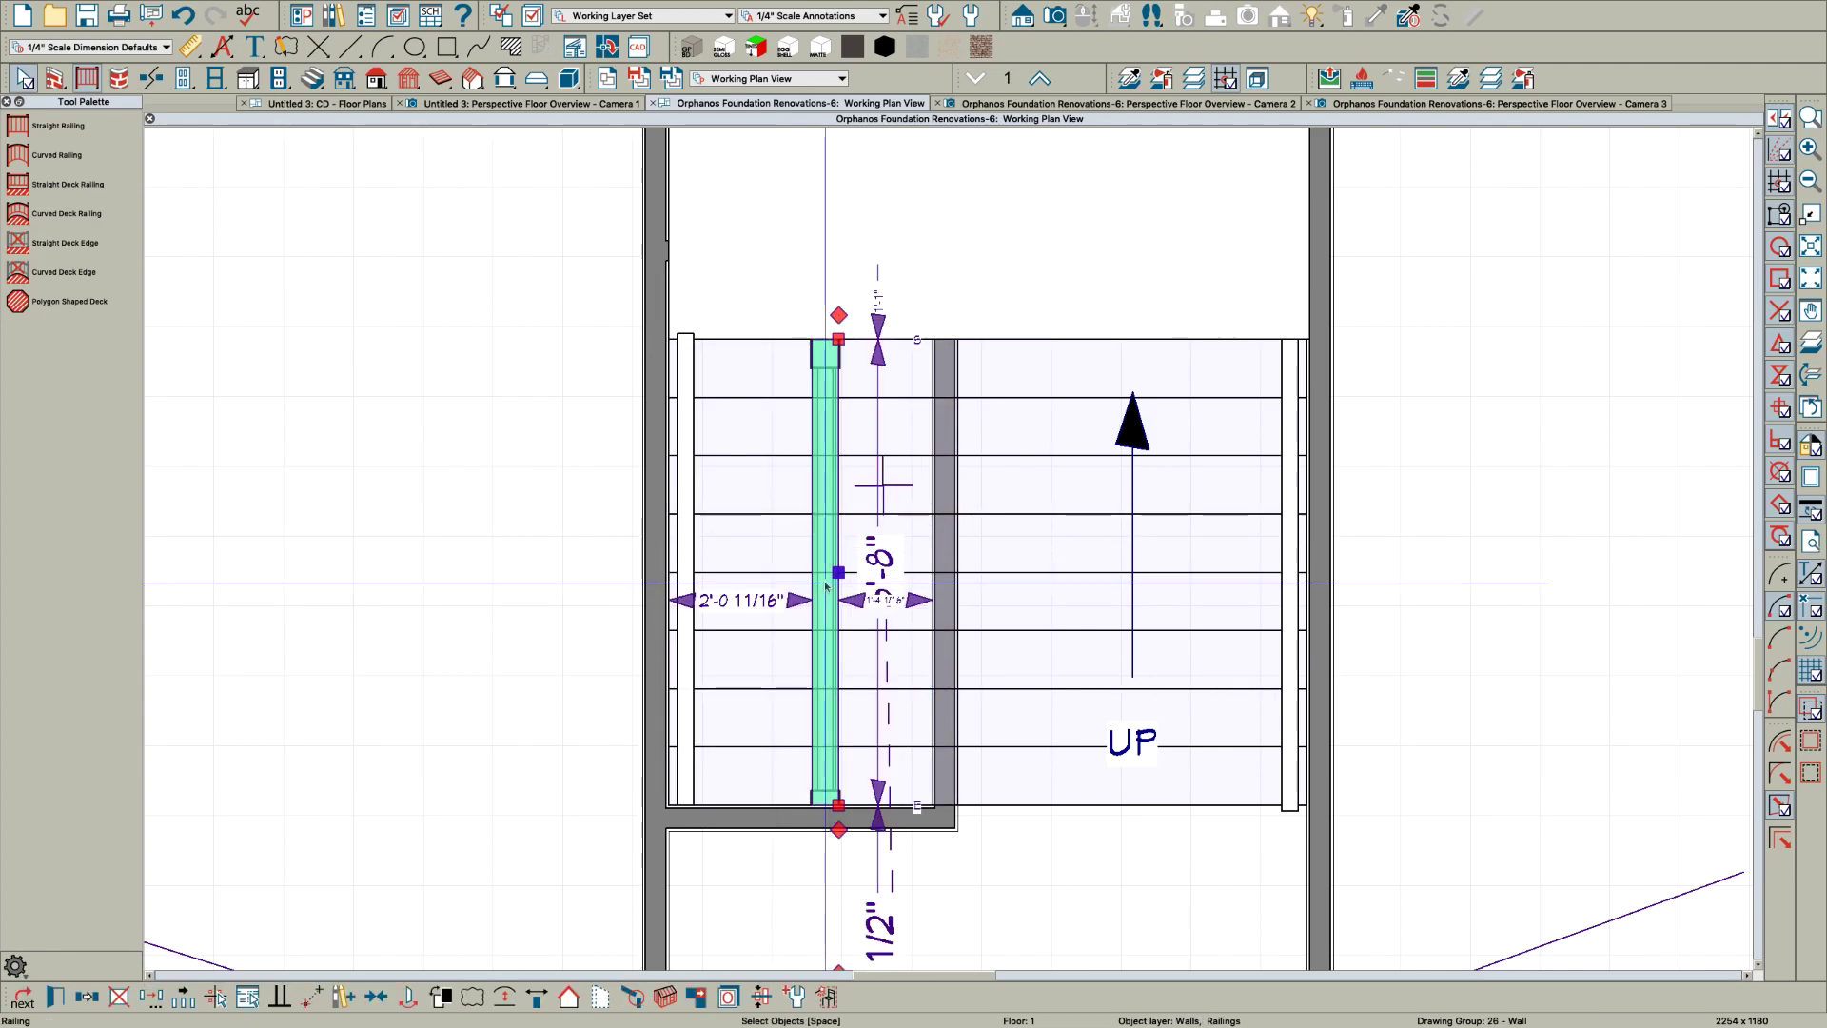
double_click(825, 587)
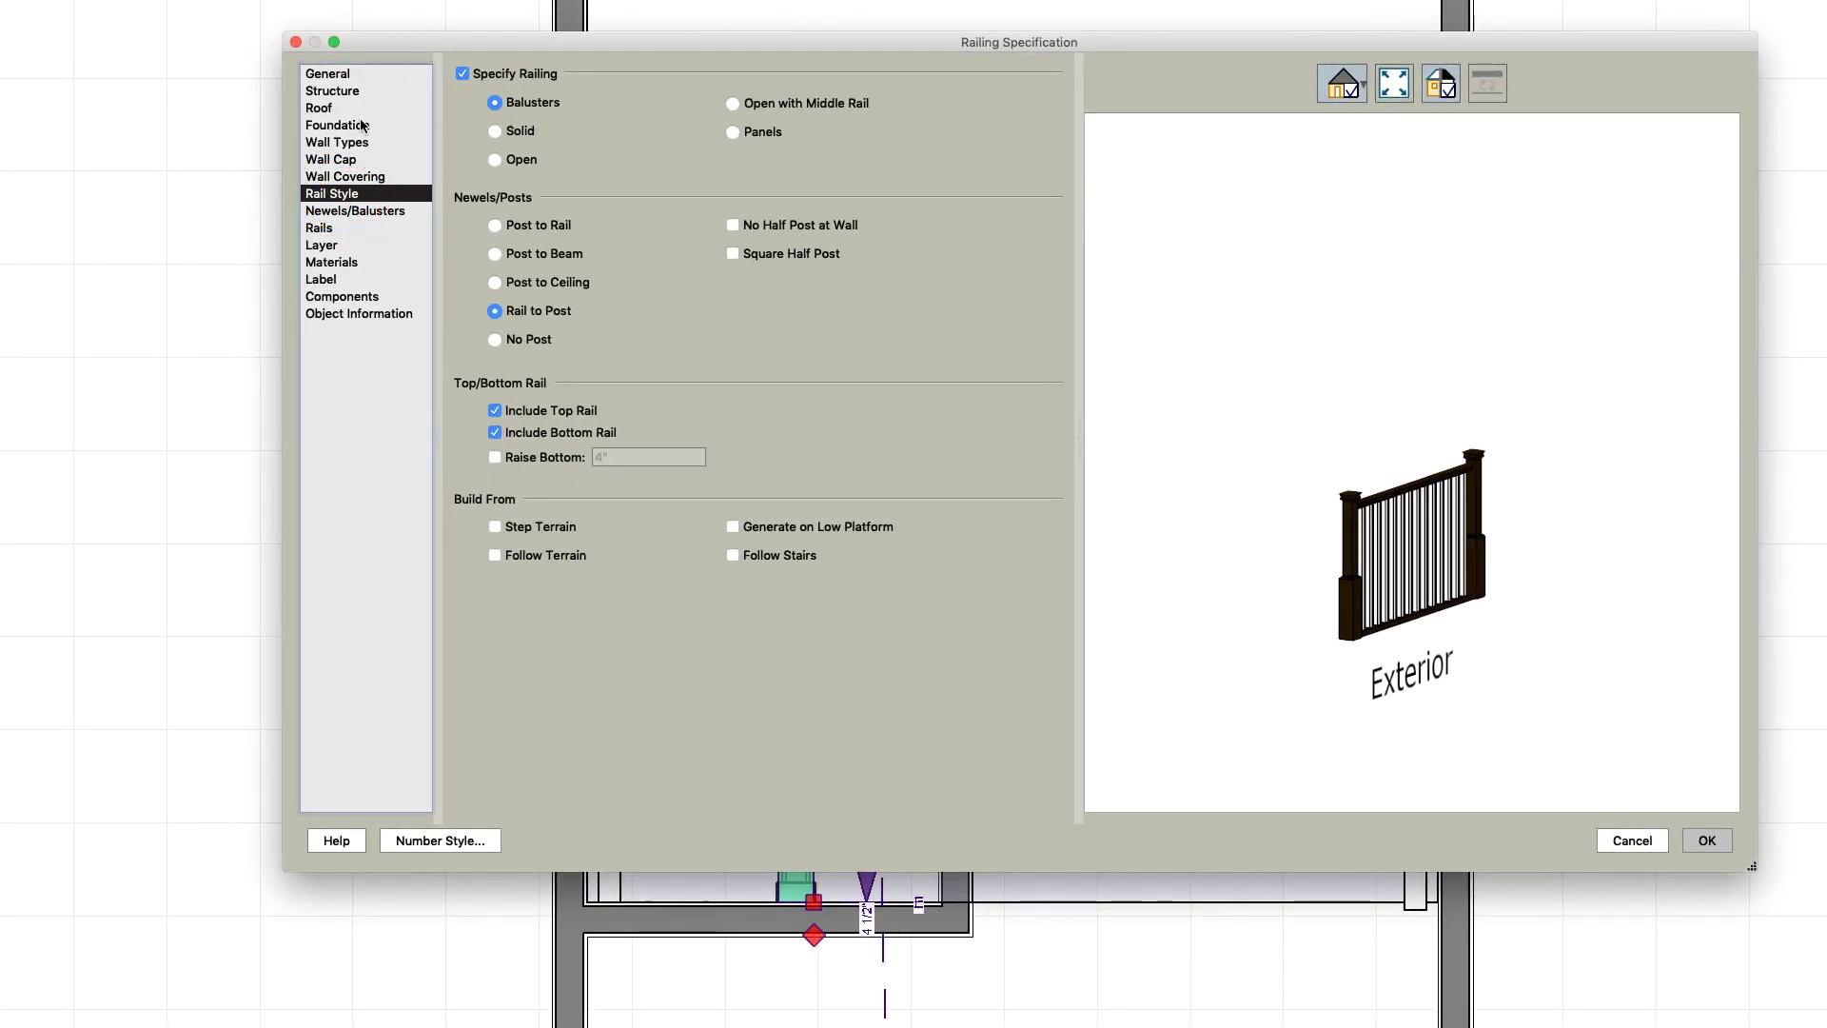
left_click(733, 555)
left_click(1707, 840)
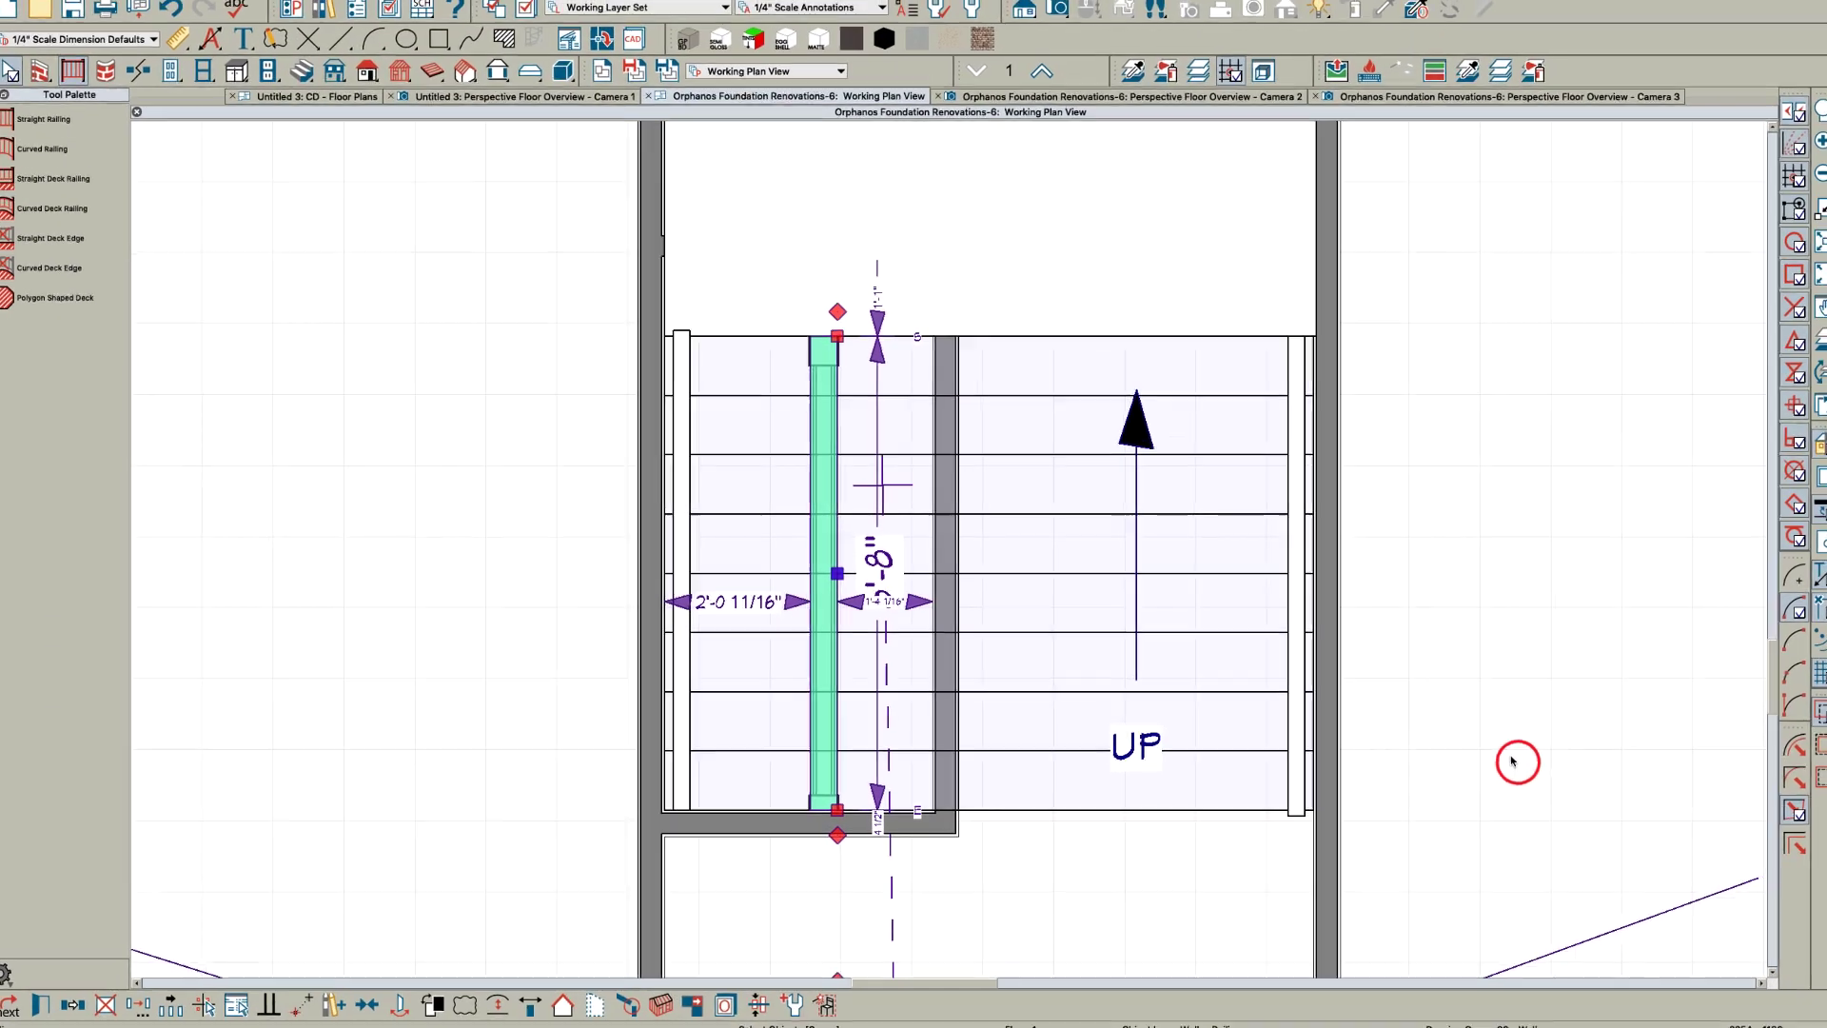
key("super+e")
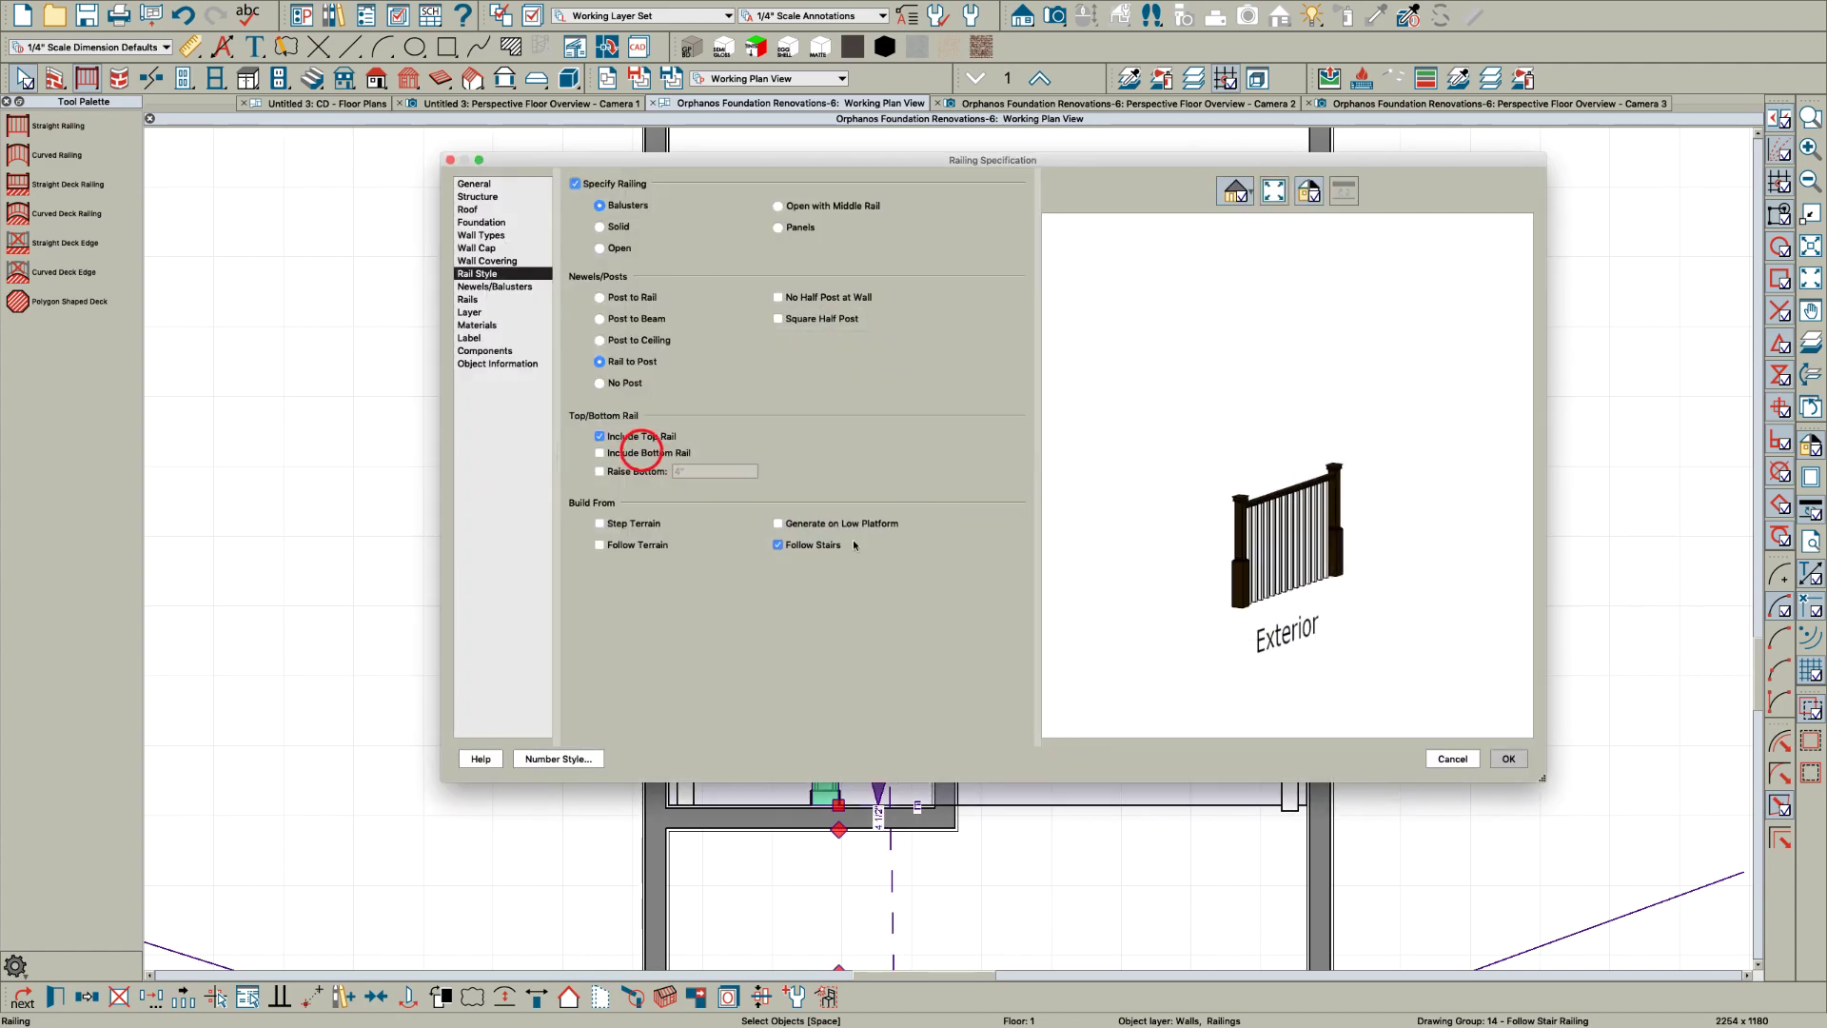
left_click(1521, 758)
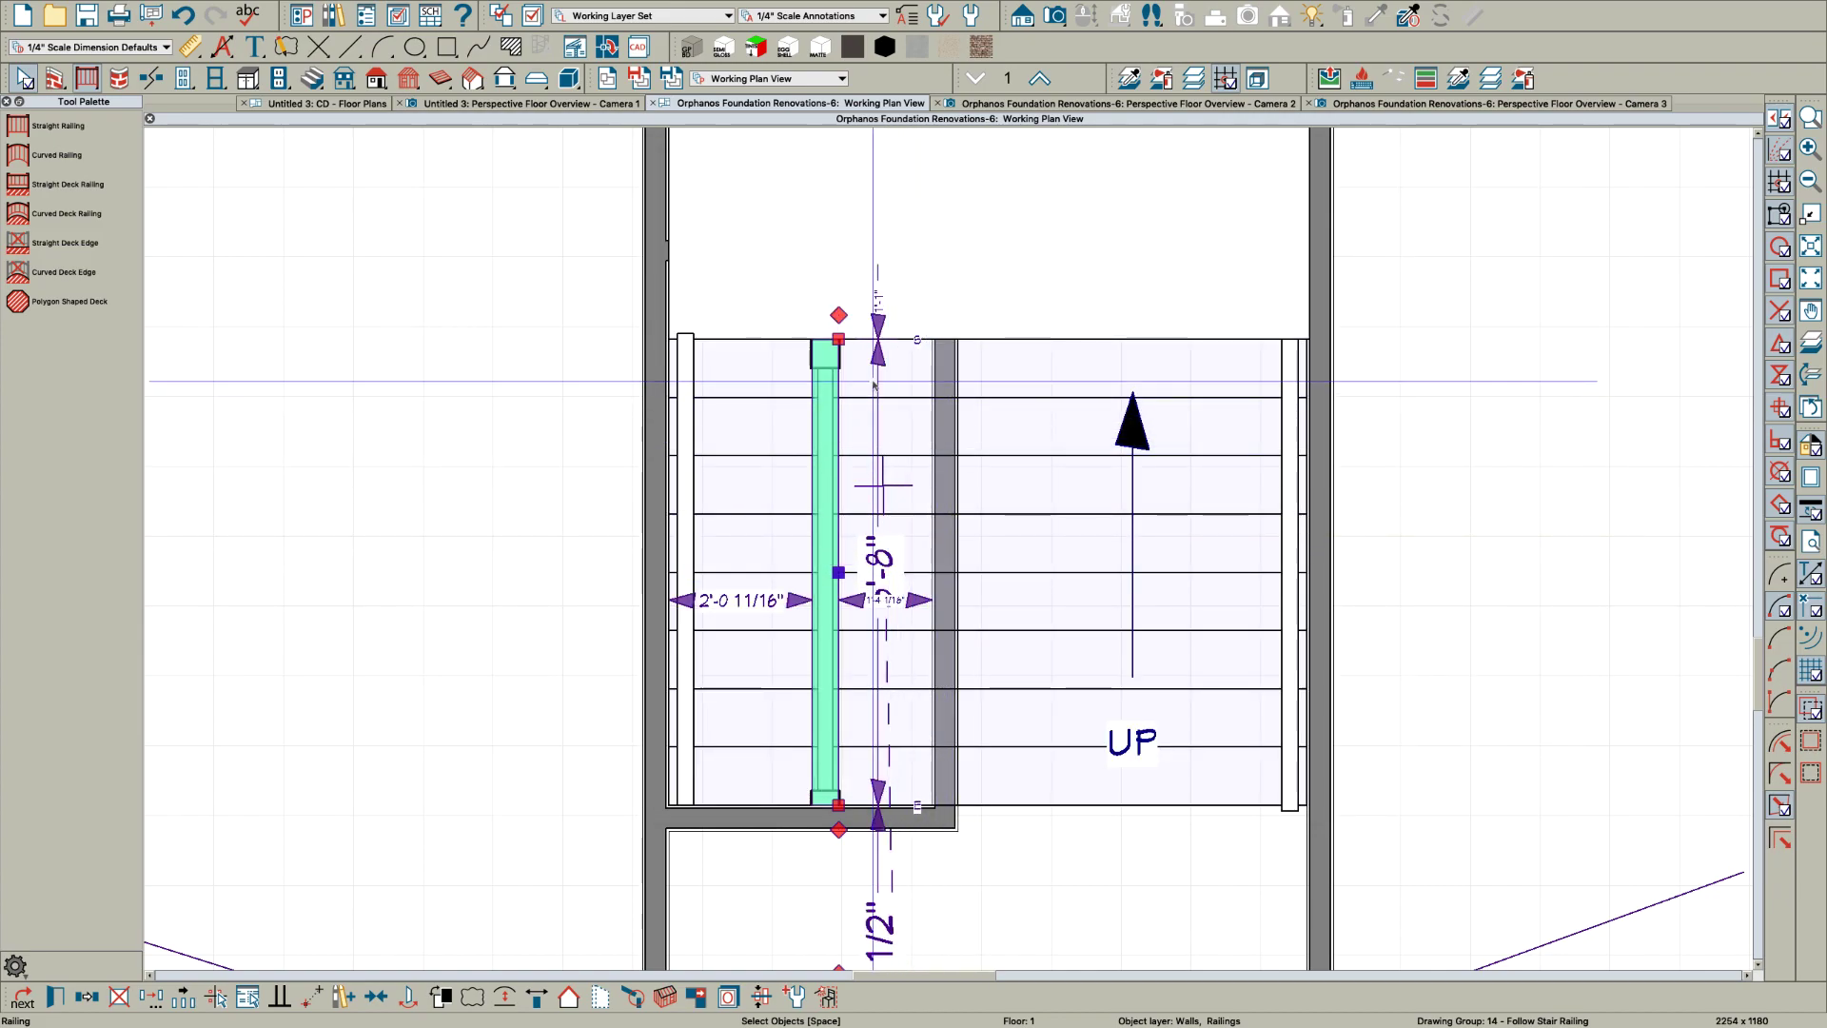
Examine the new railing on the staircase in the Camera 3 floor overview
left_click(1426, 104)
left_click_drag(935, 463, 875, 477)
middle_click_drag(875, 477, 875, 473)
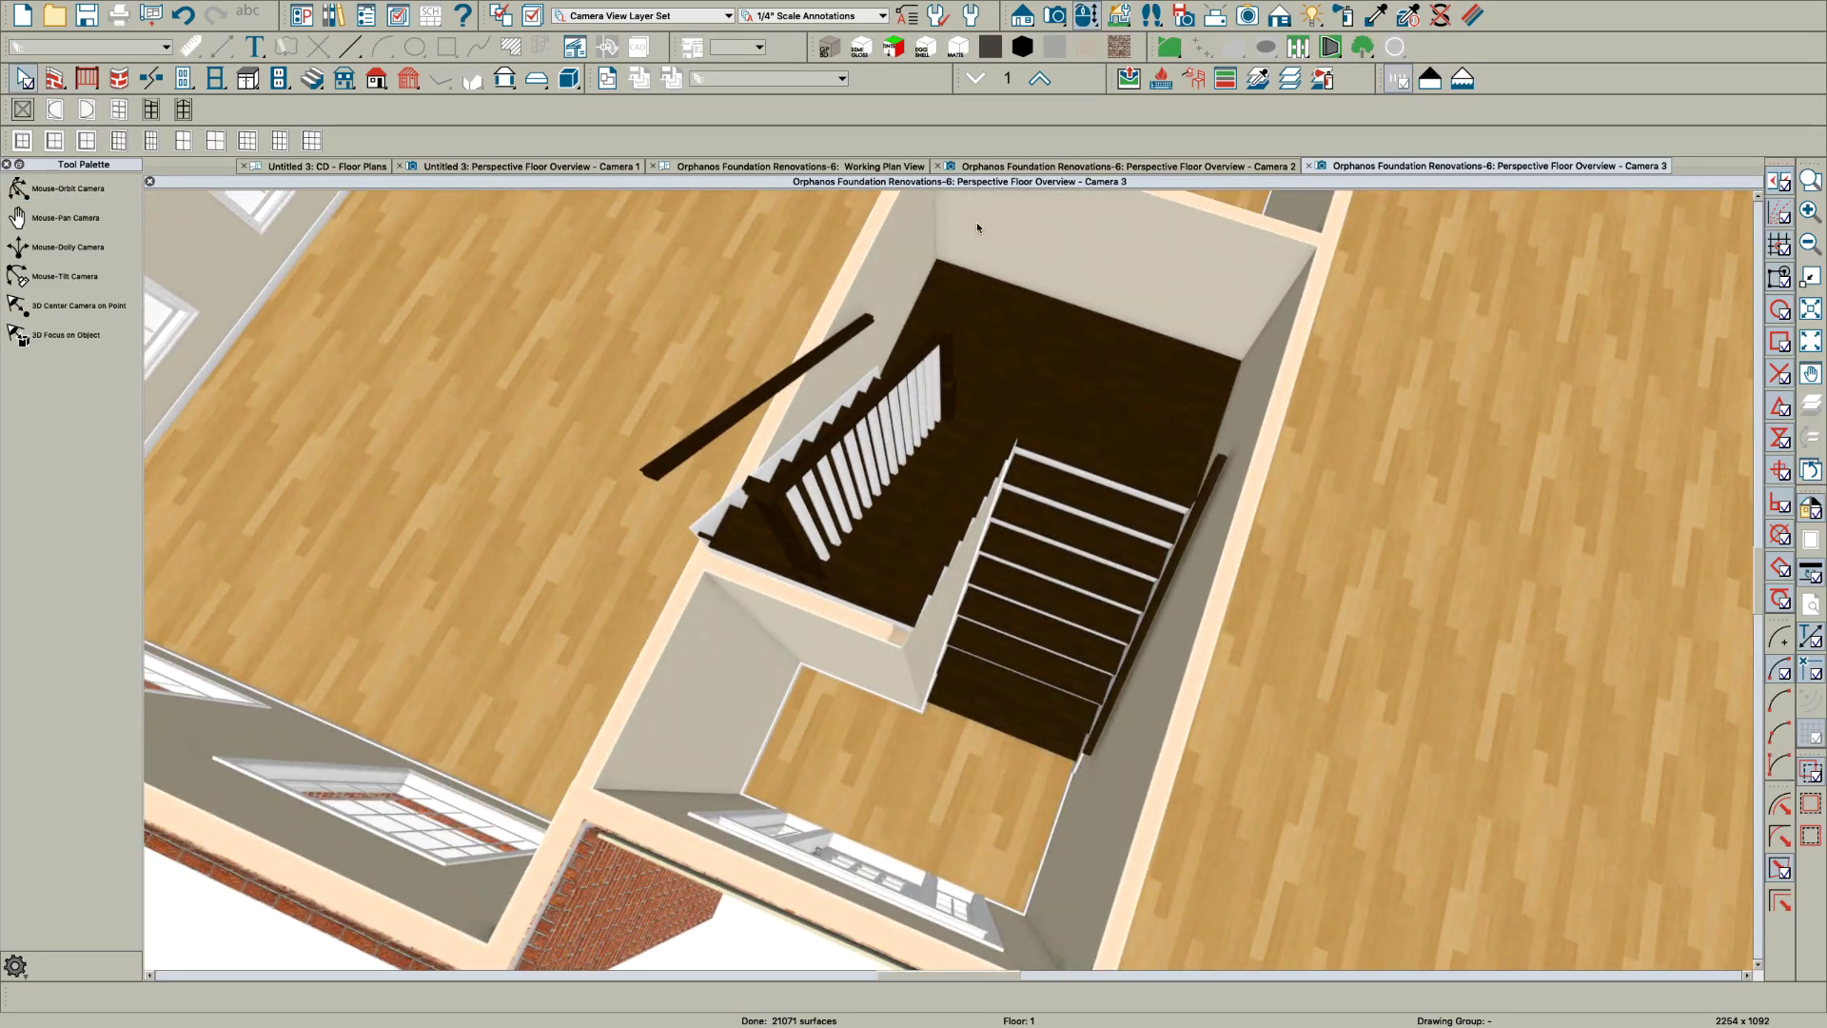
In the Working Plan View, move the railing across the second flight against the enclosure wall, 3'-4 3/4" from the opposite hallway wall
left_click(877, 167)
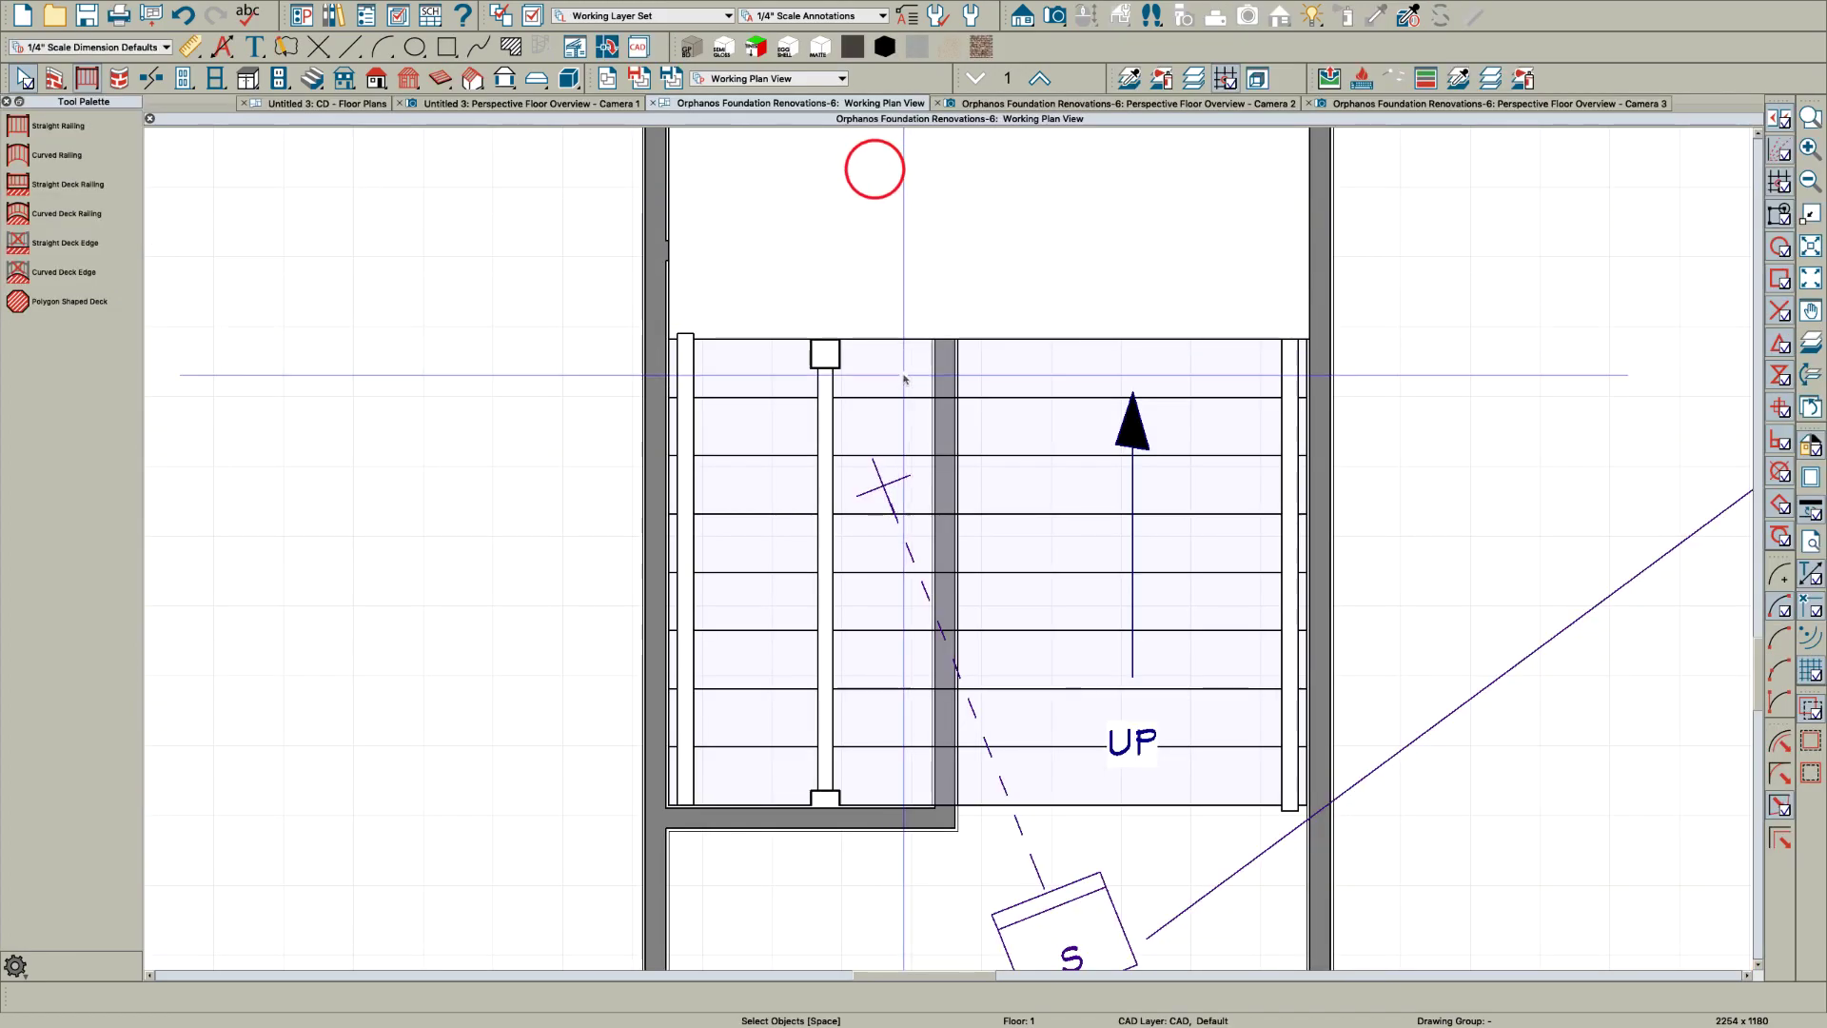
left_click(822, 447)
left_click_drag(839, 455, 930, 460)
scroll(964, 460, "up", 2)
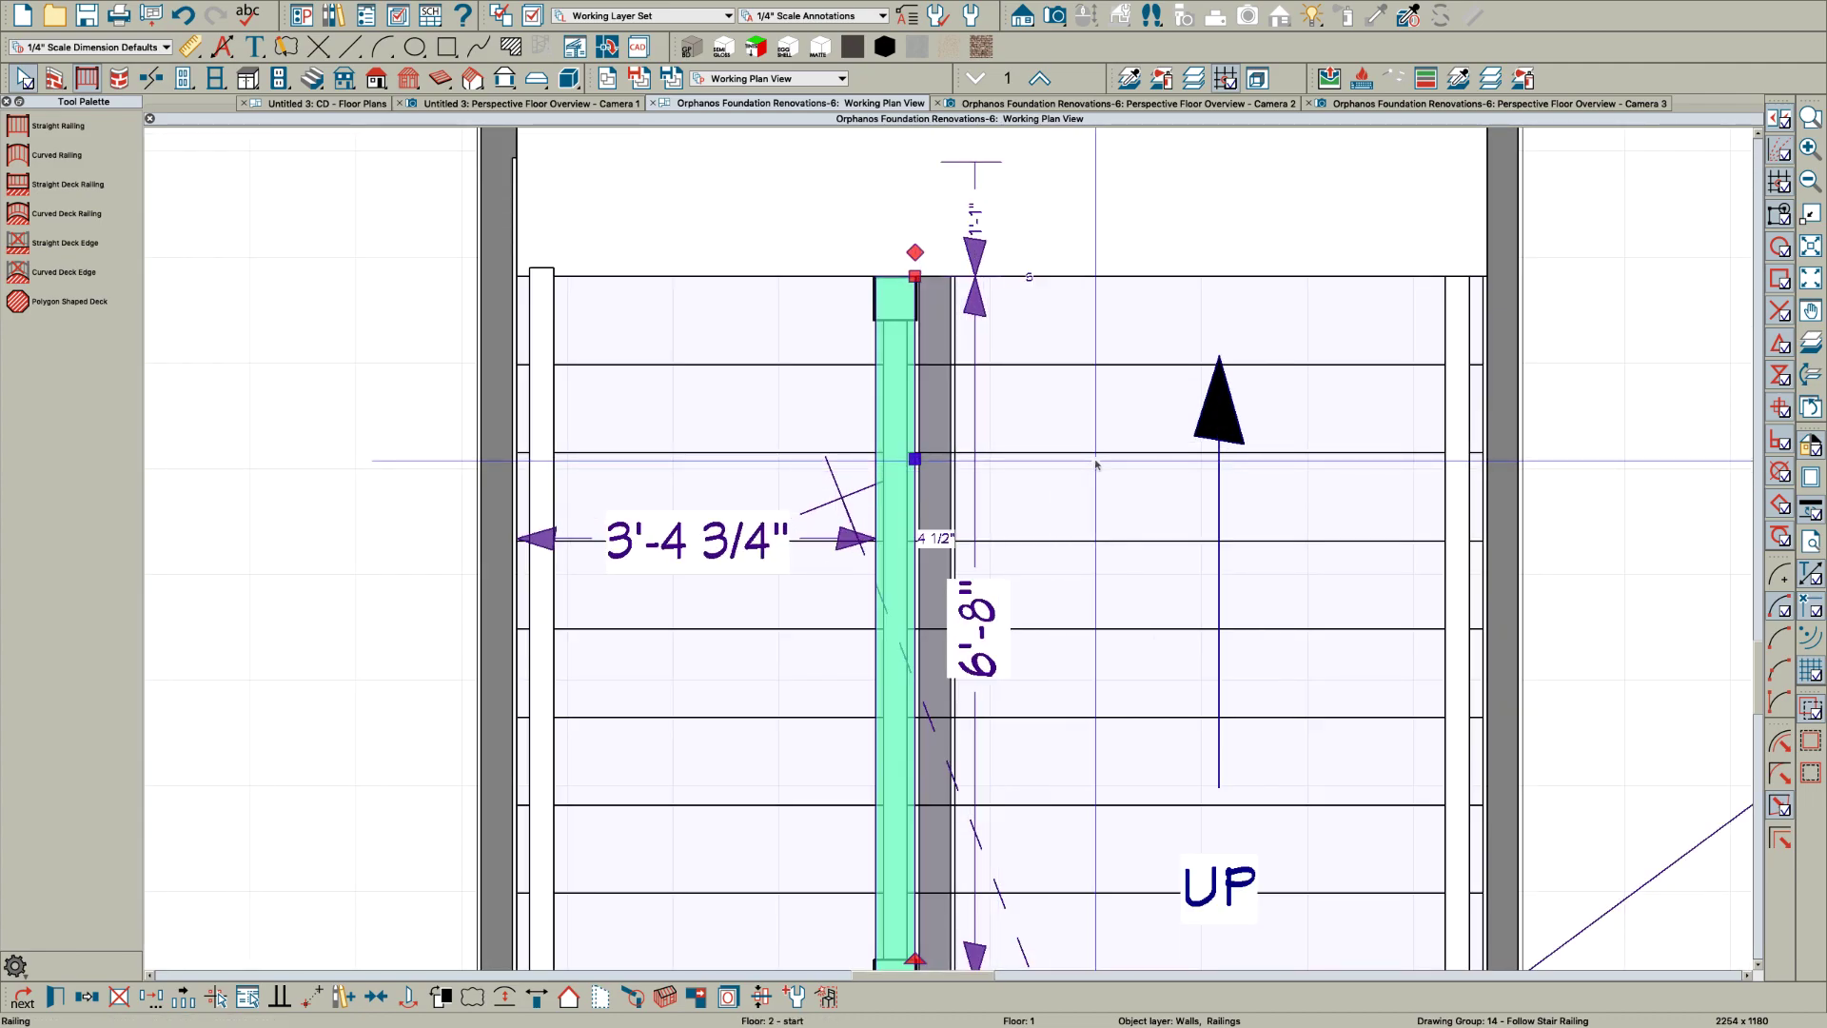
Try to shift the railing the rest of the way onto the enclosure wall
scroll(965, 457, "up", 2)
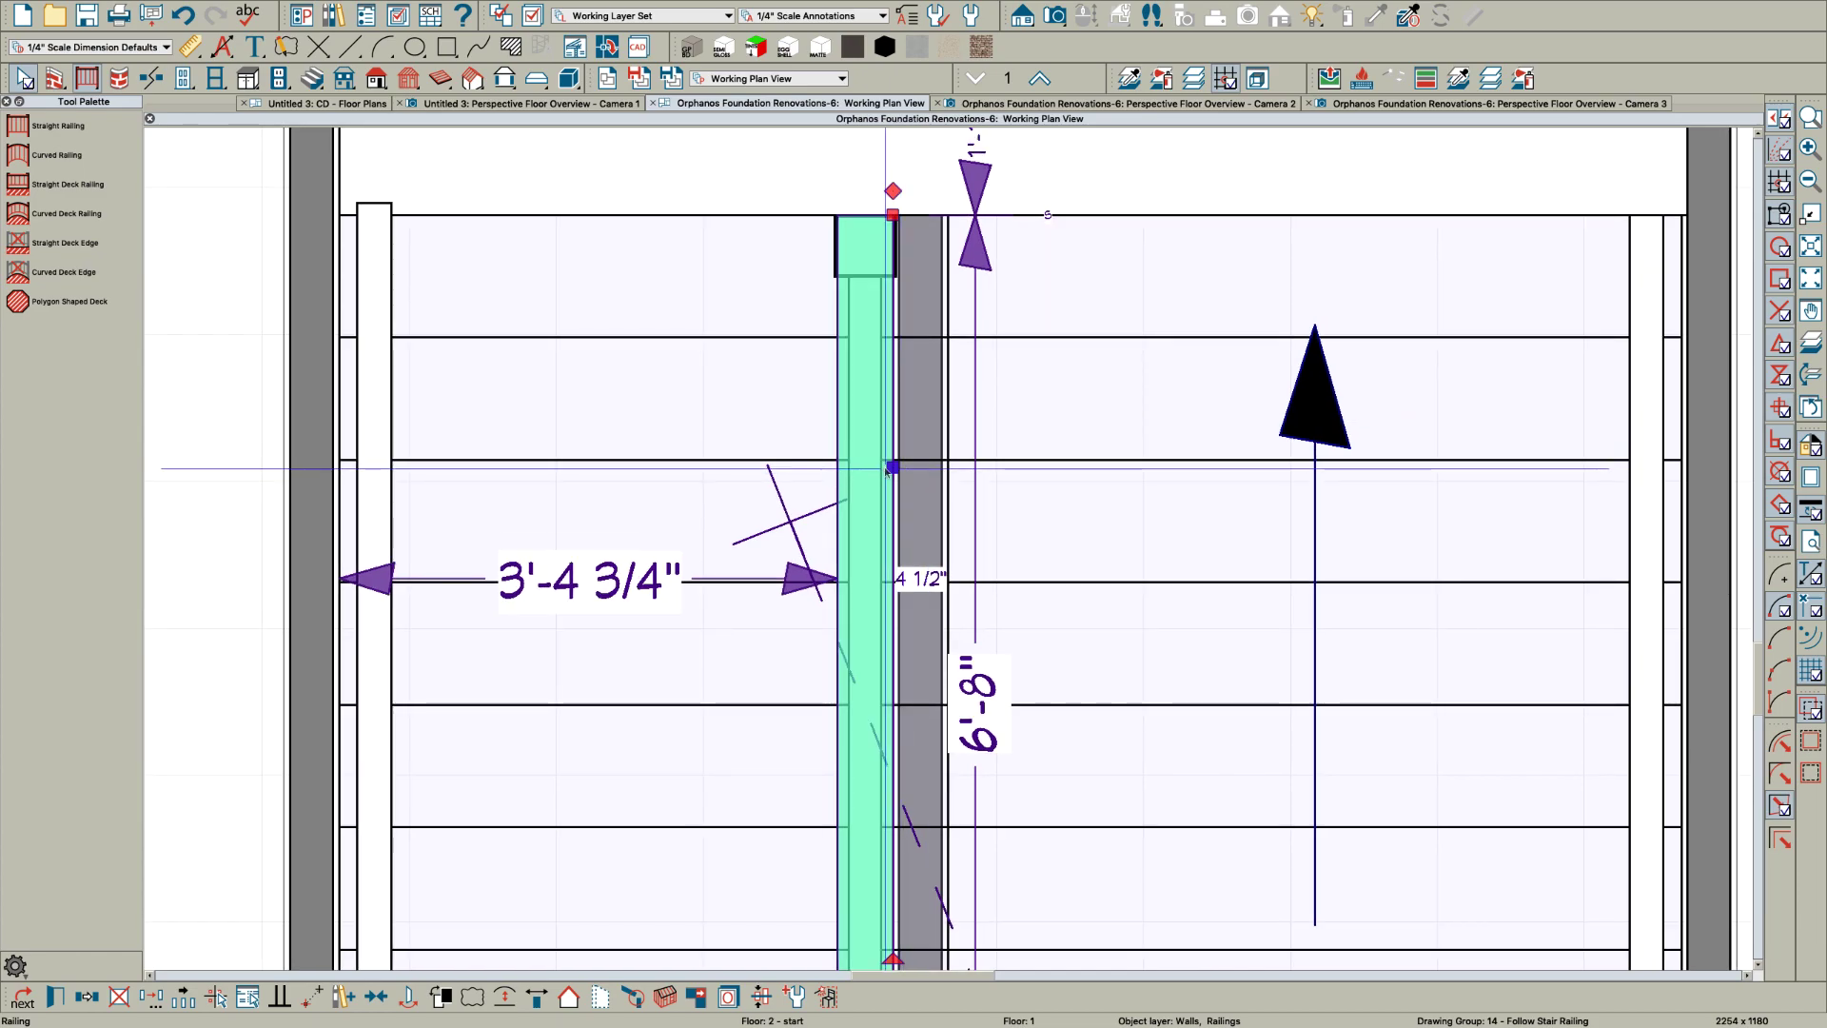
mouse_move(887, 468)
left_mouse_down()
mouse_move(923, 468)
mouse_move(904, 471)
left_mouse_up()
key("Escape")
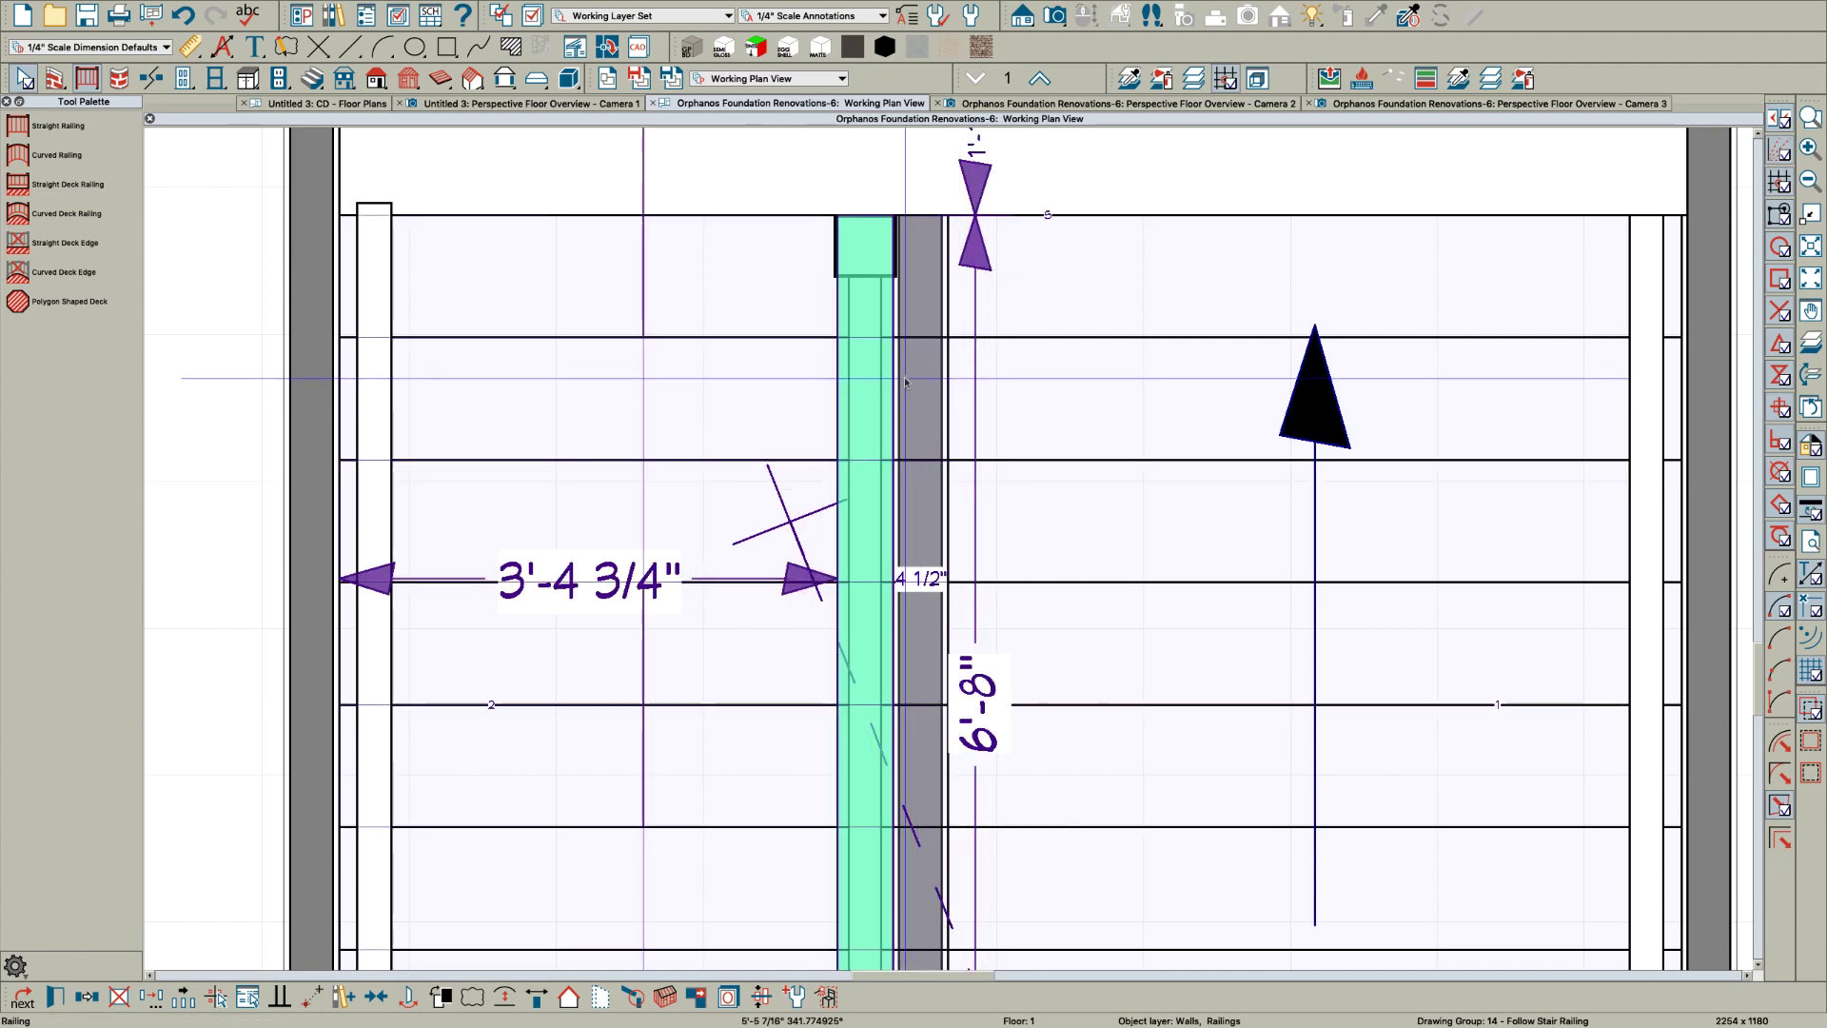
scroll(904, 473, "down", 3)
scroll(915, 542, "up", 1)
scroll(916, 542, "up", 1)
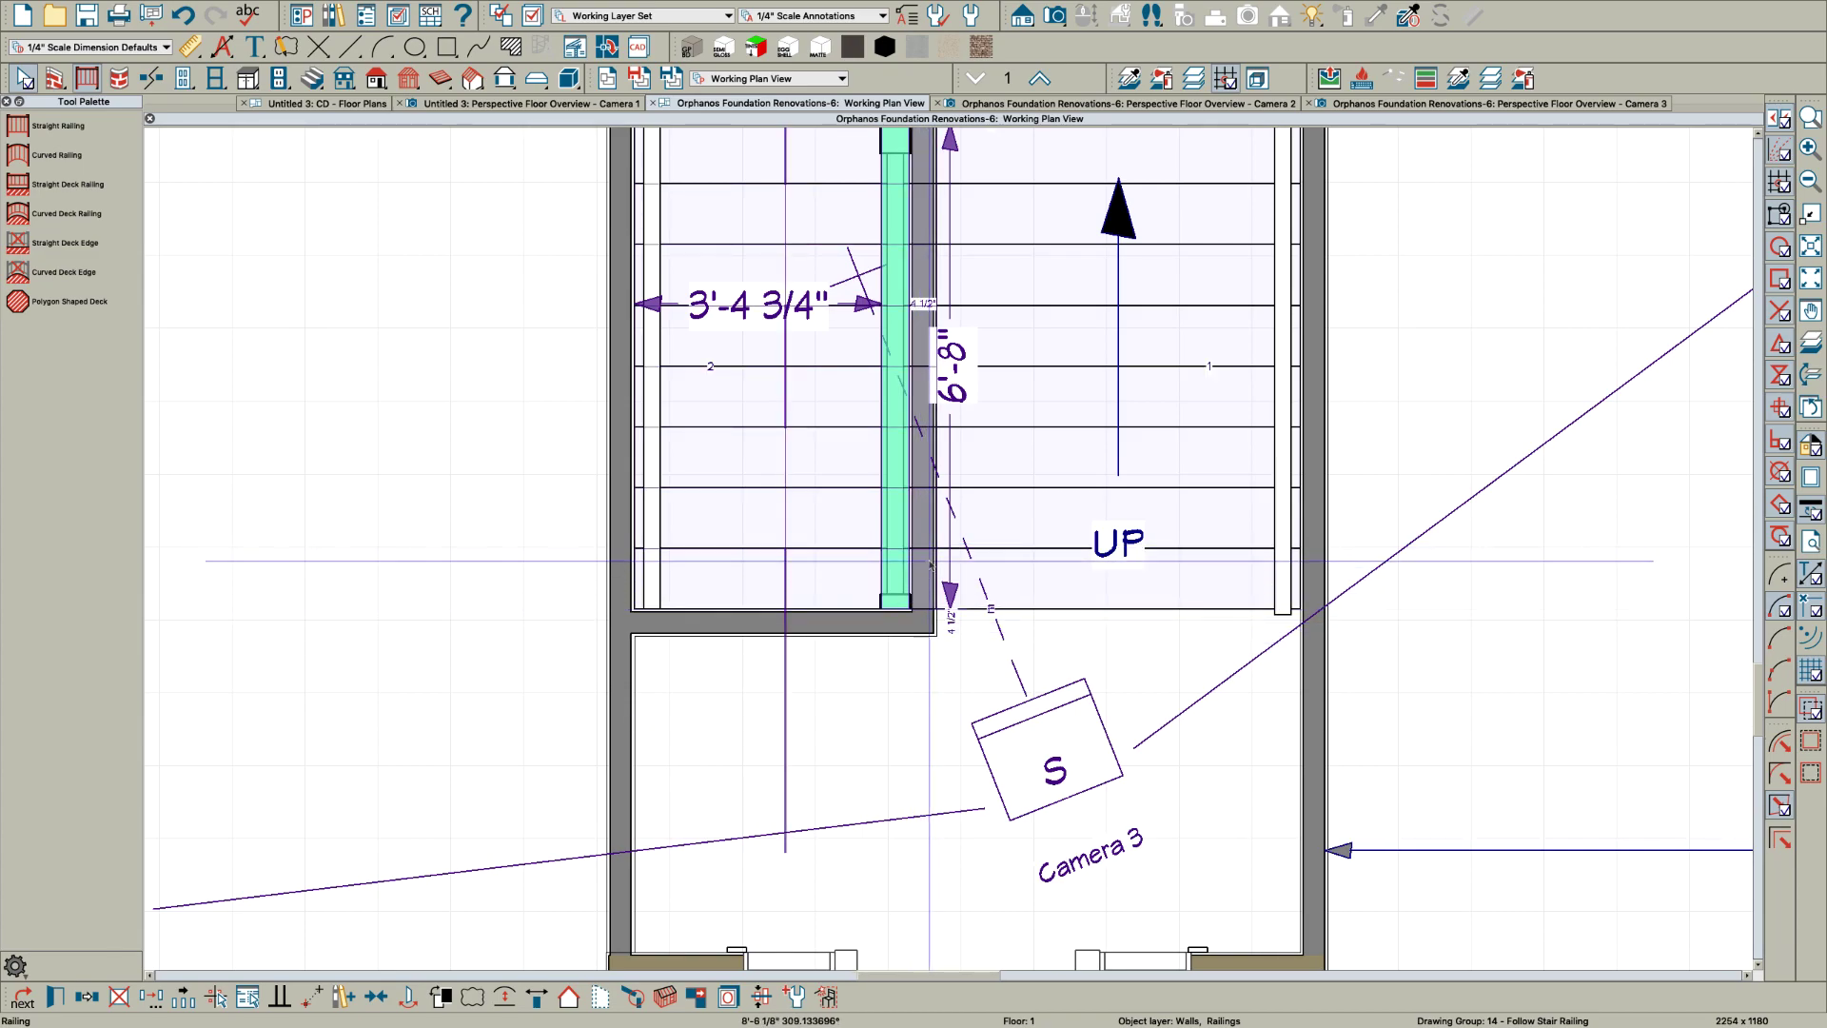
key("Escape")
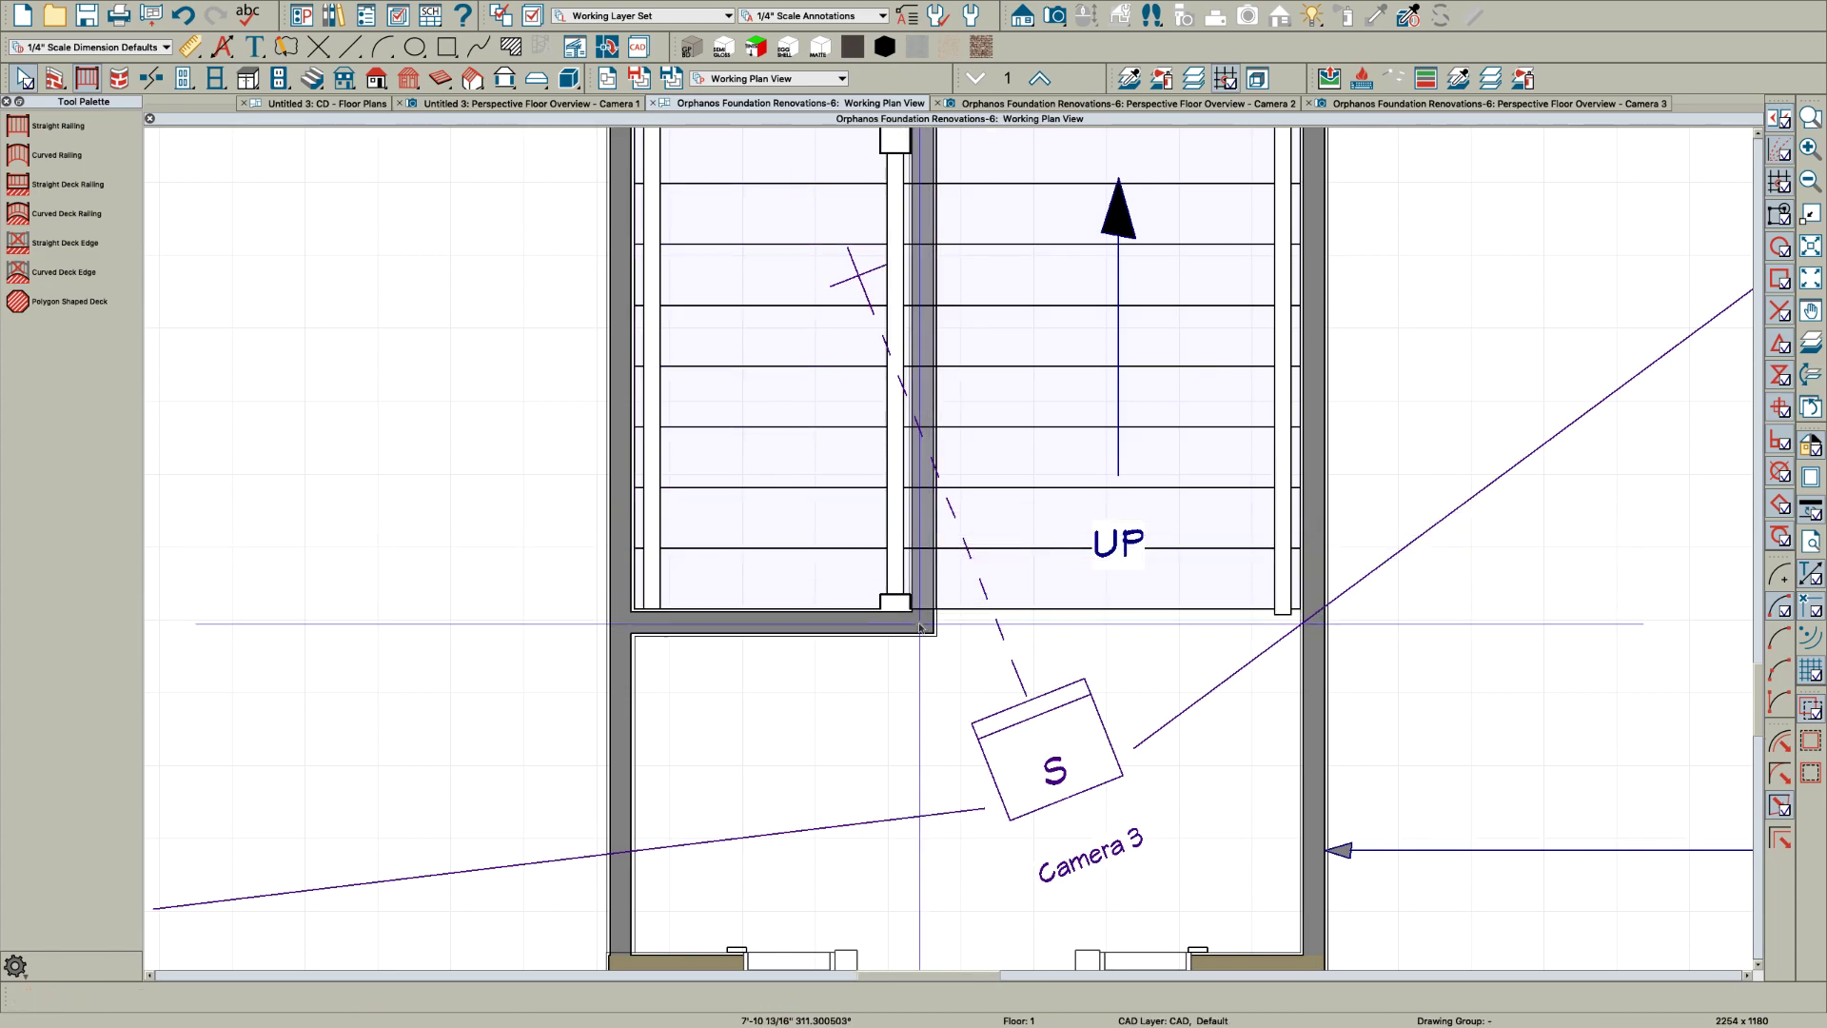
key("l")
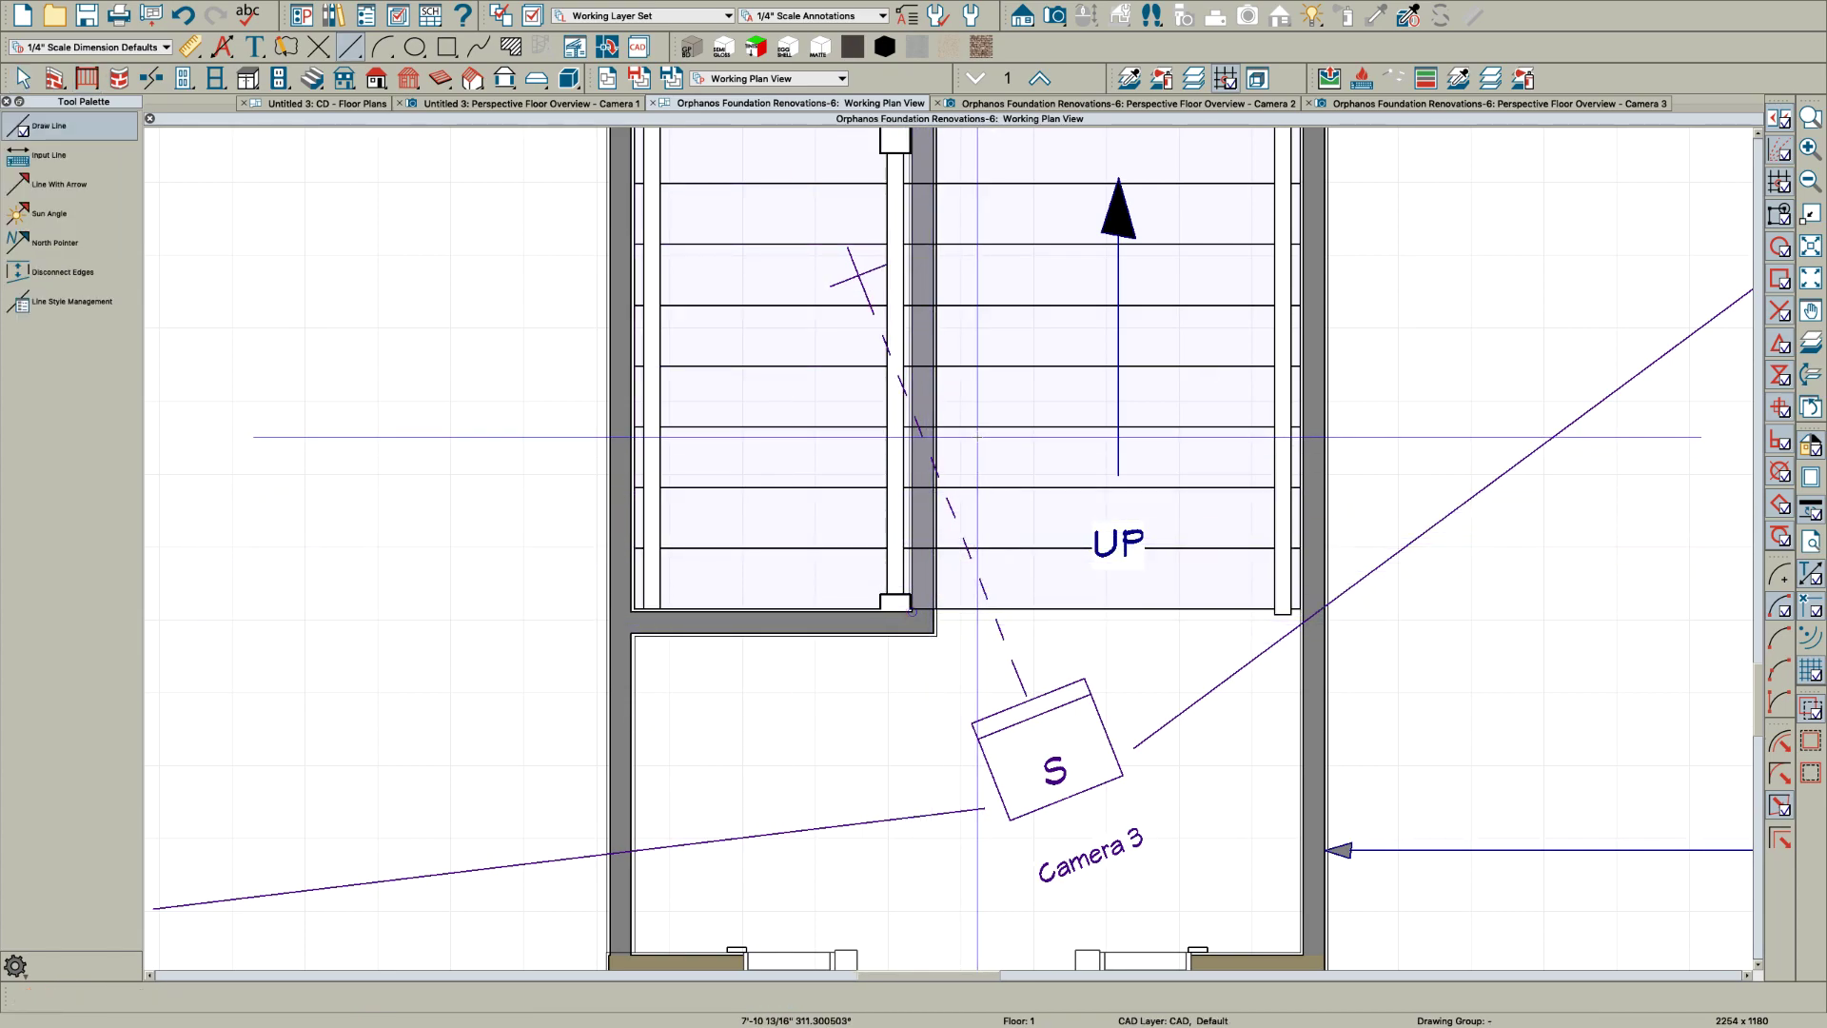
mouse_move(973, 445)
left_mouse_down()
mouse_move(966, 718)
mouse_move(968, 702)
left_mouse_up()
left_click(968, 665)
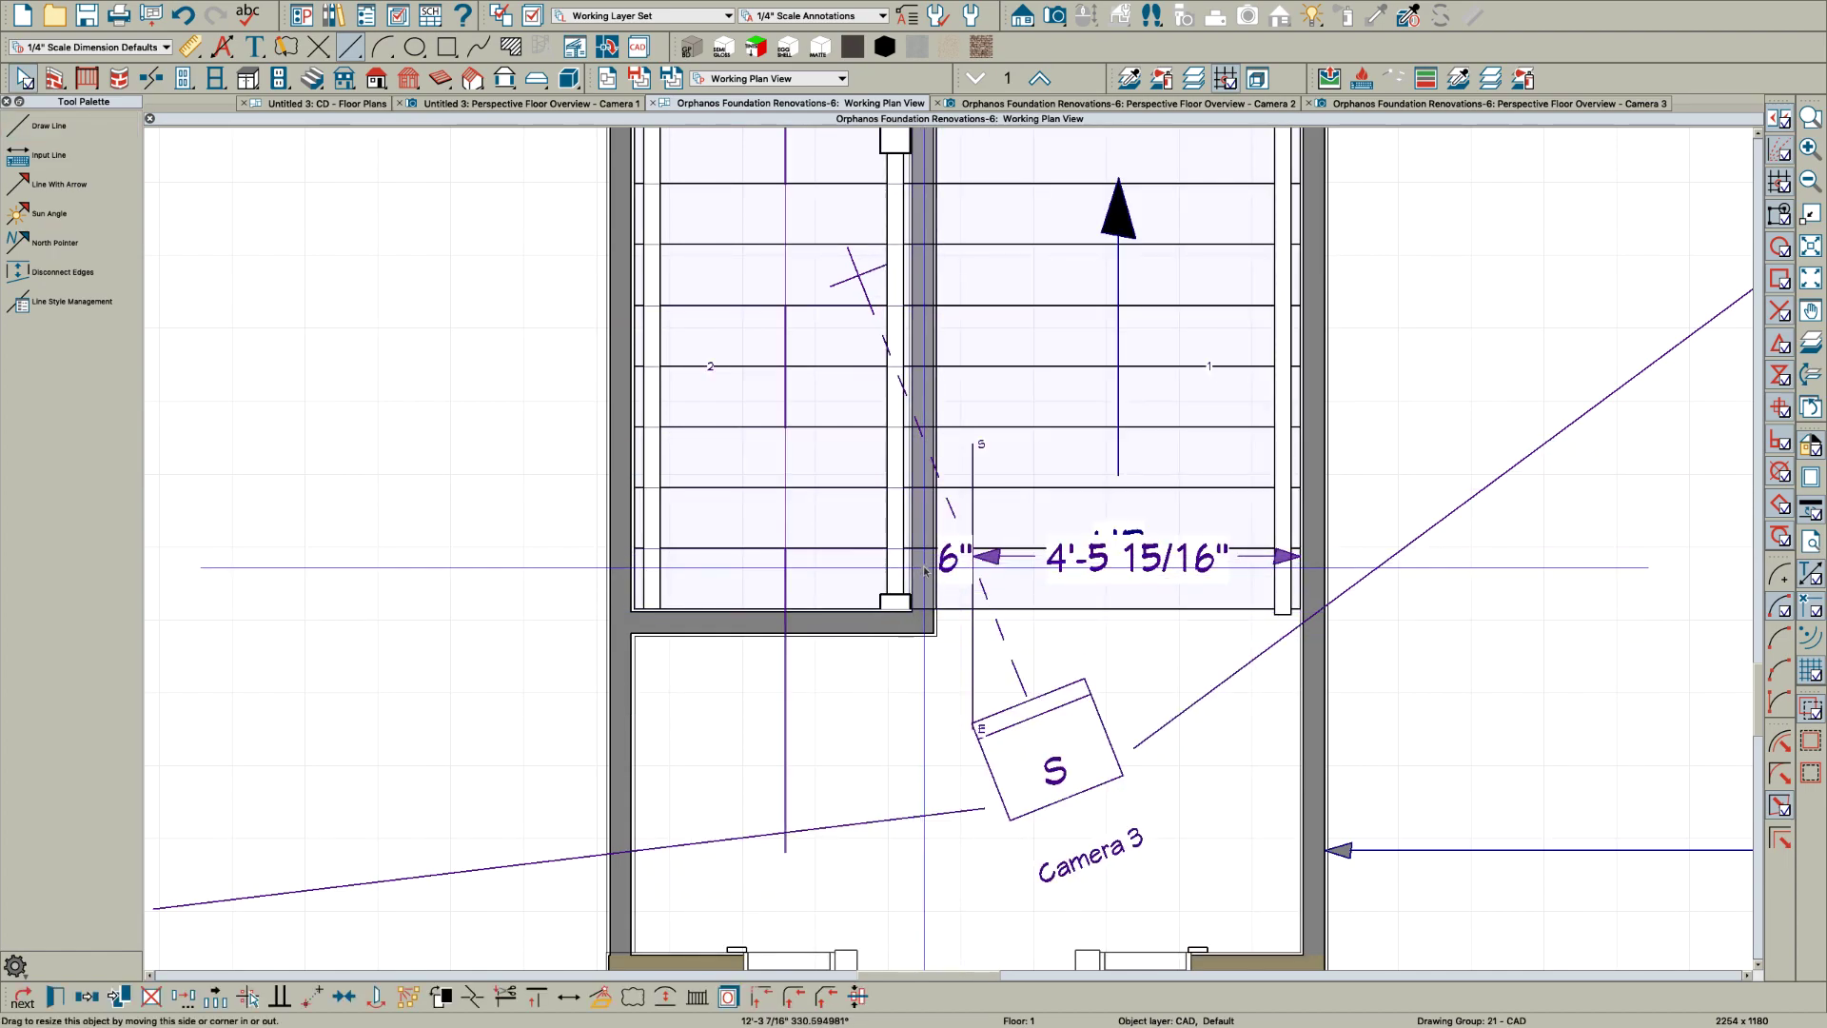
key("Escape")
double_click(971, 643)
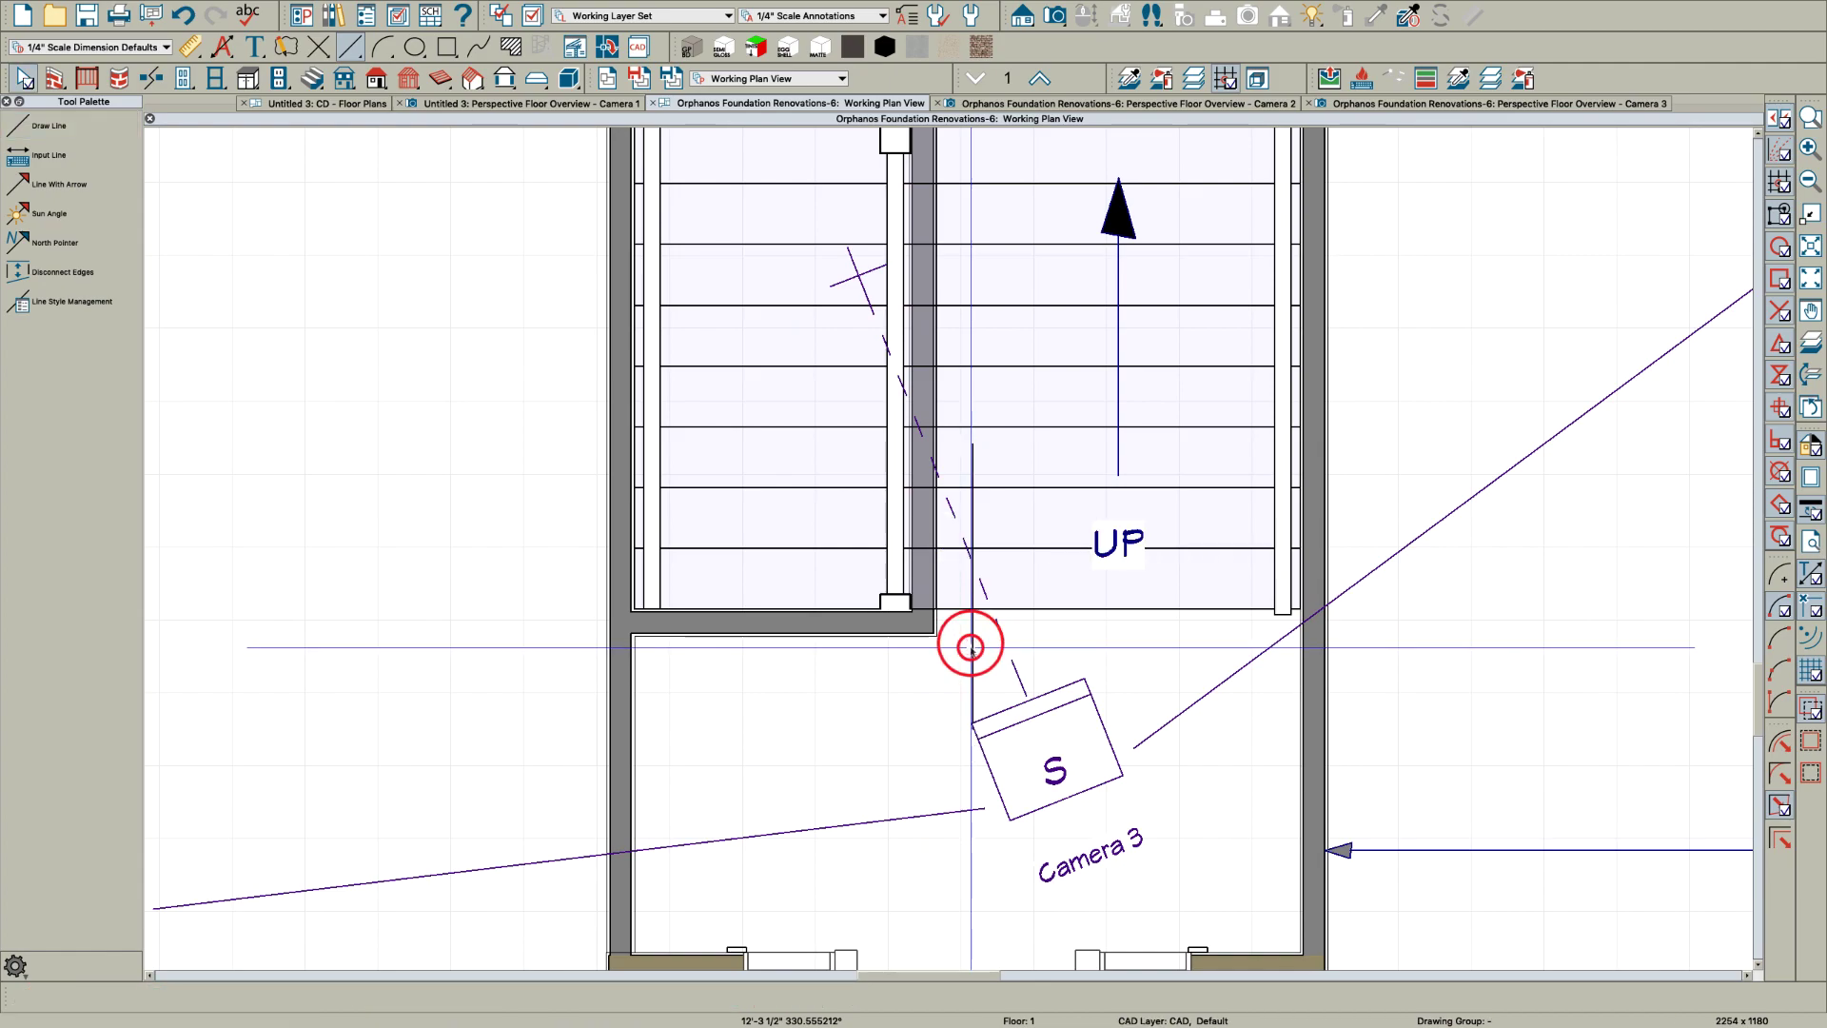
Extend the enclosure wall between the flights about 1'-2" past the foot of the stairs
scroll(968, 643, "up", 2)
left_click(925, 590)
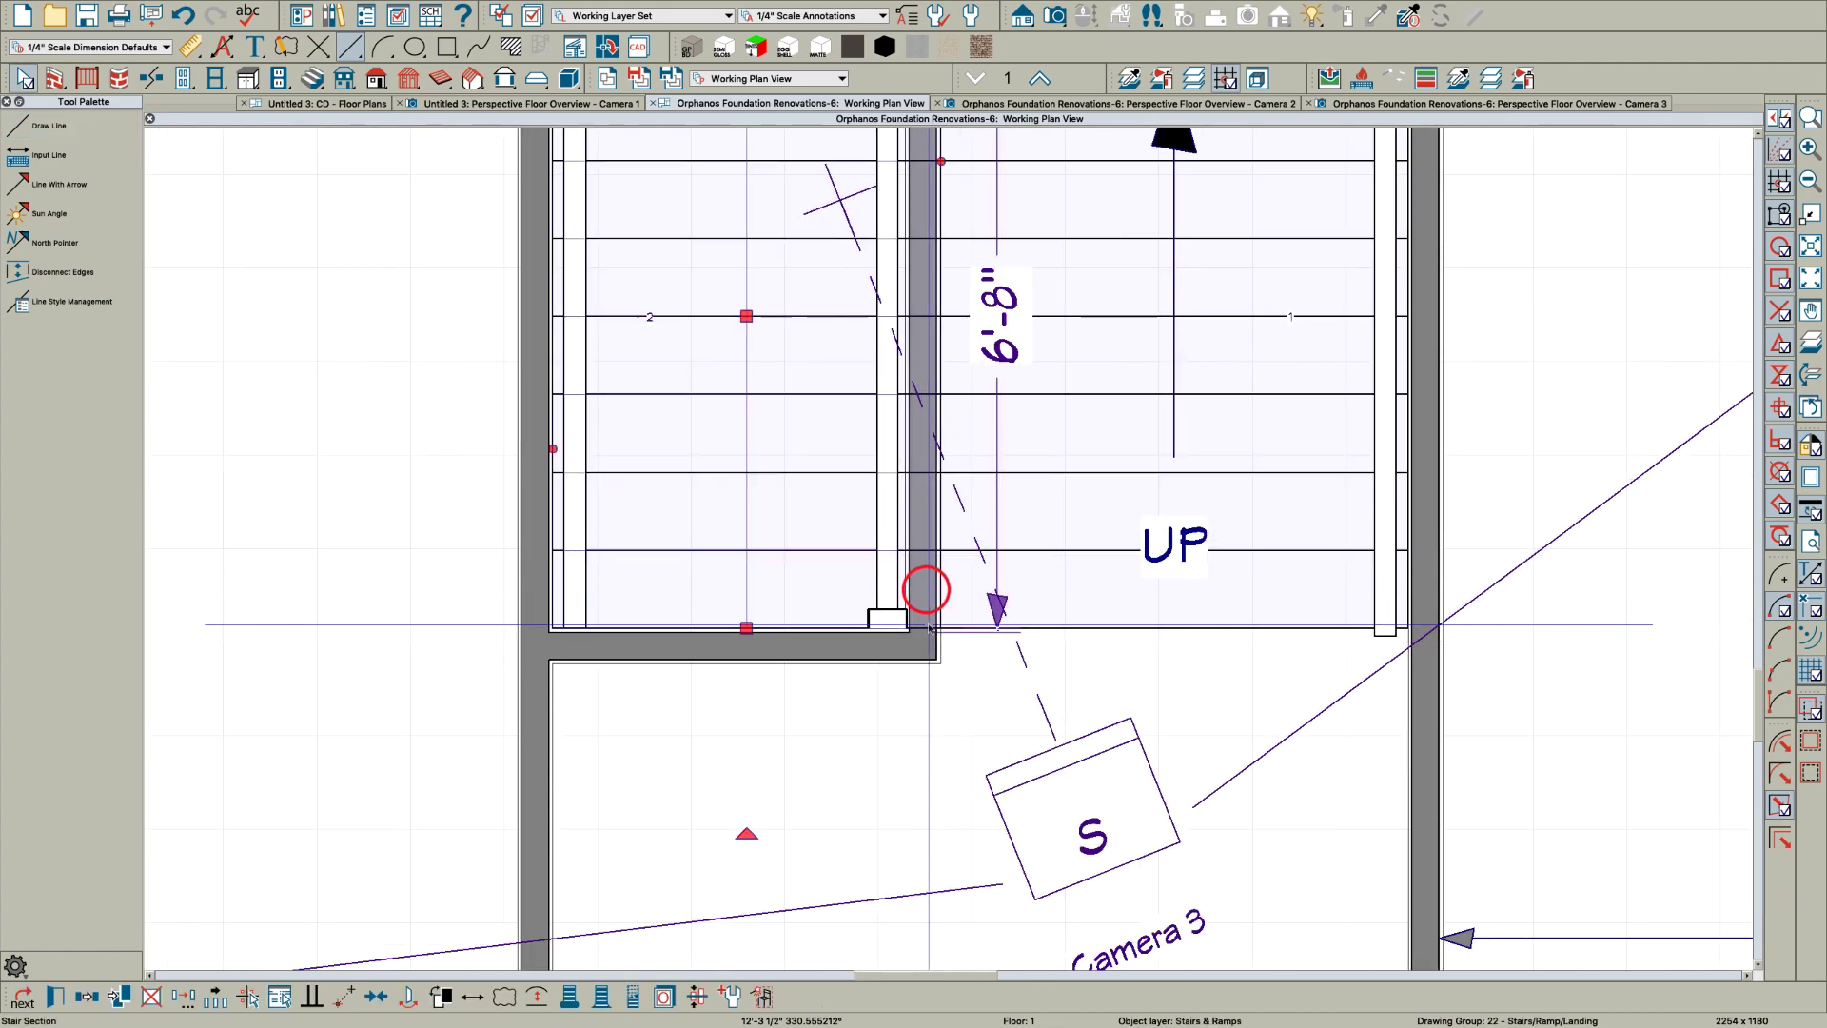
left_click(909, 625)
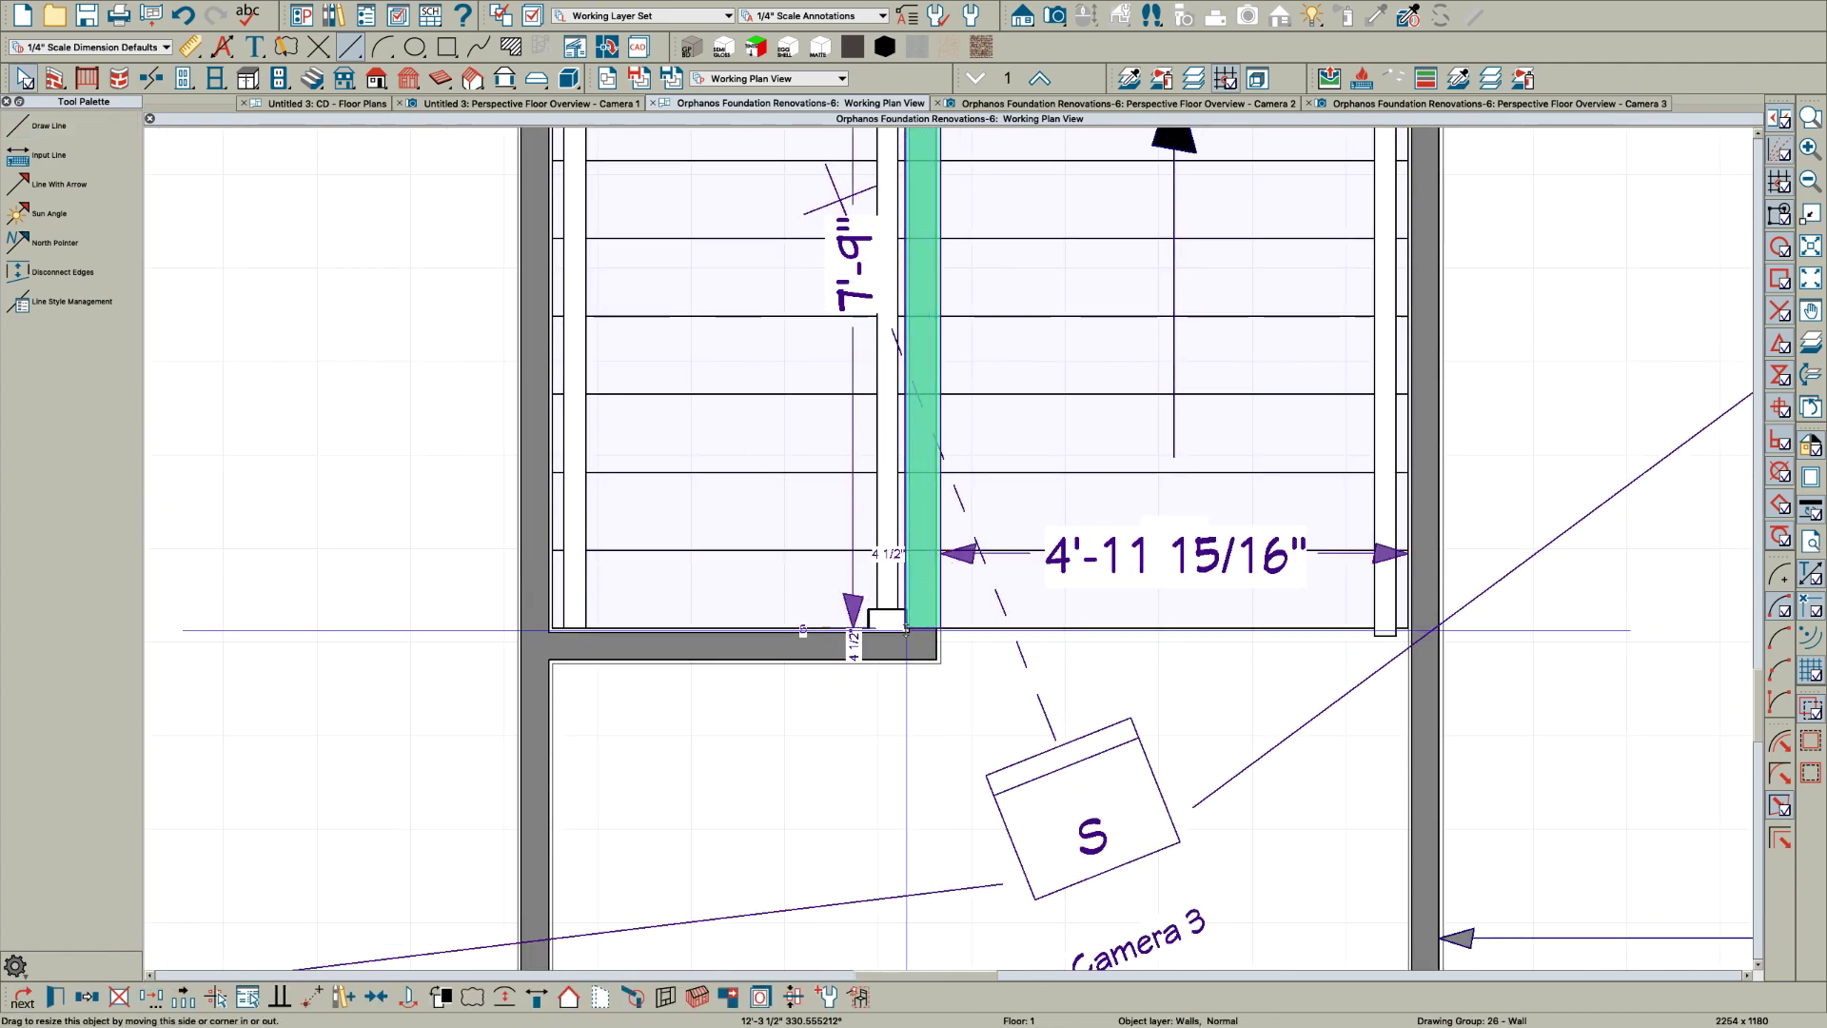
left_click_drag(906, 629, 906, 727)
Move the railing onto the enclosure wall between the two flights, replacing the wall, and nudge it slightly toward the second flight
left_click(851, 527)
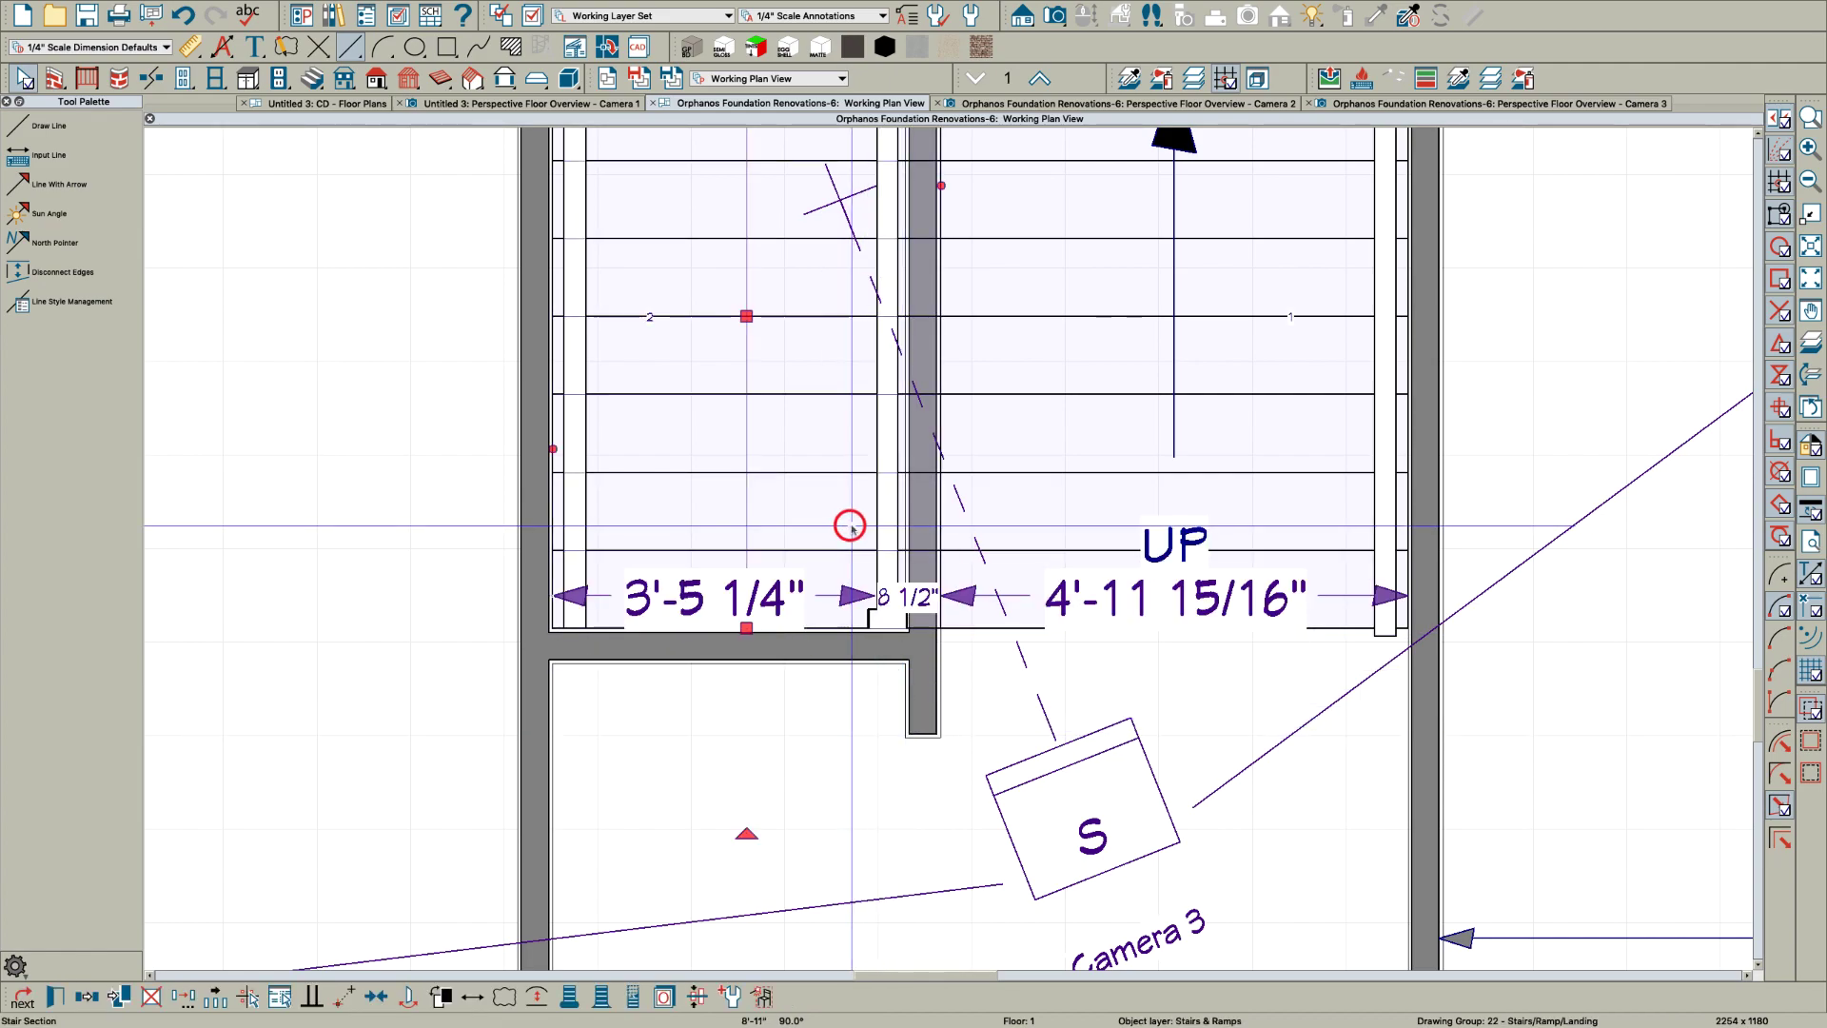
key("Tab")
left_click(892, 528)
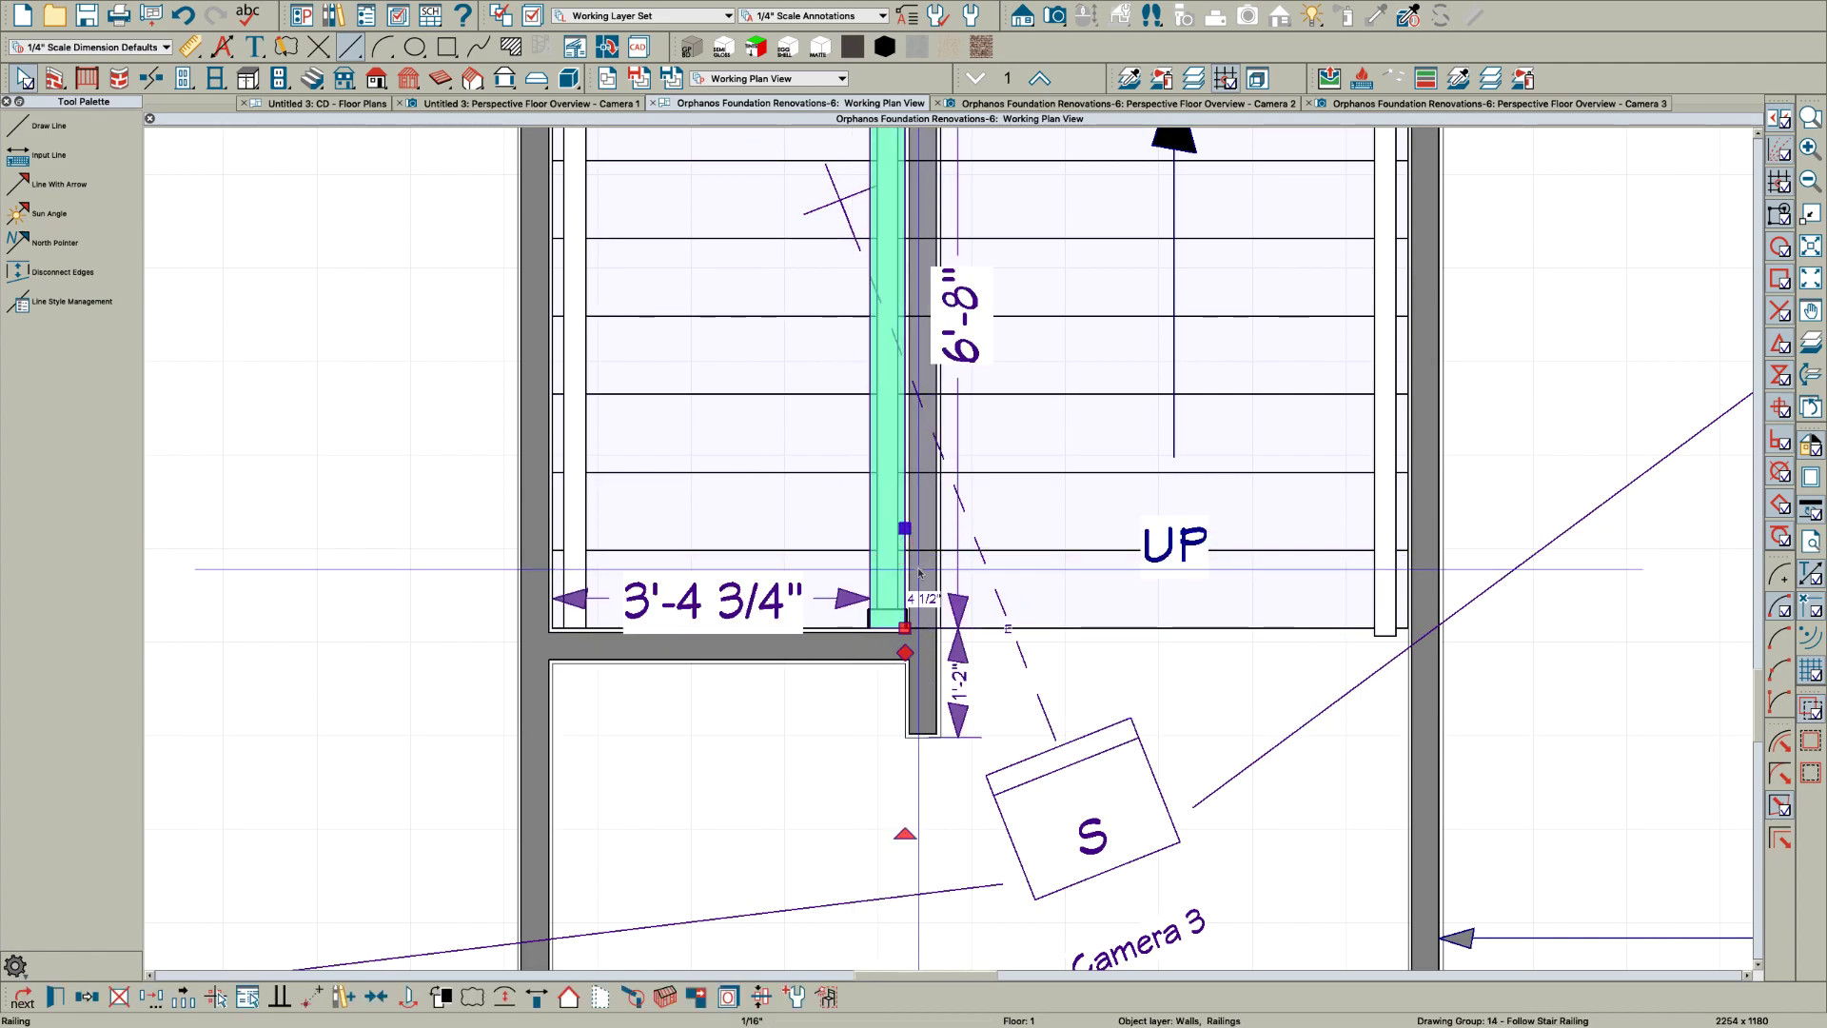
left_click_drag(919, 572, 926, 675)
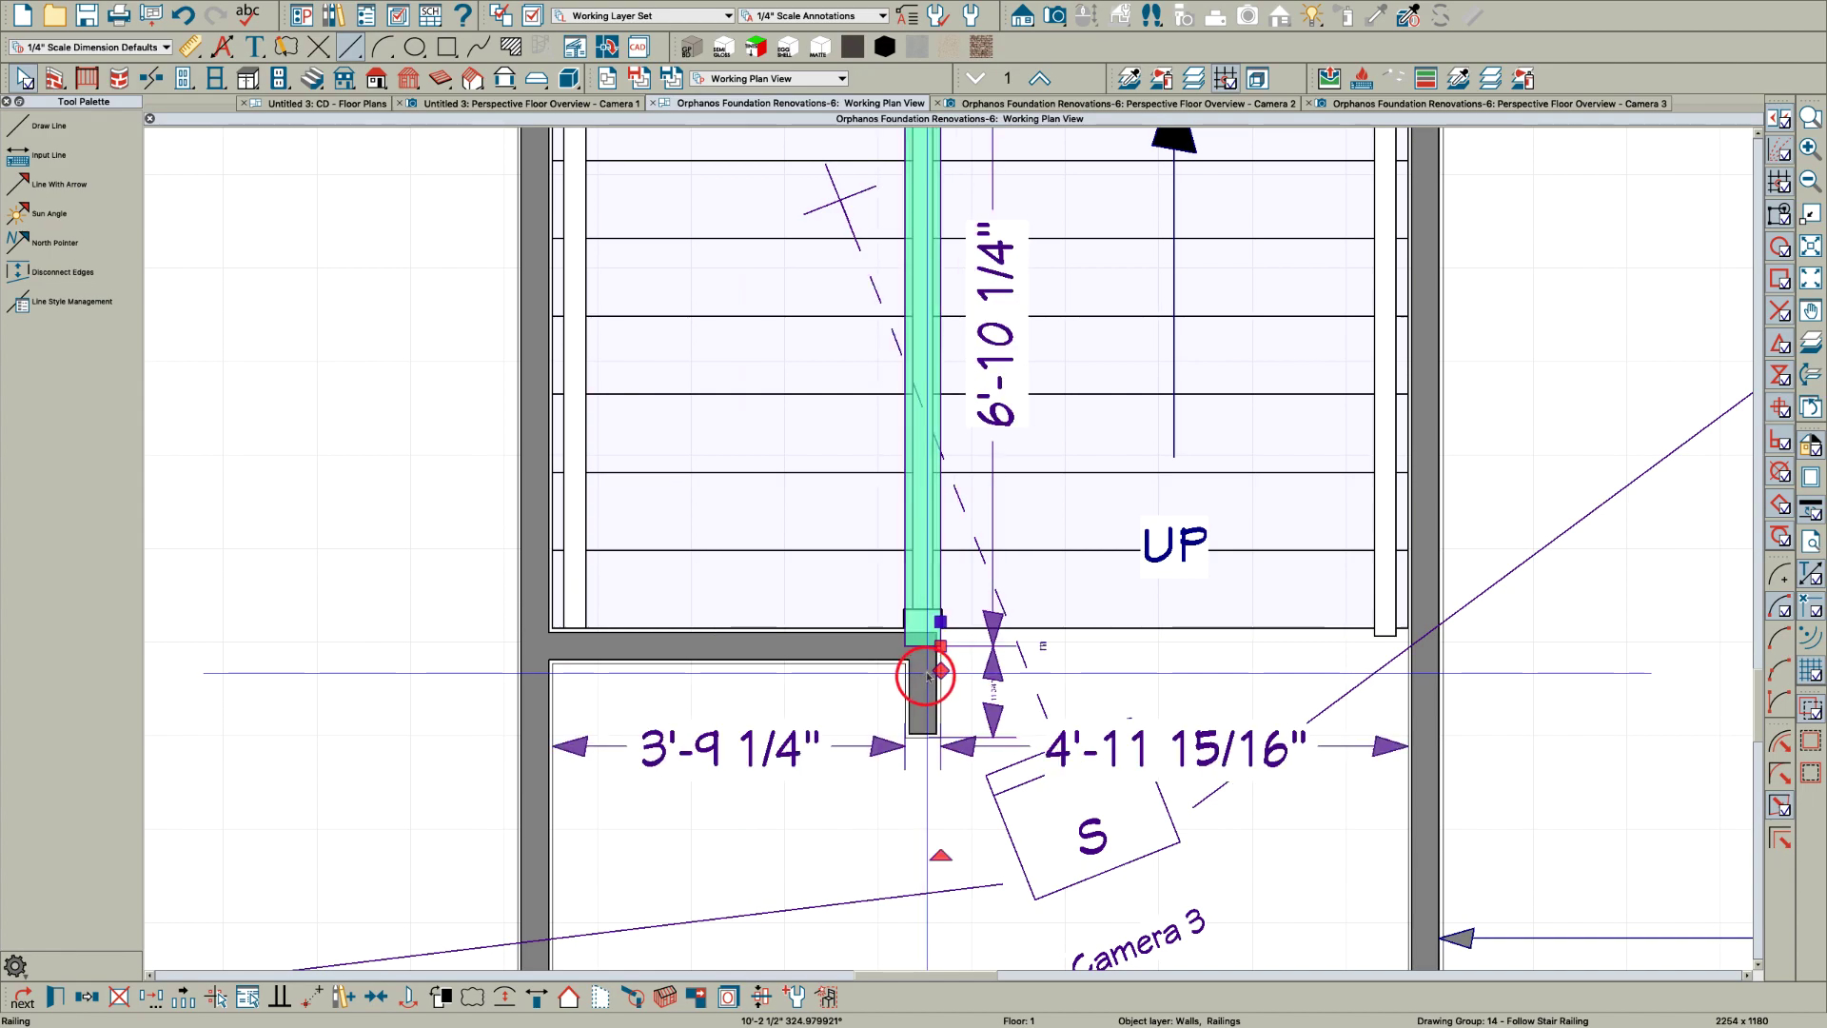
key("Escape")
left_click(930, 552)
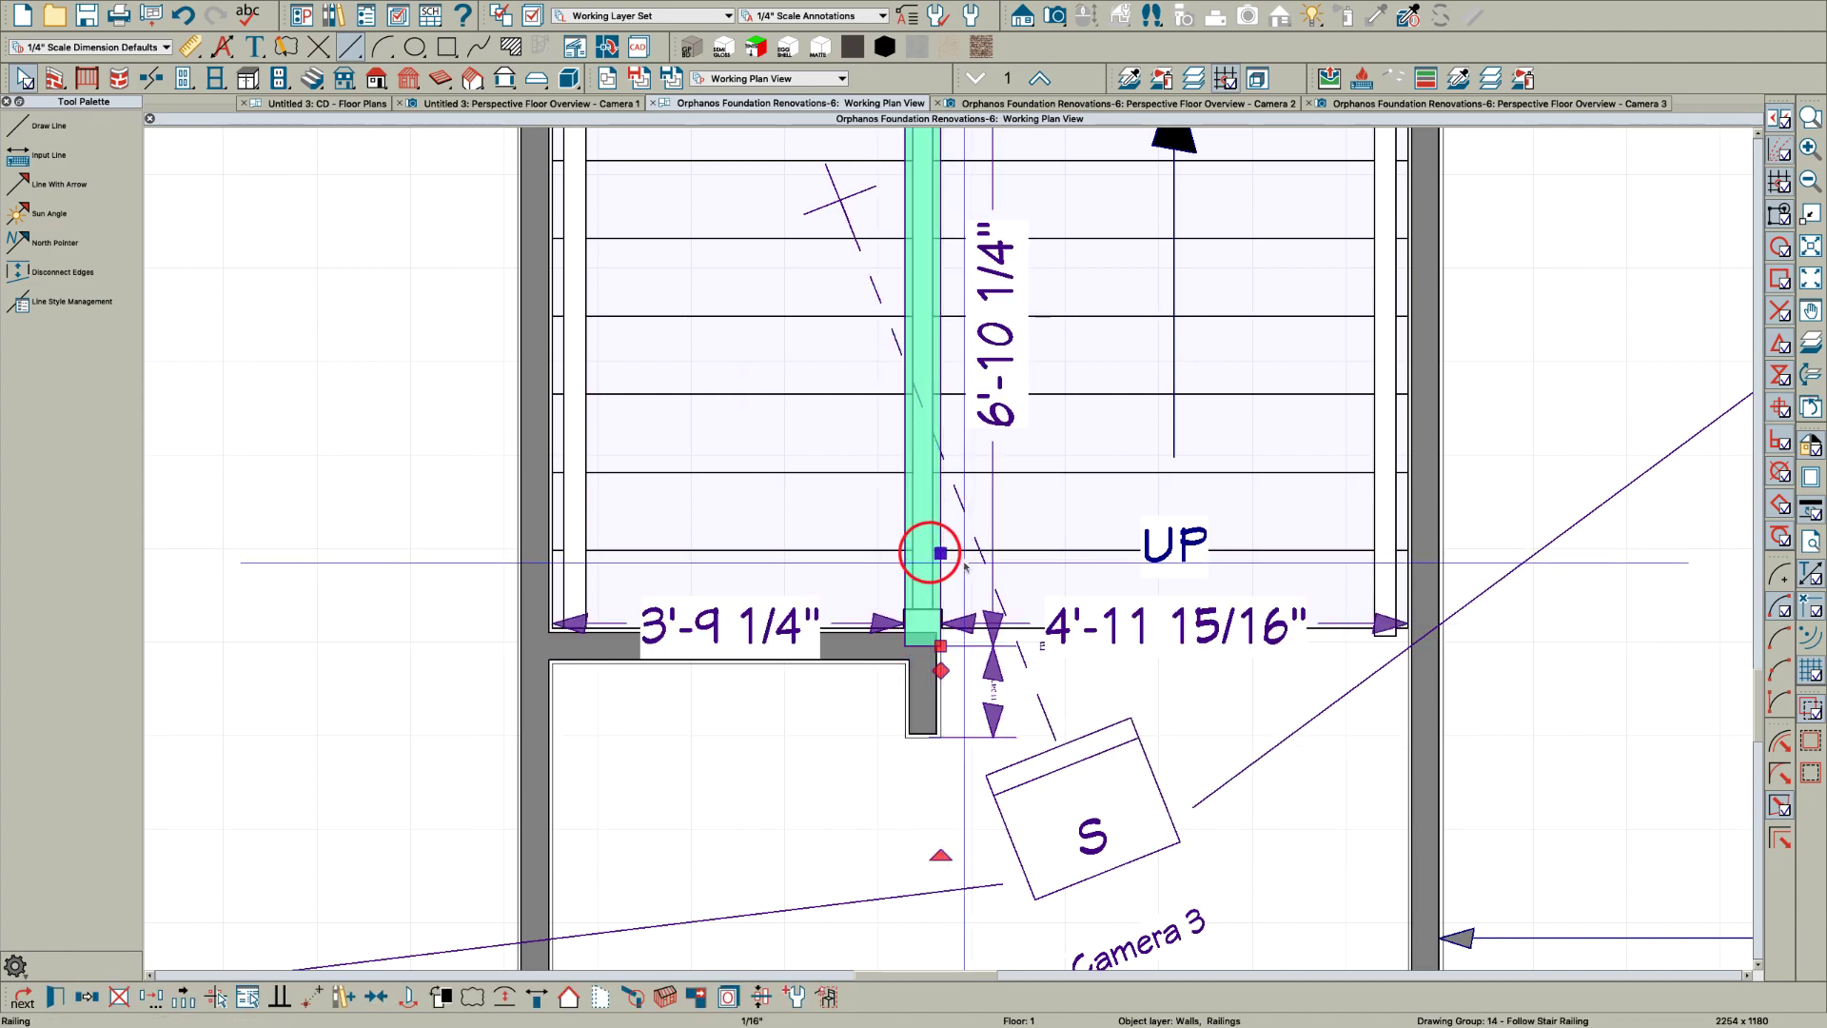
key("Left")
key("Escape")
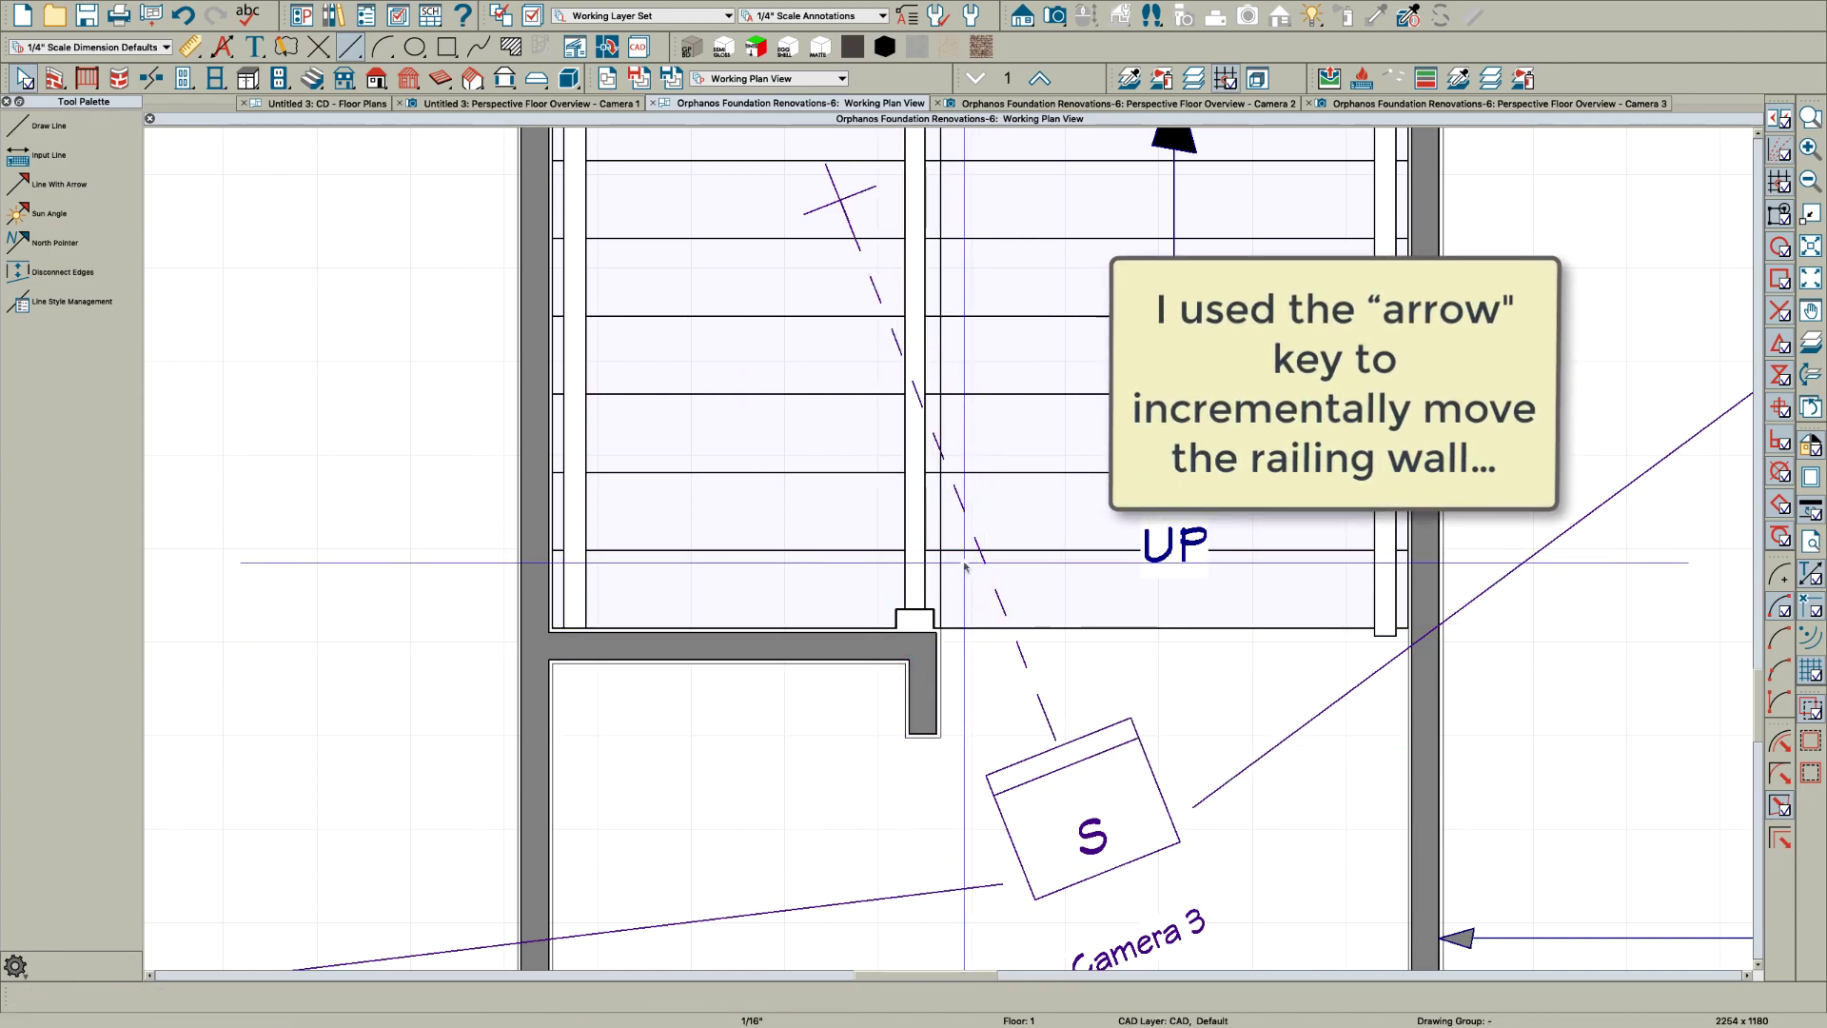
Delete the leftover wall stub beyond the railing's lower end and check the staircase in the Camera 3 floor overview
left_click(929, 689)
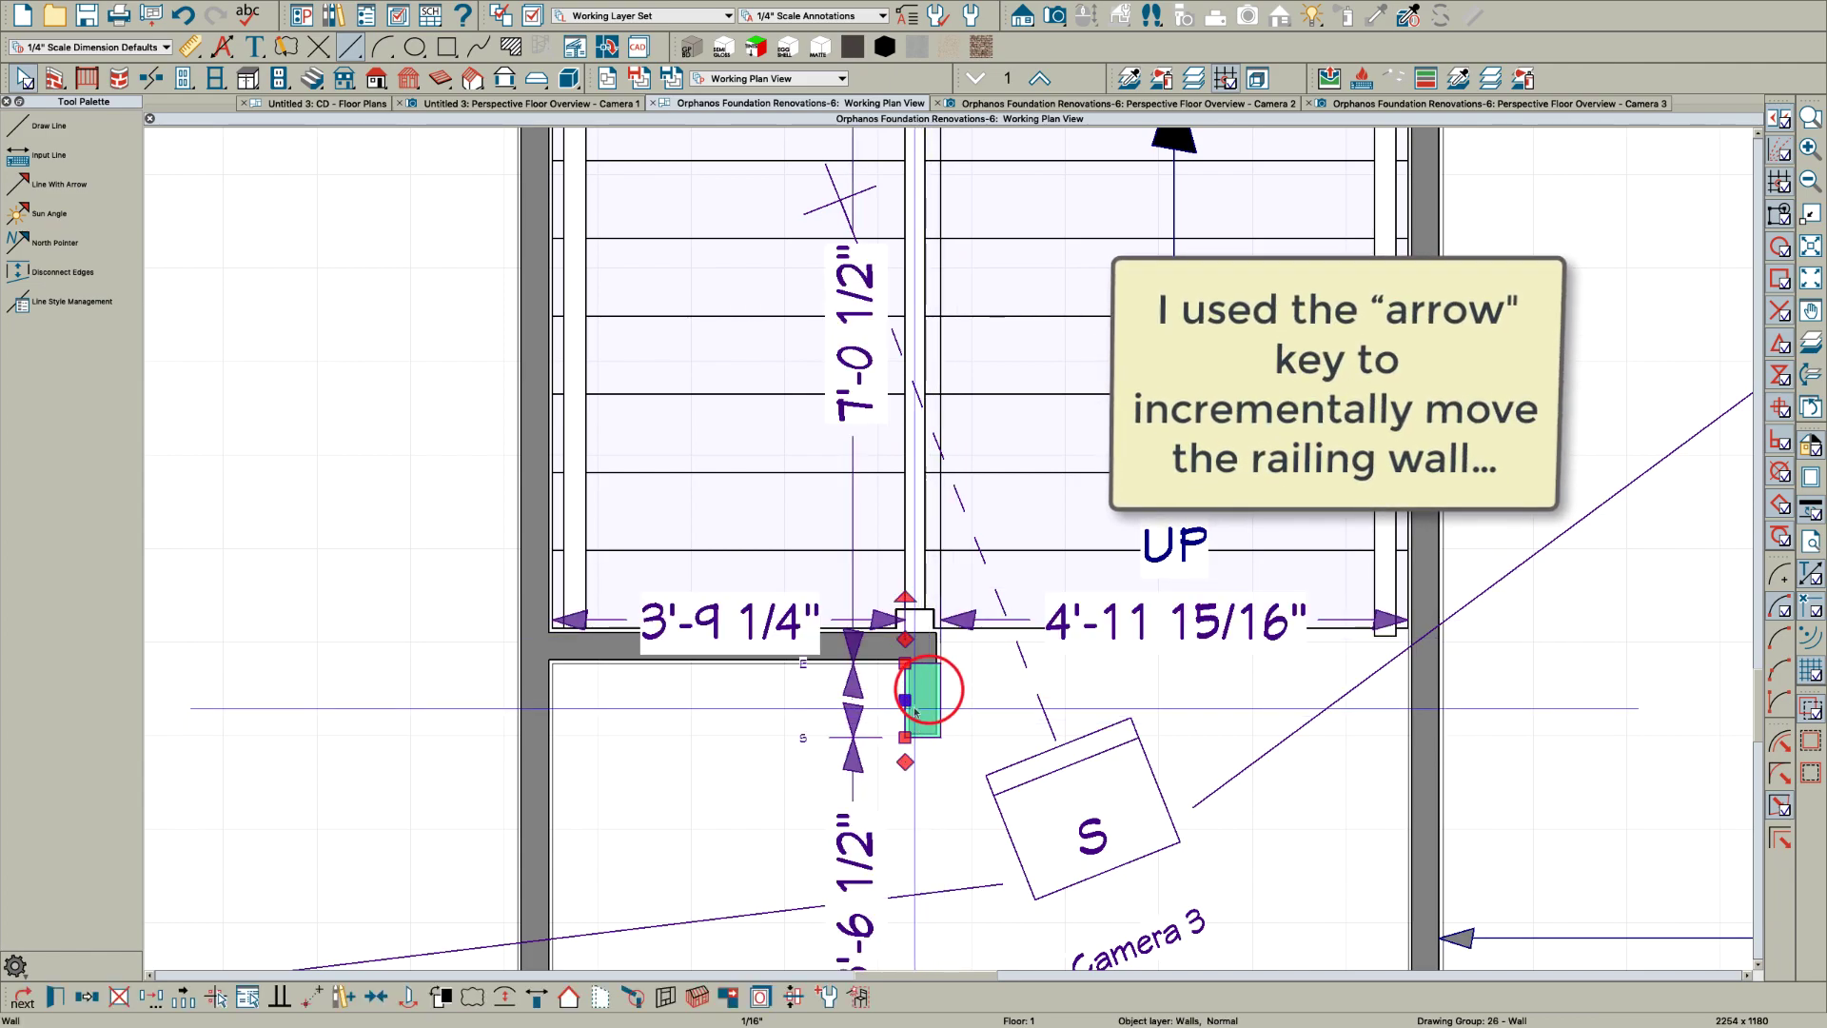
key("Delete")
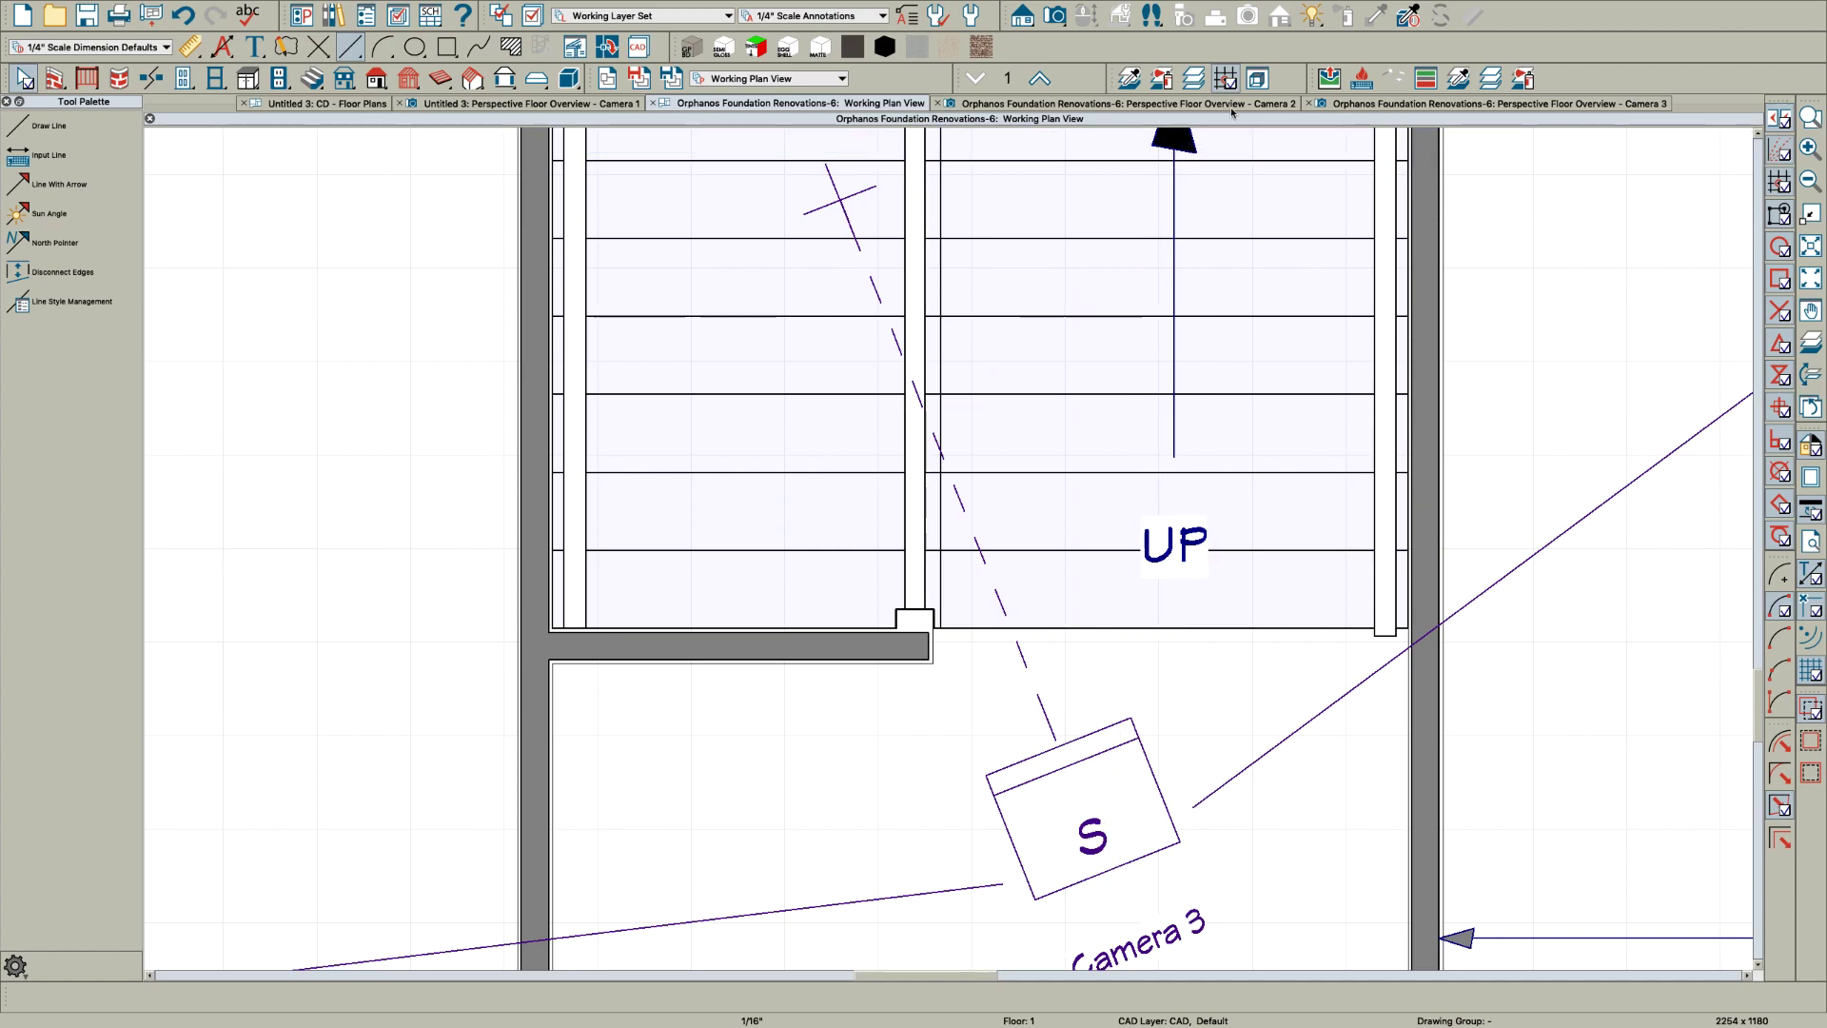
left_click(1400, 102)
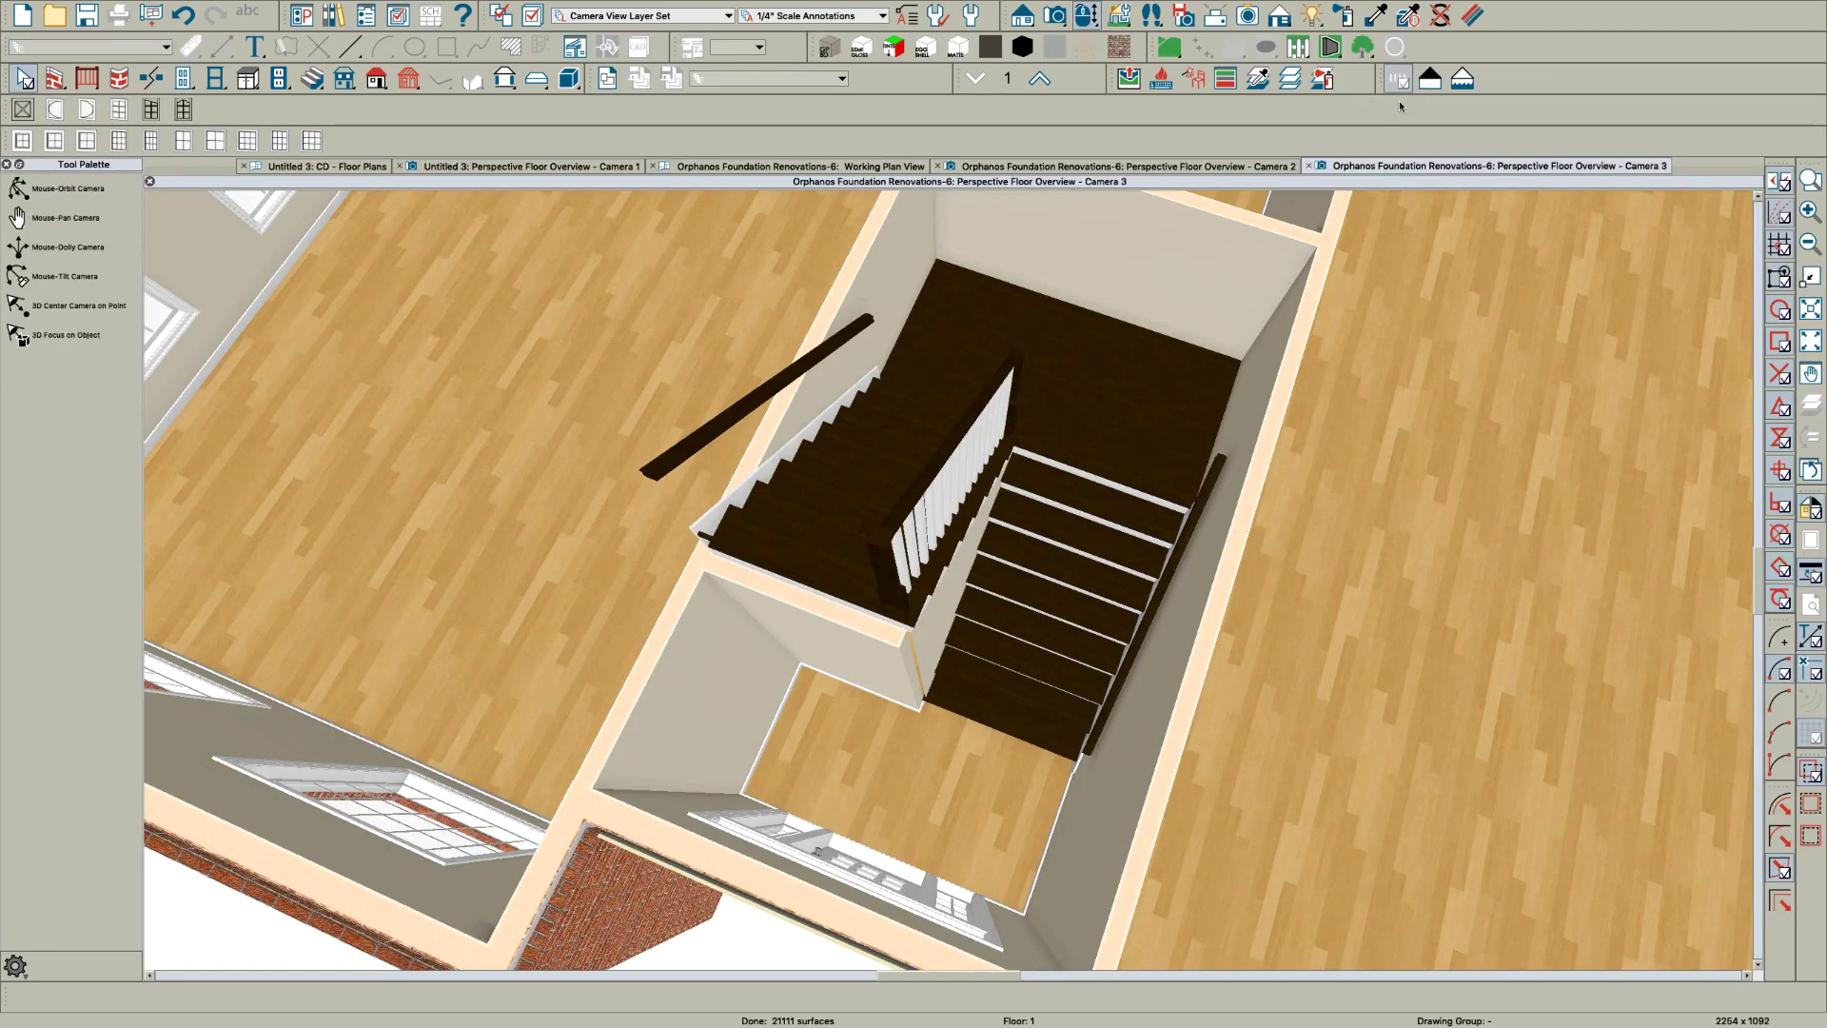
mouse_move(994, 436)
left_mouse_down()
mouse_move(933, 411)
mouse_move(972, 439)
left_mouse_up()
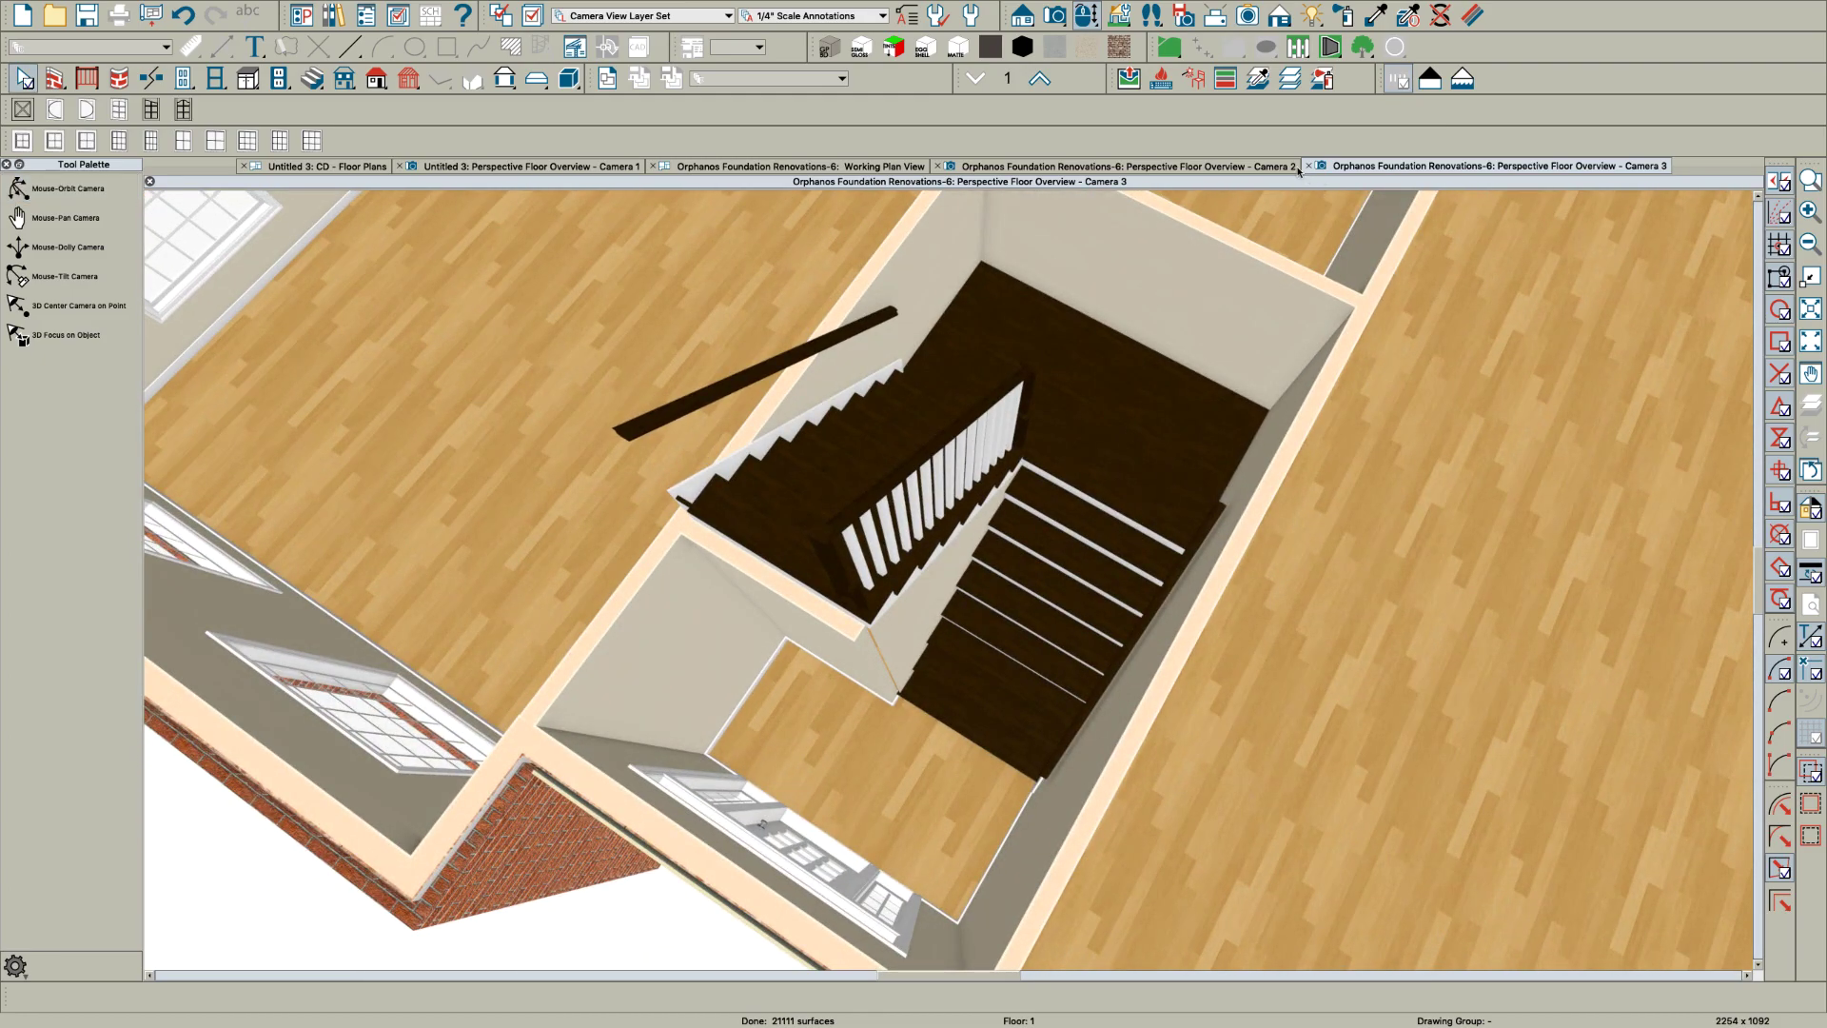
Return to the Working Plan View, go up to floor 2 and create a perspective floor overview of it
left_click(840, 167)
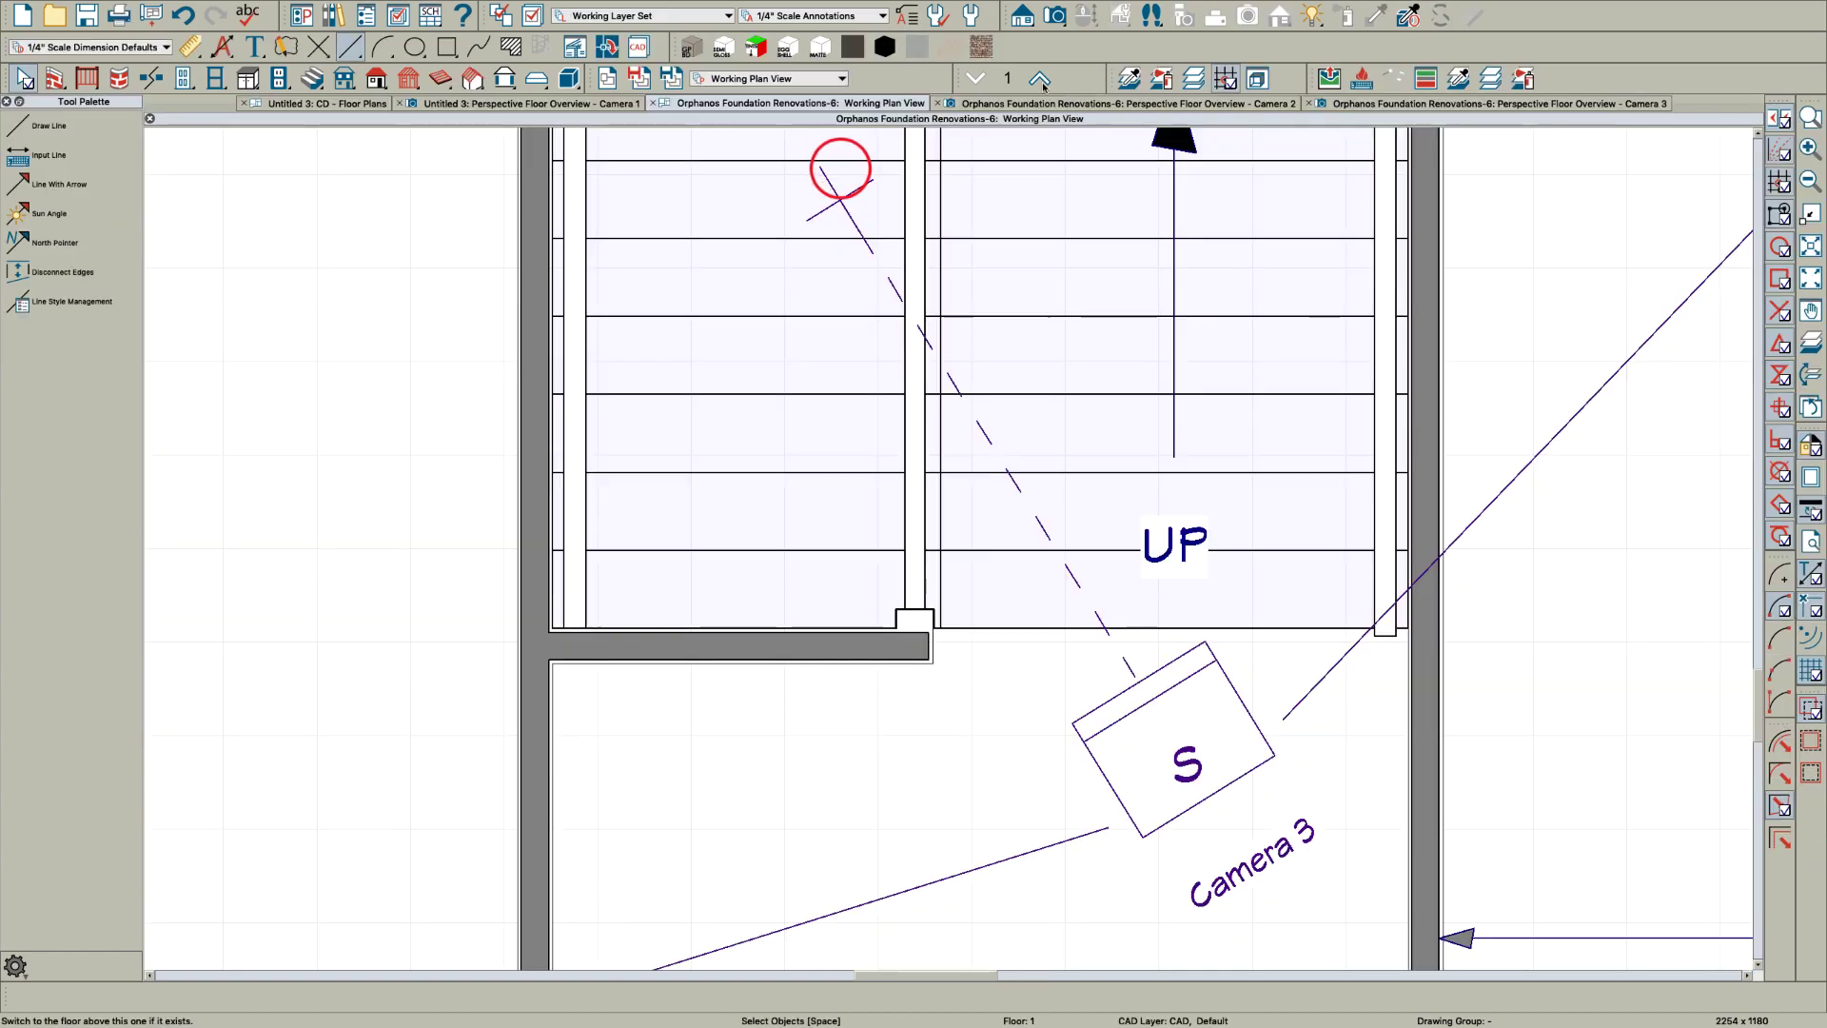
left_click(1040, 78)
scroll(964, 659, "down", 2)
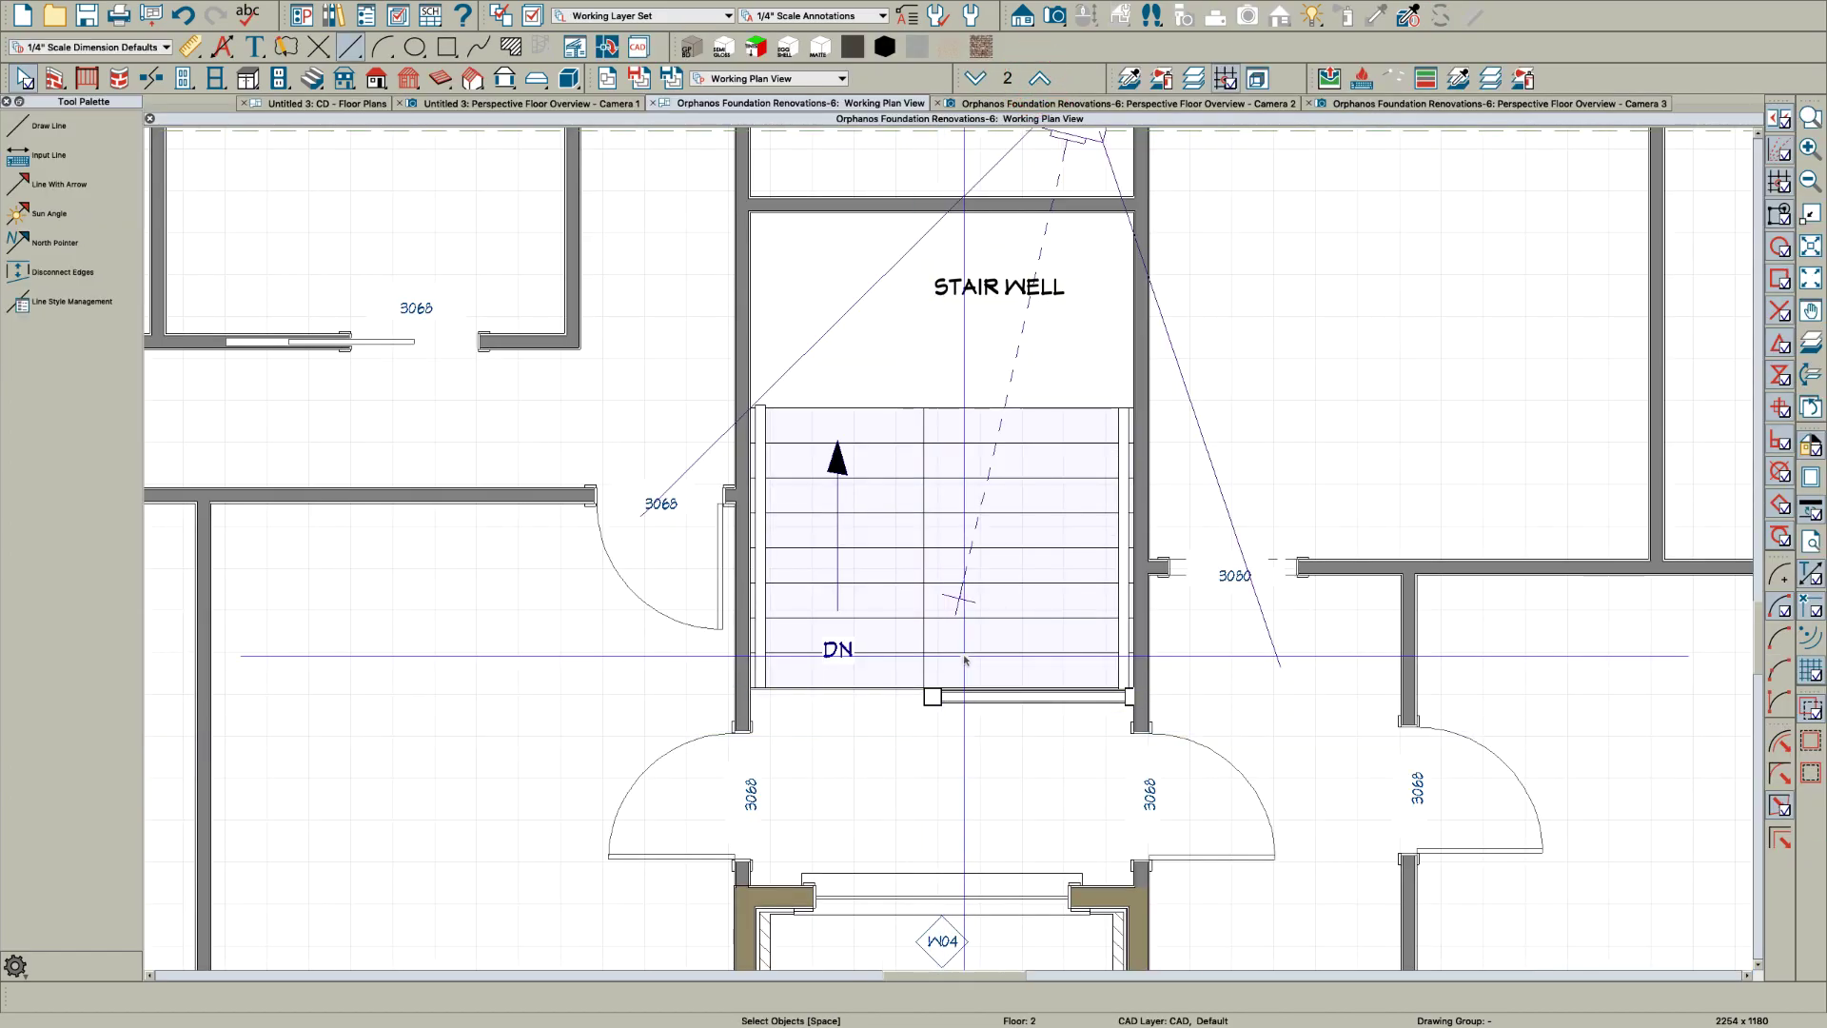
key("F10")
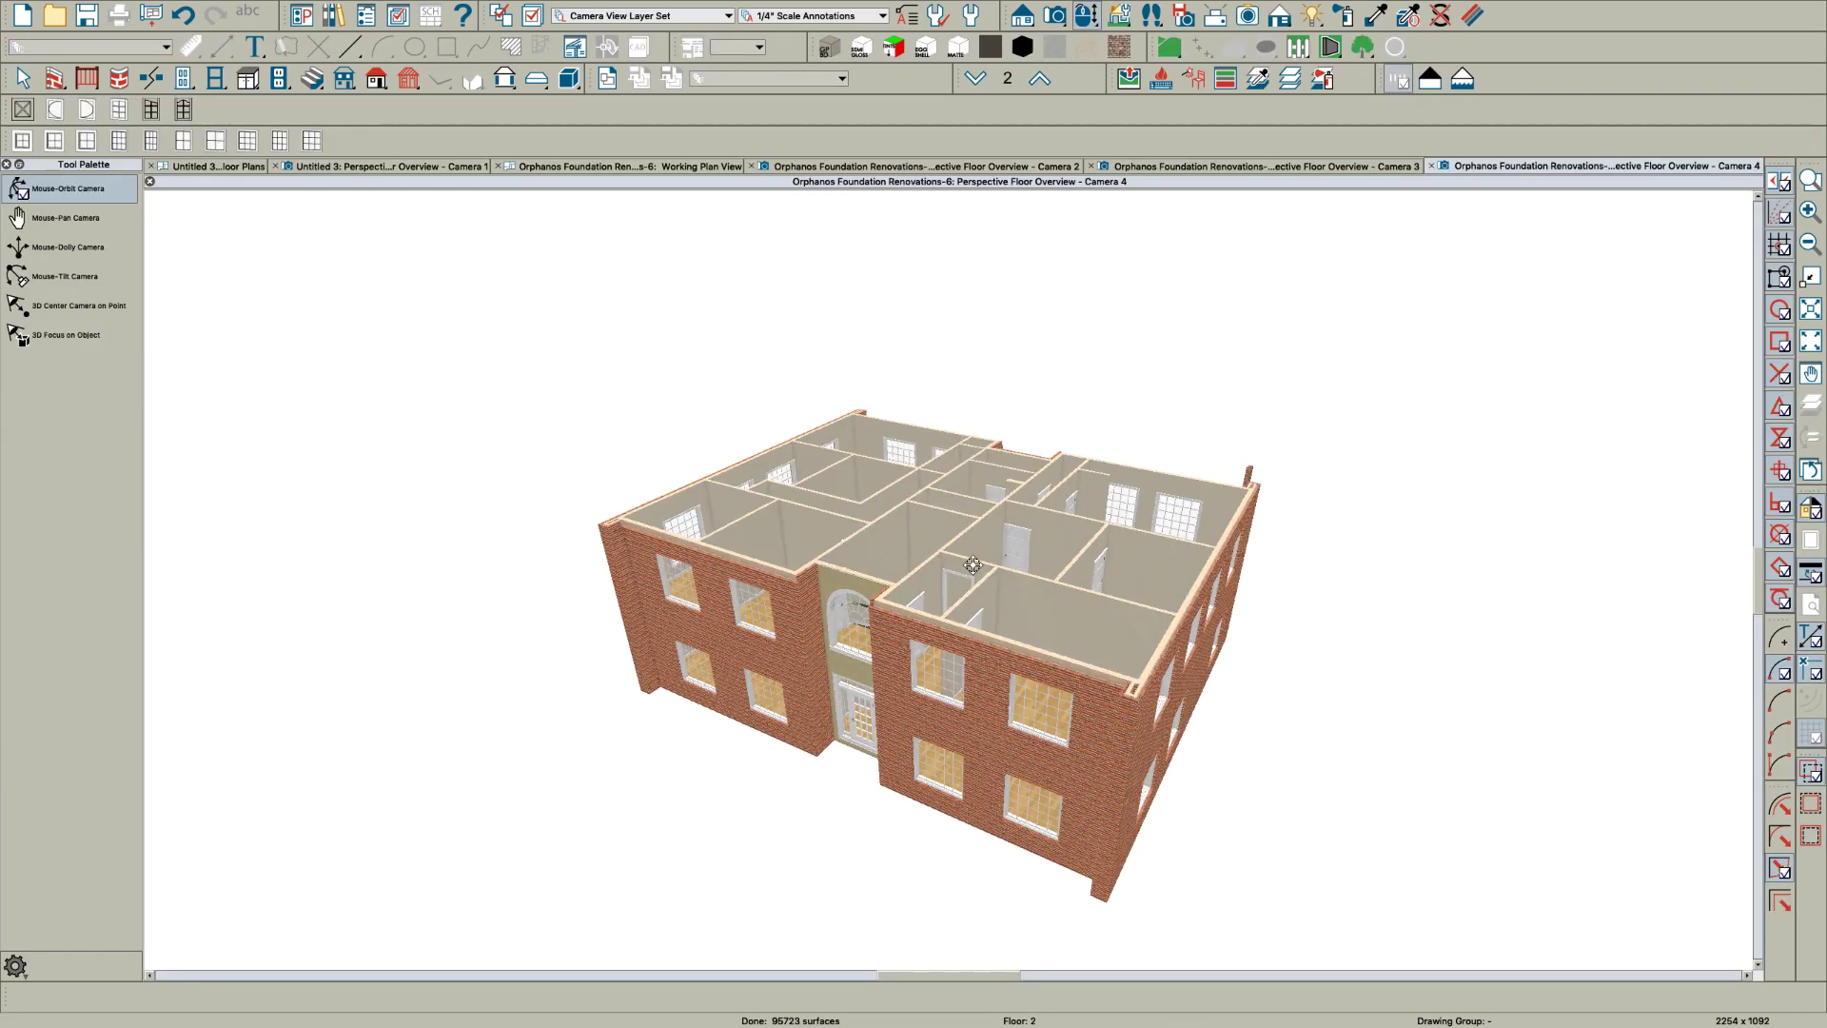
Examine the head of the stairs, its newel posts and railings from above in the floor 2 overview
left_click_drag(961, 620, 964, 701)
scroll(917, 666, "up", 5)
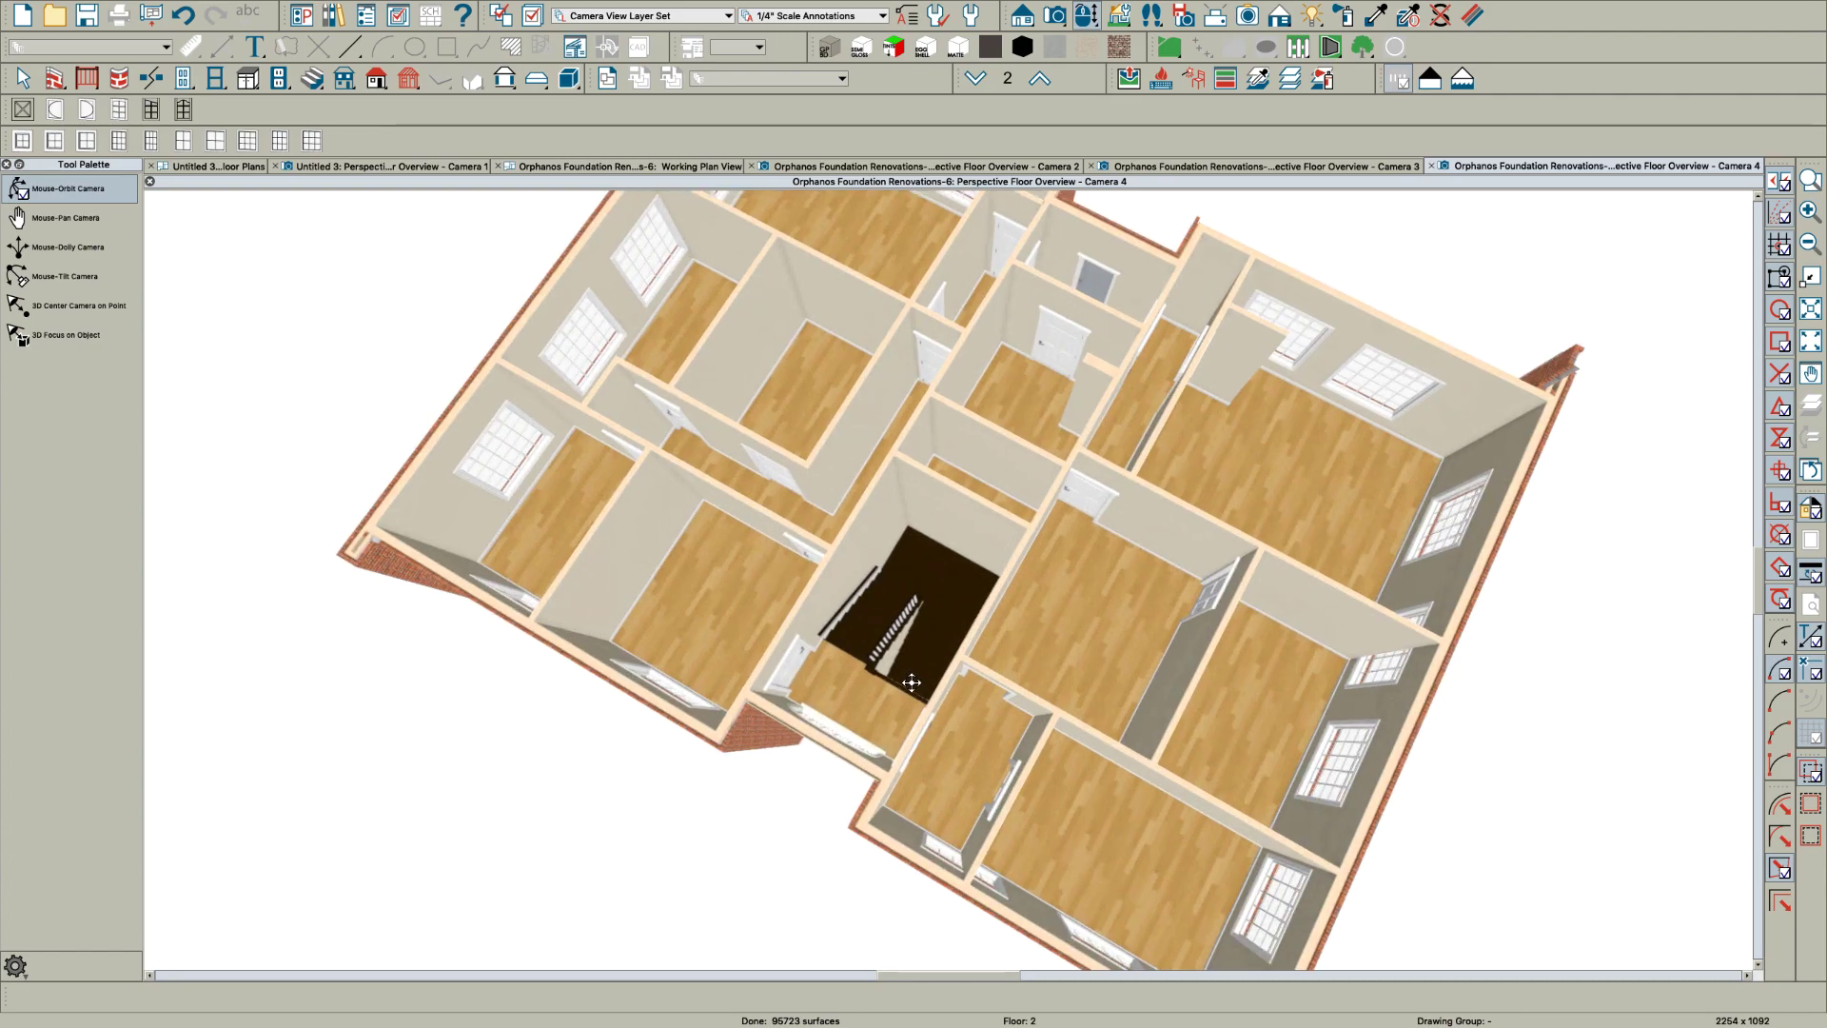
scroll(895, 683, "up", 5)
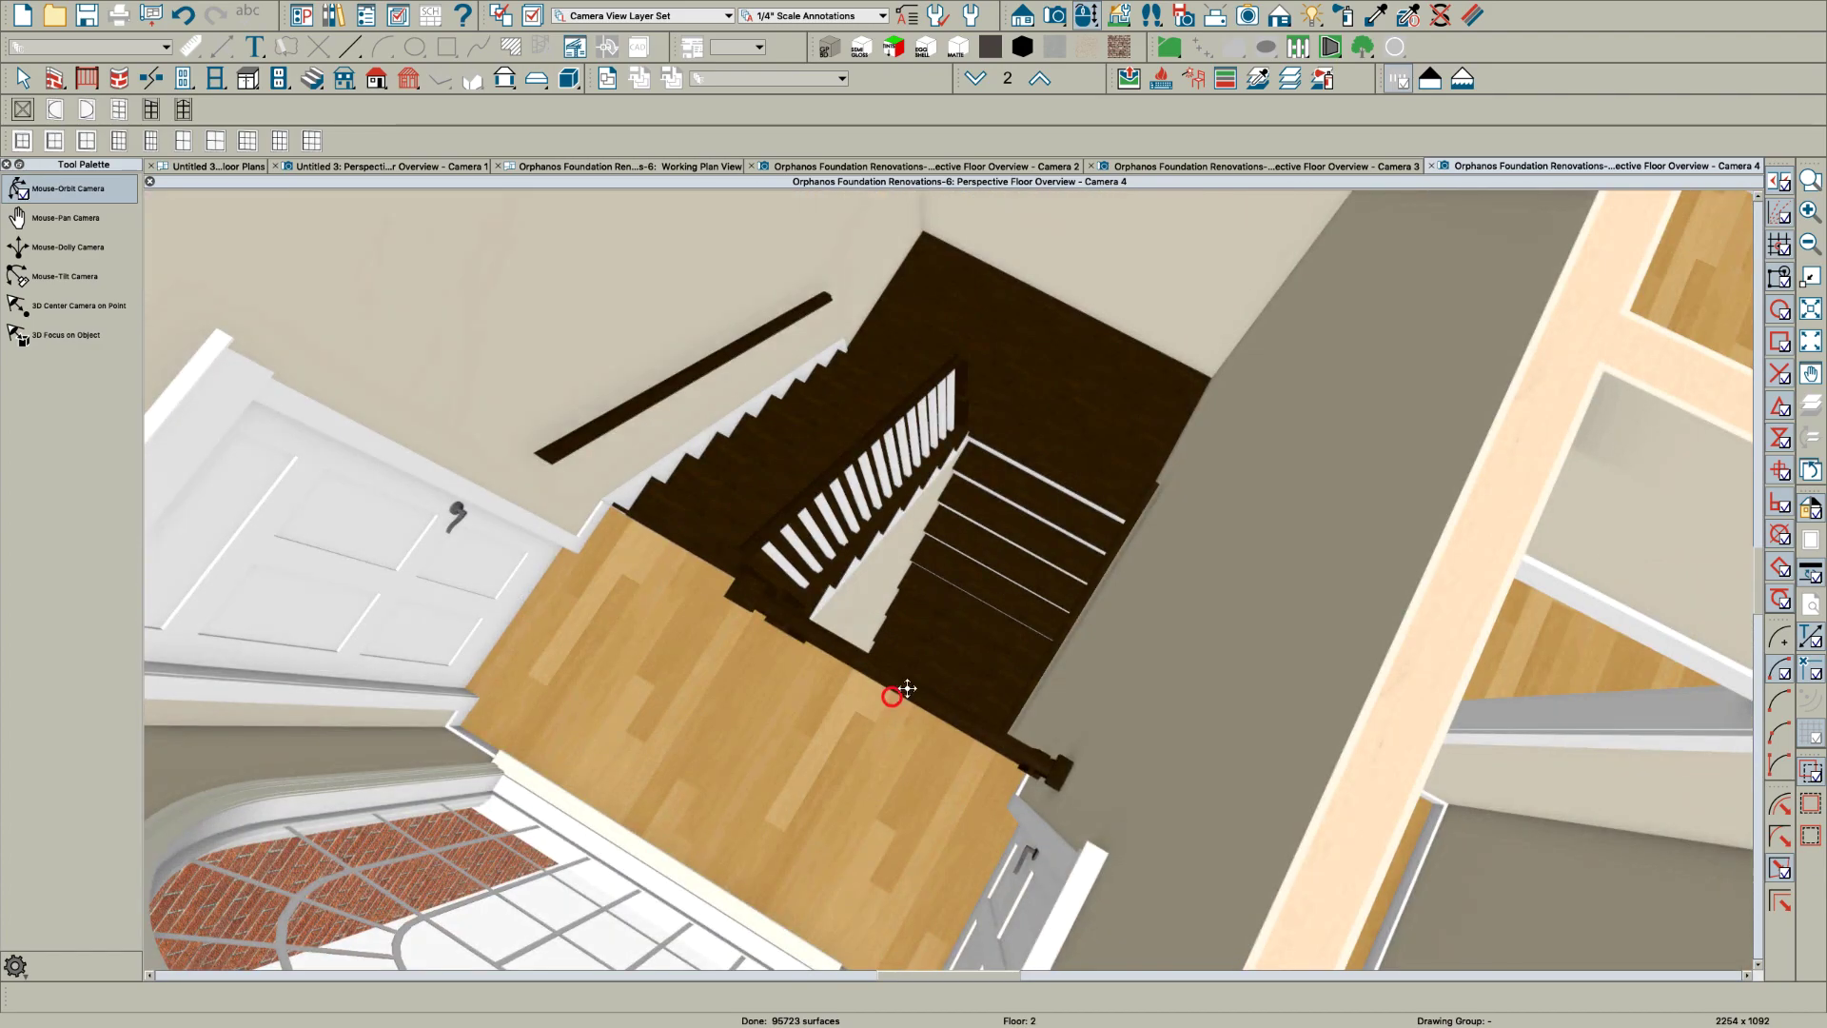
left_click_drag(907, 688, 1017, 676)
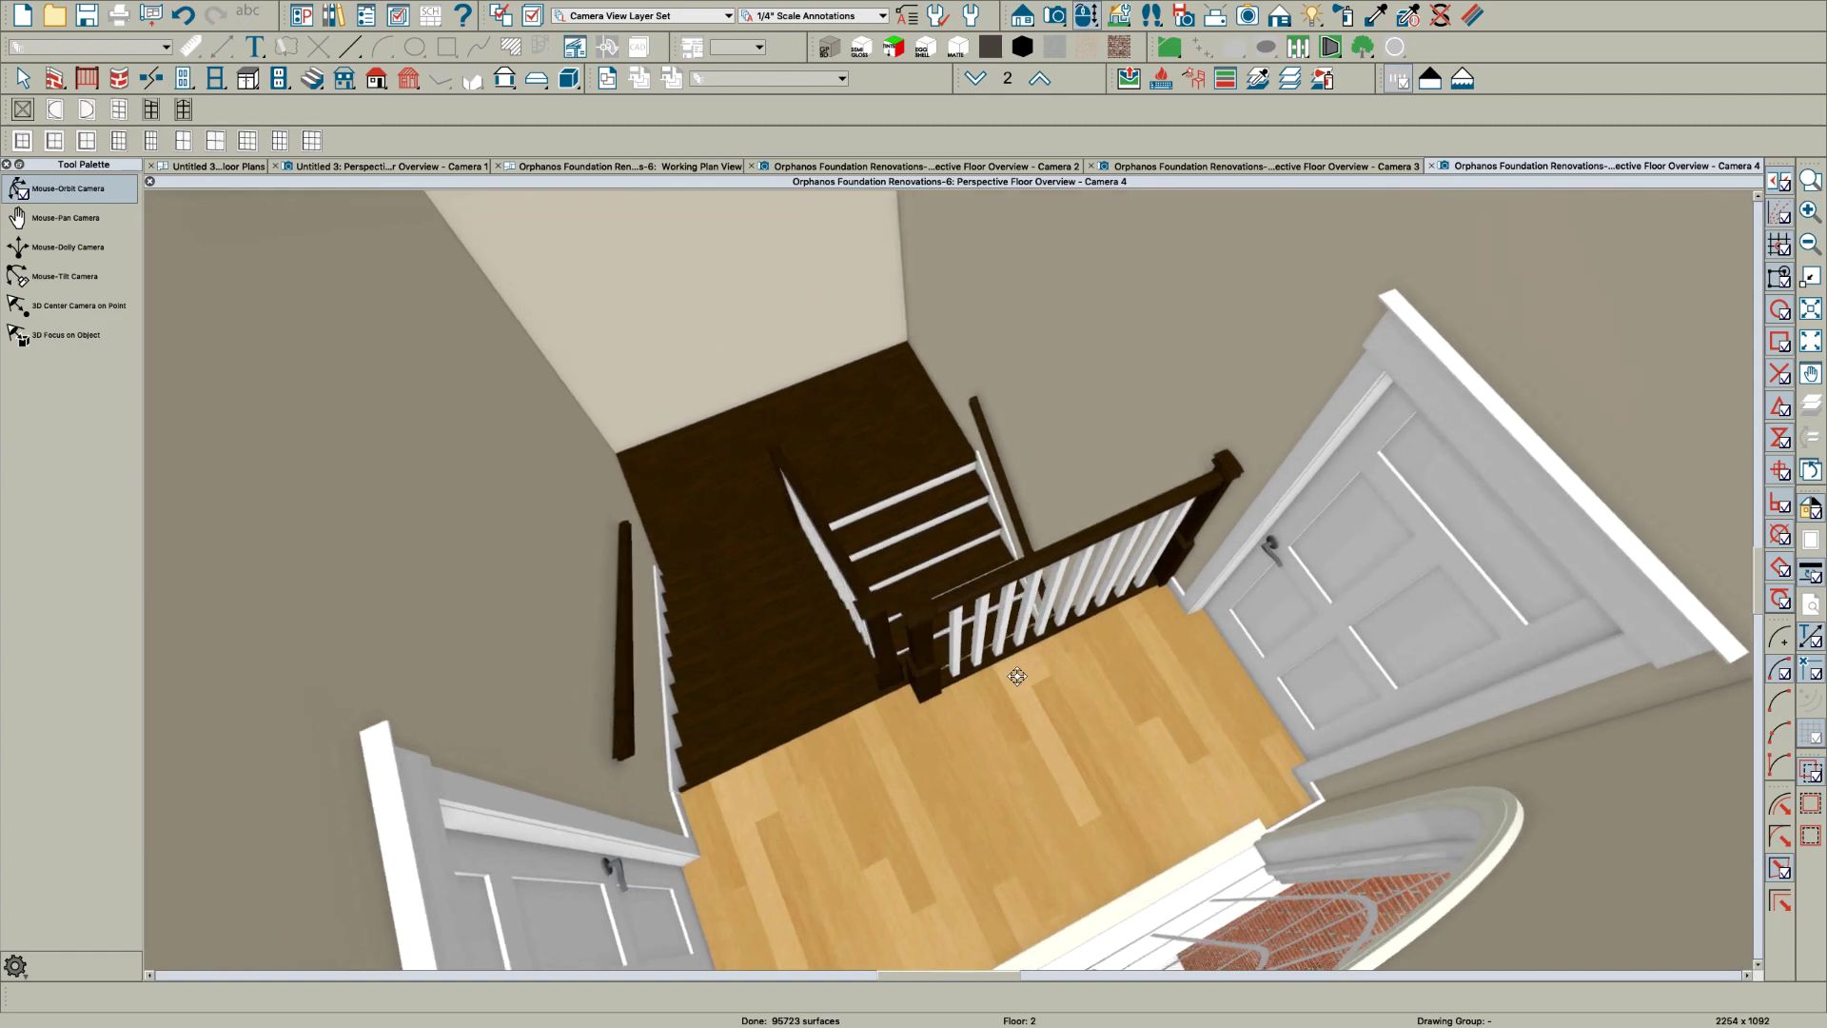
scroll(909, 634, "up", 4)
scroll(913, 643, "down", 4)
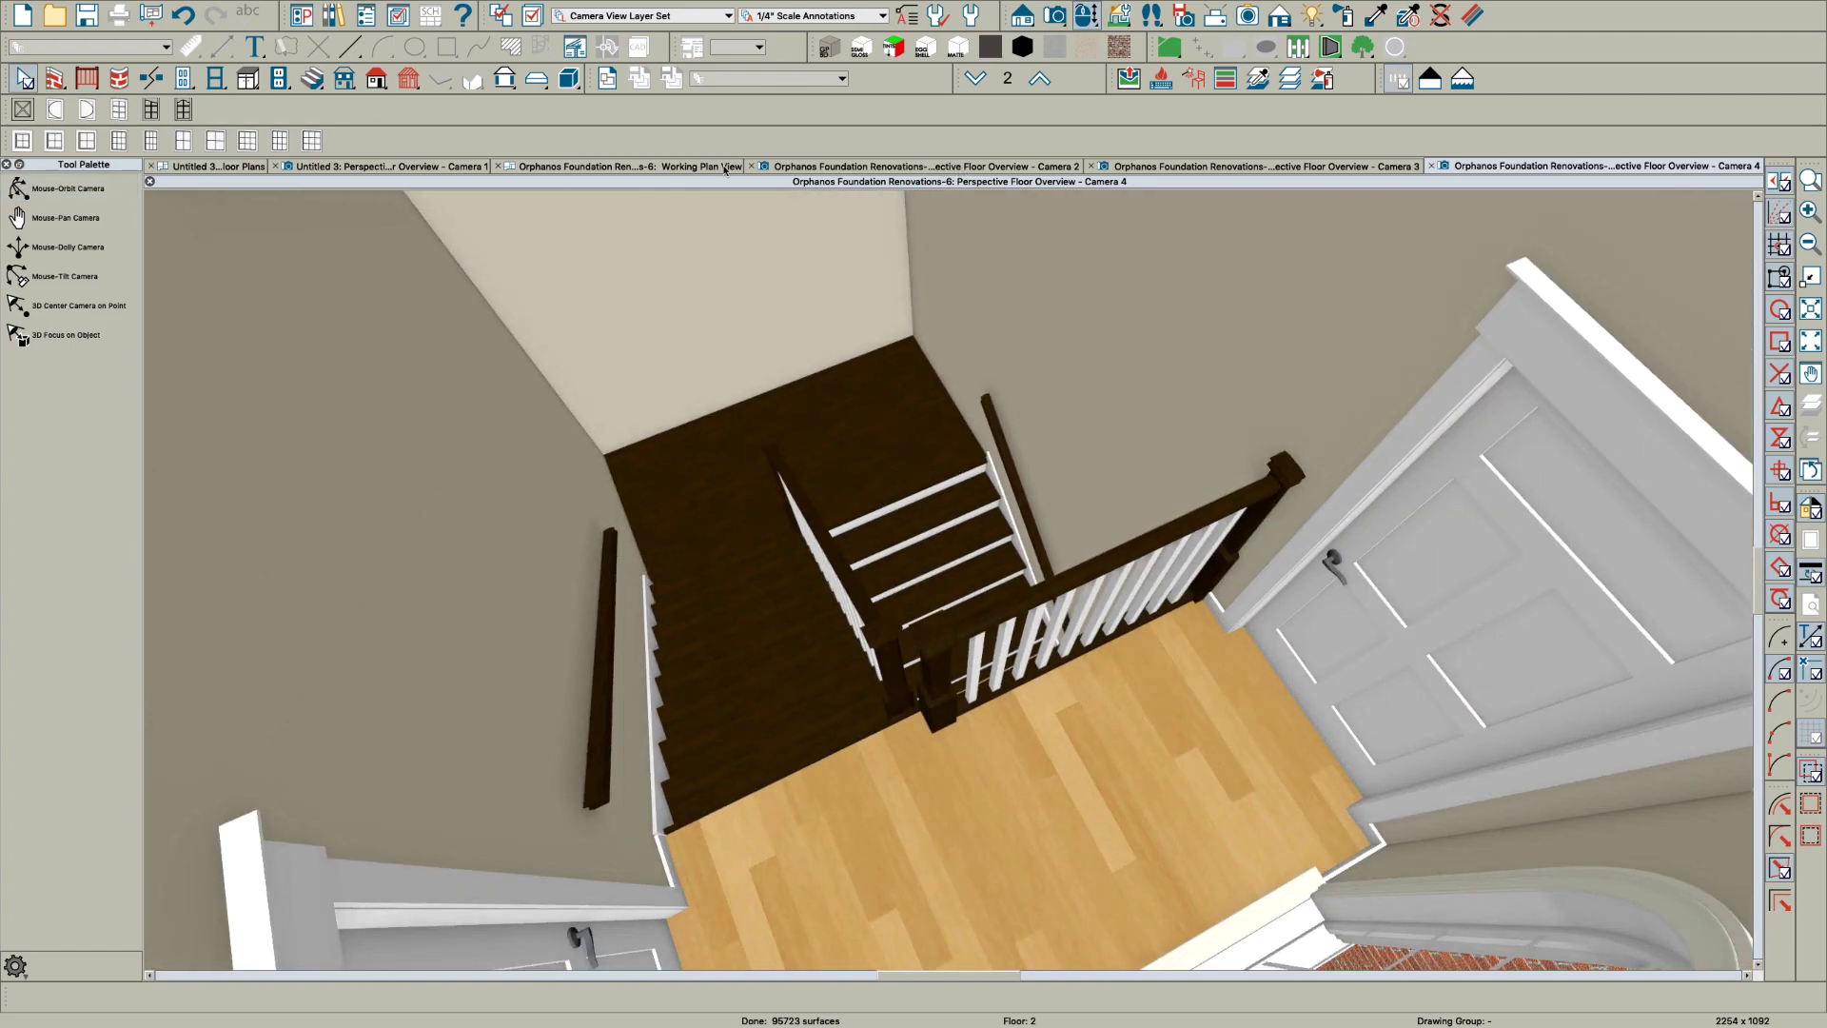
In the Working Plan View, narrow the floor 2 railing's opening at the head of the stairs to about 4'-0 1/4" by moving its newel-side edge
left_click(716, 169)
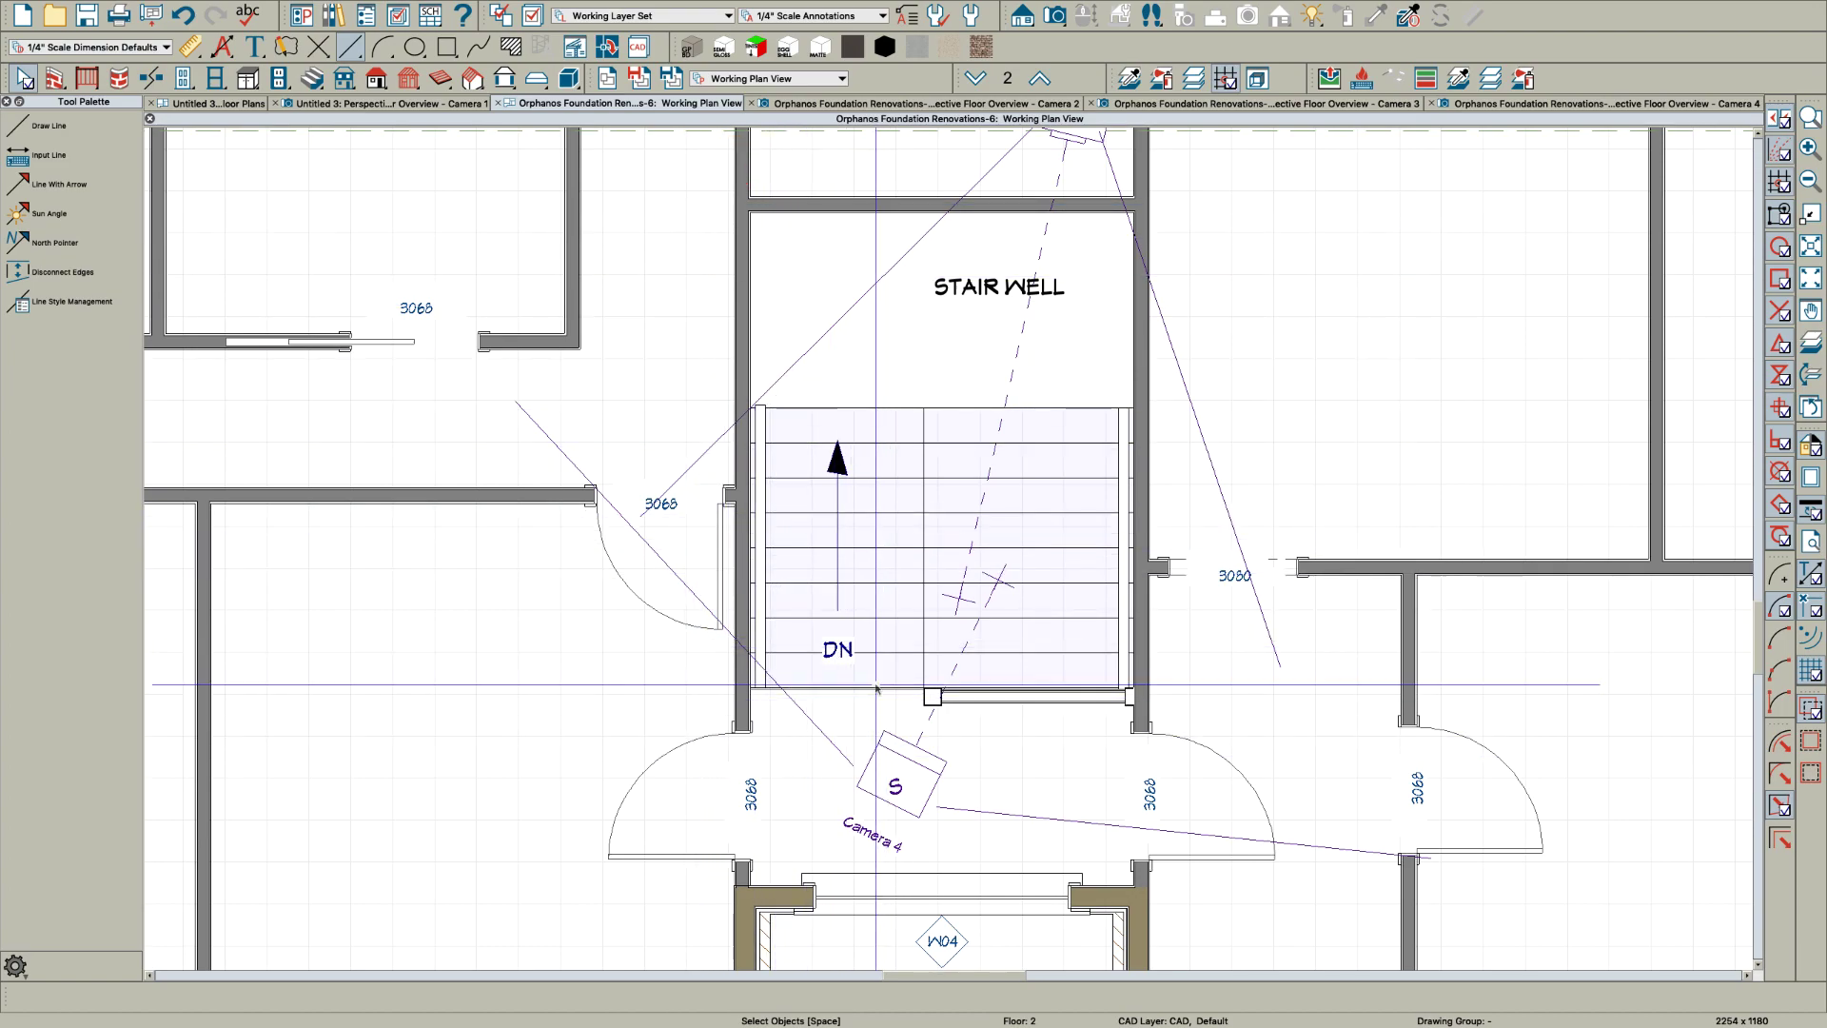
scroll(924, 610, "up", 3)
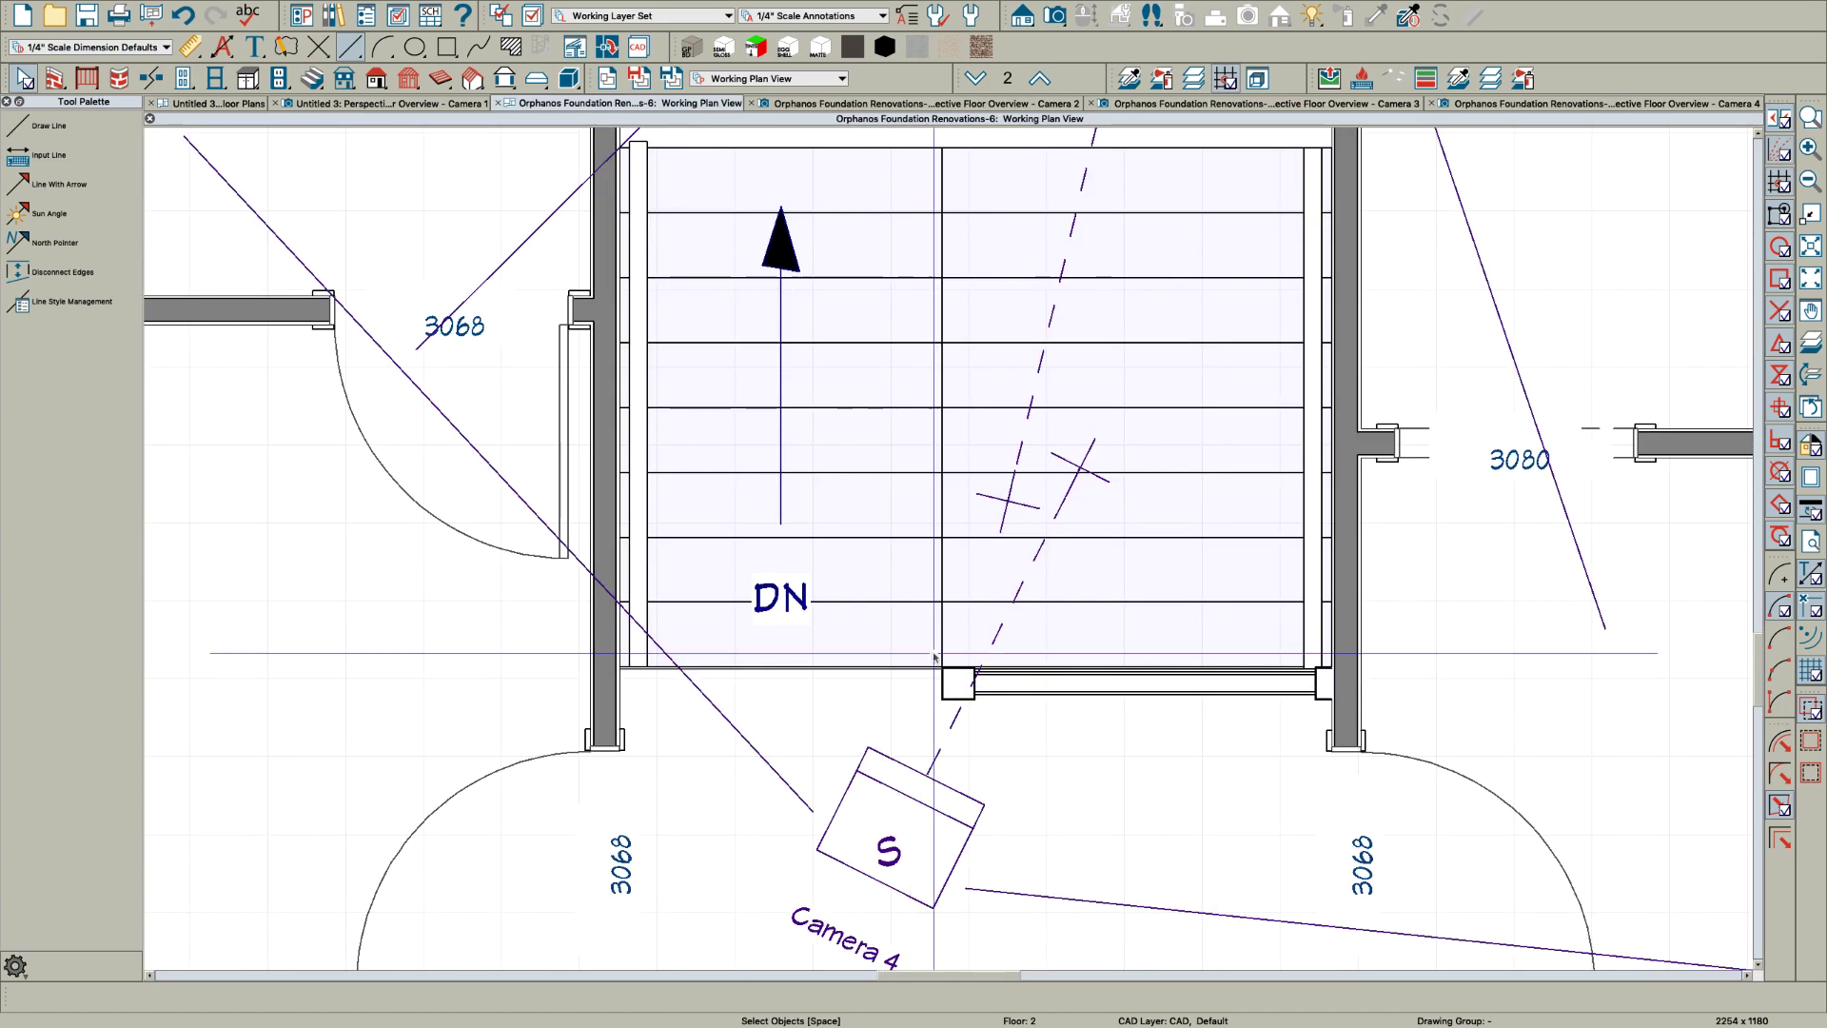
left_click(929, 565)
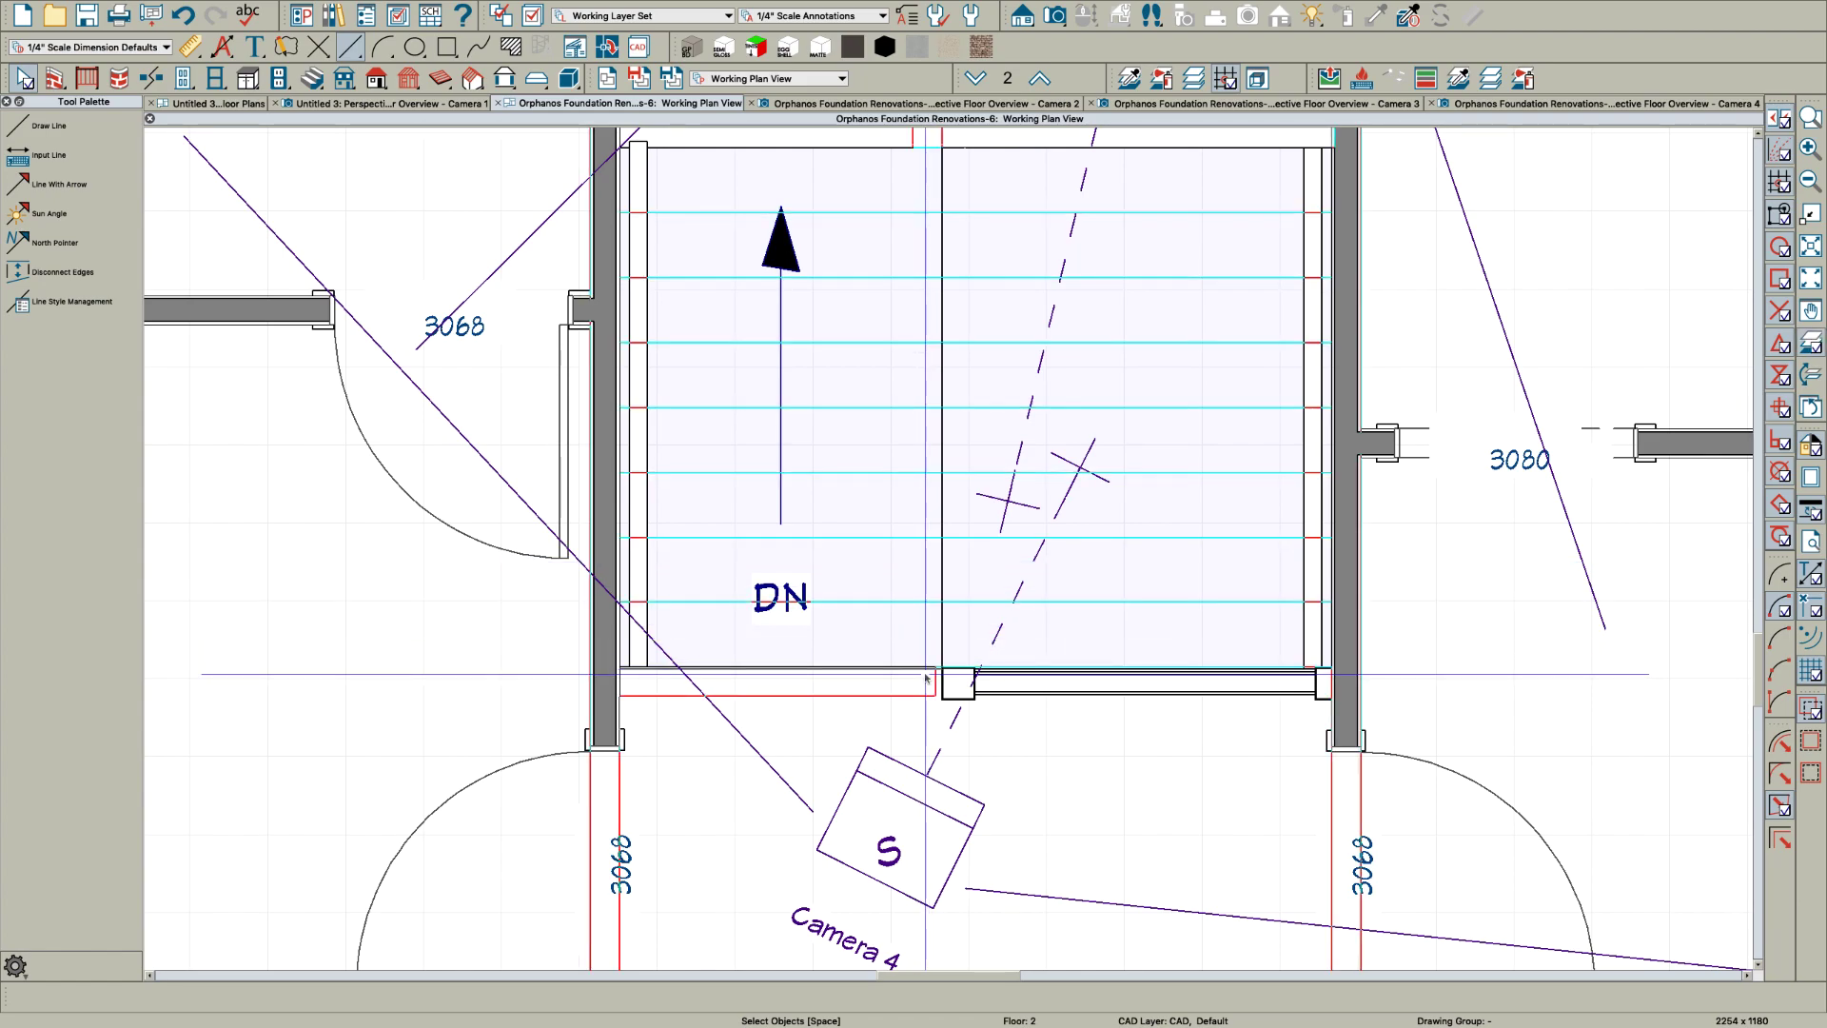
left_click(954, 696)
scroll(954, 697, "up", 2)
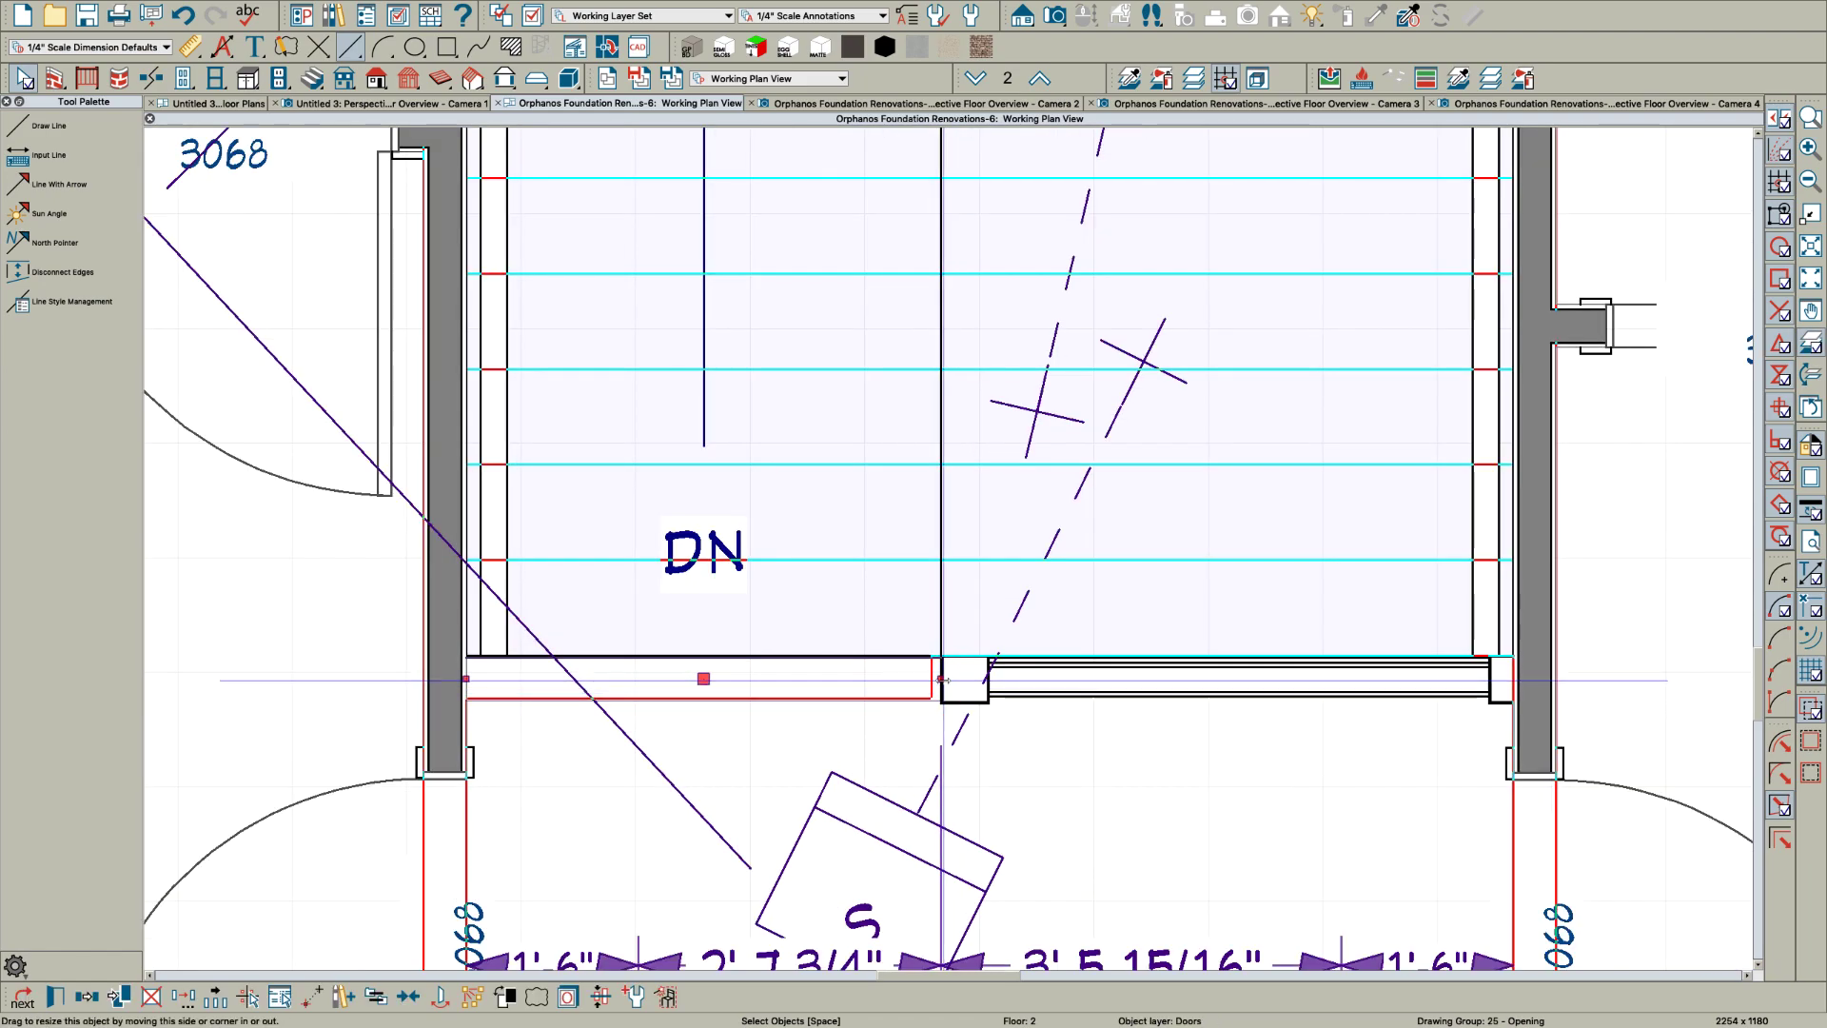
left_click_drag(943, 682, 929, 683)
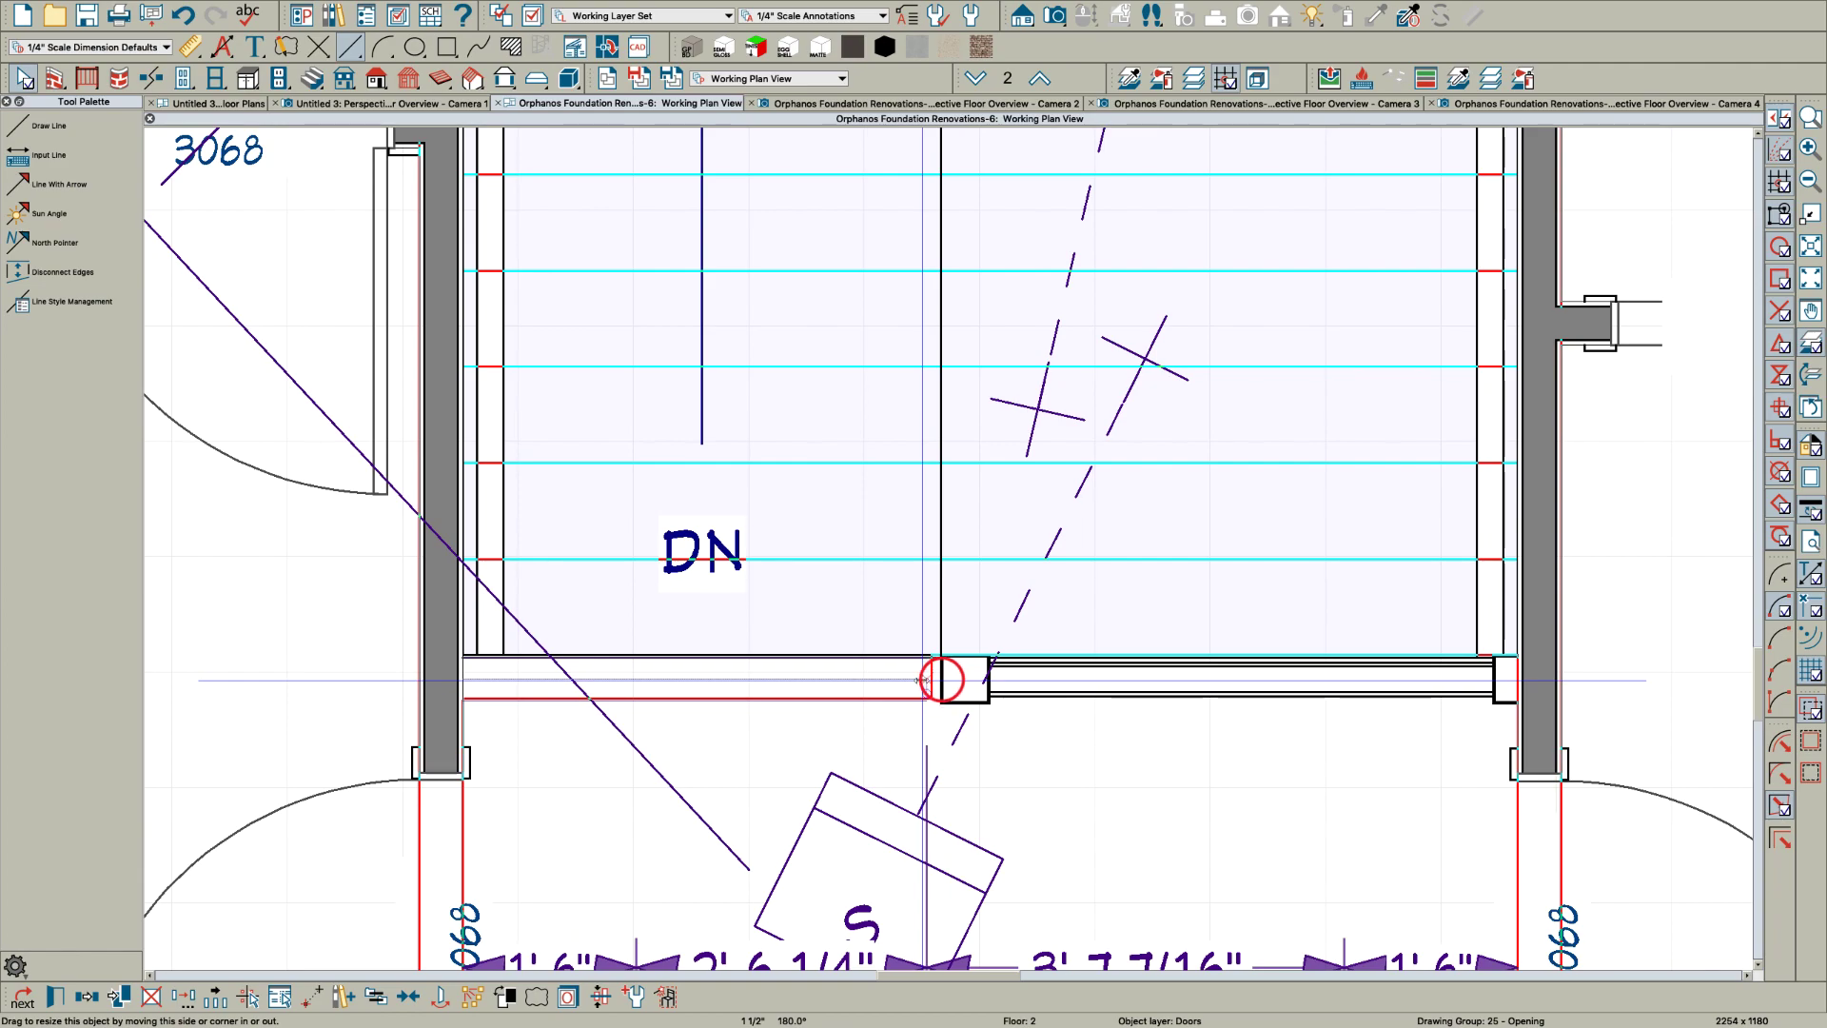
left_click(865, 687)
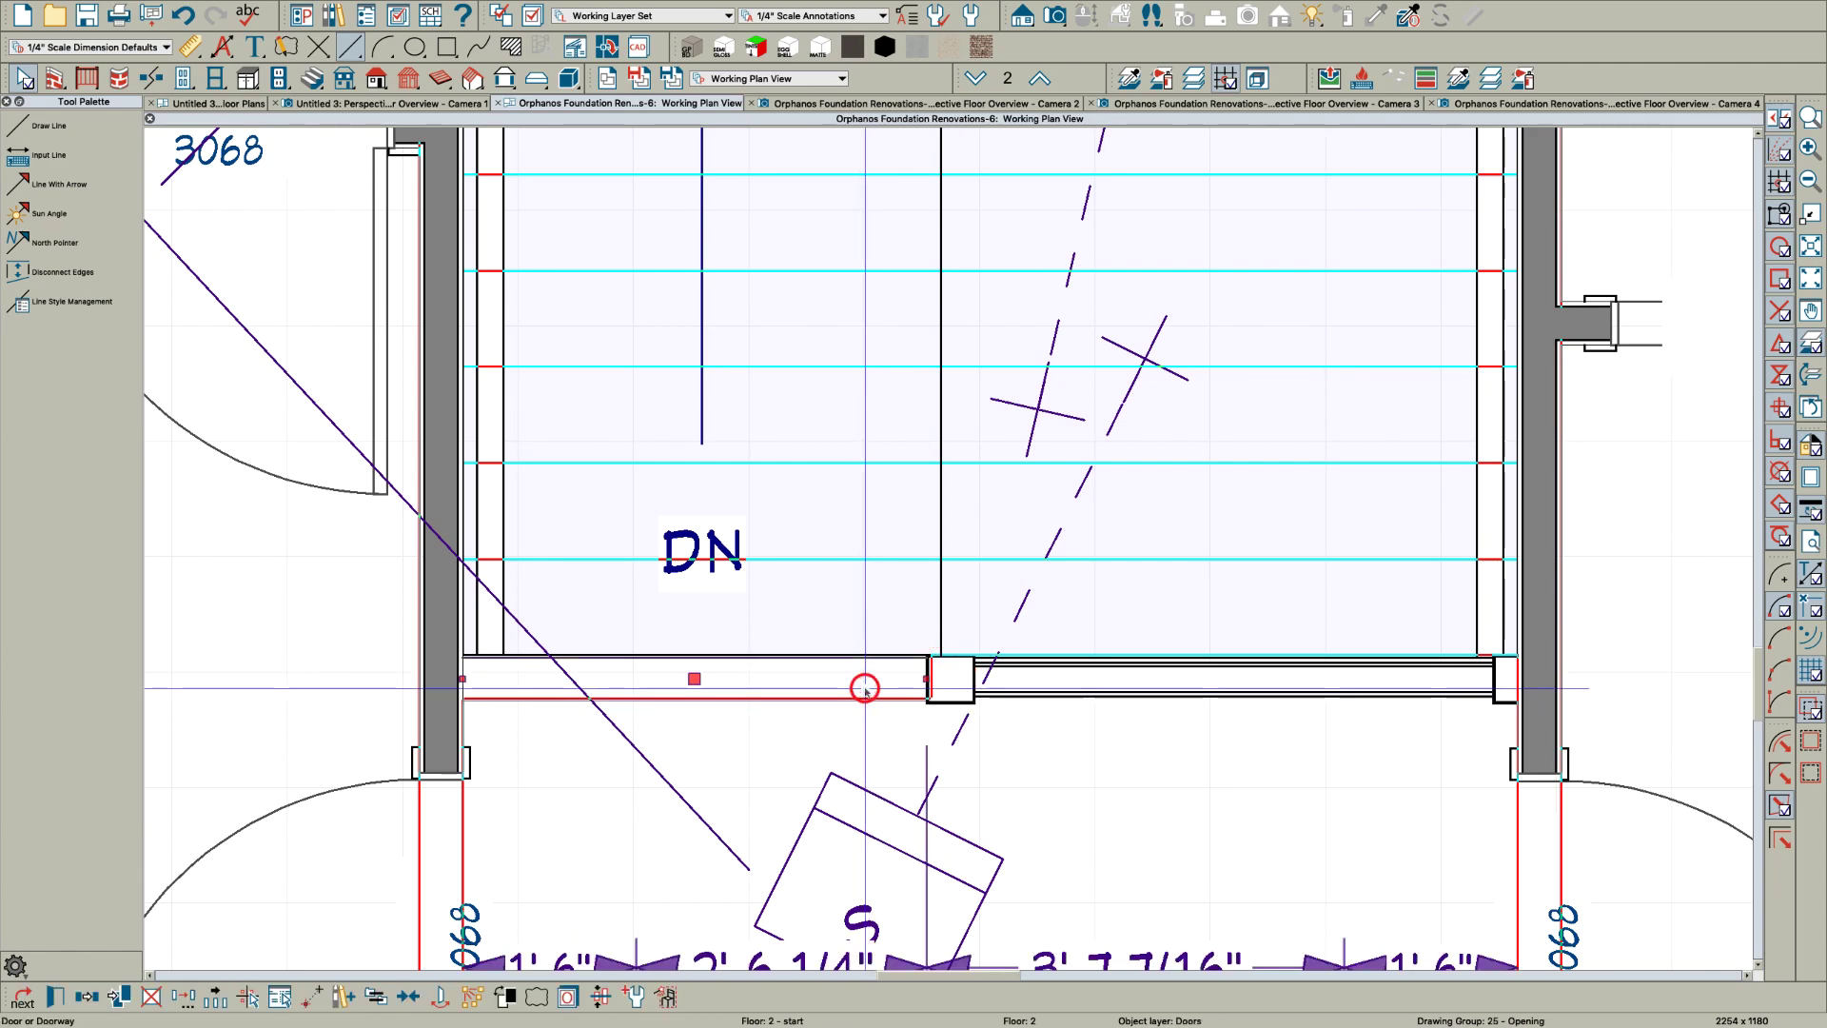
Narrow the railing opening further, moving its newel-side edge toward the DN flight until its dimension is about 2'-3"
left_click(1011, 675)
scroll(1014, 678, "up", 2)
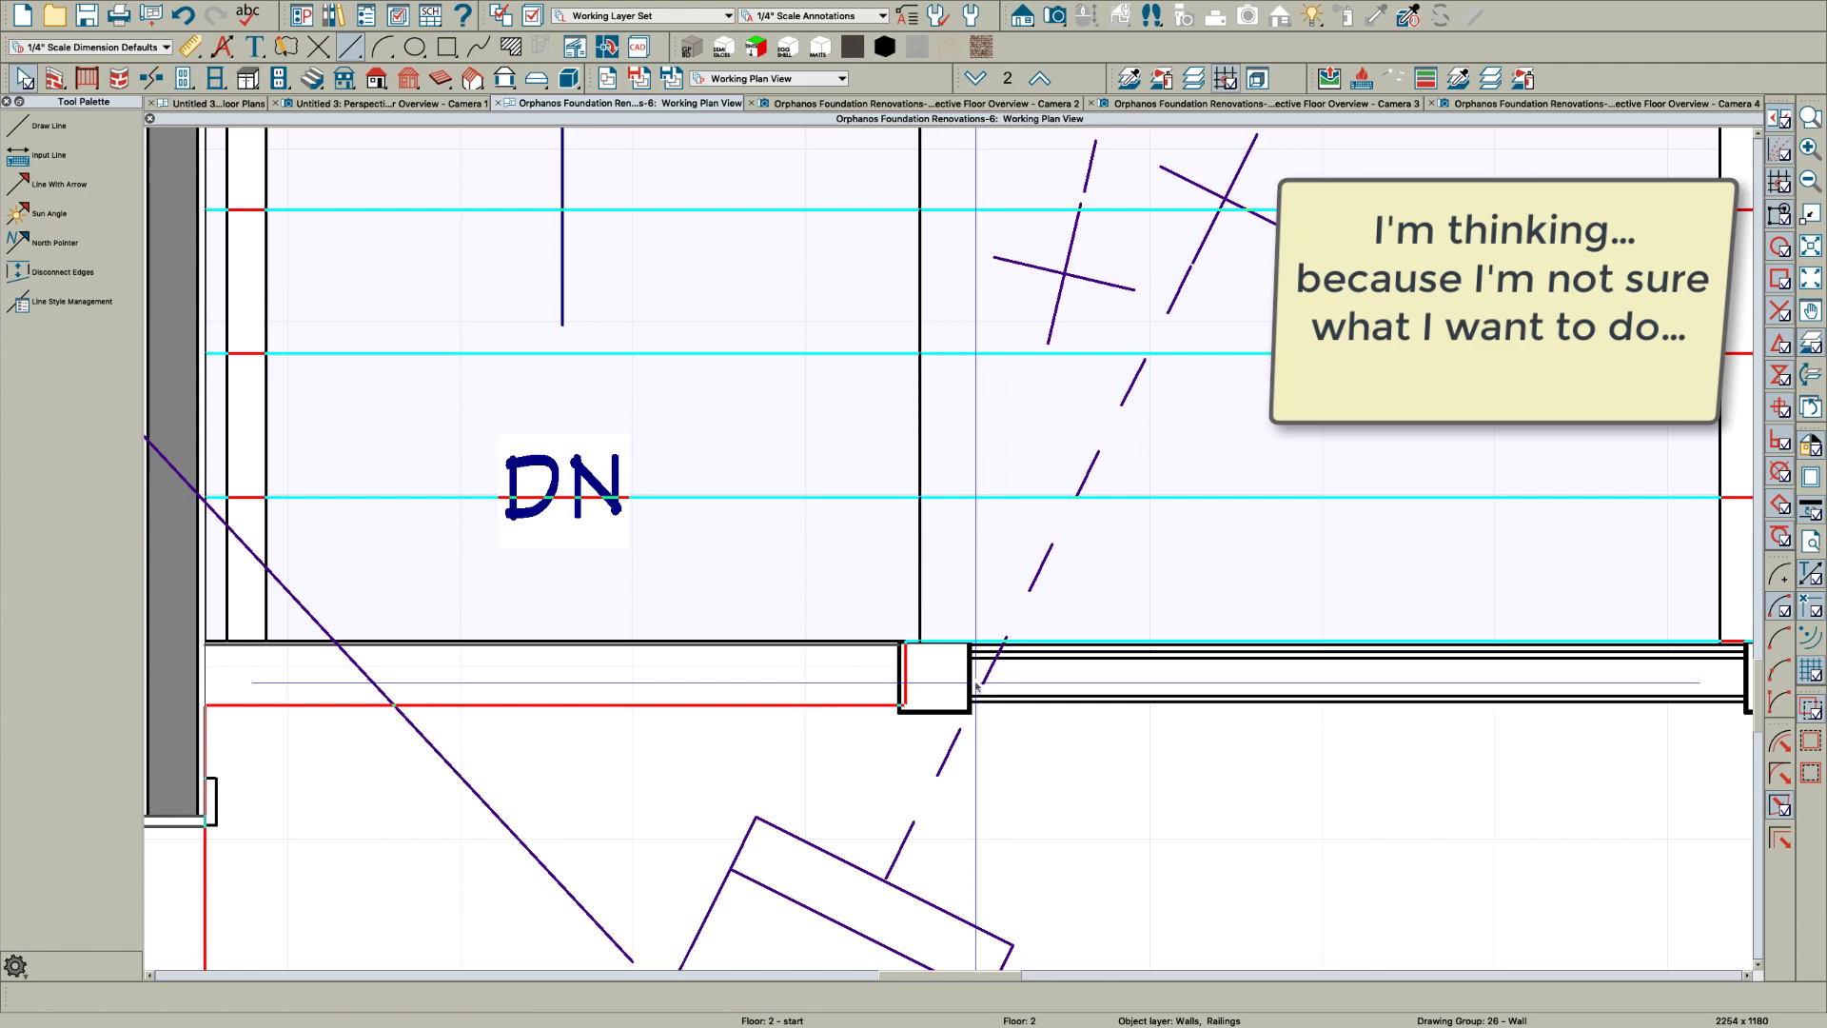
left_click(1048, 688)
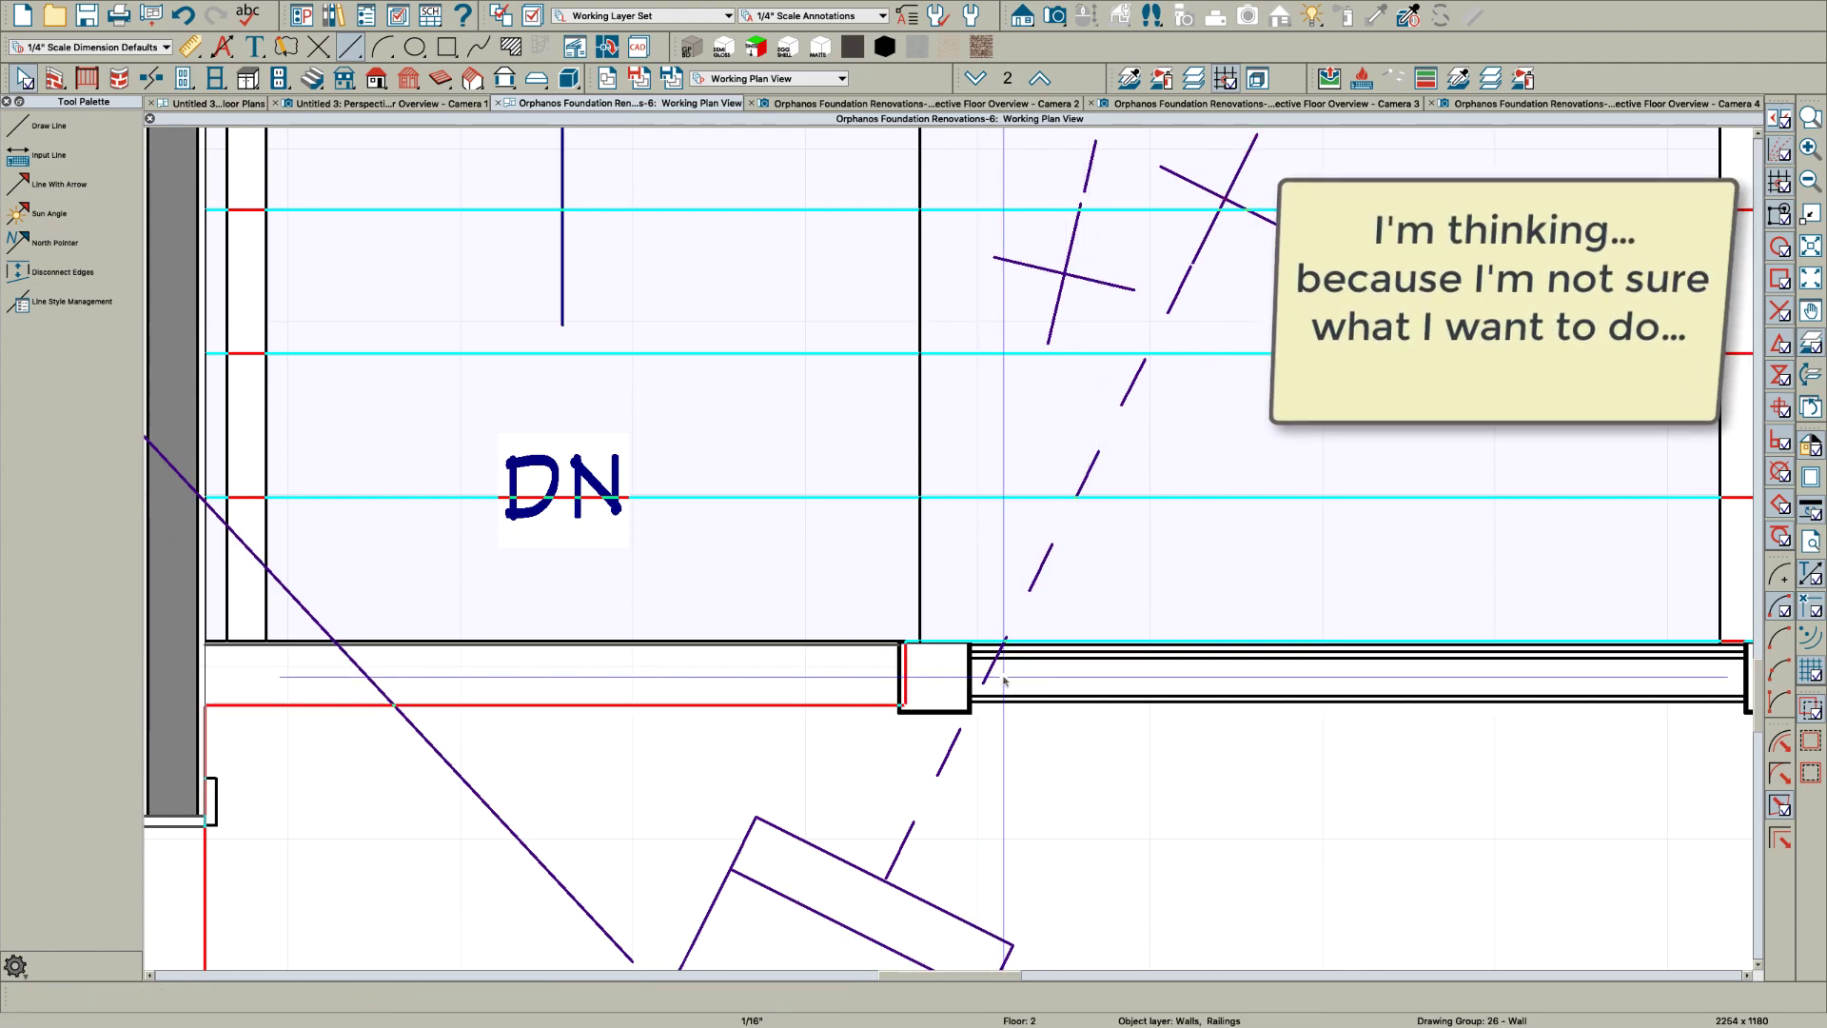
left_click(1047, 695)
left_click(995, 678)
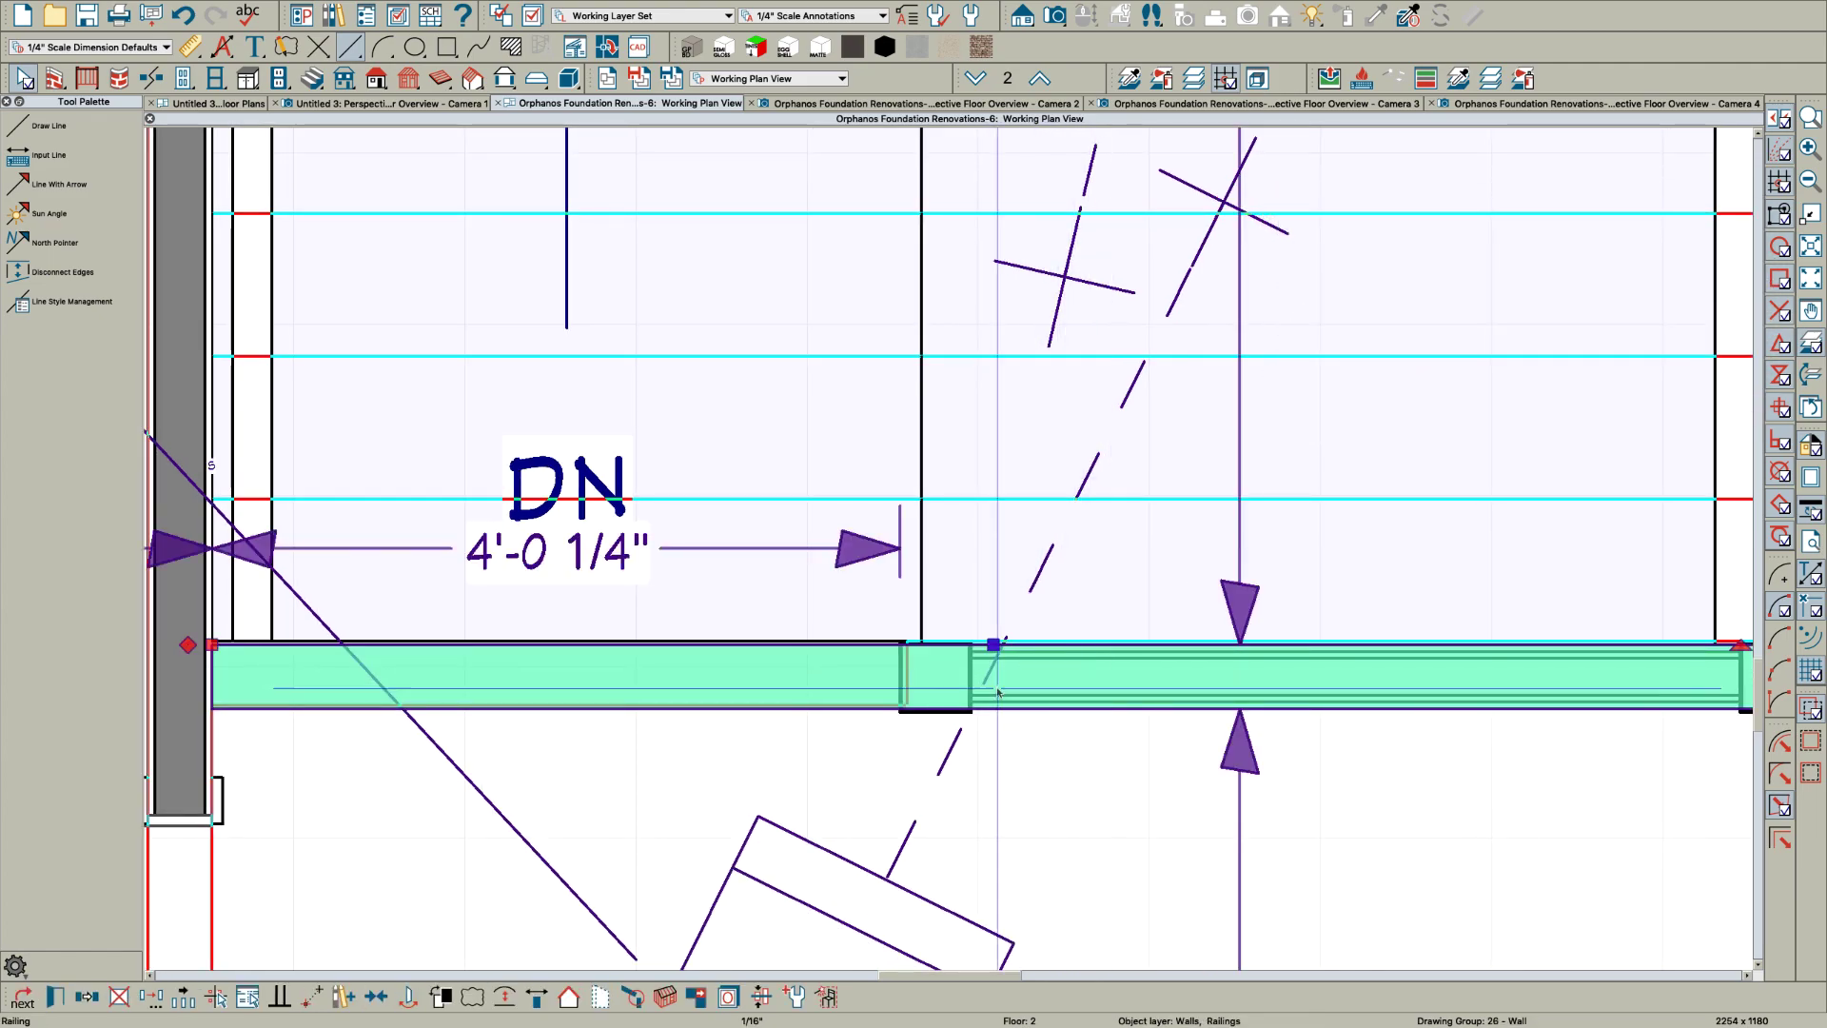
left_click(852, 680)
left_click_drag(898, 678, 853, 677)
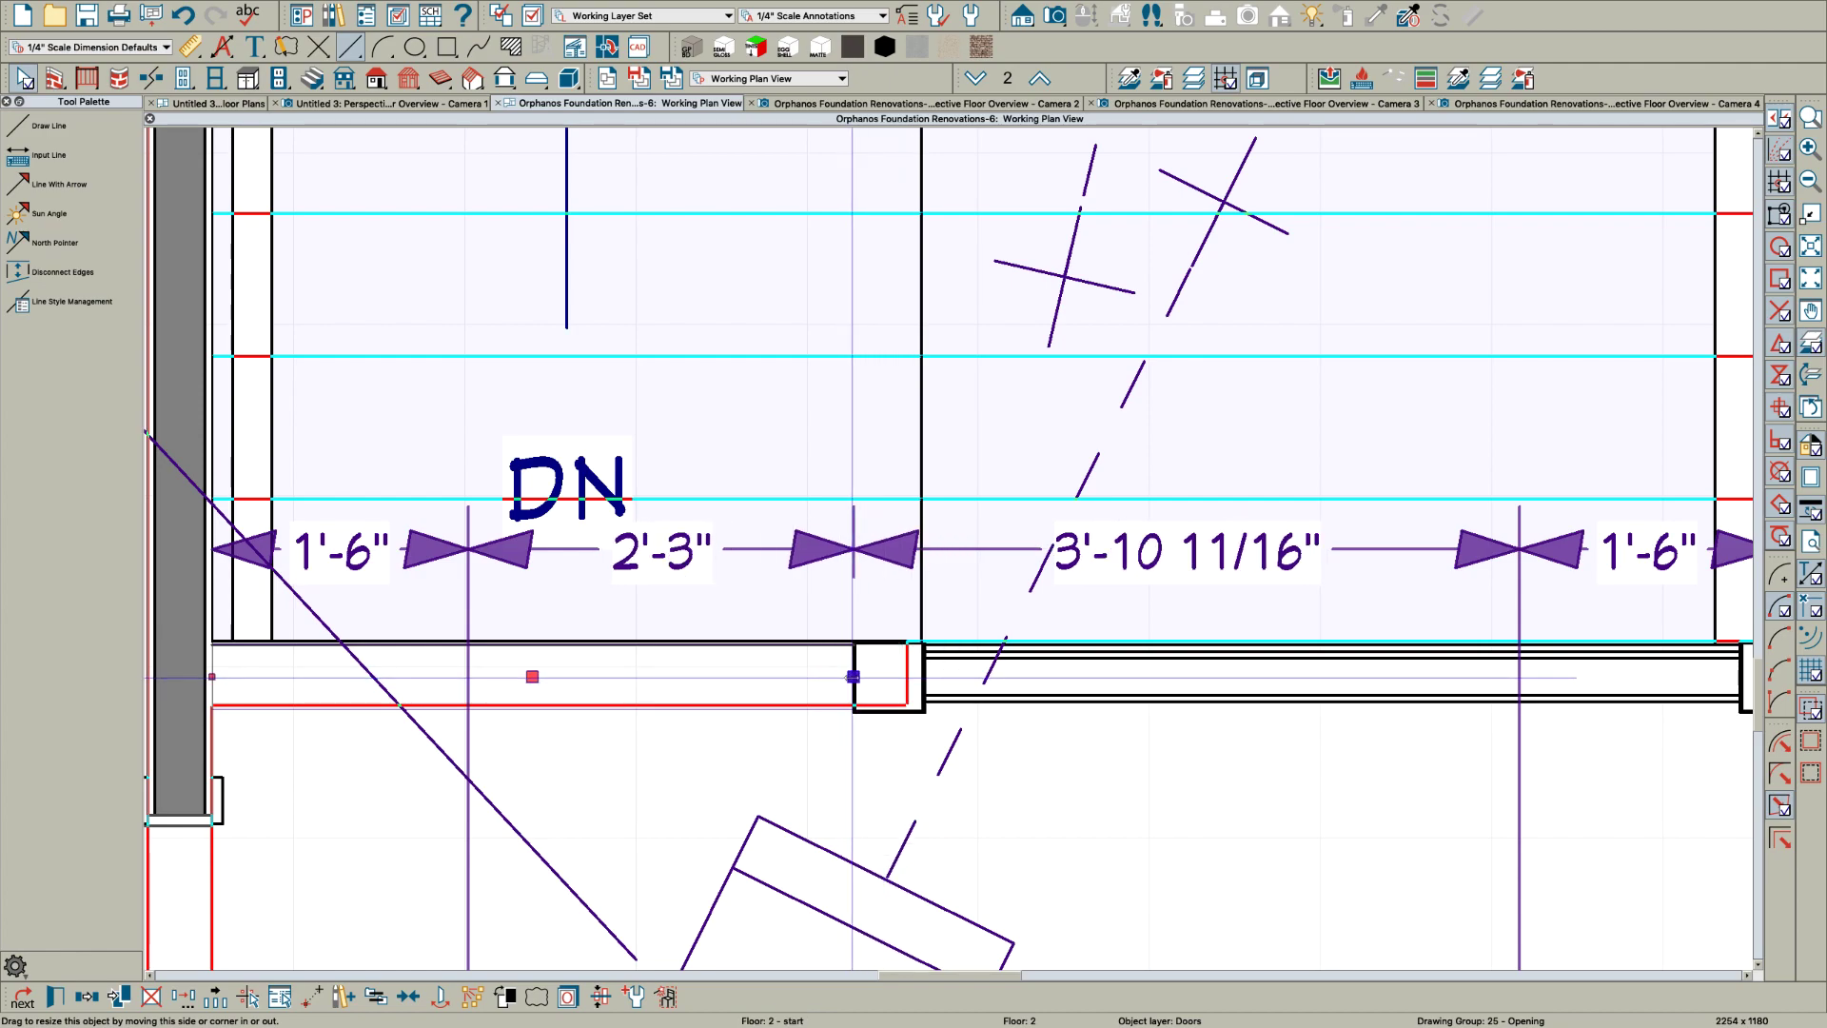
key("Escape")
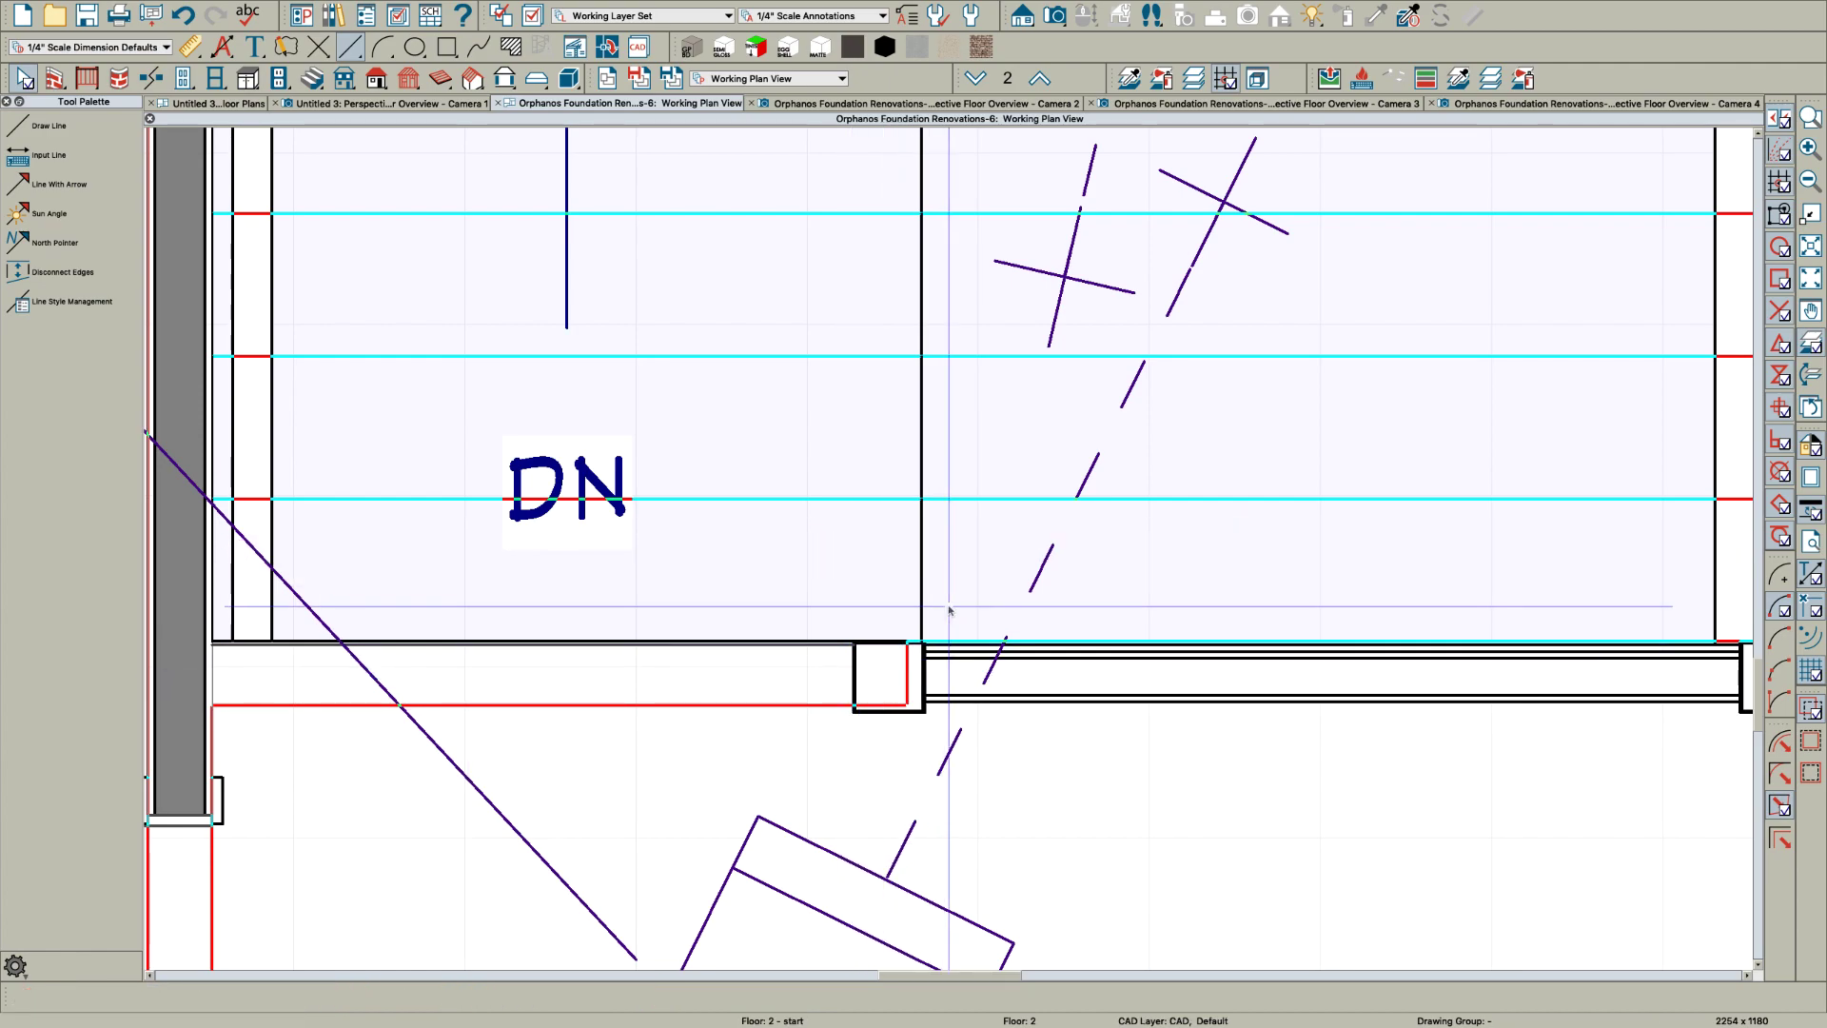
Check the newel junction in the Camera 4 floor overview and display it as a vector view with color turned off
left_click(1489, 105)
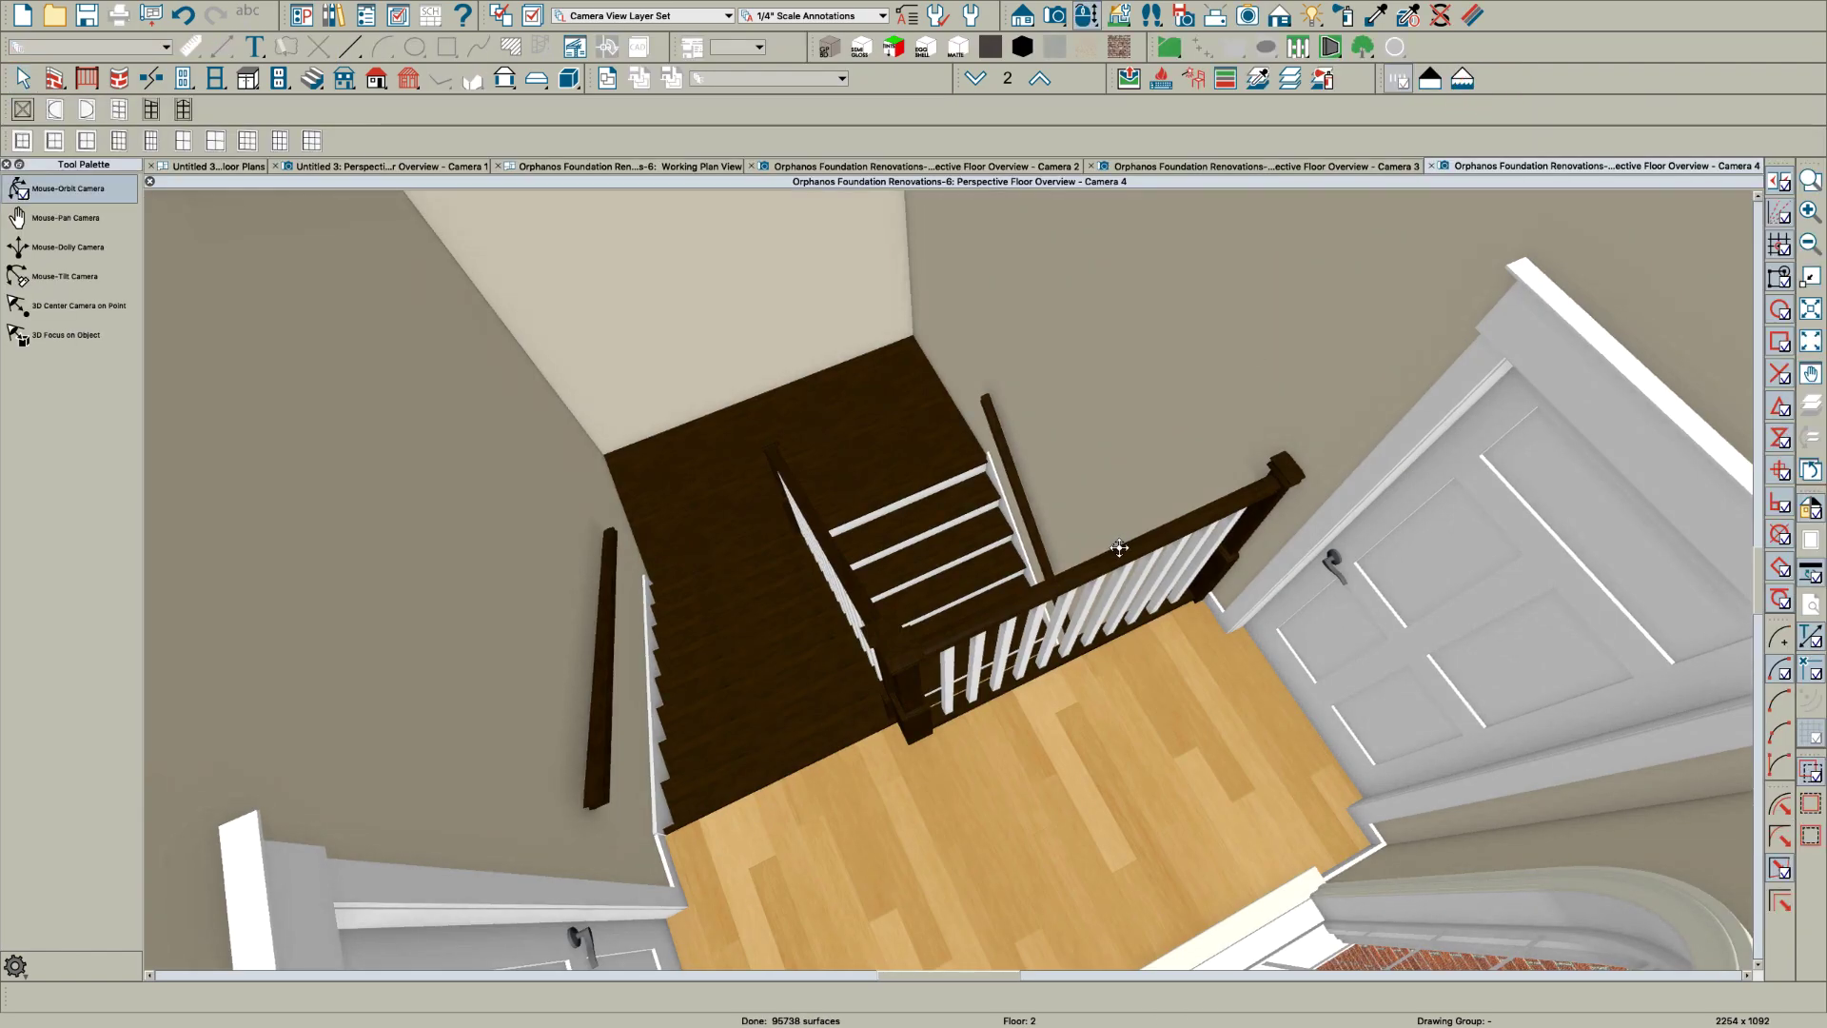
left_click_drag(1119, 548, 1282, 551)
key("space")
scroll(1146, 619, "up", 2)
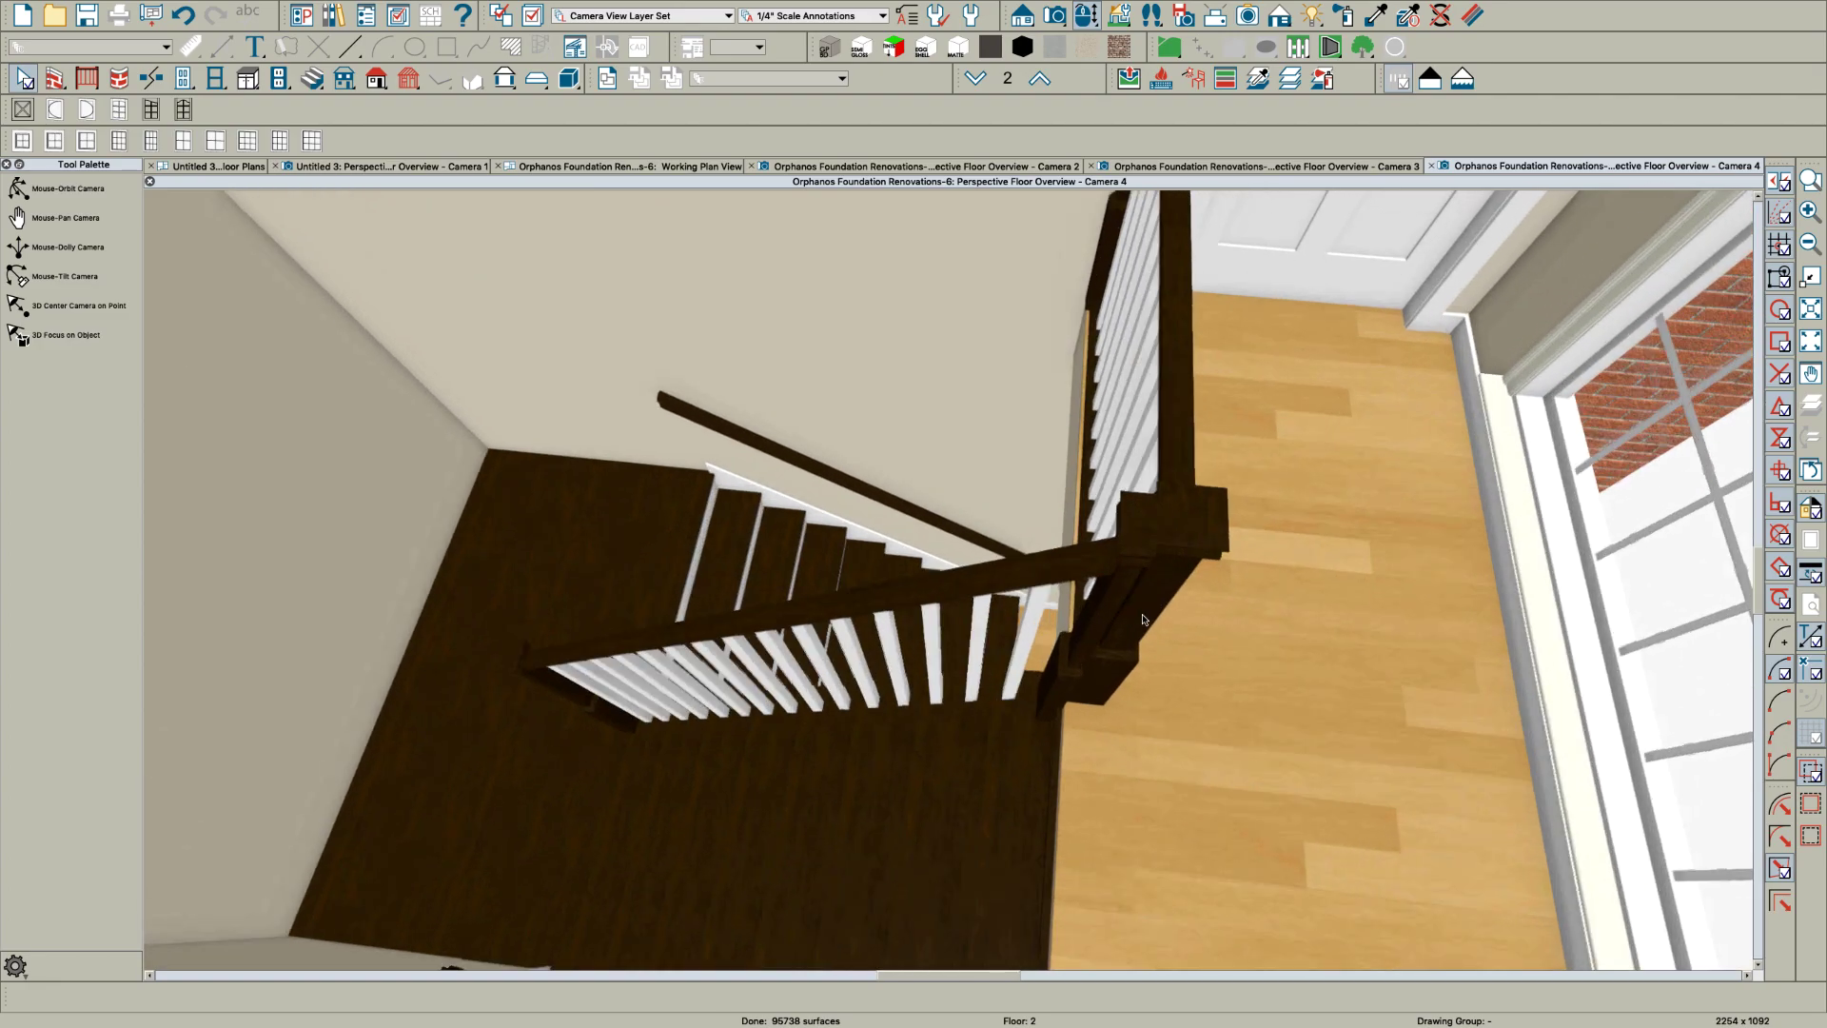
key("v")
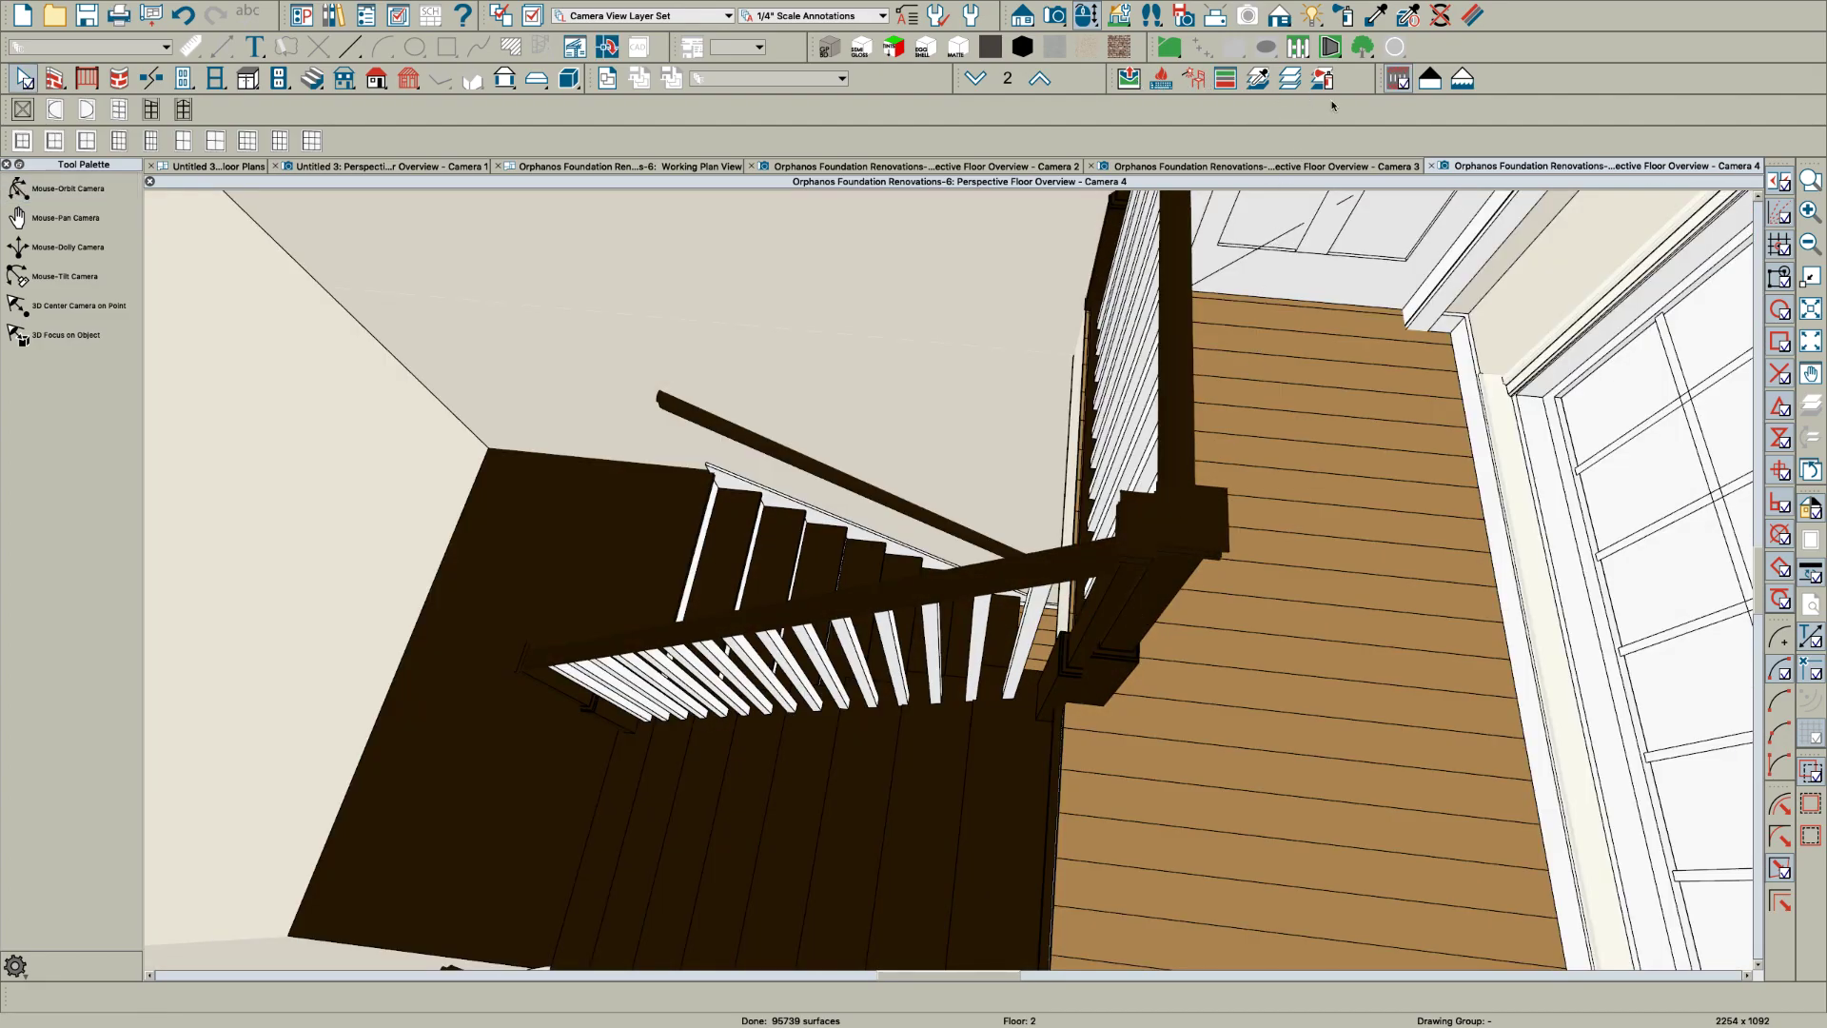
left_click(1398, 80)
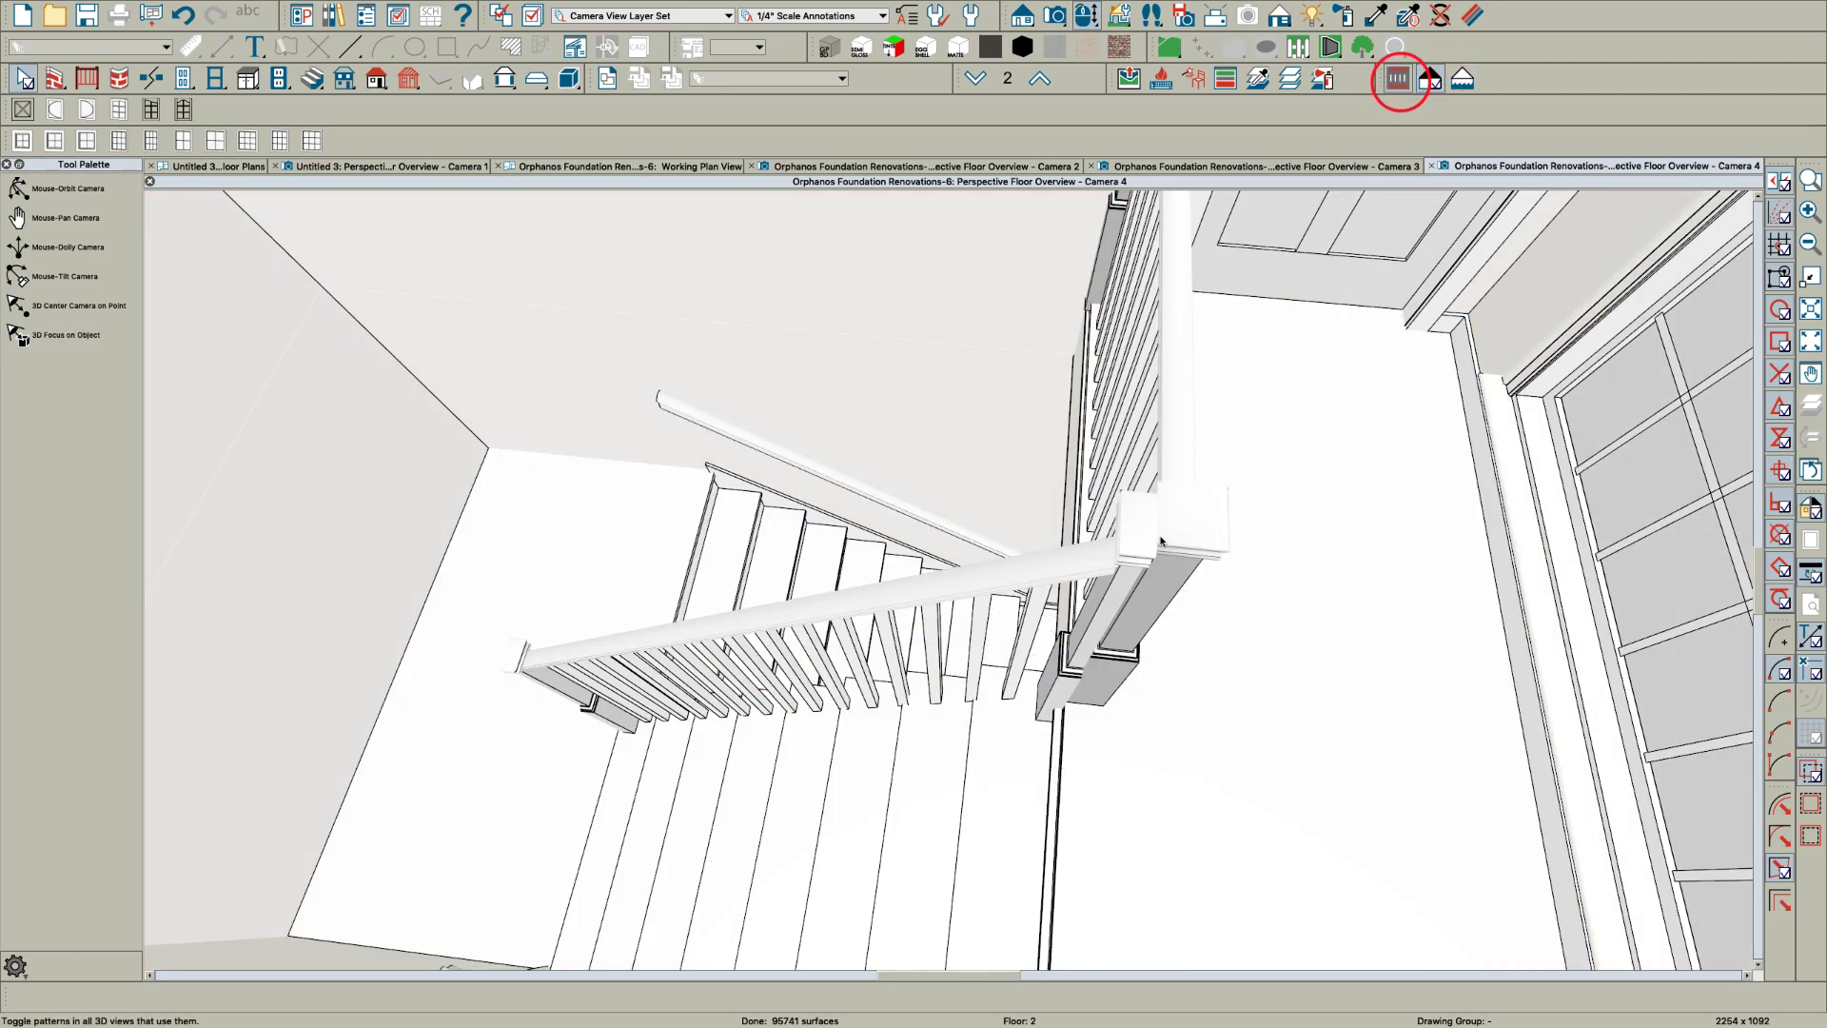
Set the stair-following railing between the flights to No Half Post at Wall in its rail style
middle_click_drag(1161, 540, 1163, 411)
left_click(1174, 409)
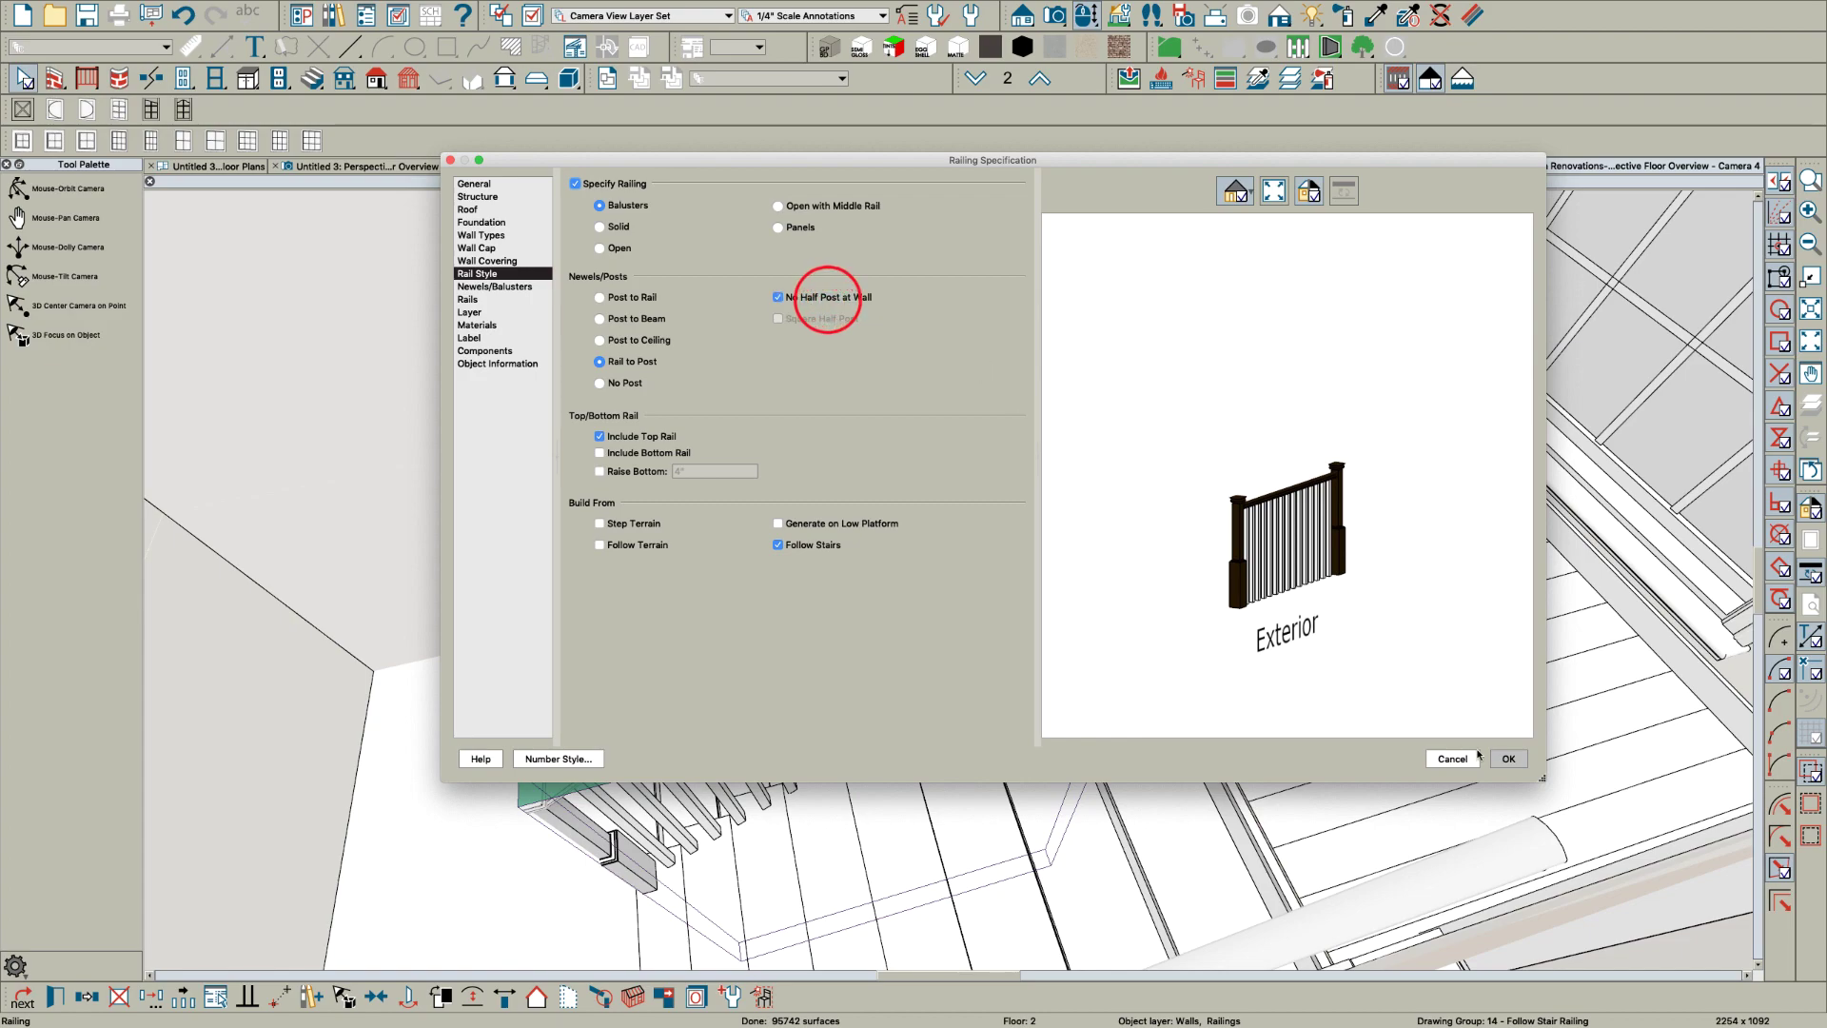
left_click(1509, 759)
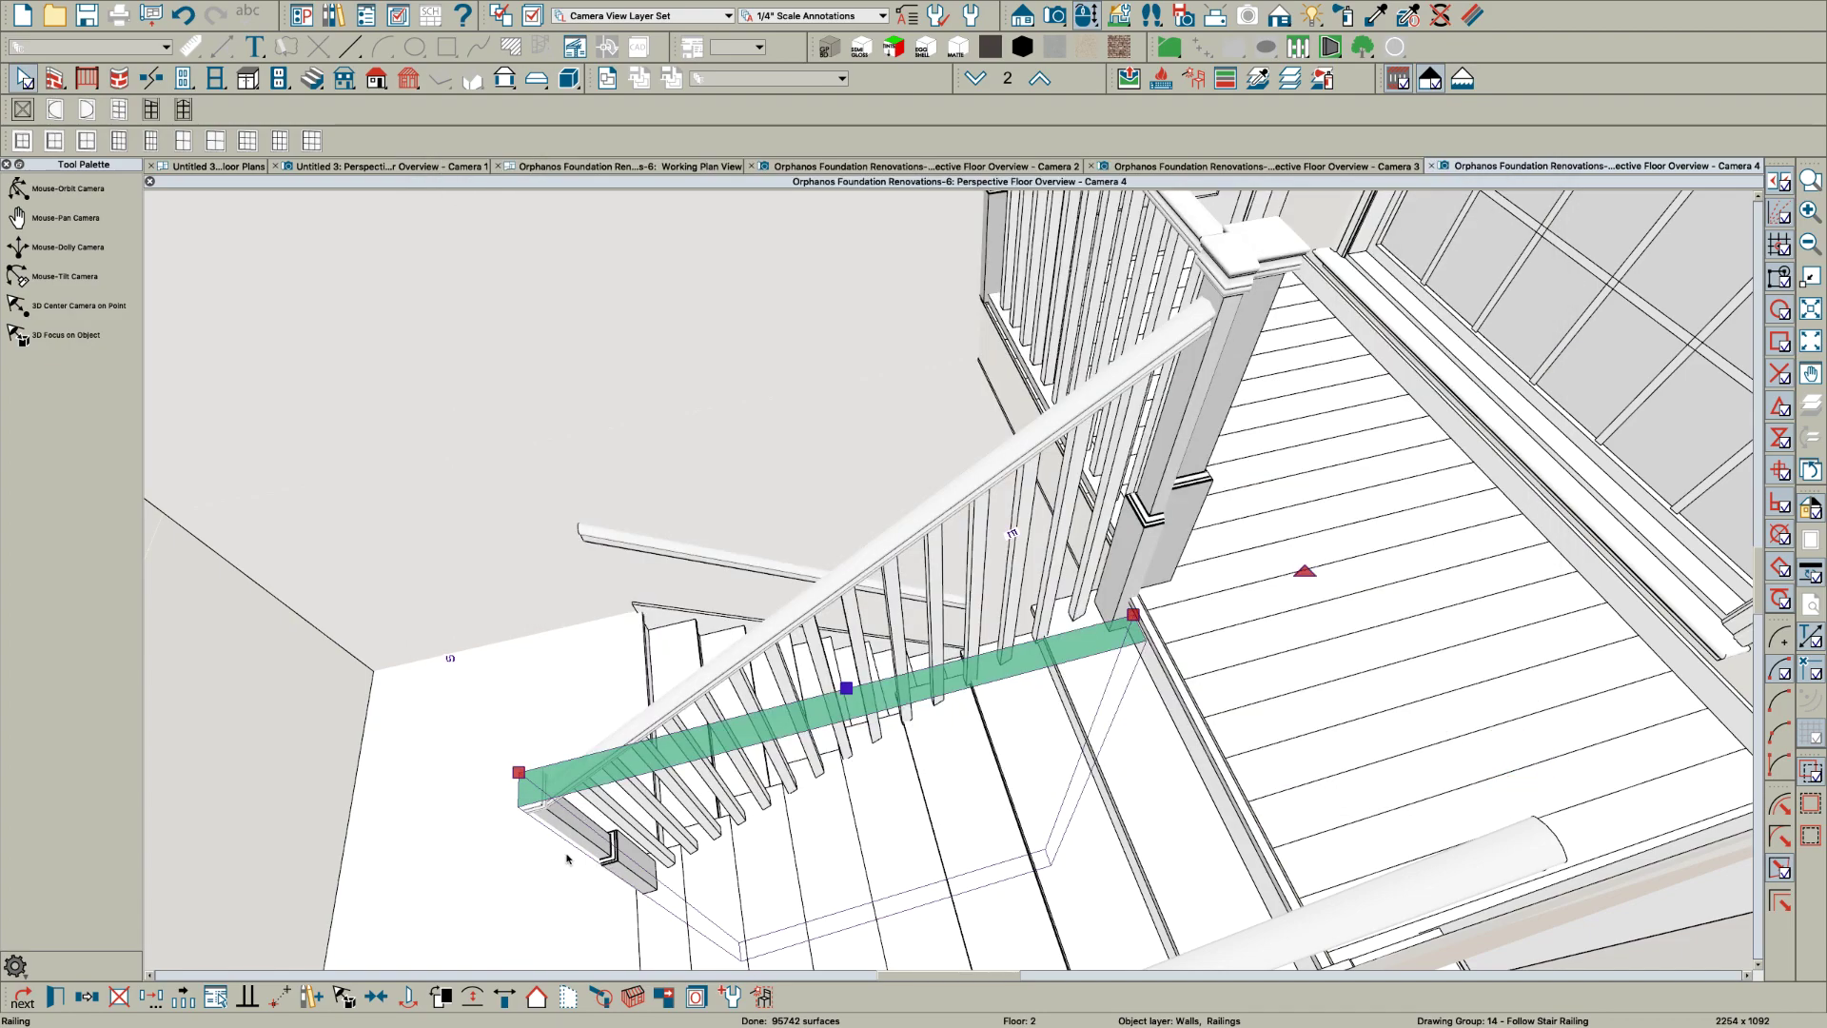
key("Escape")
Examine both flights, the center railing and the wall railings from the landing side of the staircase
key("o")
left_click_drag(697, 758, 931, 660)
left_click_drag(1192, 787, 1063, 575)
left_click_drag(1121, 438, 1106, 487)
left_click_drag(1020, 526, 1015, 544)
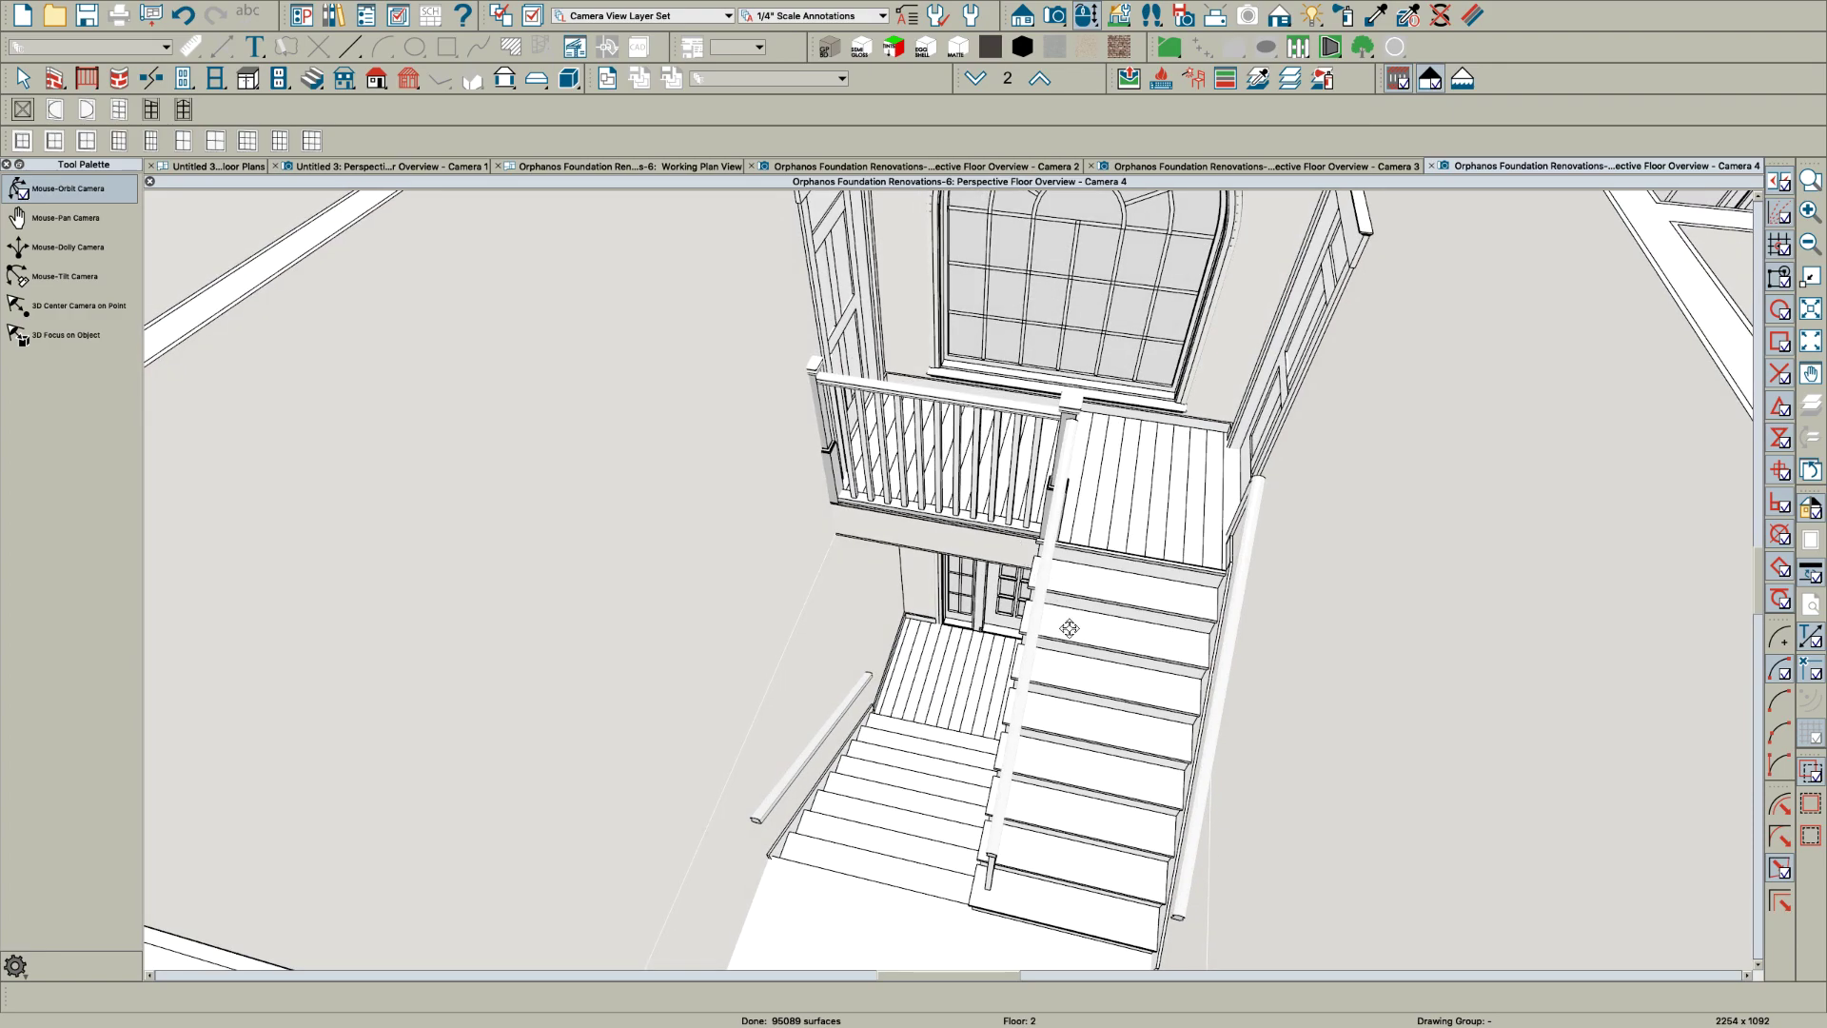
mouse_move(1059, 703)
left_mouse_down()
mouse_move(1047, 734)
mouse_move(1092, 696)
left_mouse_up()
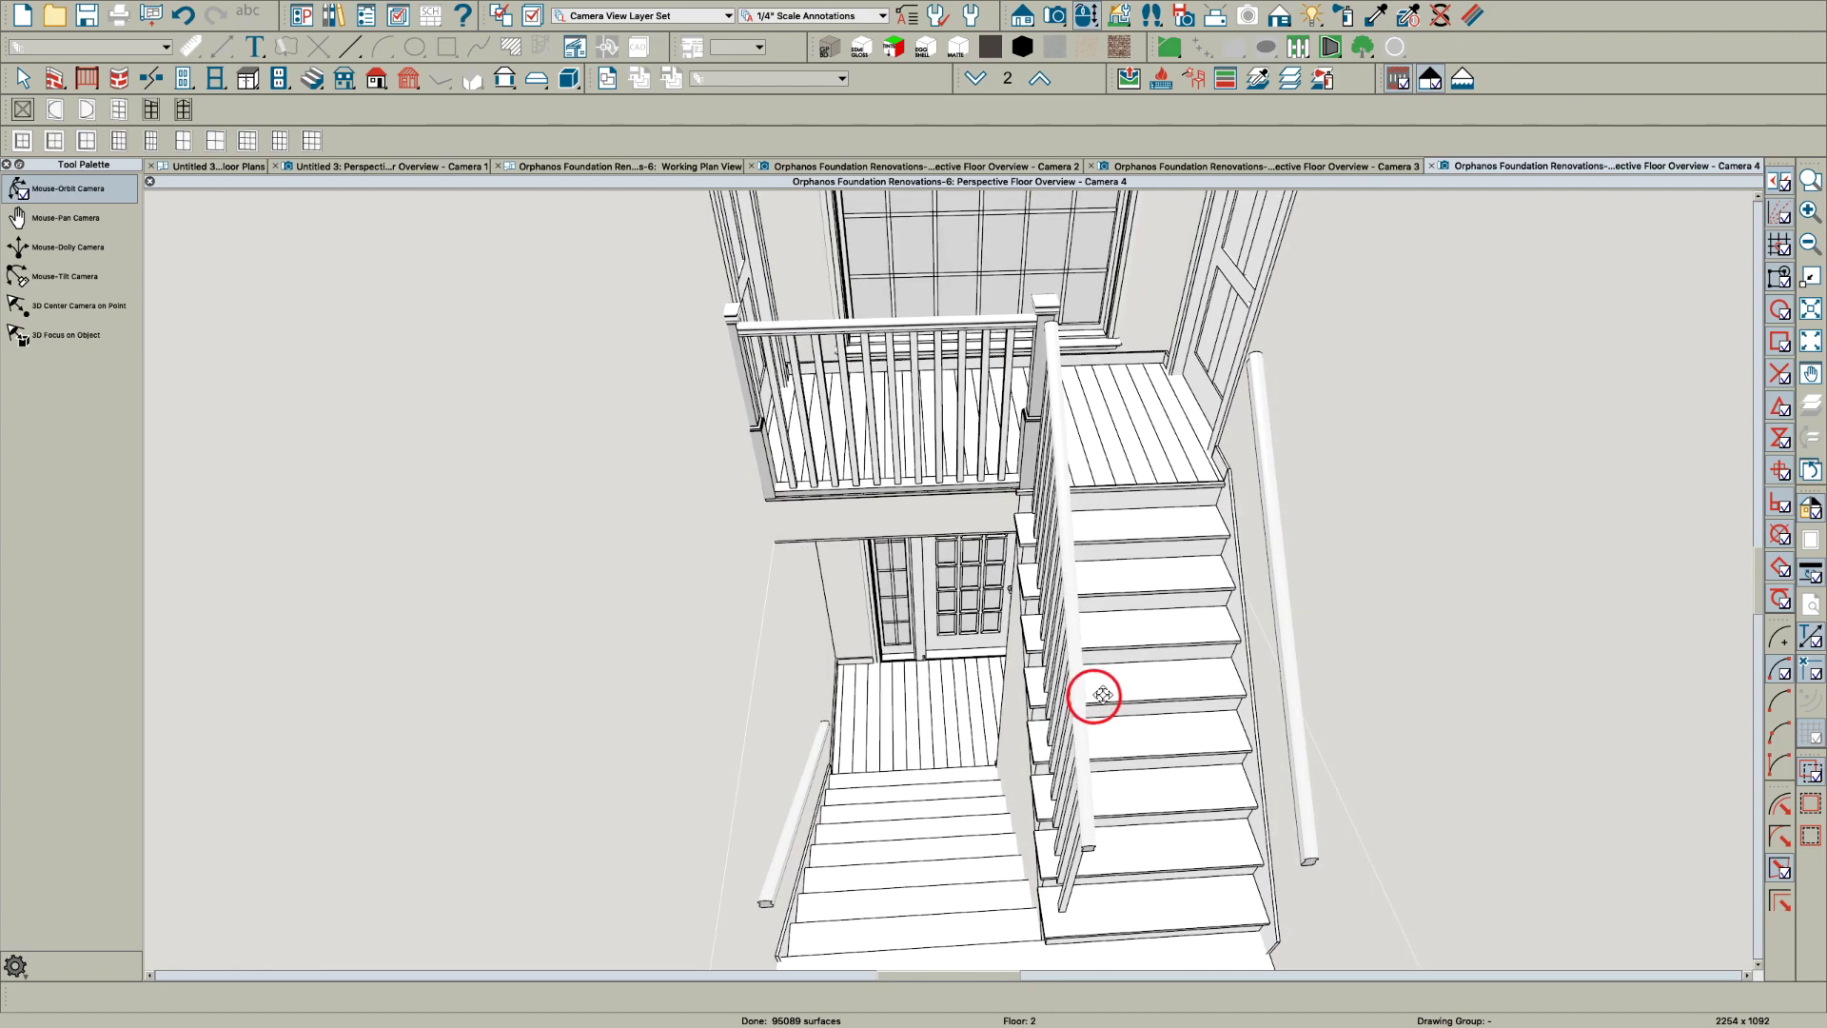
key("Escape")
double_click(1146, 728)
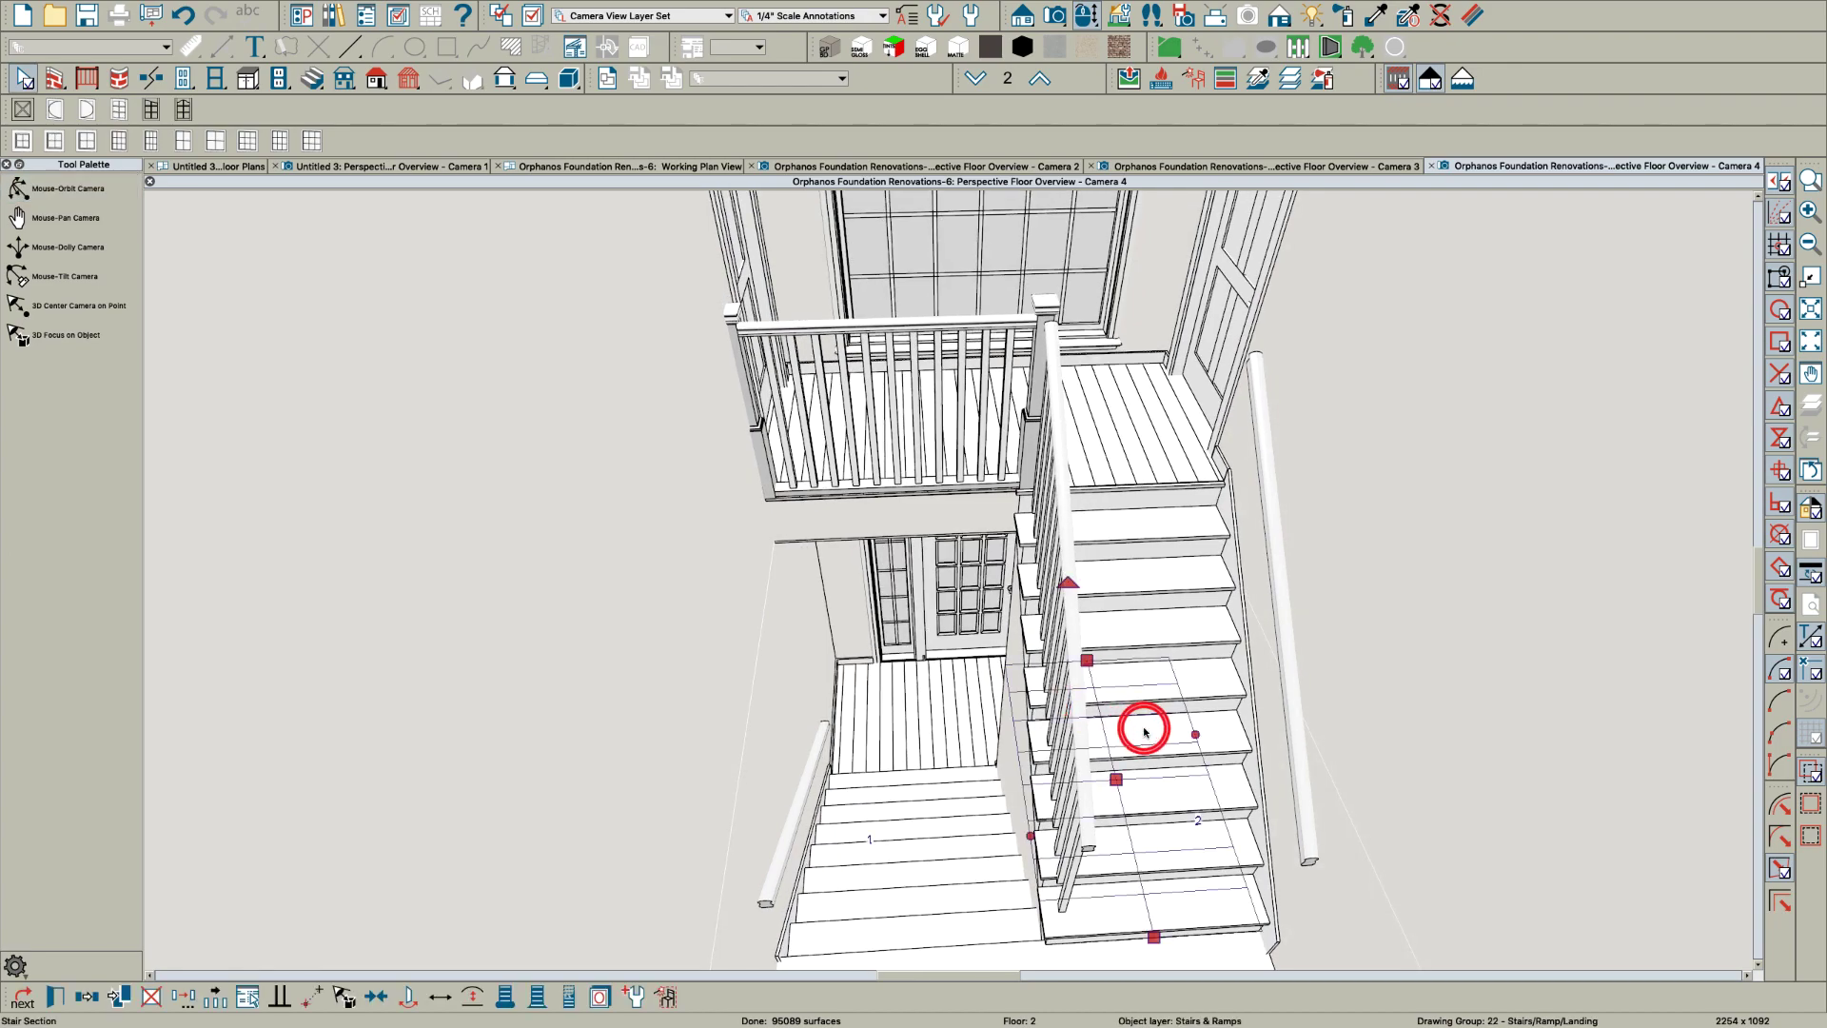
key("Escape")
key("Escape")
key("o")
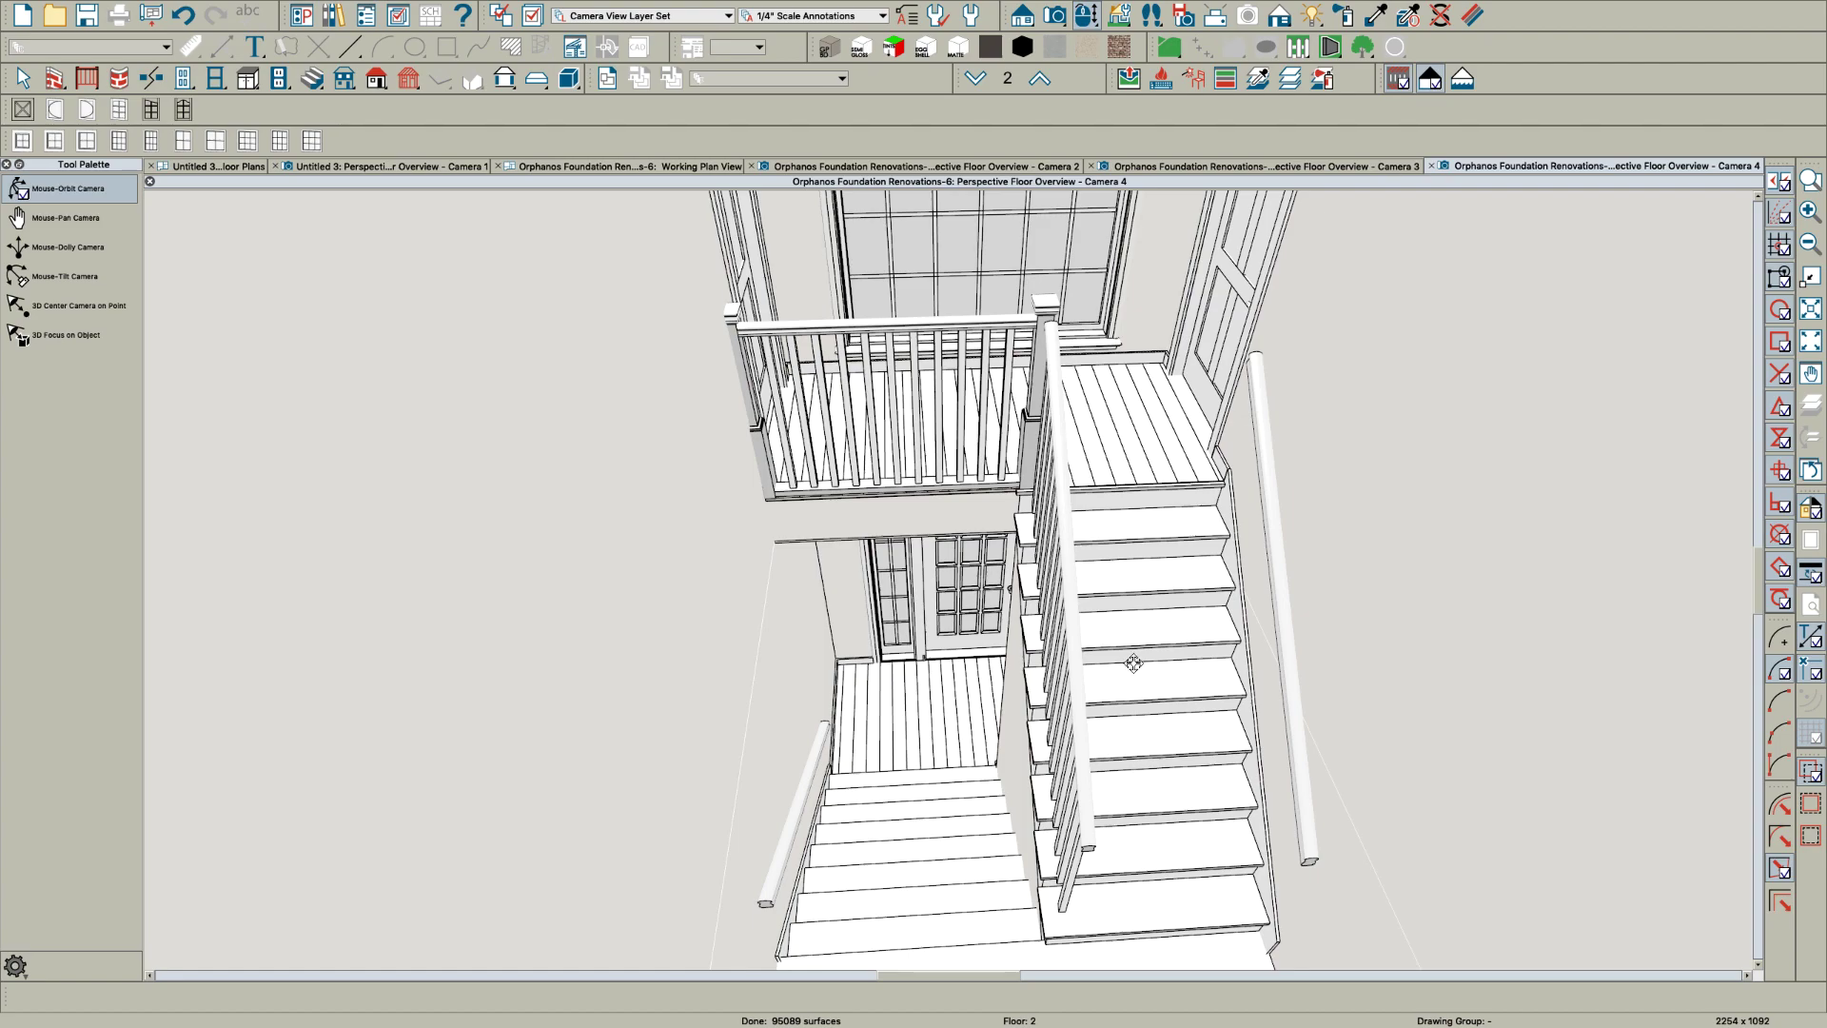
left_click_drag(1134, 670, 1145, 671)
key("space")
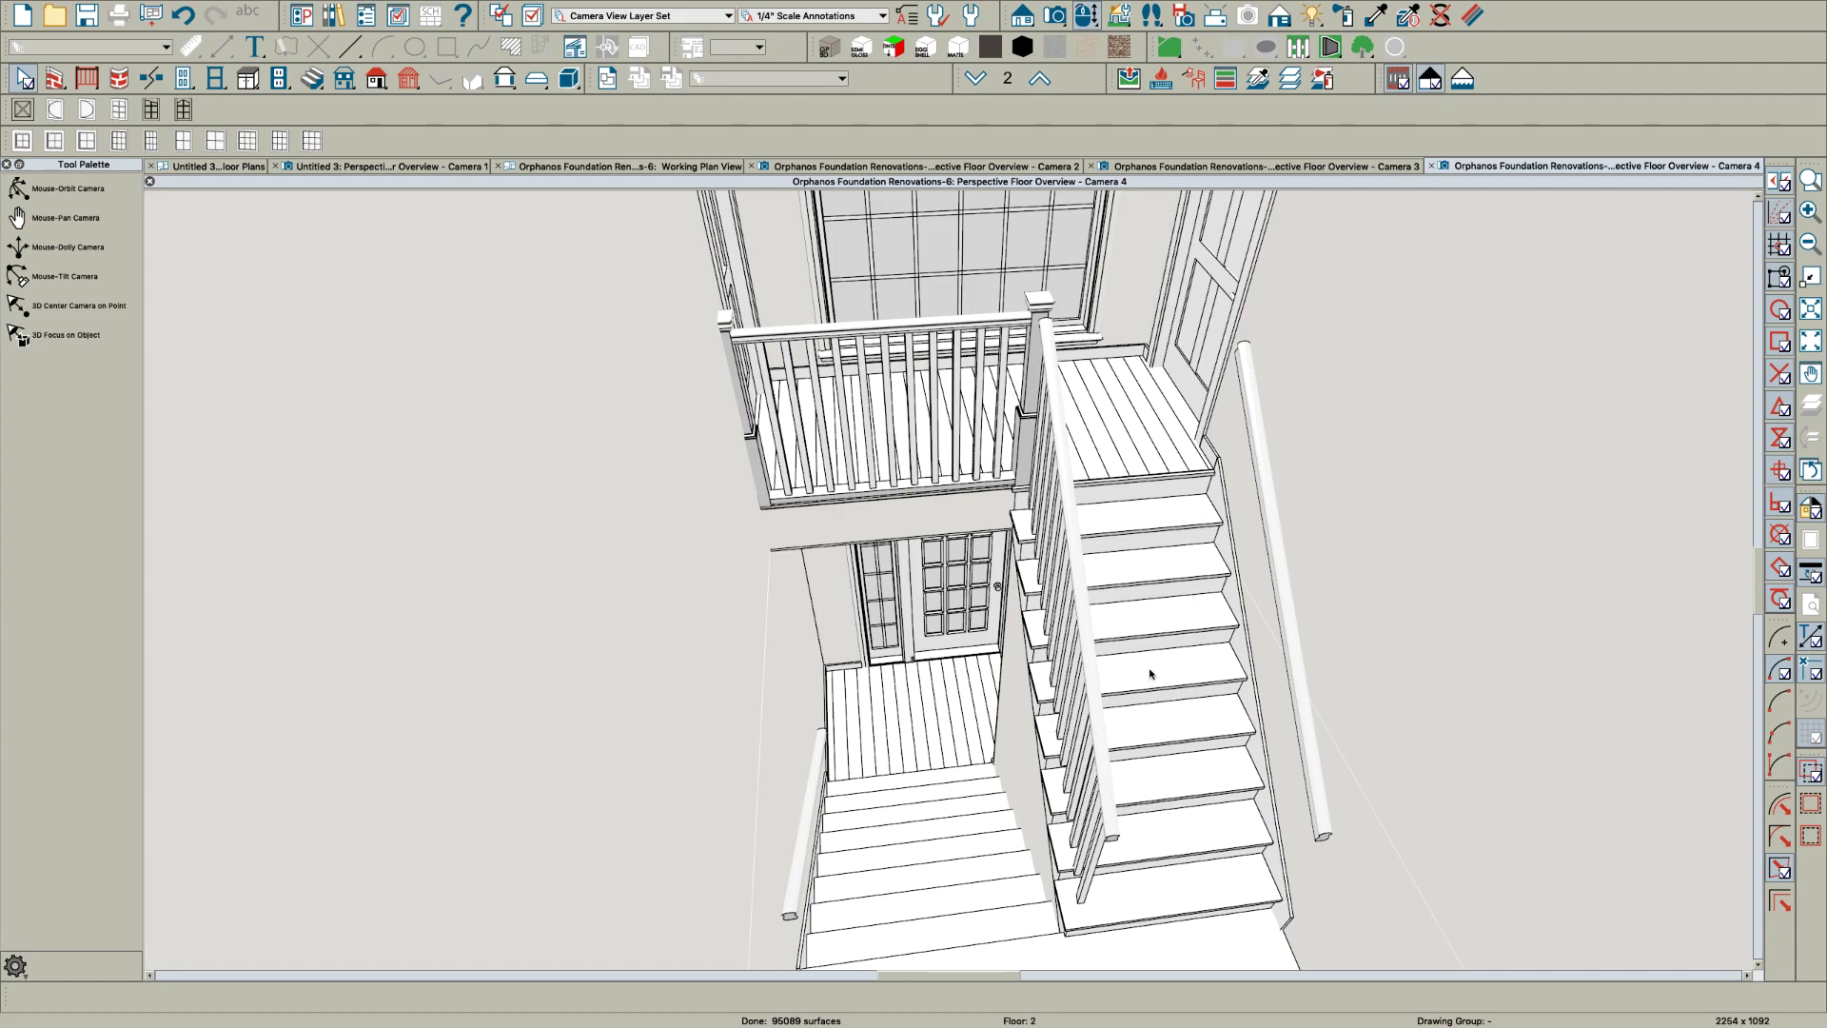
key("space")
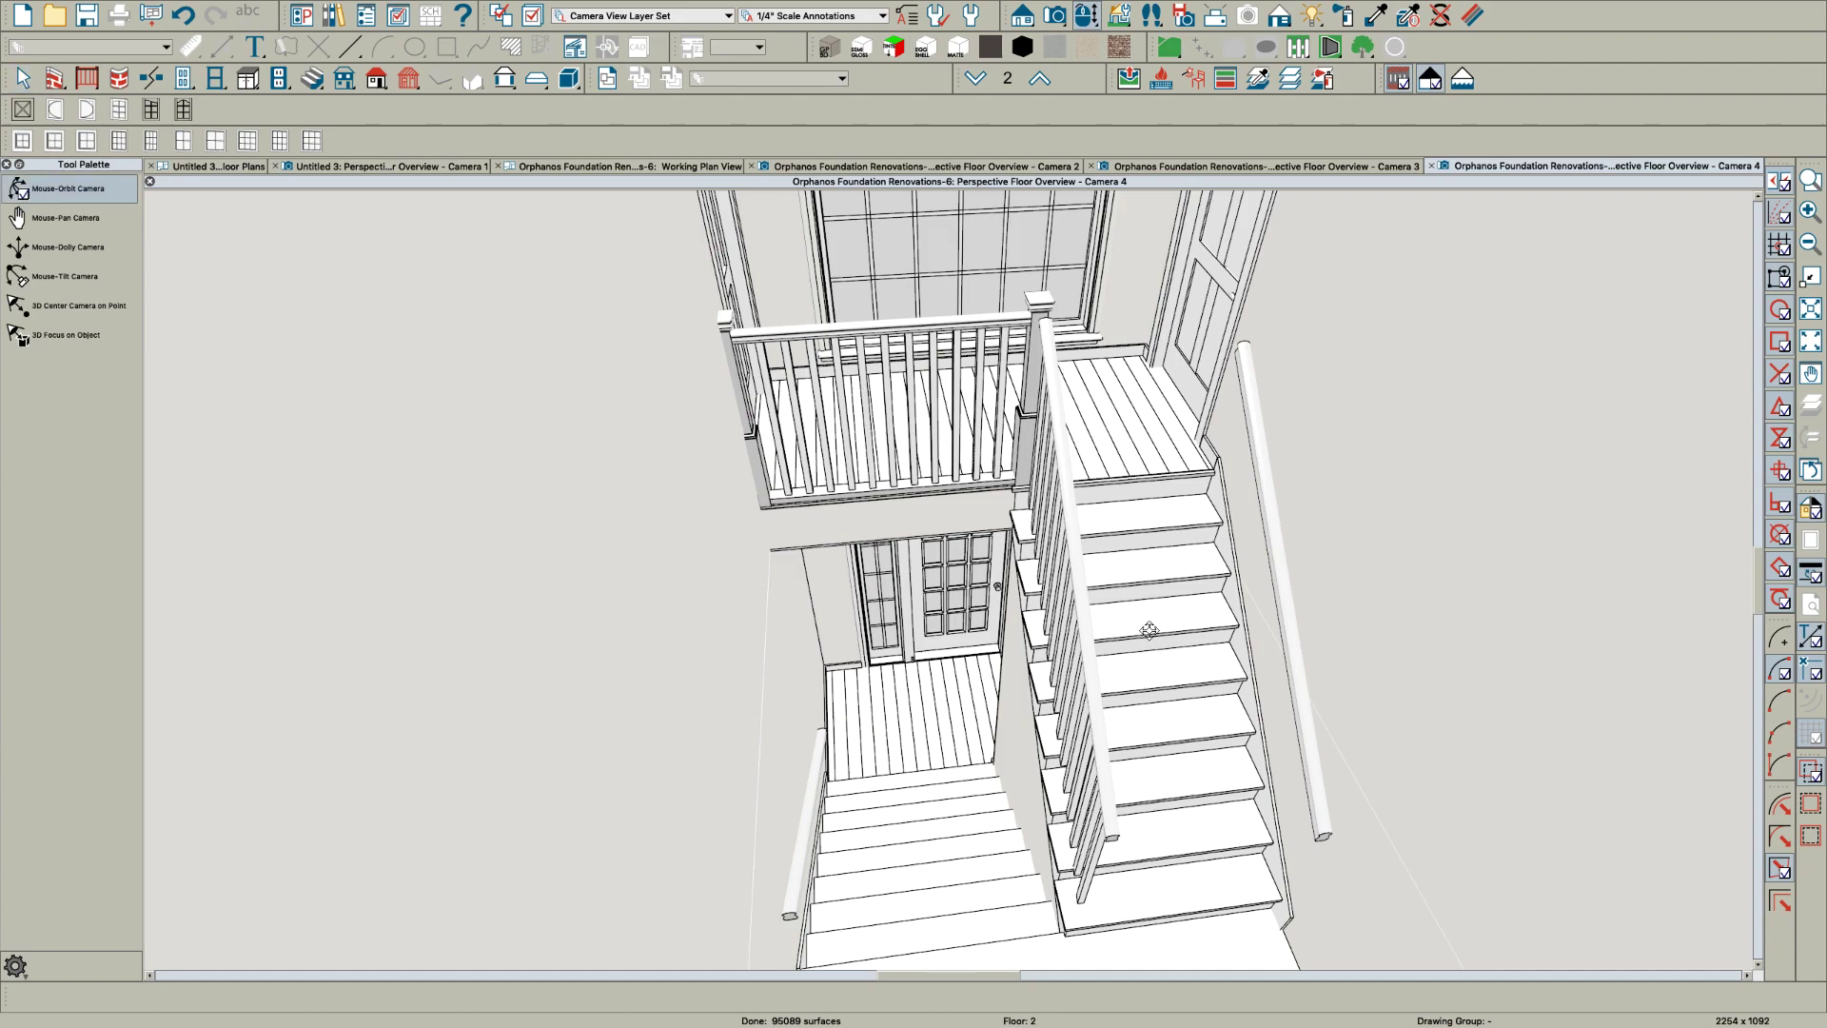